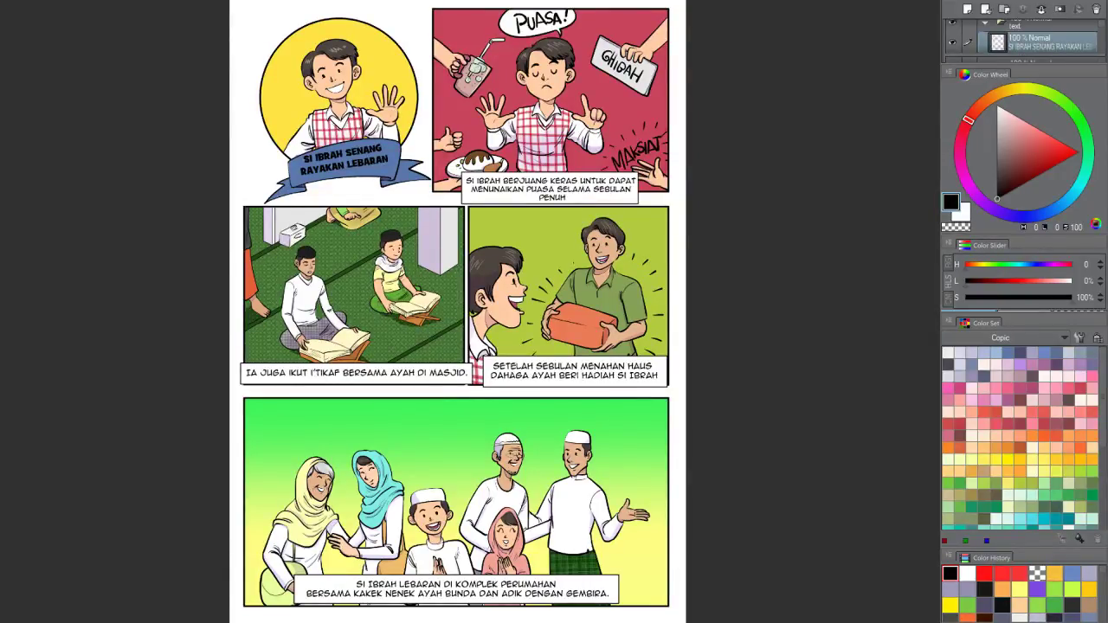
# Step: Draw thin rectangular glasses on the green-shirted man holding the orange box in the gift panel
pyautogui.scroll(-5, 476, 161)
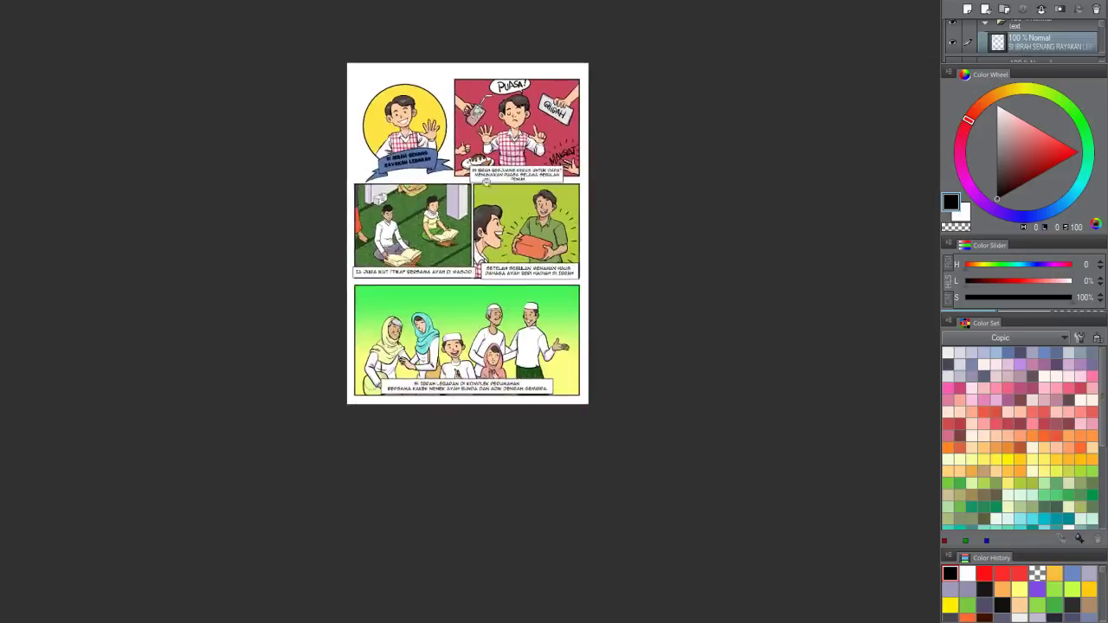
pyautogui.scroll(6, 469, 264)
pyautogui.scroll(-5, 468, 264)
pyautogui.scroll(3, 468, 264)
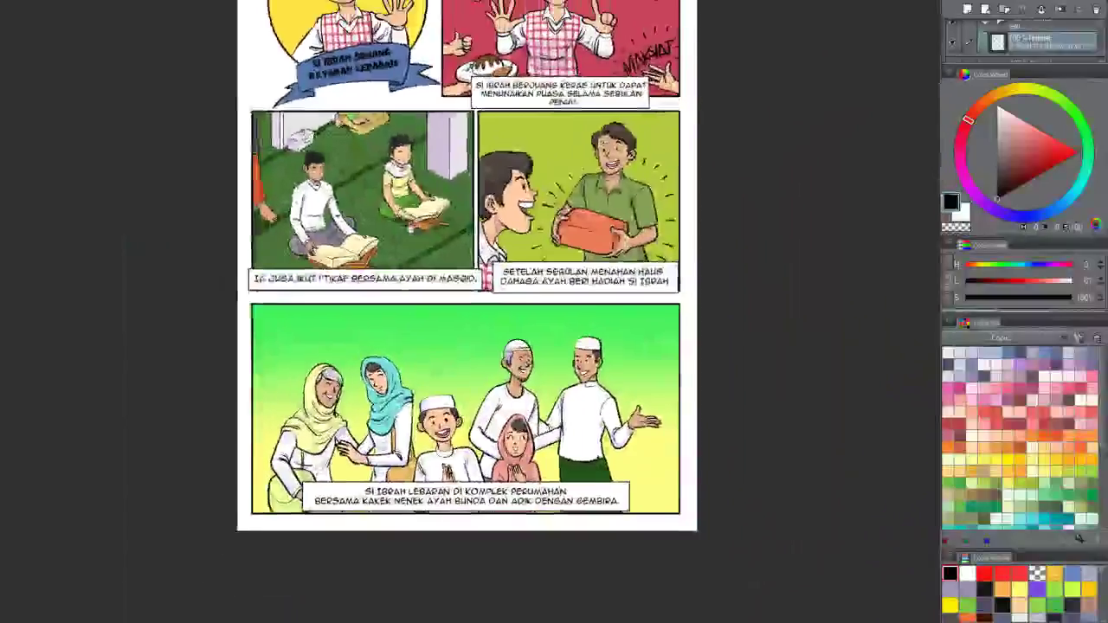
pyautogui.scroll(-1, 469, 264)
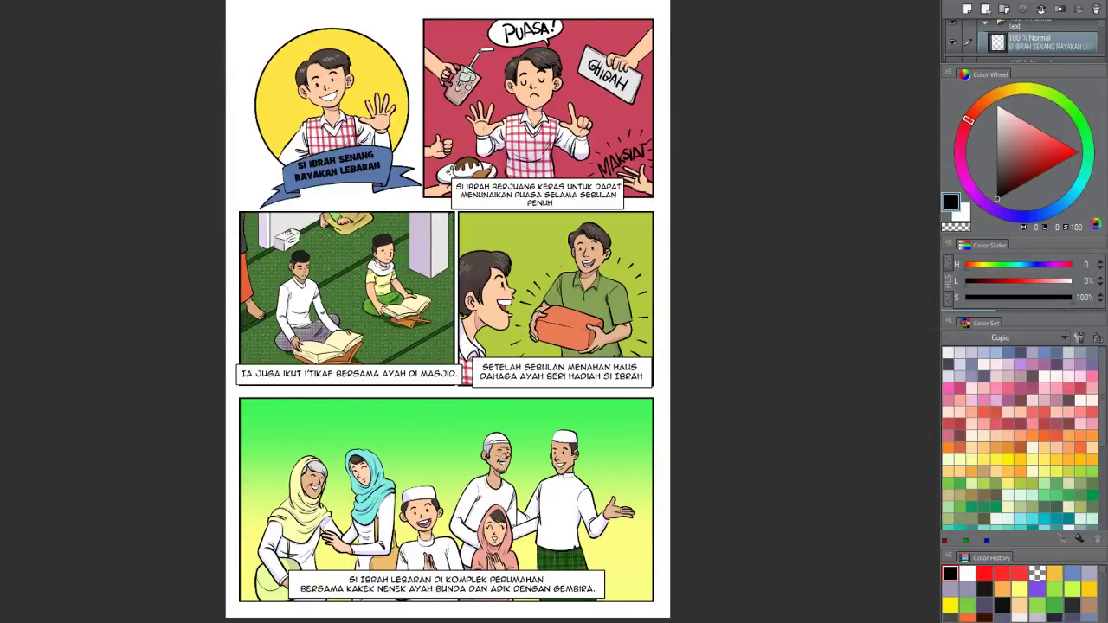
pyautogui.scroll(3, 653, 297)
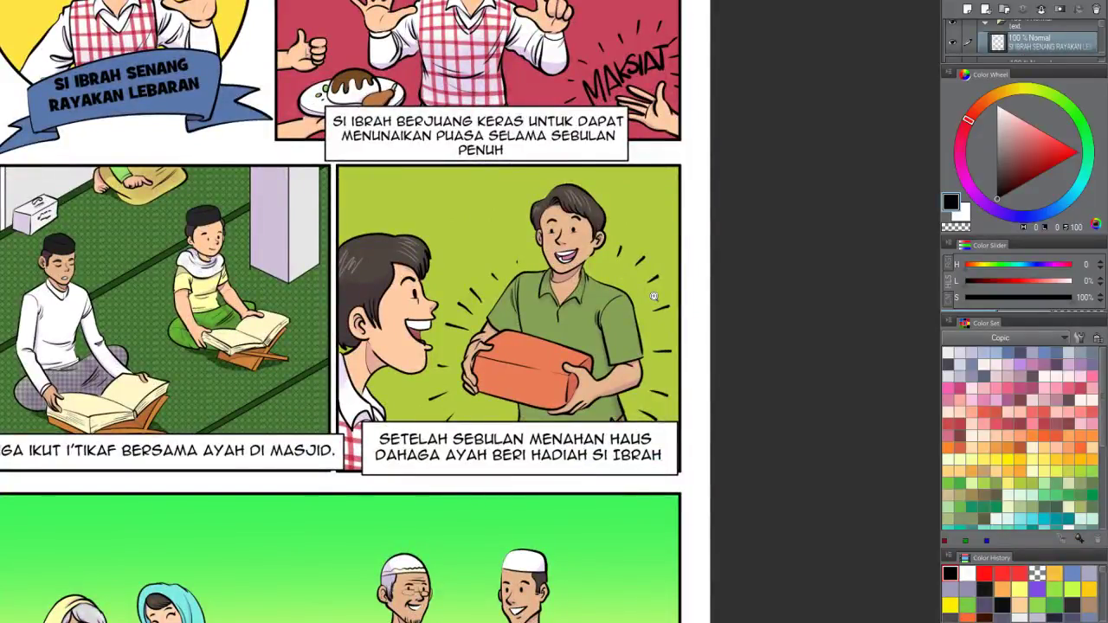
pyautogui.scroll(5, 573, 206)
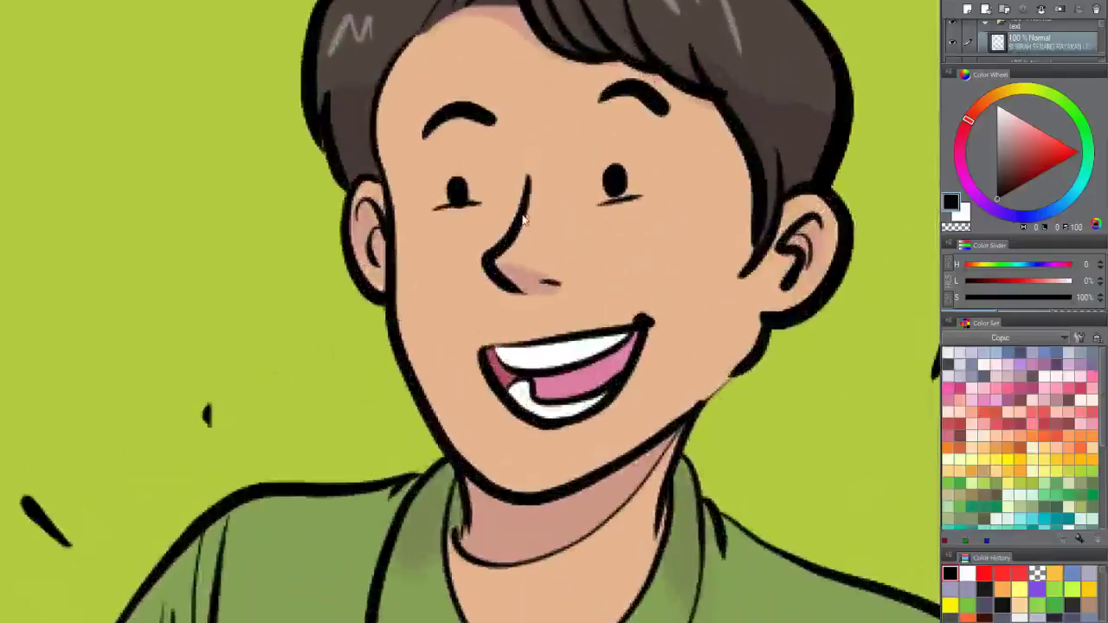
pyautogui.moveTo(425, 177)
pyautogui.mouseDown()
pyautogui.moveTo(494, 161)
pyautogui.moveTo(392, 180)
pyautogui.moveTo(418, 246)
pyautogui.moveTo(502, 192)
pyautogui.moveTo(489, 151)
pyautogui.moveTo(498, 221)
pyautogui.moveTo(515, 201)
pyautogui.mouseUp()
pyautogui.hotkey('ctrl', 'z')
pyautogui.moveTo(648, 139)
pyautogui.mouseDown()
pyautogui.moveTo(641, 226)
pyautogui.moveTo(667, 134)
pyautogui.moveTo(700, 204)
pyautogui.moveTo(679, 201)
pyautogui.moveTo(767, 161)
pyautogui.mouseUp()
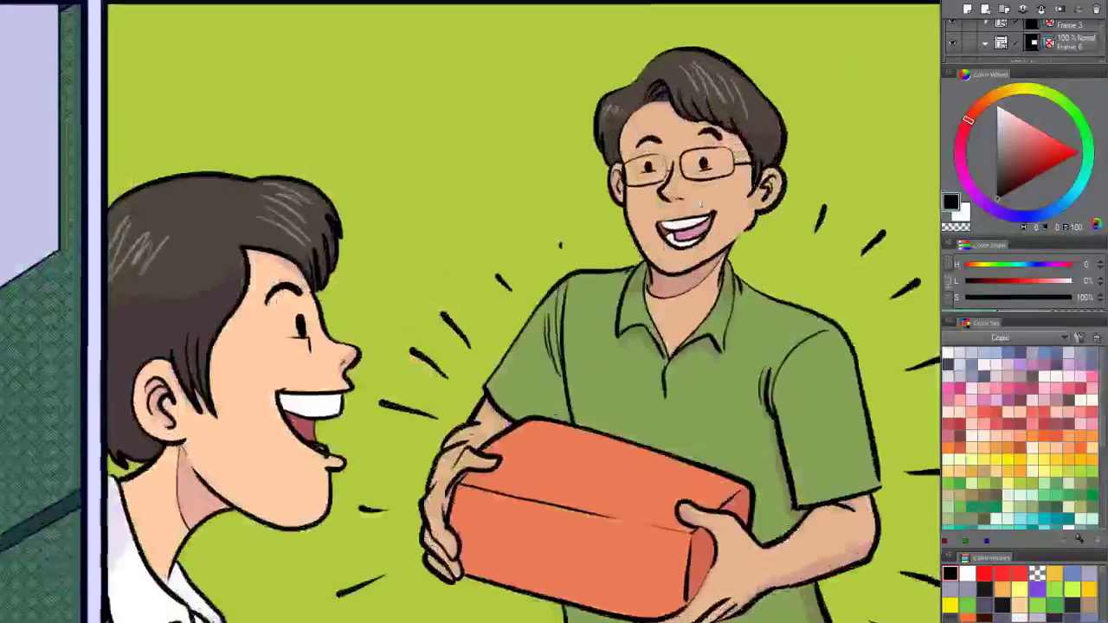
# Step: Draw a thin moustache and a small chin beard on the man holding the orange box
pyautogui.scroll(5, 700, 204)
pyautogui.moveTo(623, 216)
pyautogui.mouseDown()
pyautogui.moveTo(594, 211)
pyautogui.moveTo(720, 196)
pyautogui.mouseUp()
pyautogui.moveTo(613, 304)
pyautogui.mouseDown()
pyautogui.moveTo(652, 341)
pyautogui.moveTo(680, 313)
pyautogui.moveTo(694, 326)
pyautogui.moveTo(728, 301)
pyautogui.mouseUp()
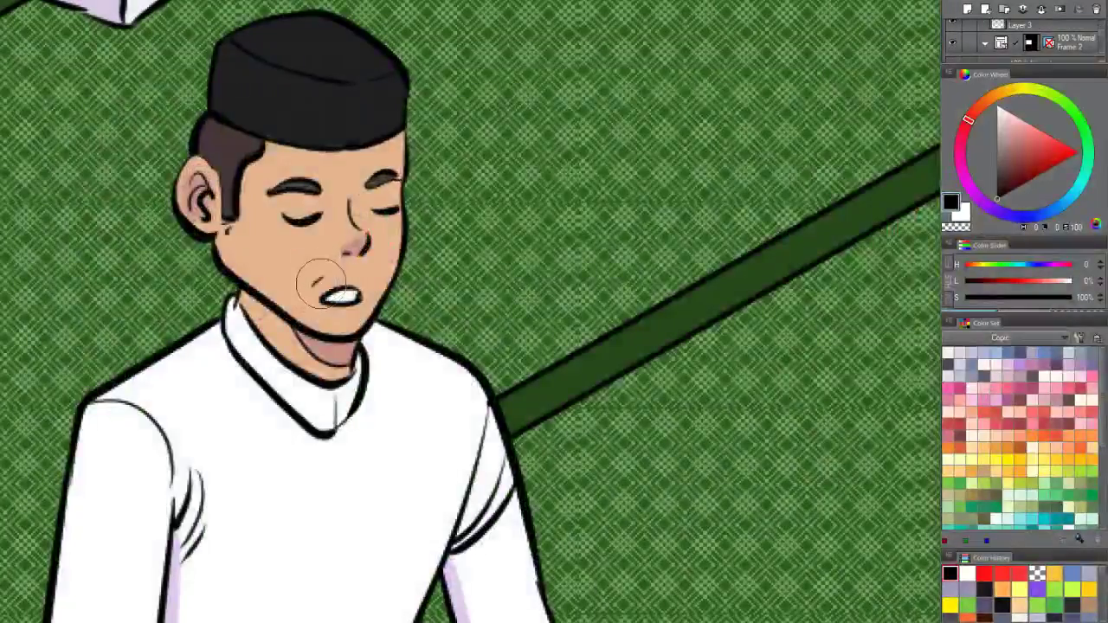
# Step: Draw a thin moustache and chin beard on the father in both the mosque panel and the family panel
pyautogui.moveTo(320, 281)
pyautogui.mouseDown()
pyautogui.moveTo(360, 277)
pyautogui.moveTo(323, 327)
pyautogui.moveTo(336, 318)
pyautogui.moveTo(366, 315)
pyautogui.mouseUp()
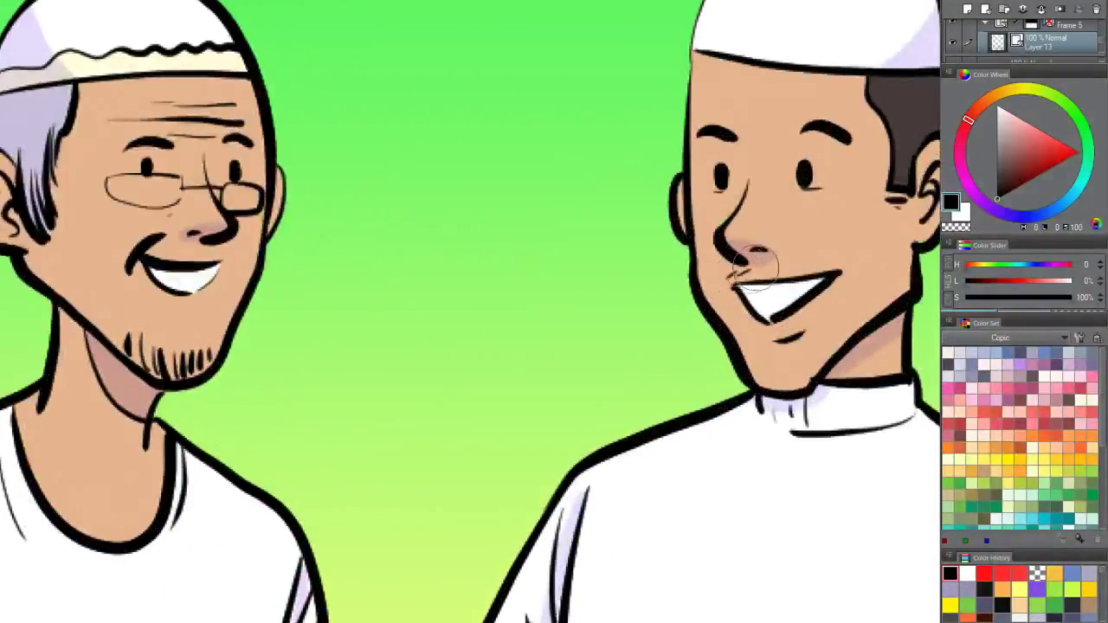
pyautogui.moveTo(756, 264)
pyautogui.mouseDown()
pyautogui.moveTo(787, 252)
pyautogui.moveTo(810, 260)
pyautogui.mouseUp()
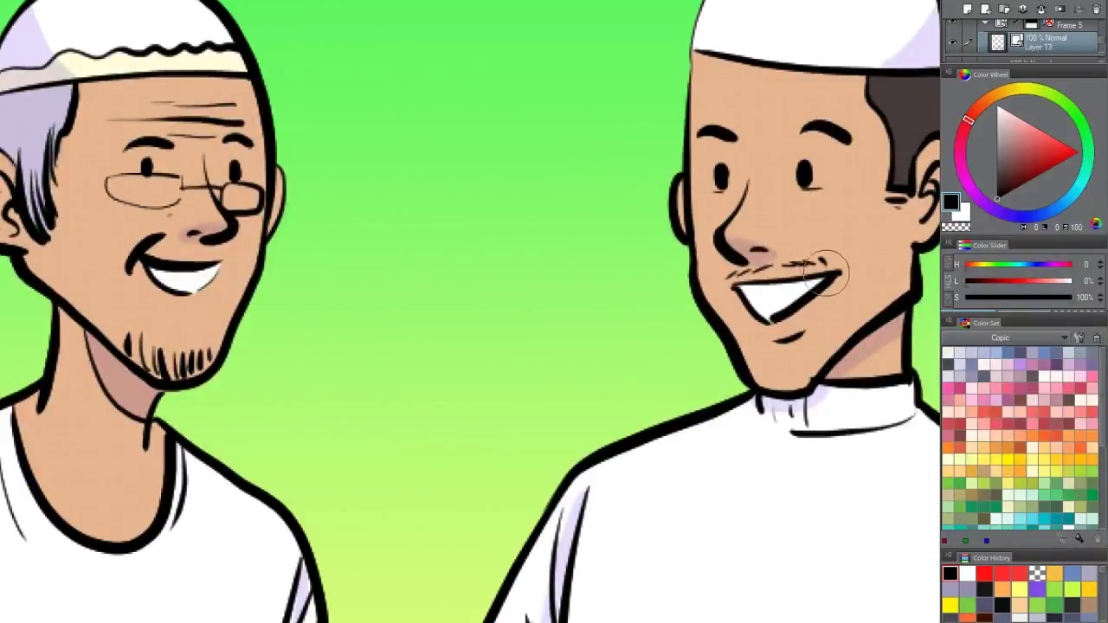
pyautogui.moveTo(761, 359)
pyautogui.mouseDown()
pyautogui.moveTo(801, 385)
pyautogui.moveTo(822, 363)
pyautogui.mouseUp()
pyautogui.scroll(-5, 822, 364)
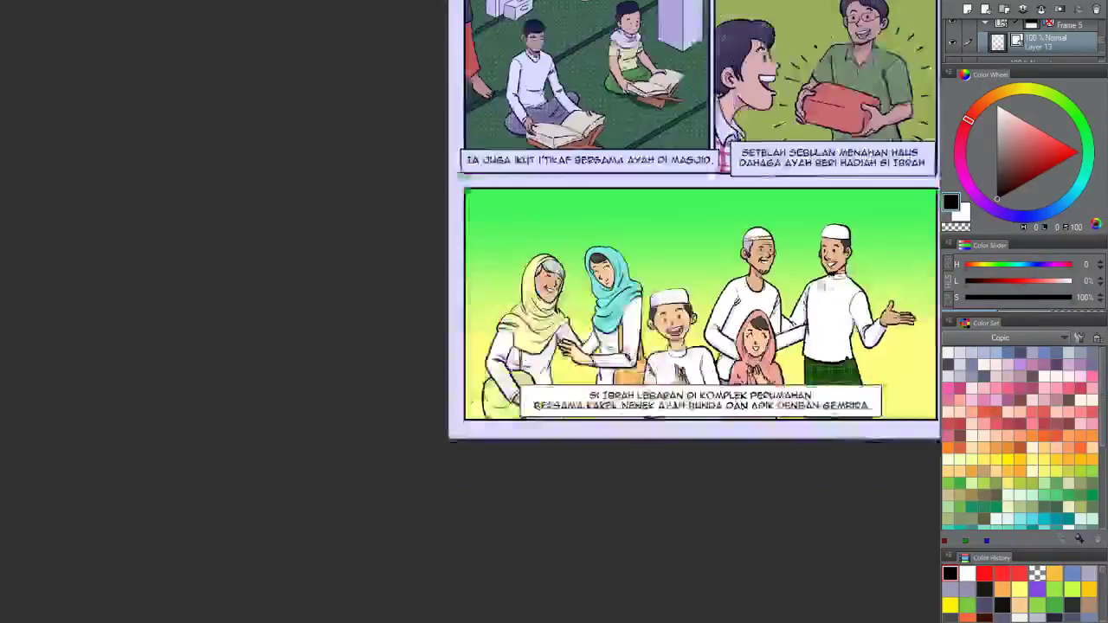
pyautogui.moveTo(848, 130); pyautogui.dragTo(746, 149)
pyautogui.scroll(5, 732, 346)
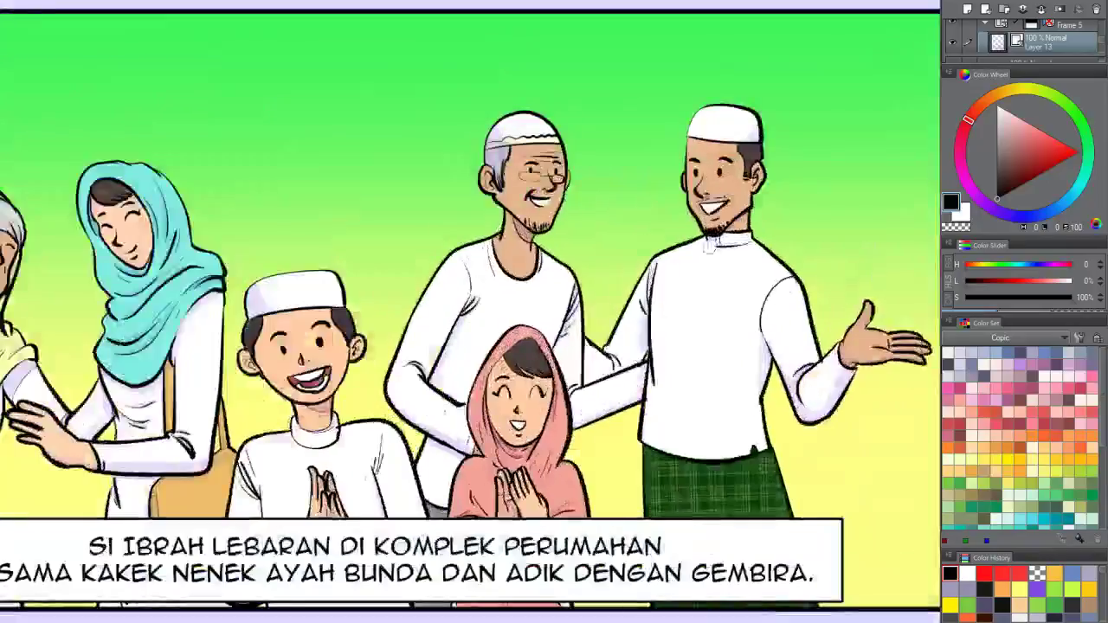
# Step: Try to erase the outline of the boy's open hand in the yellow-circle title illustration
pyautogui.scroll(-5, 761, 329)
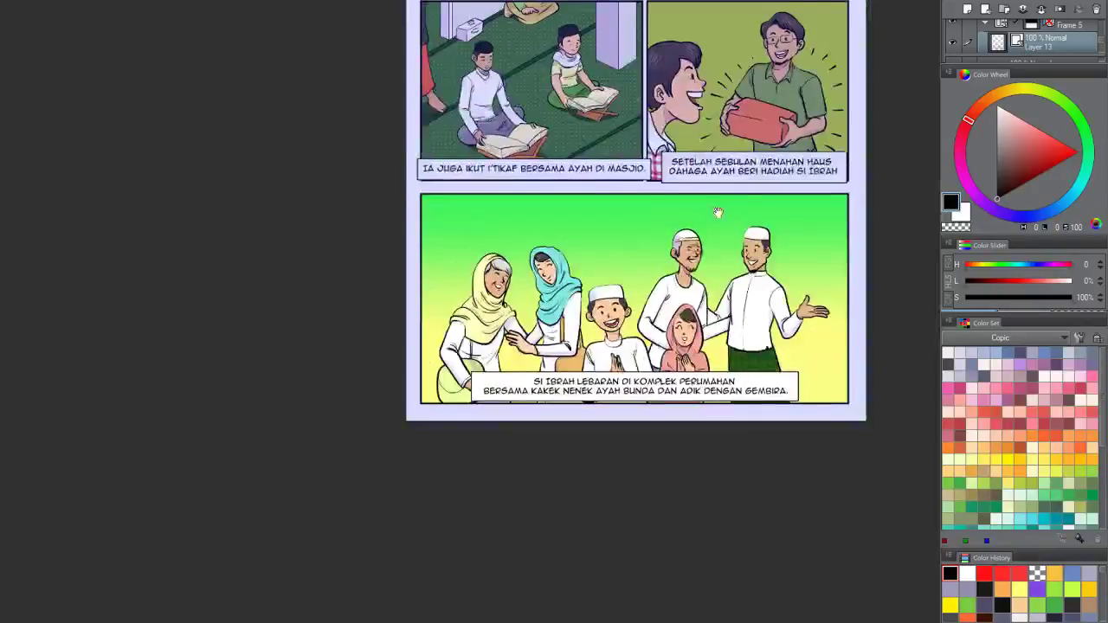
pyautogui.scroll(1, 745, 286)
pyautogui.scroll(1, 729, 234)
pyautogui.scroll(1, 729, 236)
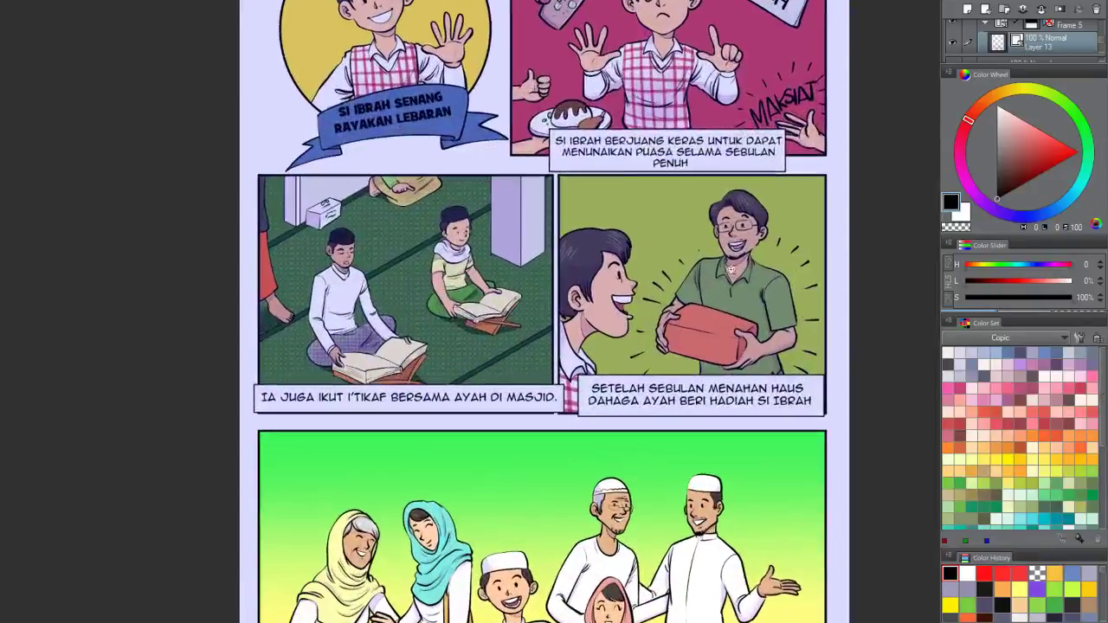
pyautogui.scroll(6, 472, 249)
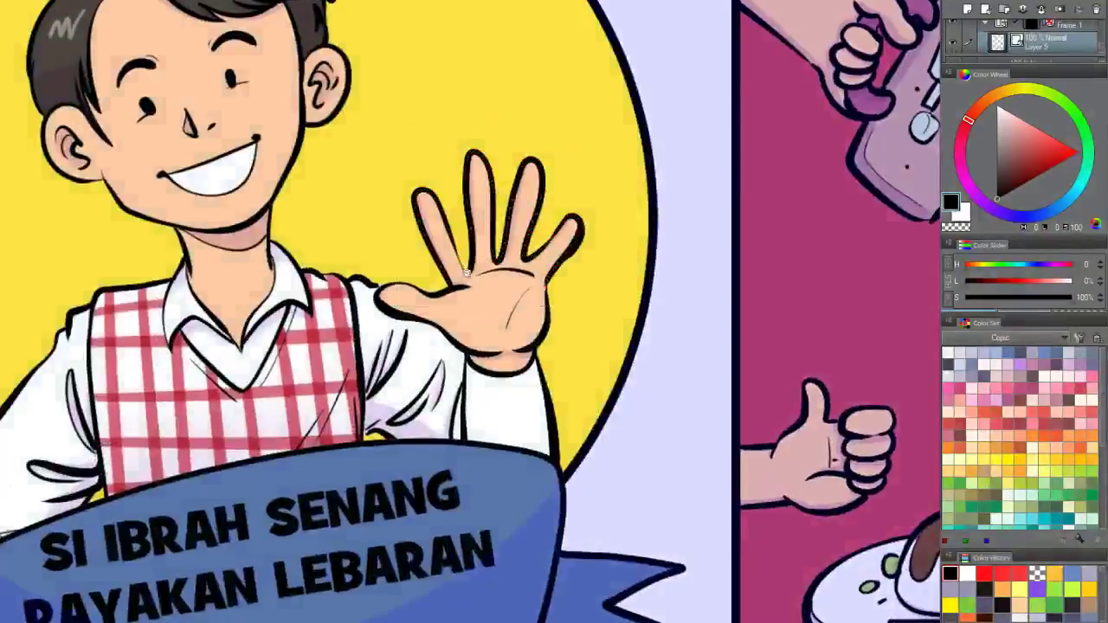
pyautogui.scroll(3, 415, 311)
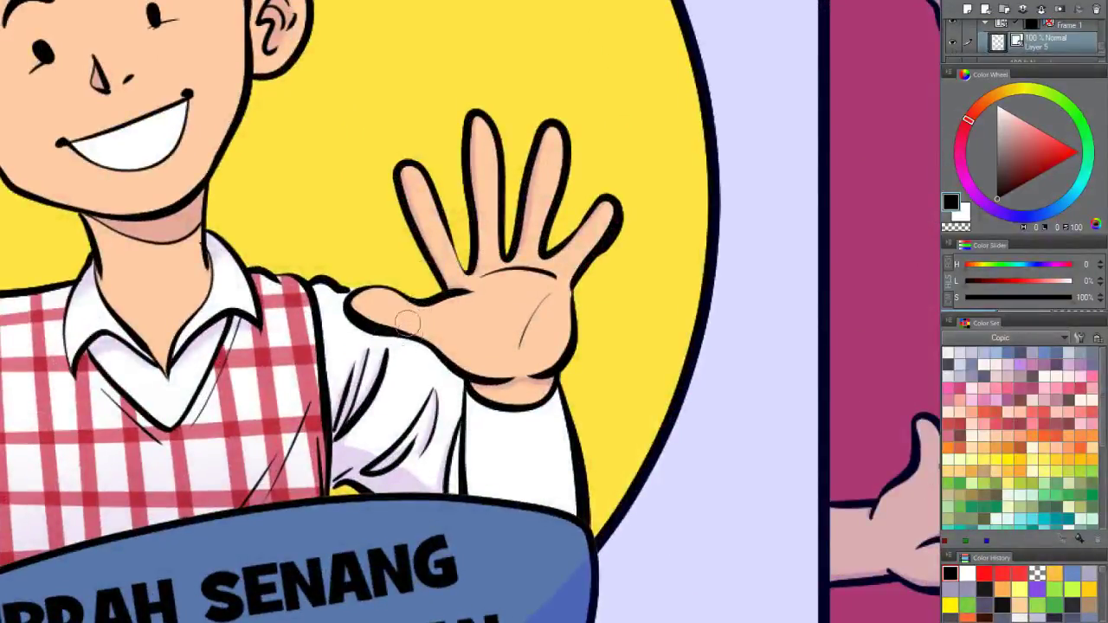
pyautogui.moveTo(407, 323)
pyautogui.mouseDown()
pyautogui.moveTo(517, 224)
pyautogui.moveTo(474, 227)
pyautogui.moveTo(576, 247)
pyautogui.moveTo(586, 233)
pyautogui.moveTo(502, 280)
pyautogui.moveTo(460, 289)
pyautogui.moveTo(496, 256)
pyautogui.moveTo(444, 290)
pyautogui.moveTo(546, 300)
pyautogui.moveTo(564, 328)
pyautogui.mouseUp()
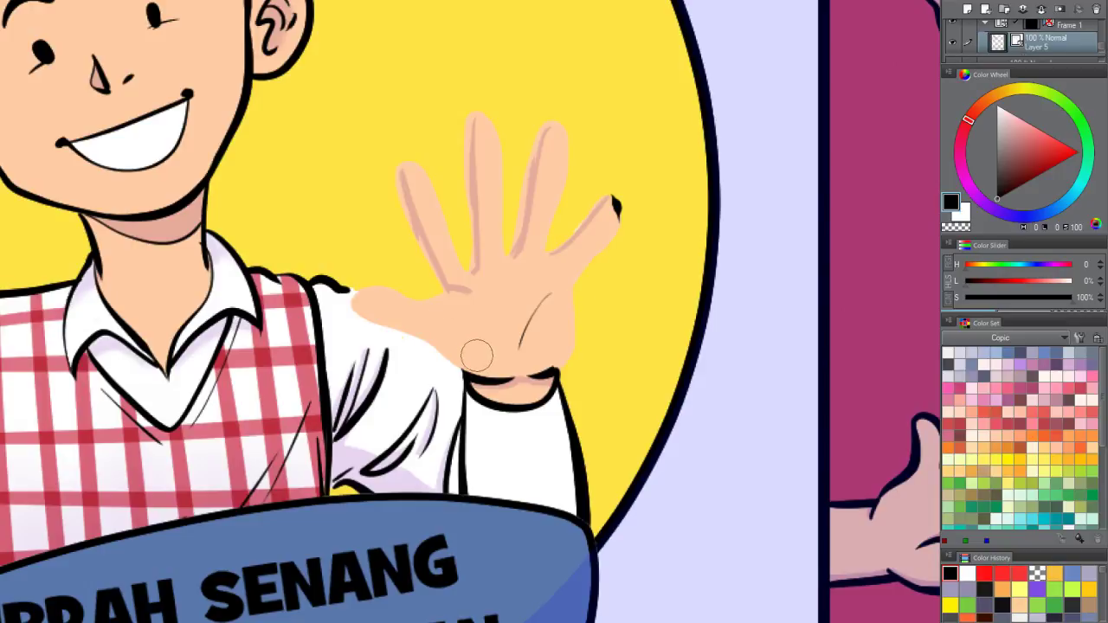
pyautogui.moveTo(559, 373)
pyautogui.mouseDown()
pyautogui.moveTo(571, 282)
pyautogui.moveTo(610, 203)
pyautogui.moveTo(597, 268)
pyautogui.moveTo(519, 259)
pyautogui.mouseUp()
pyautogui.scroll(2, 468, 221)
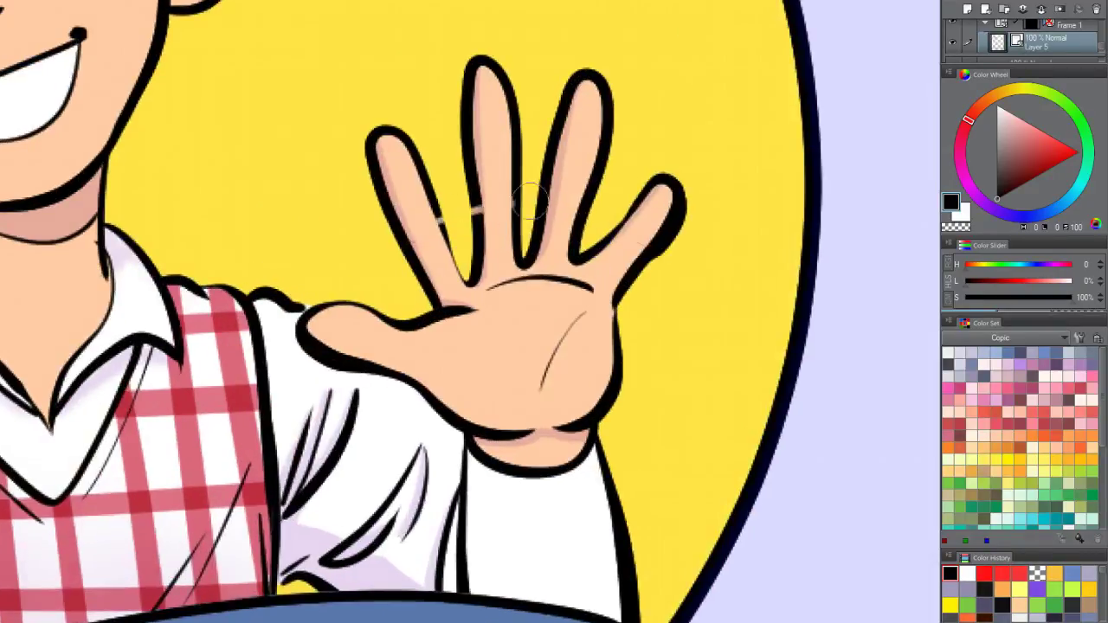
pyautogui.hotkey('ctrl', 'z')
pyautogui.hotkey('ctrl', 'z')
# Step: Redraw the boy's raised hand in black line art with the four fingers curled and the thumb pointing at himself
pyautogui.scroll(1, 537, 277)
pyautogui.moveTo(475, 218)
pyautogui.mouseDown()
pyautogui.moveTo(424, 236)
pyautogui.moveTo(453, 240)
pyautogui.moveTo(494, 333)
pyautogui.moveTo(488, 217)
pyautogui.moveTo(531, 215)
pyautogui.moveTo(505, 323)
pyautogui.mouseUp()
pyautogui.moveTo(559, 207)
pyautogui.mouseDown()
pyautogui.moveTo(590, 283)
pyautogui.moveTo(550, 310)
pyautogui.mouseUp()
pyautogui.moveTo(594, 232)
pyautogui.mouseDown()
pyautogui.moveTo(636, 293)
pyautogui.moveTo(606, 319)
pyautogui.mouseUp()
pyautogui.moveTo(667, 251)
pyautogui.mouseDown()
pyautogui.moveTo(663, 309)
pyautogui.moveTo(450, 260)
pyautogui.mouseUp()
pyautogui.hotkey('ctrl', '0')
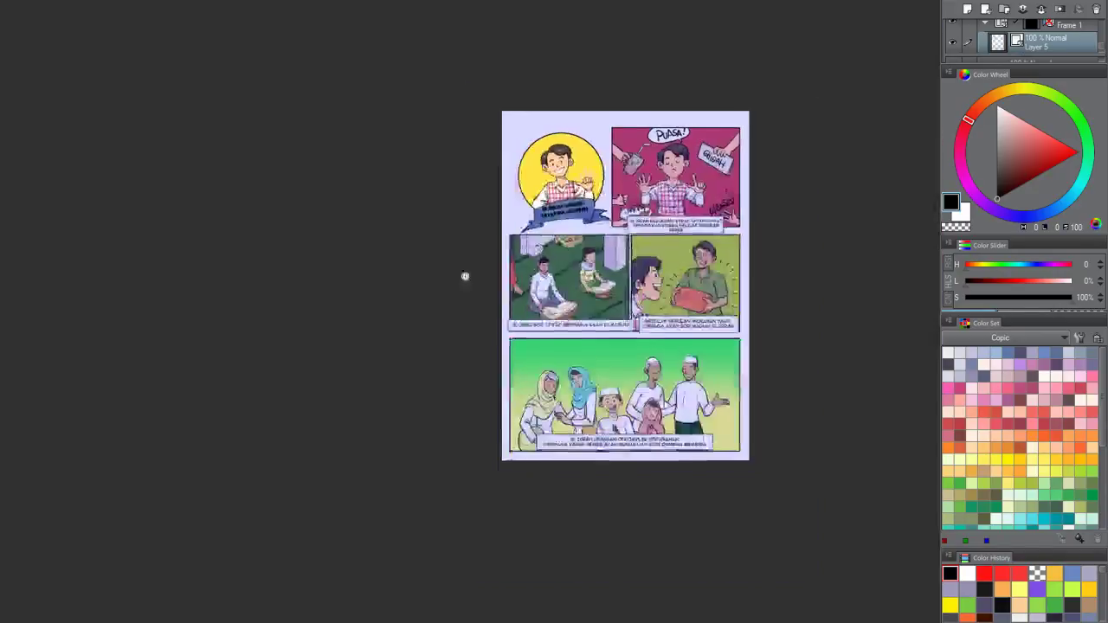
pyautogui.scroll(8, 594, 170)
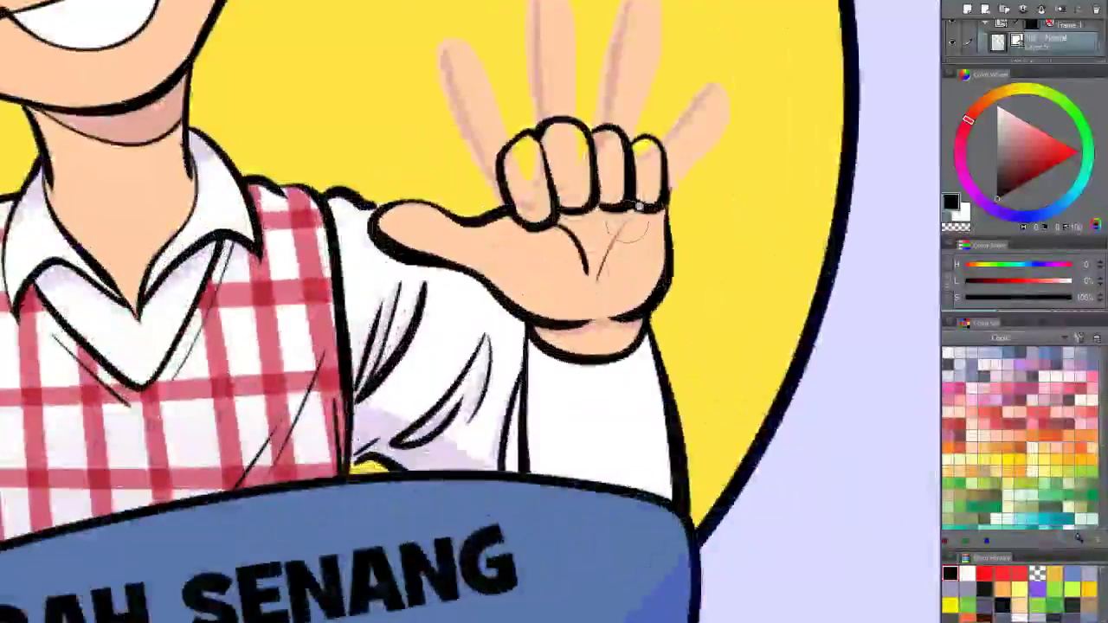
# Step: Try to cover the leftover skin colour of the old raised fingers with white strokes
pyautogui.hotkey('ctrl', '0')
pyautogui.scroll(5, 519, 199)
pyautogui.scroll(-5, 571, 190)
pyautogui.scroll(5, 618, 186)
pyautogui.moveTo(532, 130)
pyautogui.mouseDown()
pyautogui.moveTo(649, 65)
pyautogui.moveTo(441, 126)
pyautogui.mouseUp()
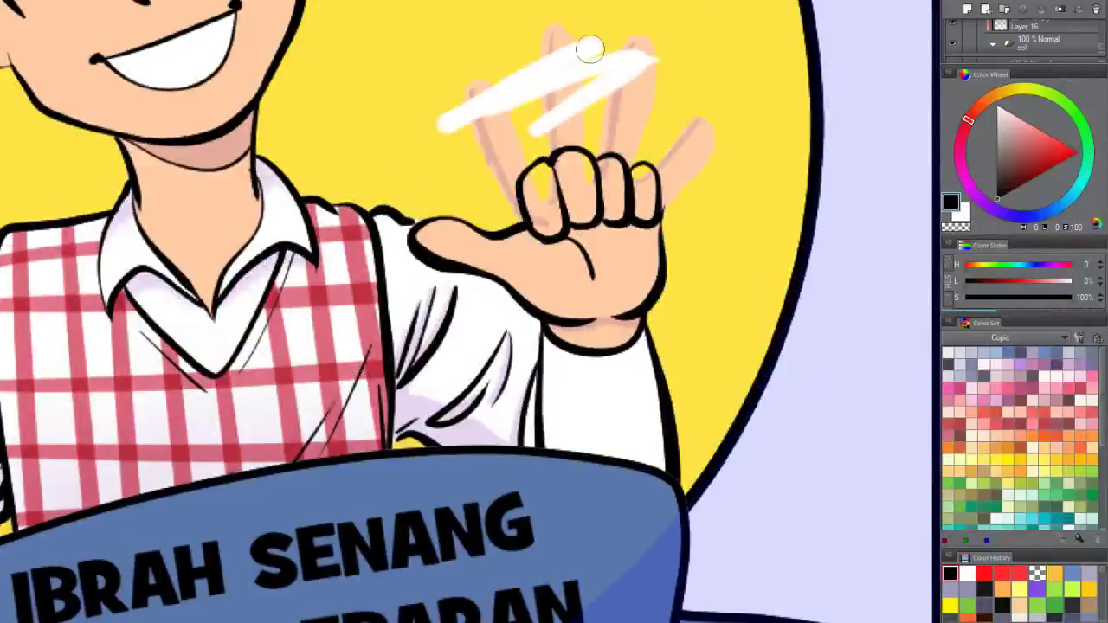
pyautogui.hotkey('ctrl', 'z')
pyautogui.hotkey('ctrl', 'z')
# Step: Sample the yellow background colour and paint over the leftover skin colour of the old fingers above the fist
pyautogui.keyDown('alt'); pyautogui.click(495, 67); pyautogui.keyUp('alt')
pyautogui.moveTo(589, 44); pyautogui.dragTo(530, 132)
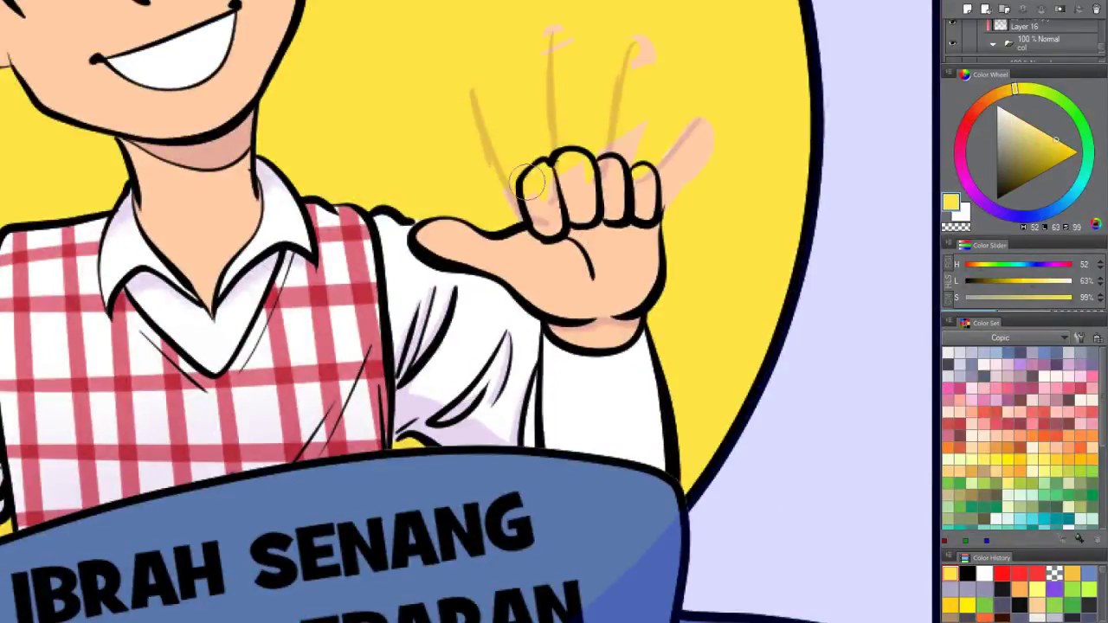
pyautogui.moveTo(531, 181); pyautogui.dragTo(677, 153)
pyautogui.moveTo(647, 42); pyautogui.dragTo(562, 27)
pyautogui.moveTo(640, 64); pyautogui.dragTo(590, 106)
# Step: Erase the old fingers' leftover shading strokes above the fist on the 20% Multiply layer, Layer 16
pyautogui.click(955, 4)
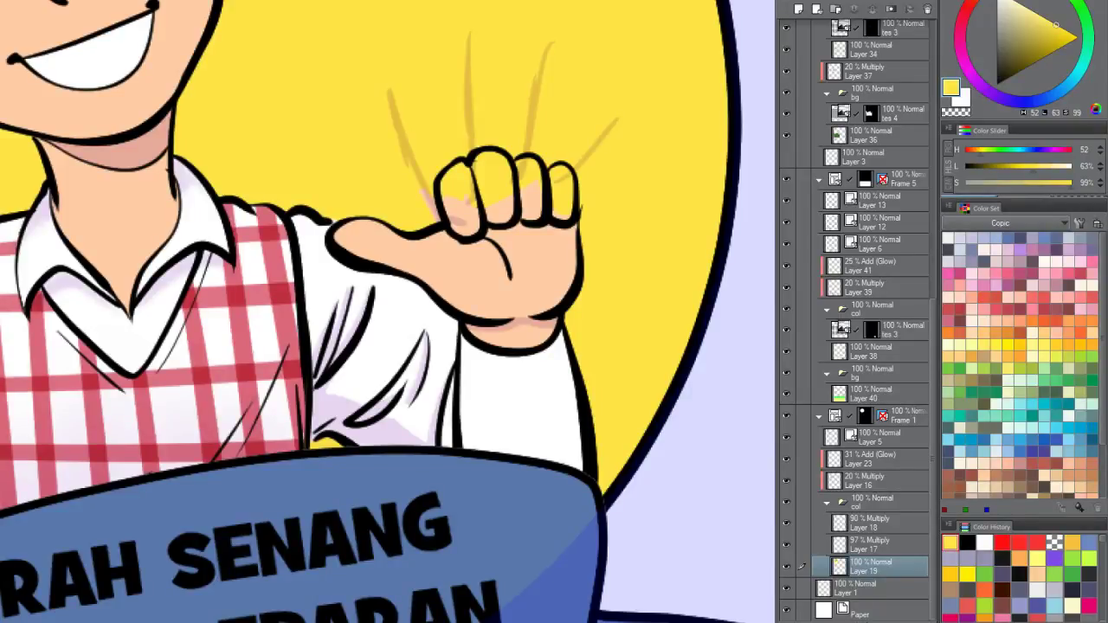
pyautogui.moveTo(869, 548); pyautogui.dragTo(891, 85)
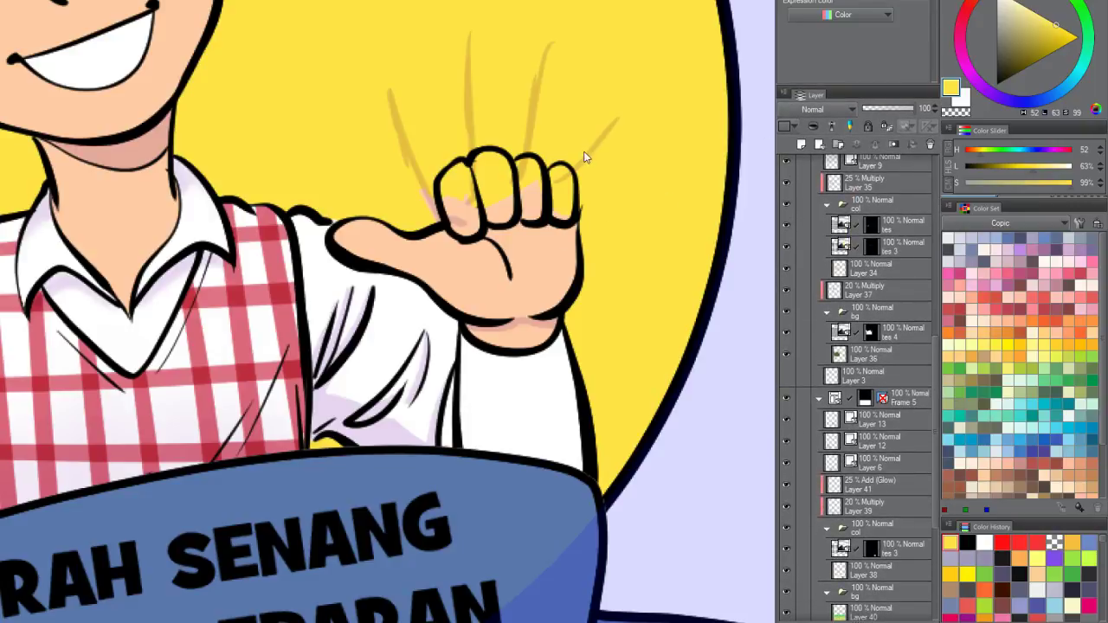
pyautogui.hotkey('ctrl', 'z')
pyautogui.hotkey('ctrl', 'z')
pyautogui.hotkey('ctrl', 'z')
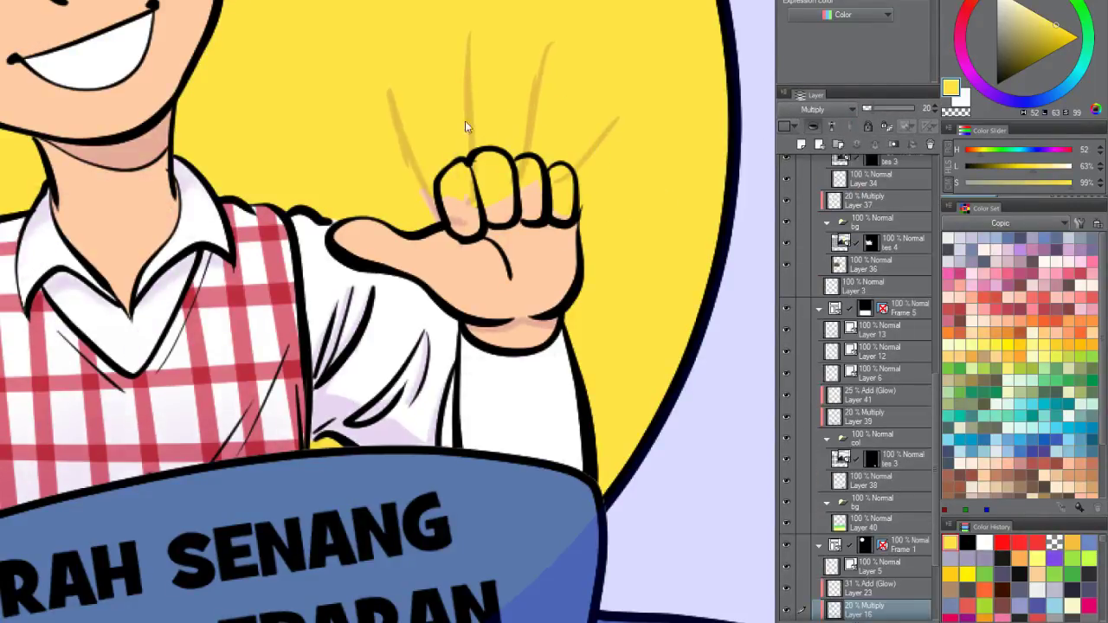
pyautogui.moveTo(385, 82)
pyautogui.mouseDown()
pyautogui.moveTo(423, 116)
pyautogui.moveTo(472, 82)
pyautogui.moveTo(476, 130)
pyautogui.moveTo(561, 27)
pyautogui.moveTo(564, 134)
pyautogui.moveTo(549, 199)
pyautogui.moveTo(567, 165)
pyautogui.mouseUp()
pyautogui.press('c')
pyautogui.press('c')
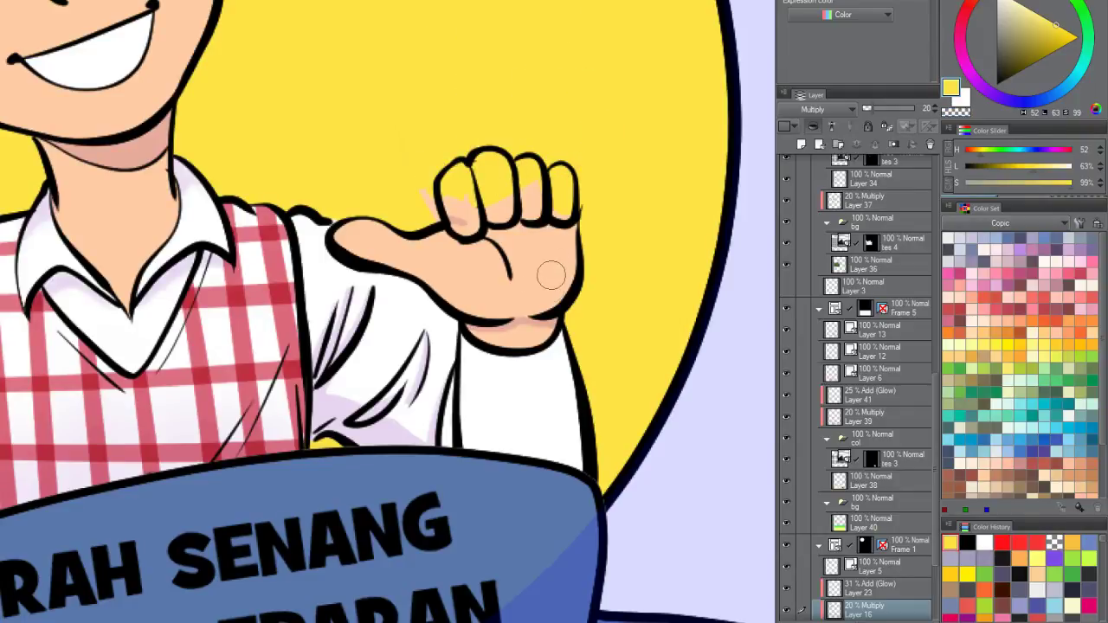
# Step: On Layer 19, cover the stray skin colour beside the fist with yellow and fill the curled fingers with the sampled skin tone
pyautogui.keyDown('ctrl'); pyautogui.keyDown('shift'); pyautogui.click(551, 252); pyautogui.keyUp('shift'); pyautogui.keyUp('ctrl')
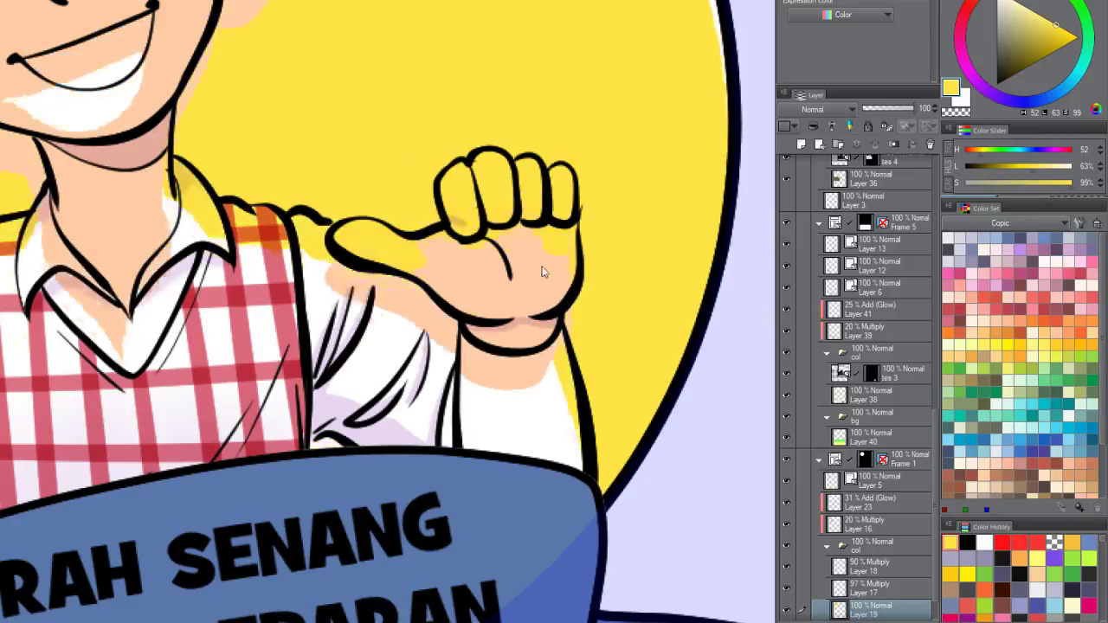
pyautogui.moveTo(426, 188)
pyautogui.mouseDown()
pyautogui.moveTo(431, 206)
pyautogui.moveTo(443, 173)
pyautogui.mouseUp()
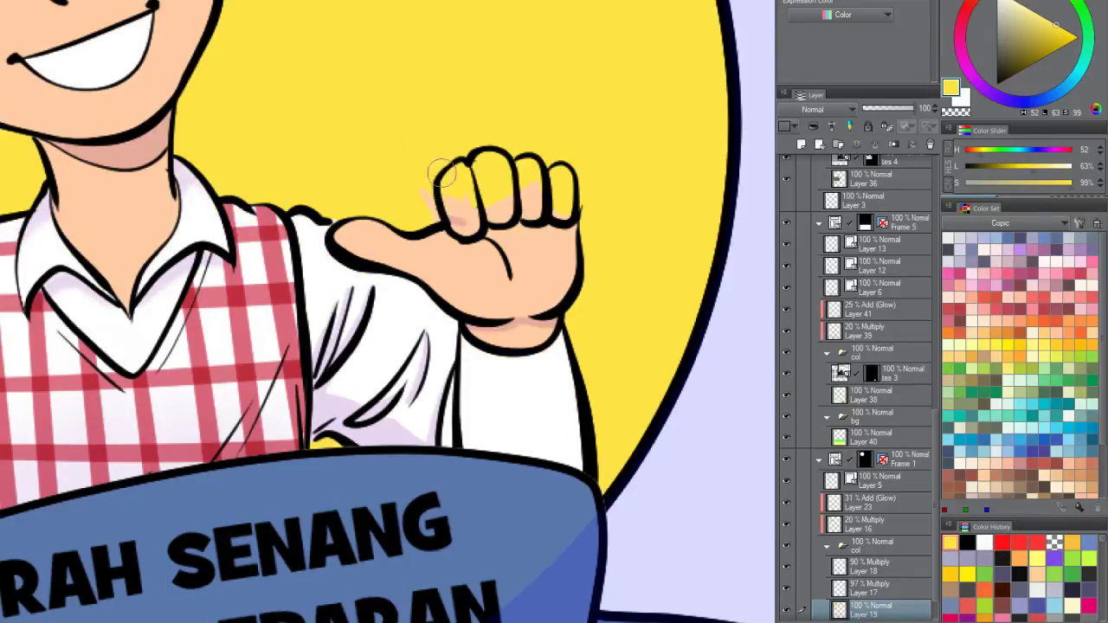
pyautogui.keyDown('alt'); pyautogui.click(466, 178); pyautogui.keyUp('alt')
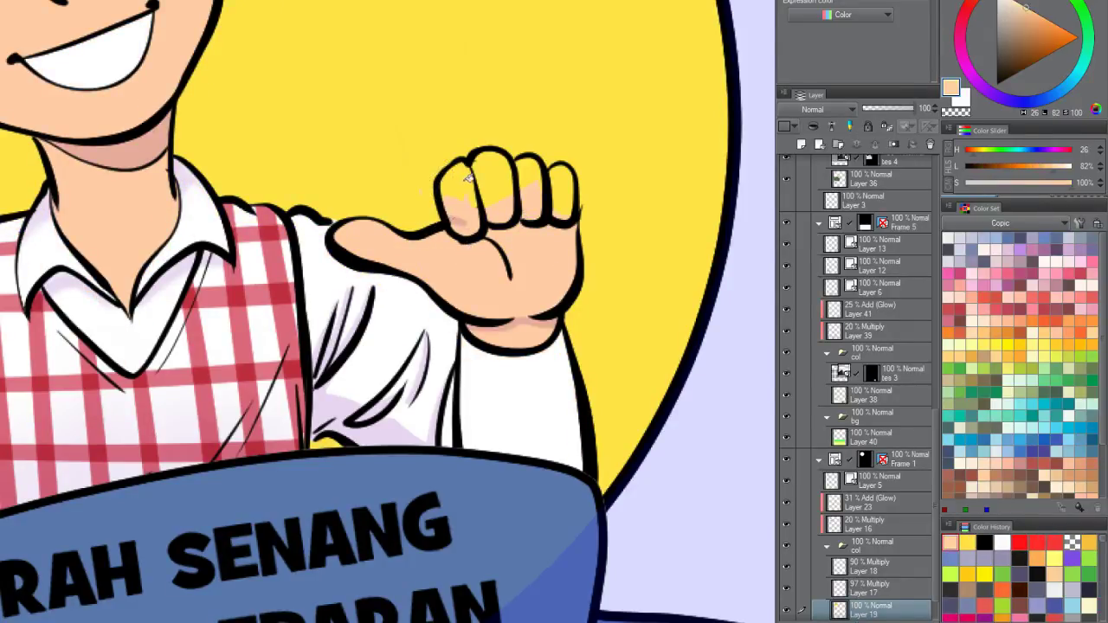
# Step: Shade the curled fingers and palm on Multiply Layer 16 with purple from the NEOPIKO 2 ALL colour set
pyautogui.keyDown('ctrl'); pyautogui.keyDown('shift'); pyautogui.click(502, 232); pyautogui.keyUp('shift'); pyautogui.keyUp('ctrl')
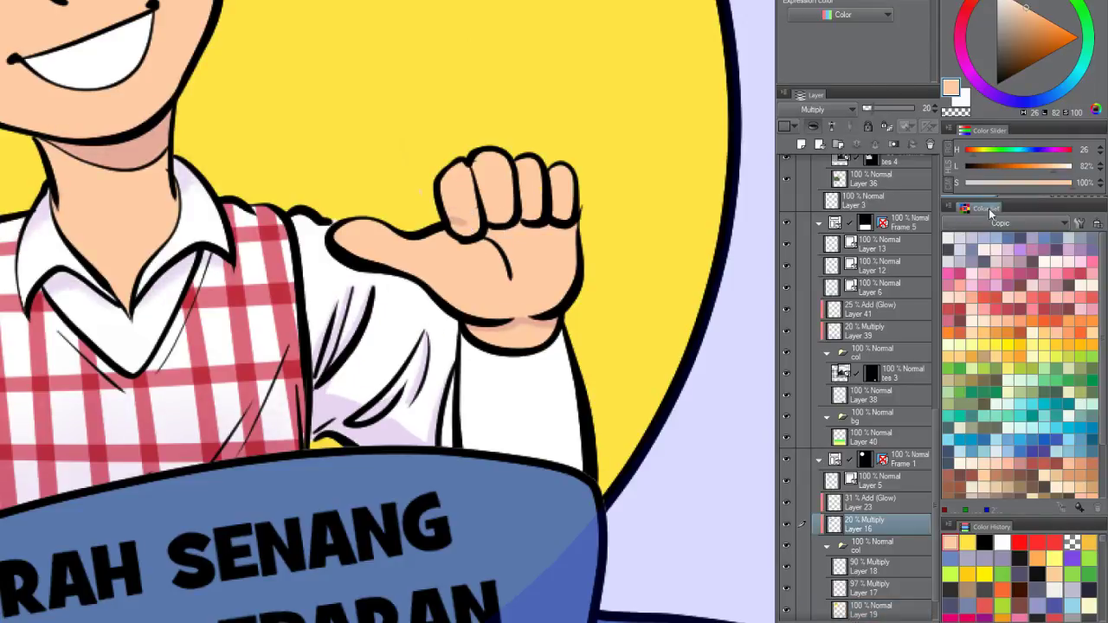
pyautogui.click(1000, 222)
pyautogui.click(989, 298)
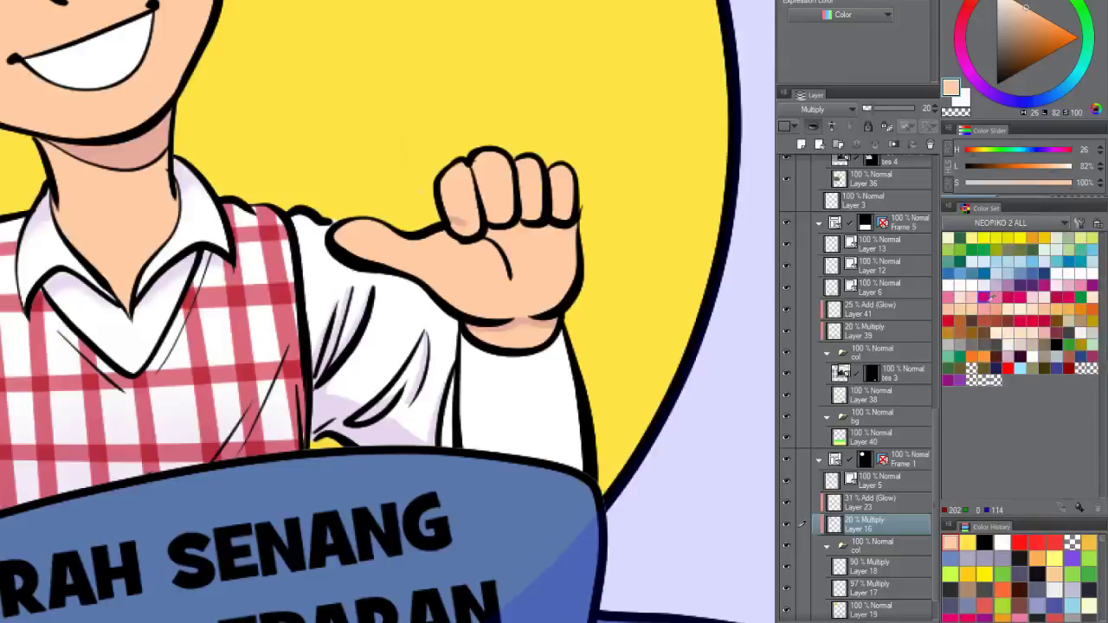
pyautogui.click(951, 378)
pyautogui.moveTo(458, 206)
pyautogui.mouseDown()
pyautogui.moveTo(507, 185)
pyautogui.moveTo(567, 200)
pyautogui.moveTo(473, 213)
pyautogui.moveTo(511, 264)
pyautogui.moveTo(563, 233)
pyautogui.moveTo(489, 242)
pyautogui.mouseUp()
# Step: Adjust the banner title "SI IBRAH SENANG RAYAKAN LEBARAN" with a transform and make its lettering white
pyautogui.scroll(-6, 585, 216)
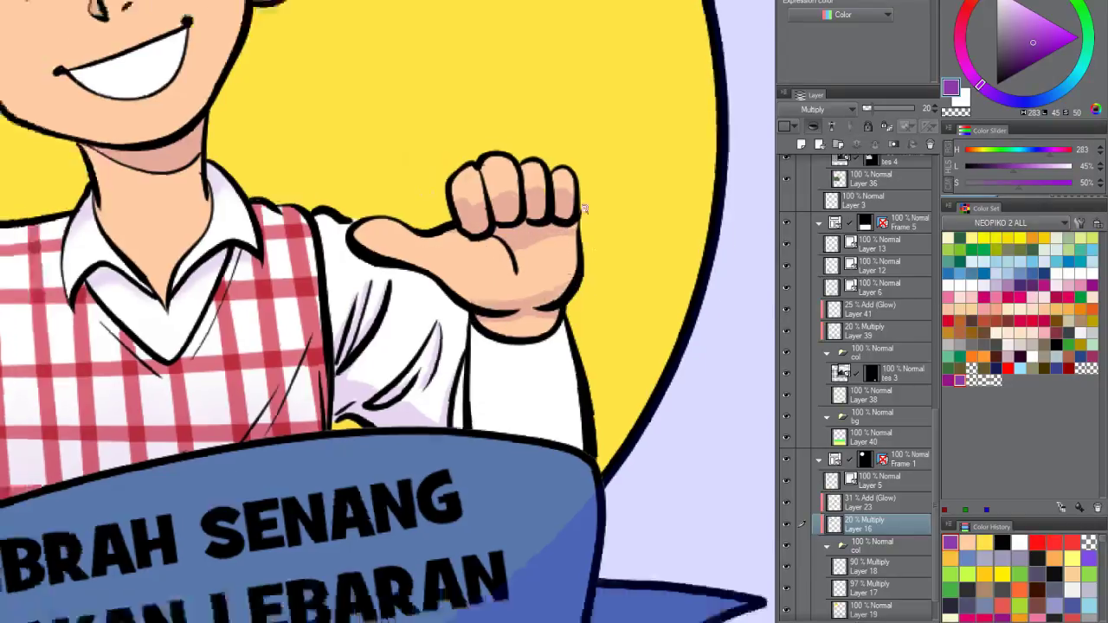
pyautogui.scroll(-2, 591, 248)
pyautogui.scroll(6, 567, 268)
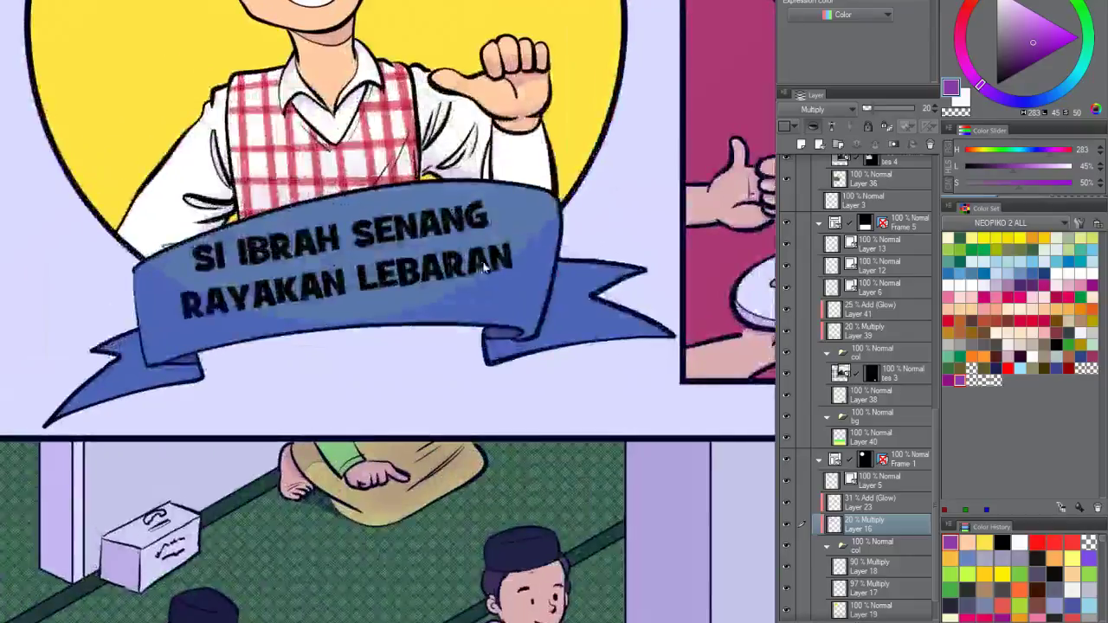
pyautogui.keyDown('ctrl'); pyautogui.keyDown('shift'); pyautogui.click(496, 265); pyautogui.keyUp('shift'); pyautogui.keyUp('ctrl')
pyautogui.moveTo(495, 264); pyautogui.dragTo(474, 248)
pyautogui.hotkey('ctrl', 't')
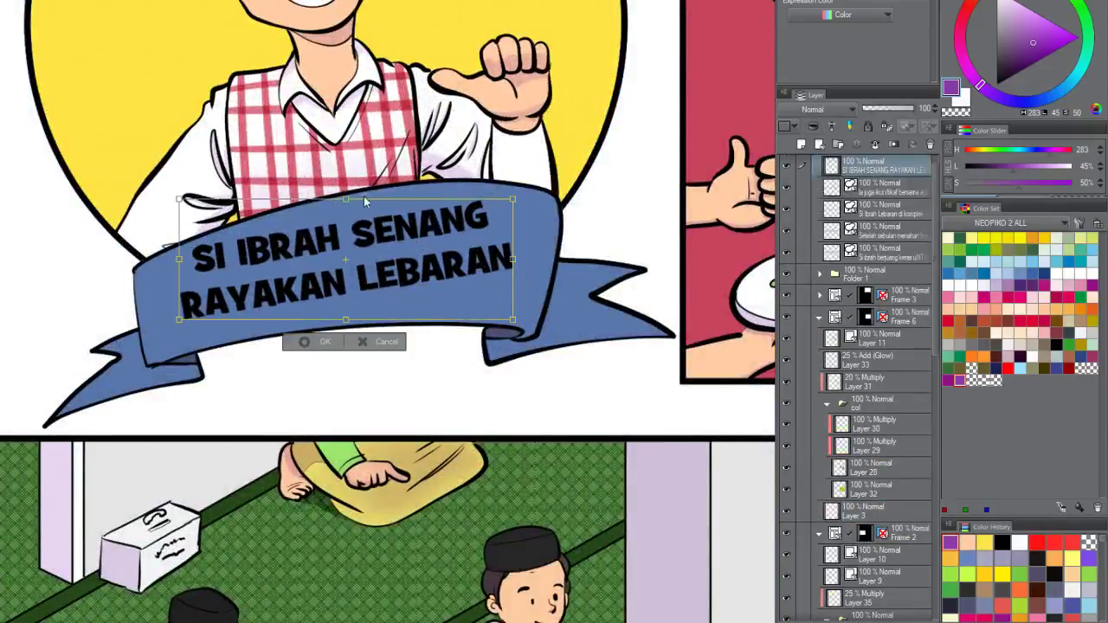
pyautogui.moveTo(349, 202); pyautogui.dragTo(361, 332)
pyautogui.press('Return')
pyautogui.scroll(-5, 381, 303)
pyautogui.scroll(4, 408, 280)
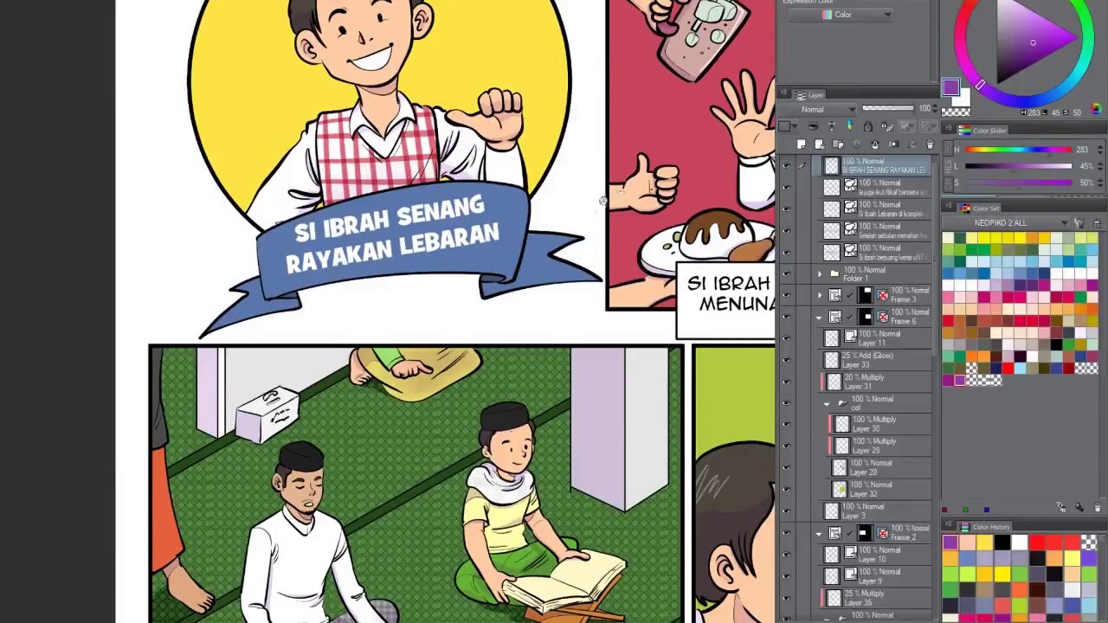
pyautogui.scroll(-4, 604, 263)
pyautogui.scroll(1, 597, 178)
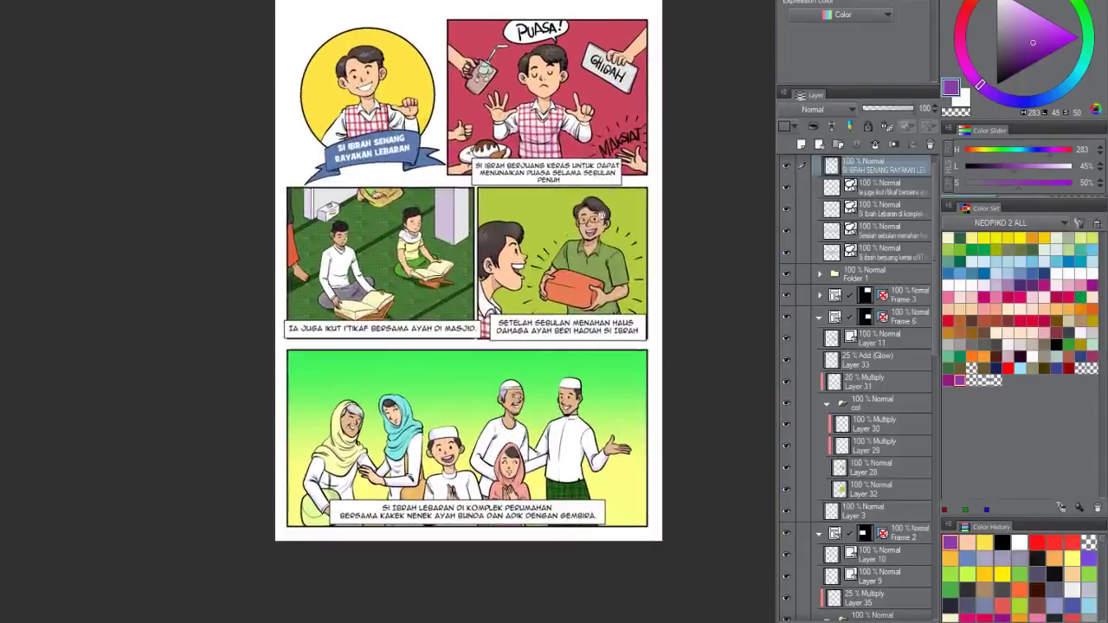
pyautogui.scroll(2, 575, 329)
pyautogui.scroll(-2, 620, 279)
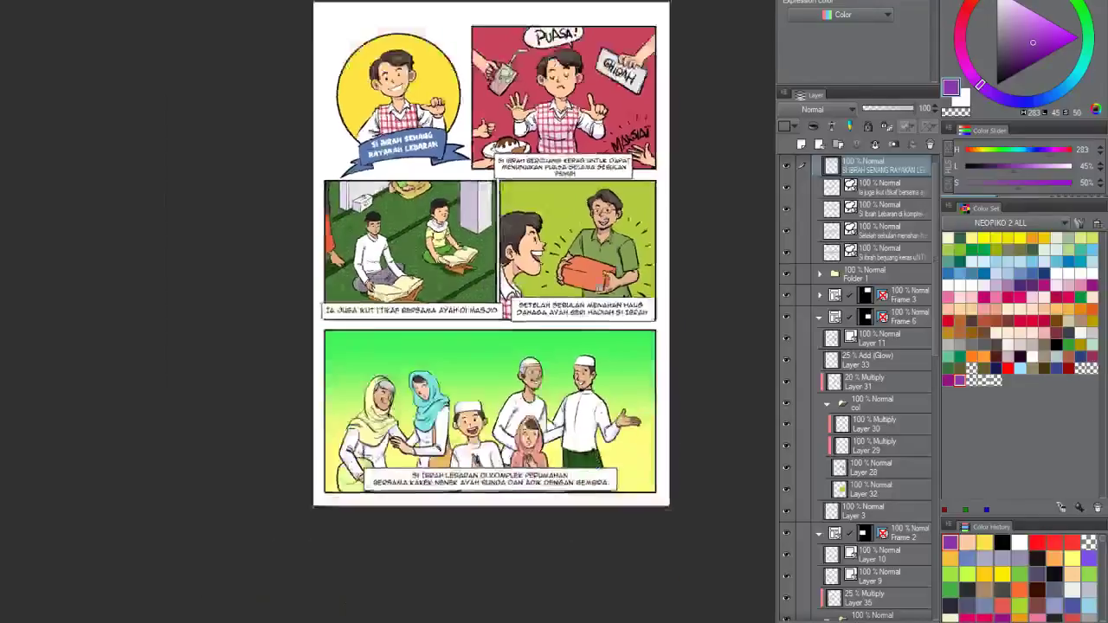
pyautogui.scroll(1, 588, 315)
pyautogui.scroll(-2, 580, 285)
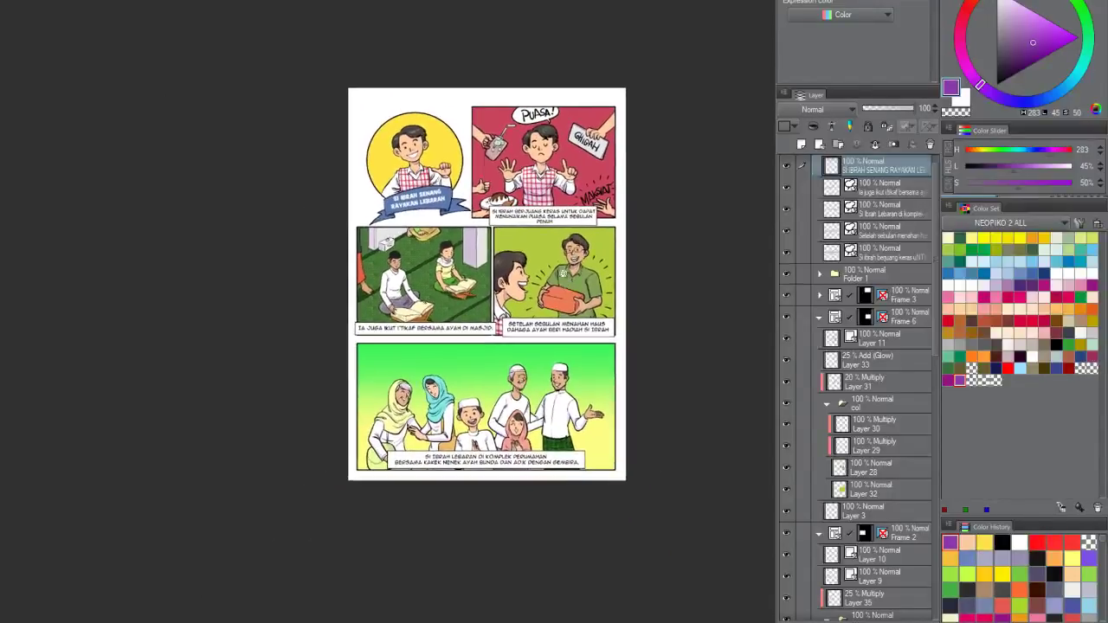
pyautogui.hotkey('ctrl', 'a')
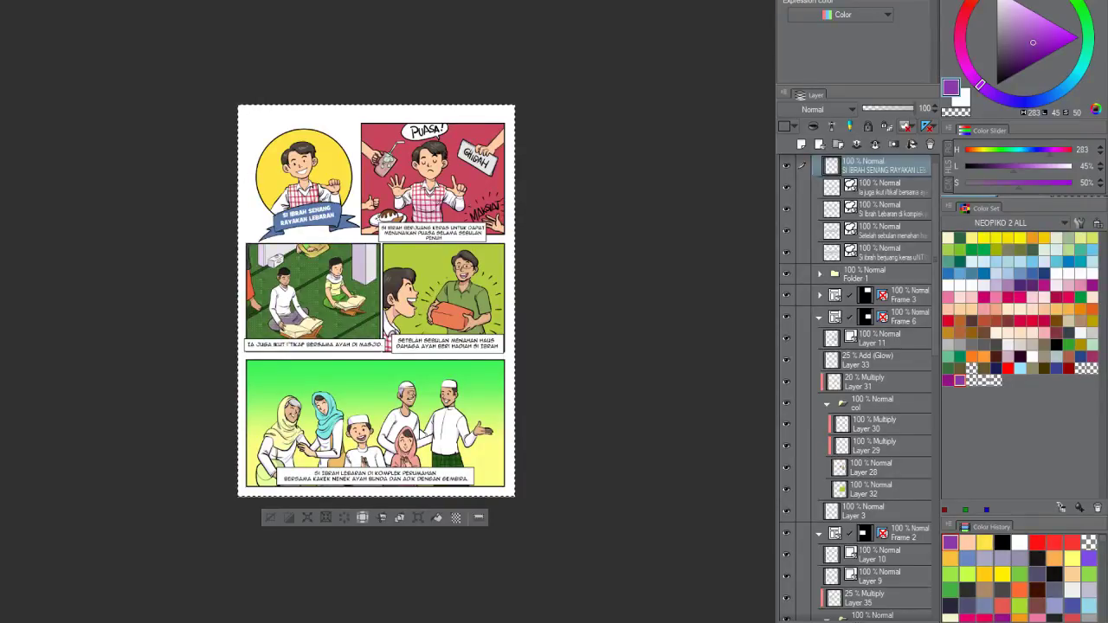
pyautogui.hotkey('ctrl', 'd')
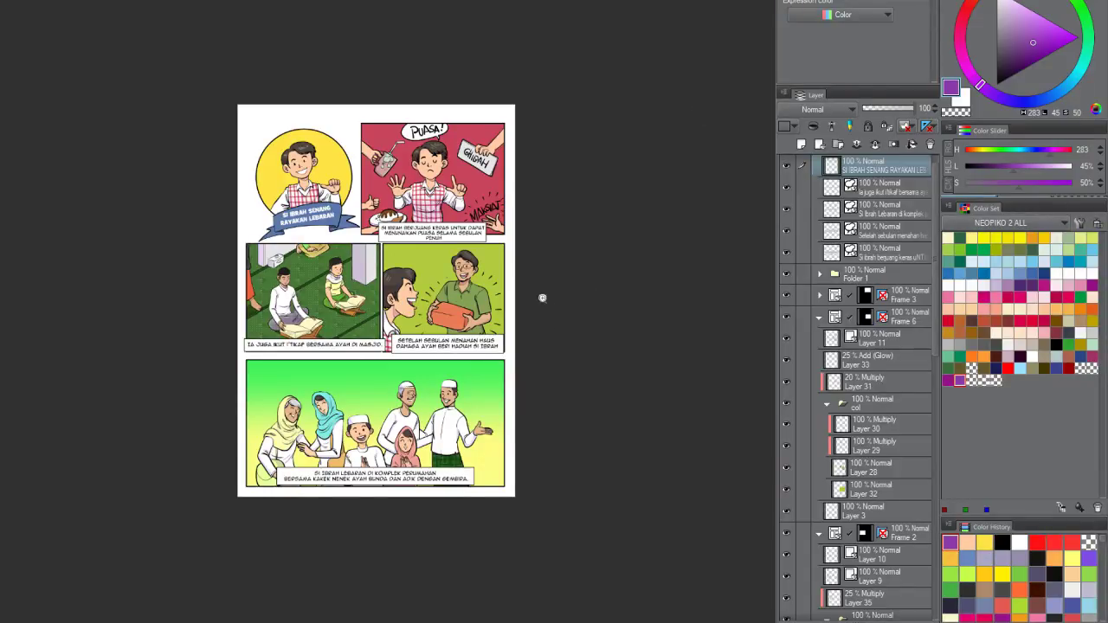
# Step: Replace the green-yellow backdrop on Layer 40 of the family panel with a vertical gradient from sky blue to pale blue
pyautogui.scroll(2, 452, 386)
pyautogui.scroll(1, 475, 394)
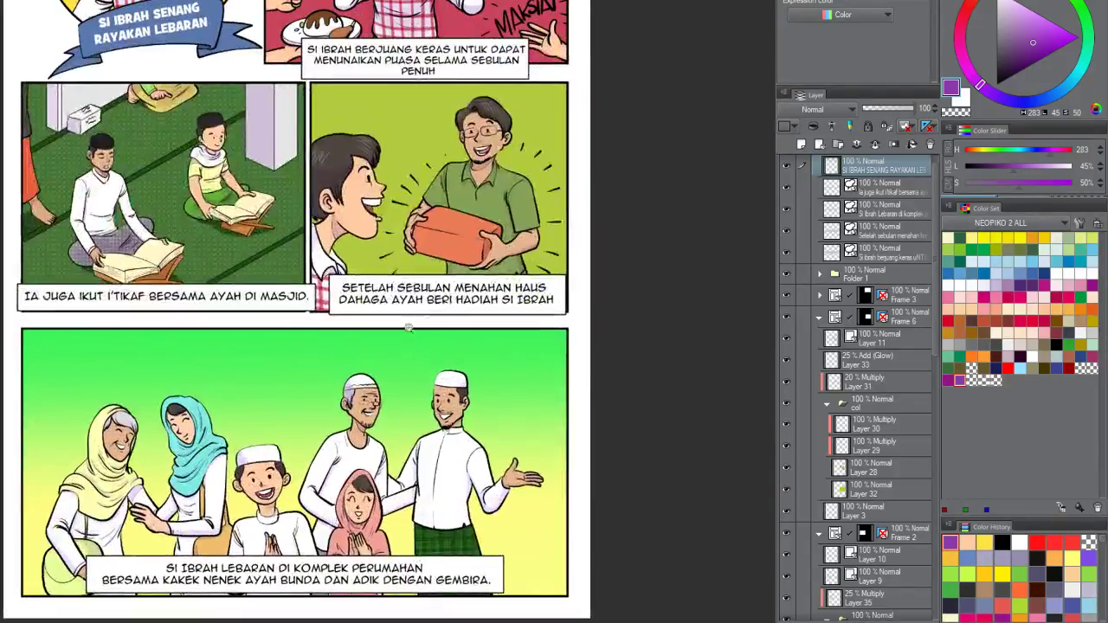
pyautogui.scroll(1, 208, 390)
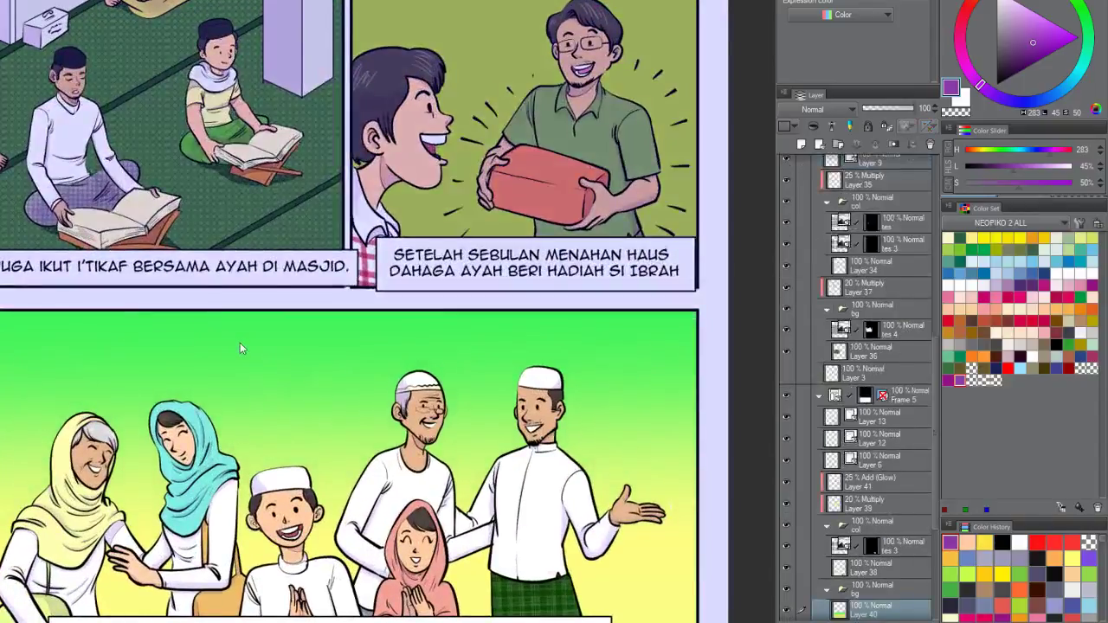
pyautogui.scroll(-2, 338, 379)
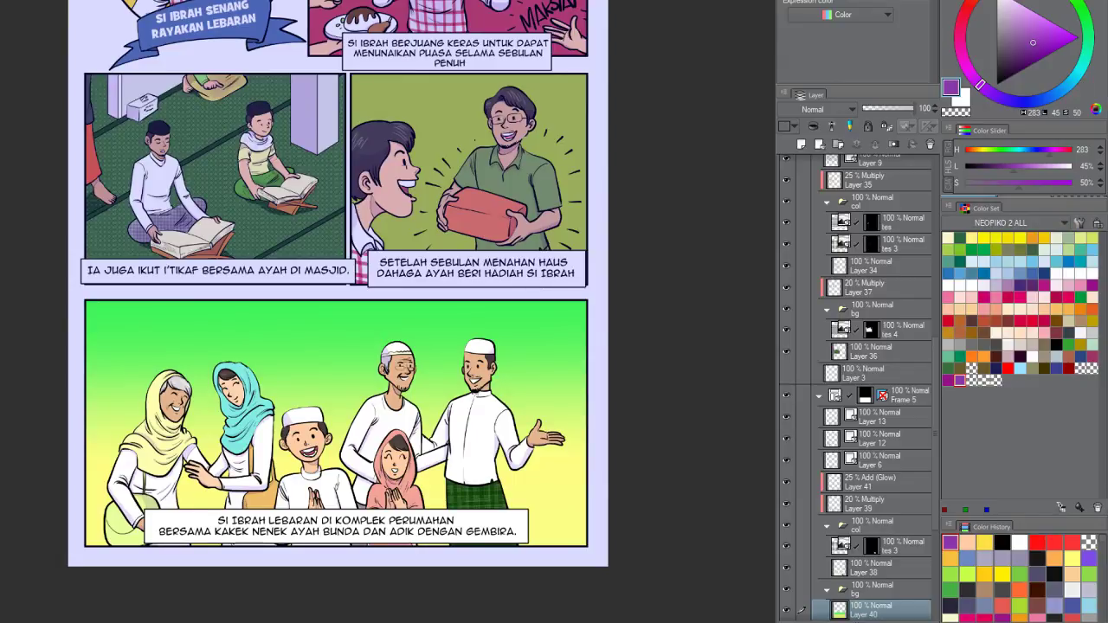
pyautogui.scroll(-1, 358, 223)
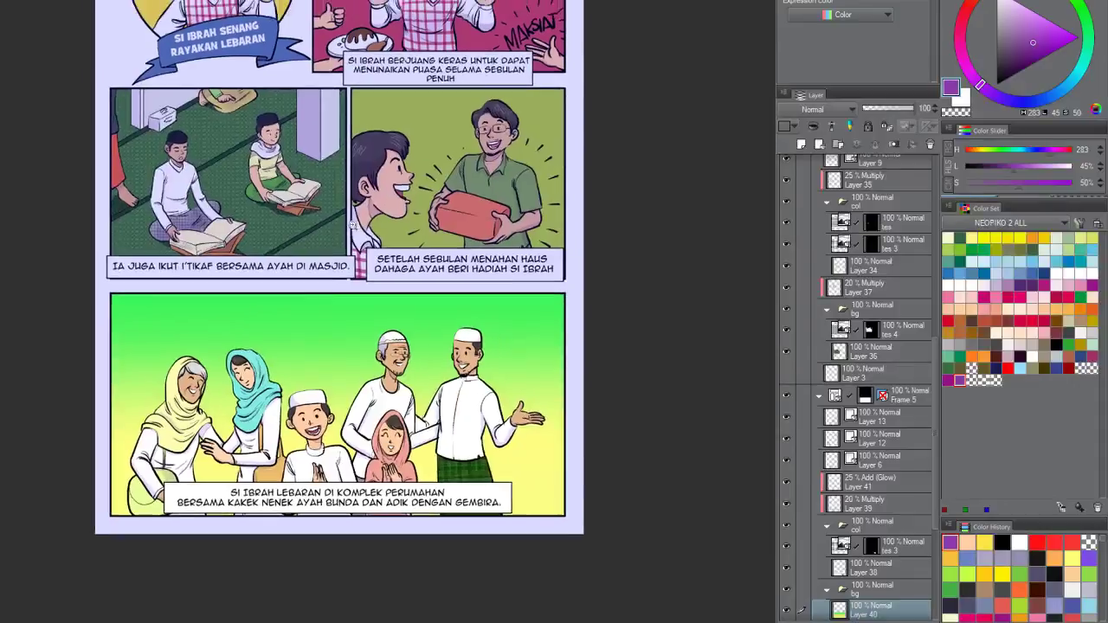
pyautogui.moveTo(325, 287); pyautogui.dragTo(325, 221)
pyautogui.scroll(2, 290, 288)
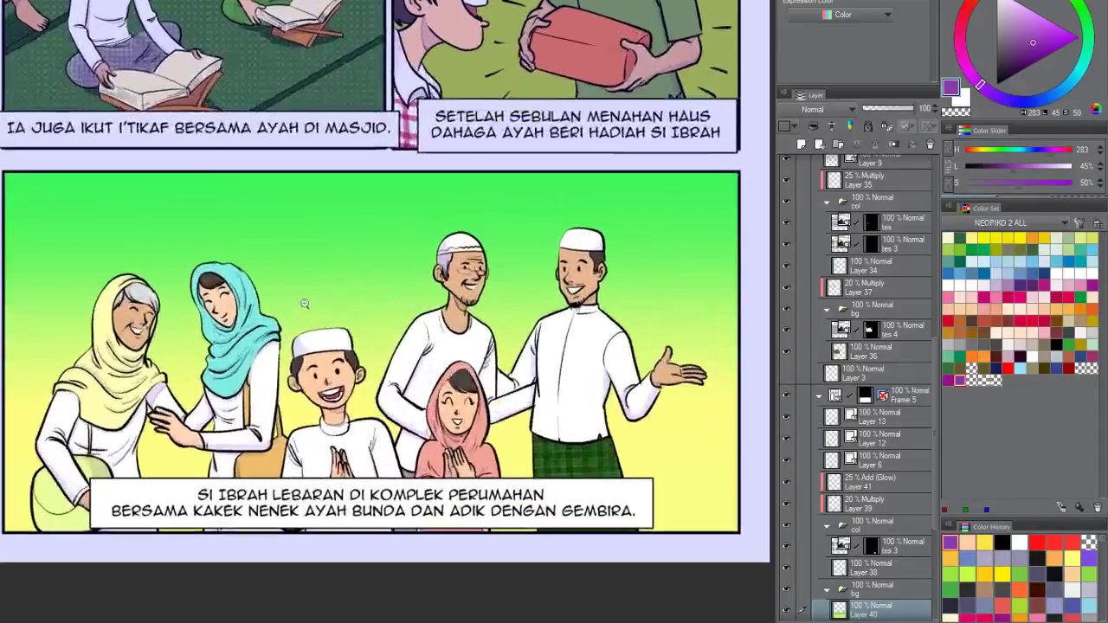
pyautogui.scroll(-2, 304, 303)
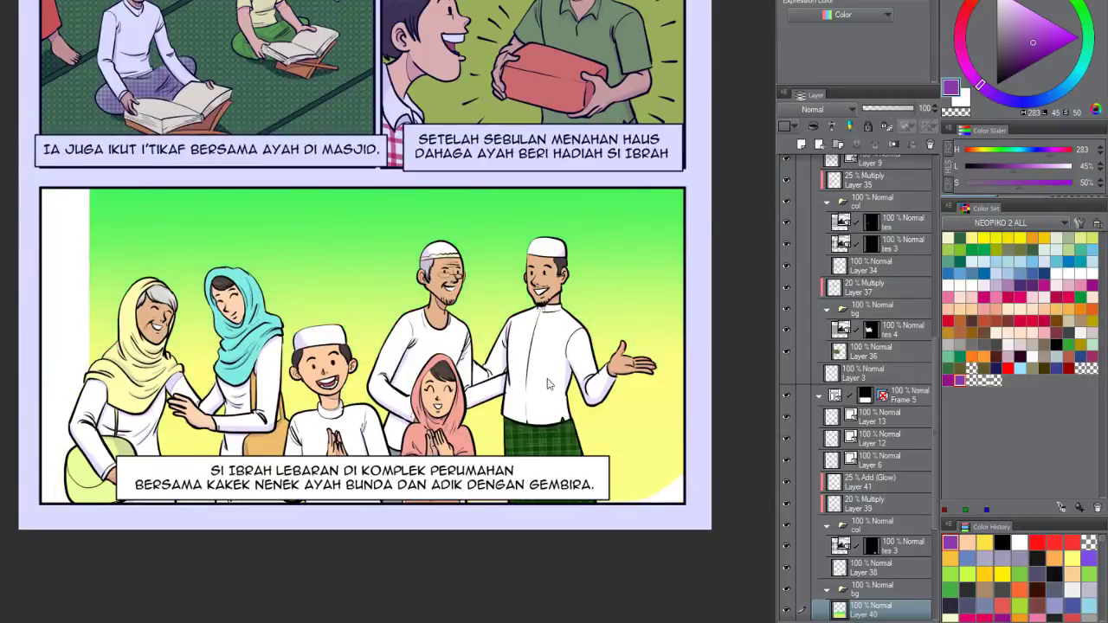
pyautogui.keyDown('ctrl'); pyautogui.click(839, 611); pyautogui.keyUp('ctrl')
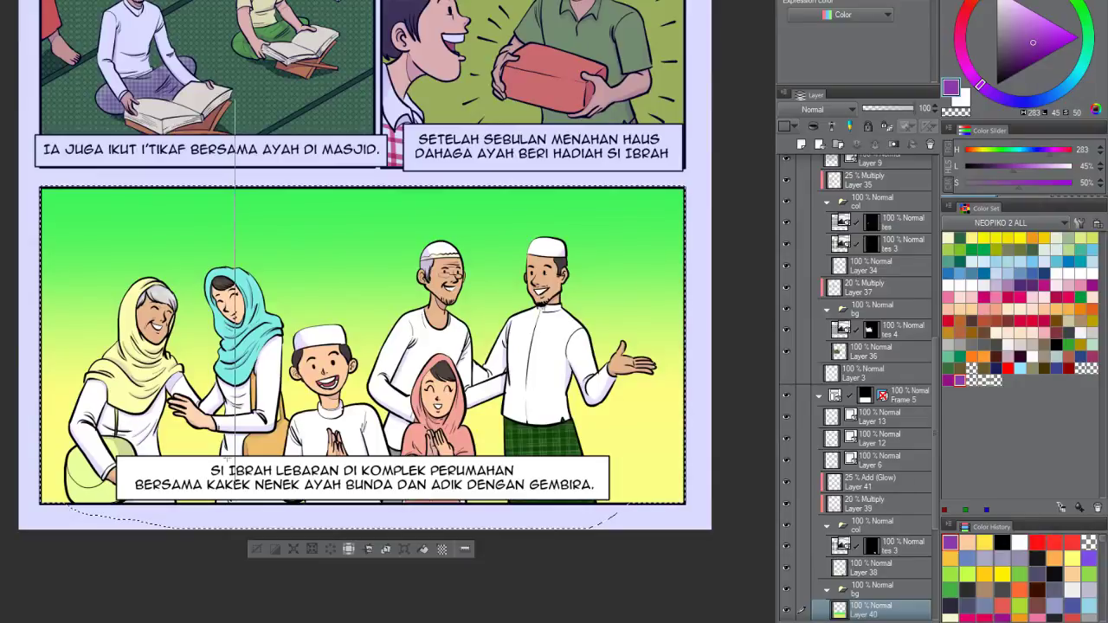
pyautogui.hotkey('ctrl', '-')
pyautogui.hotkey('ctrl', '+')
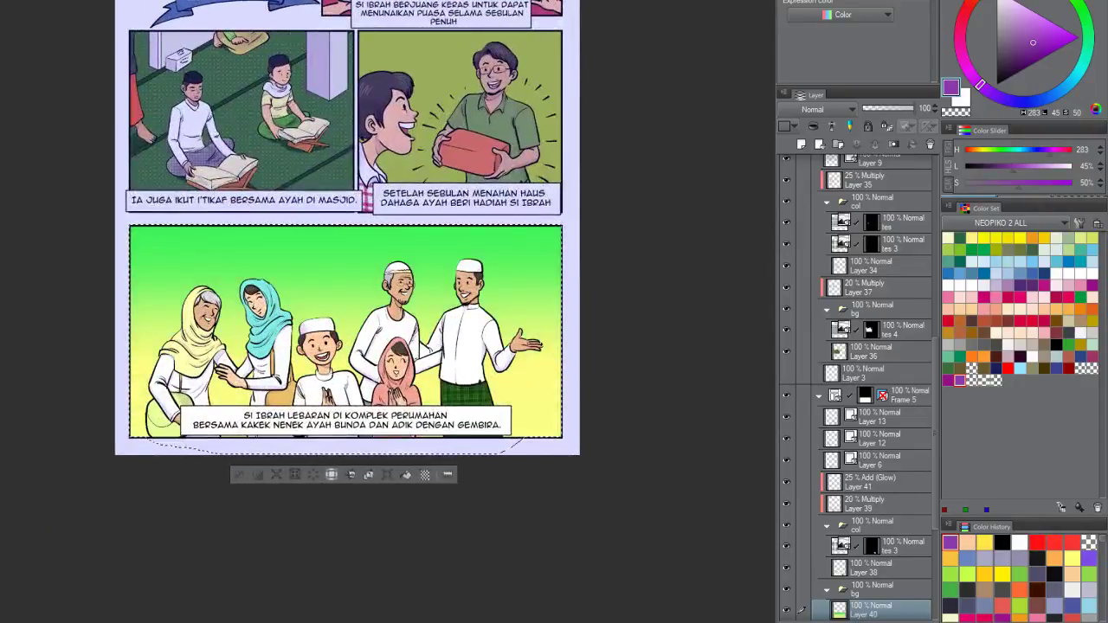
pyautogui.moveTo(322, 121); pyautogui.dragTo(324, 346)
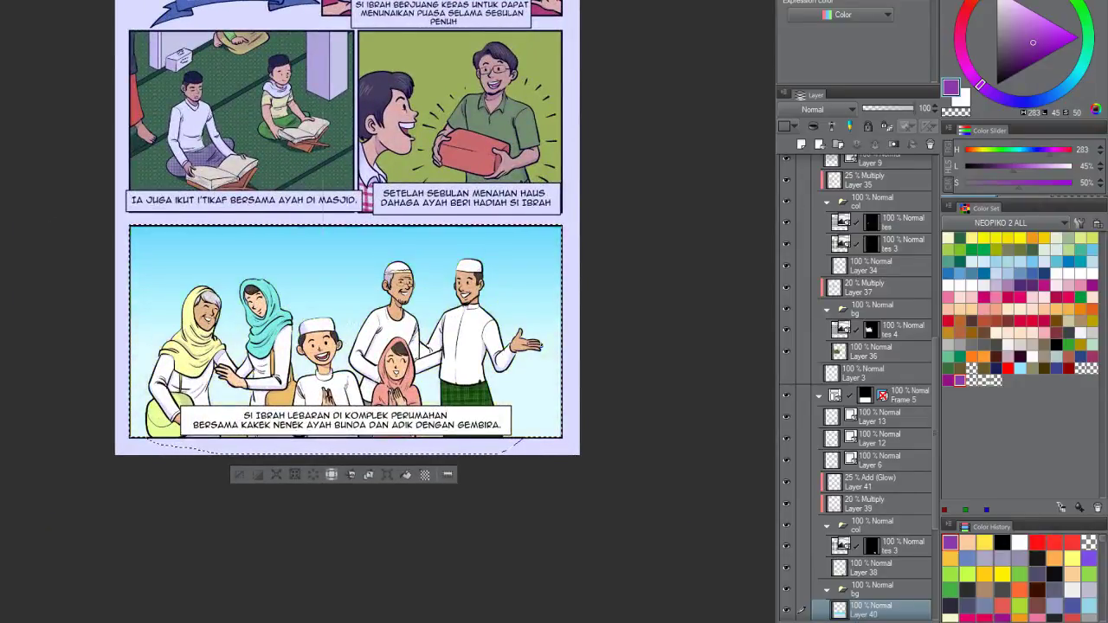
pyautogui.hotkey('ctrl', 'z')
pyautogui.hotkey('ctrl', 'y')
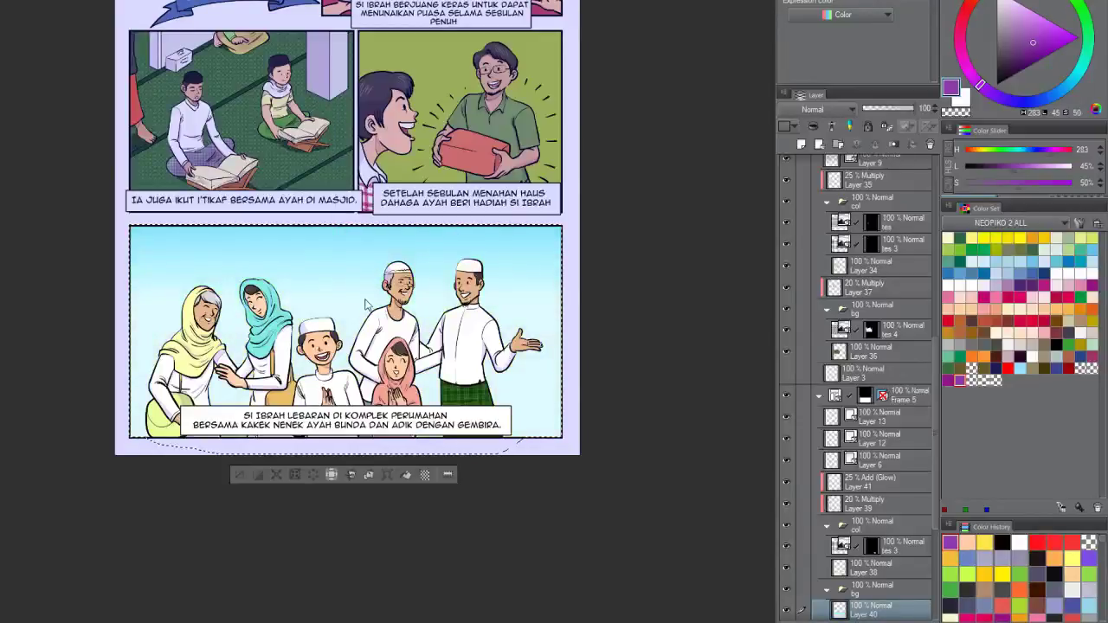
pyautogui.hotkey('ctrl', 'd')
# Step: Hide the text folder to clear the captions from the page, and reselect the family panel's background layer, Layer 40
pyautogui.scroll(1, 394, 279)
pyautogui.scroll(1, 392, 279)
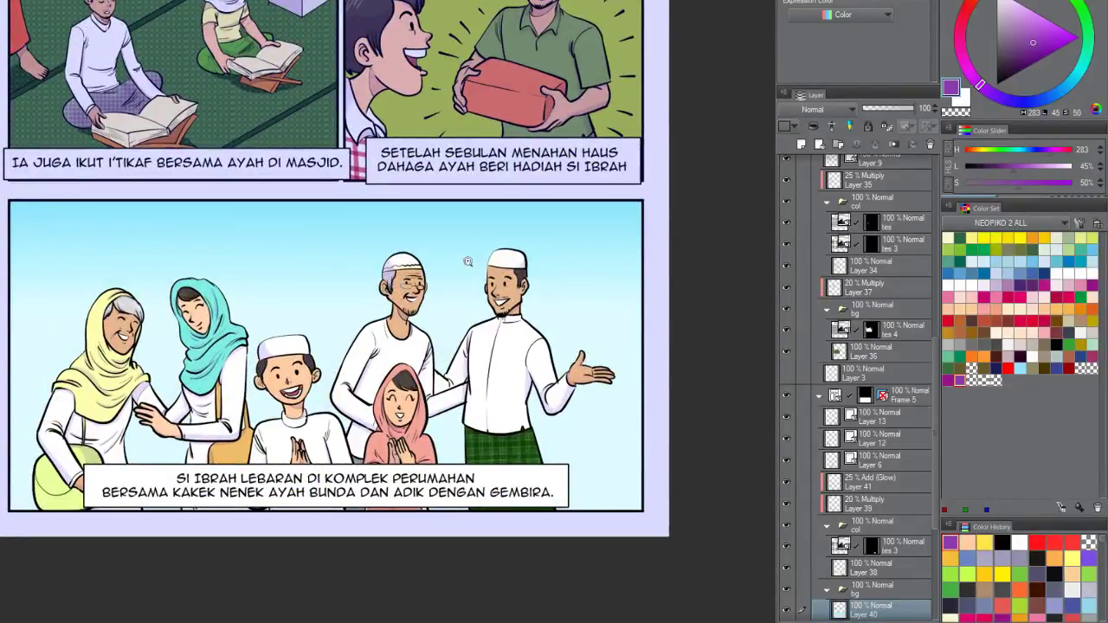
pyautogui.scroll(1, 467, 261)
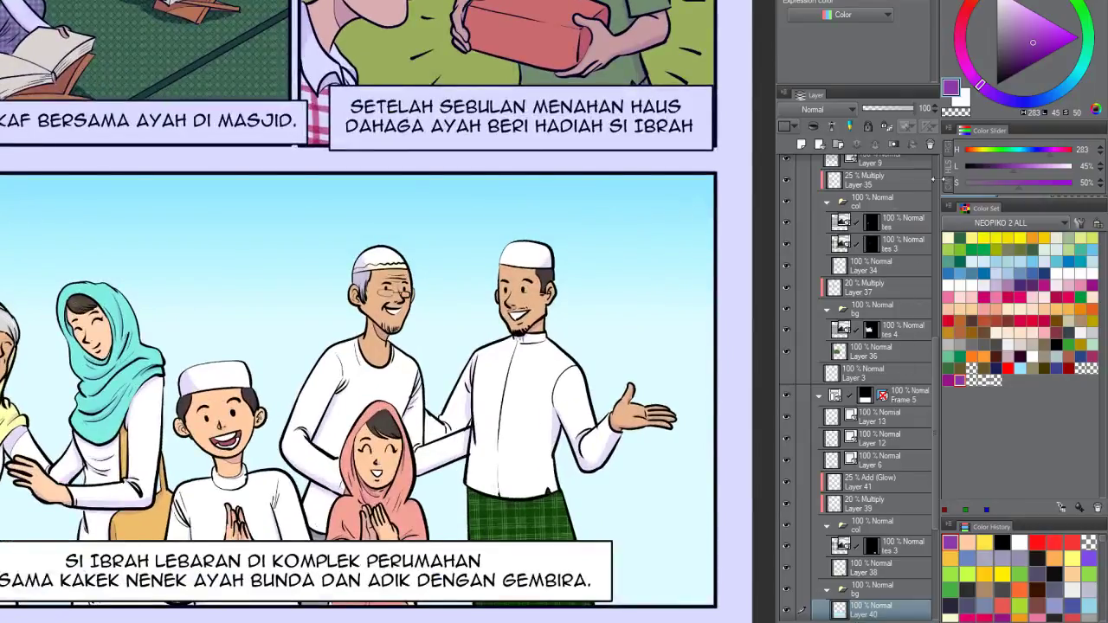
pyautogui.scroll(5, 935, 182)
pyautogui.click(786, 163)
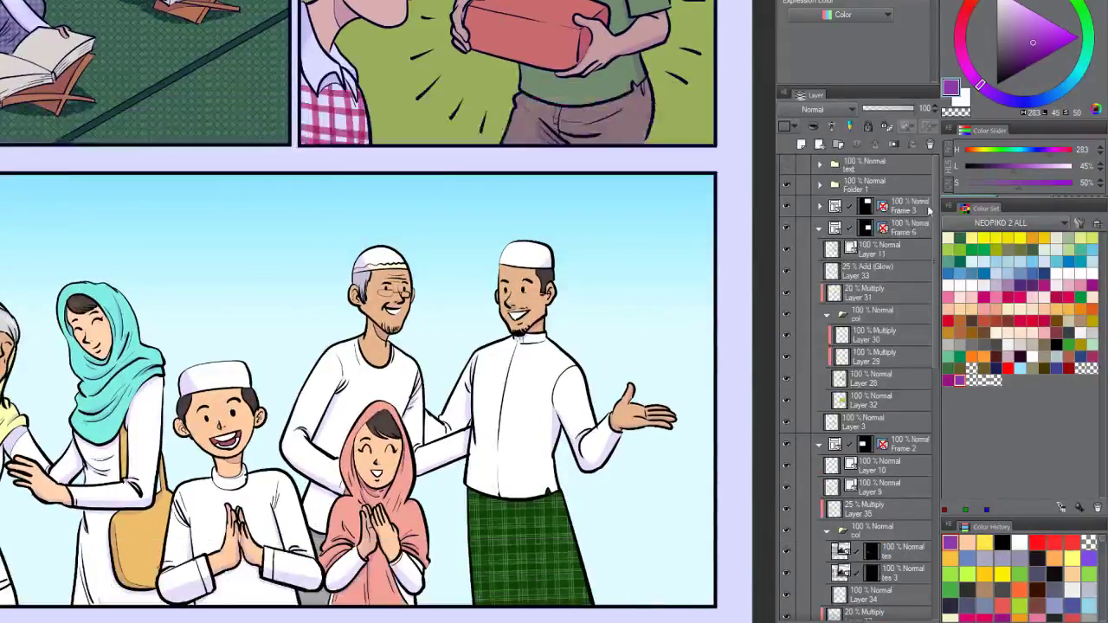
pyautogui.click(928, 208)
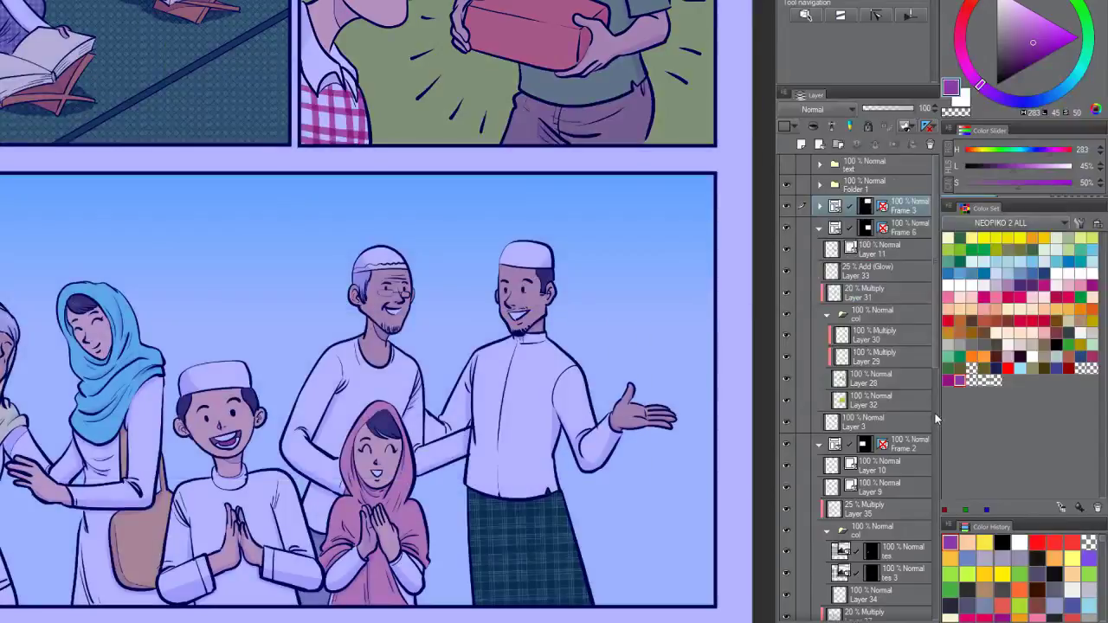
pyautogui.keyDown('ctrl'); pyautogui.keyDown('shift'); pyautogui.click(691, 384); pyautogui.keyUp('shift'); pyautogui.keyUp('ctrl')
pyautogui.scroll(-1, 690, 373)
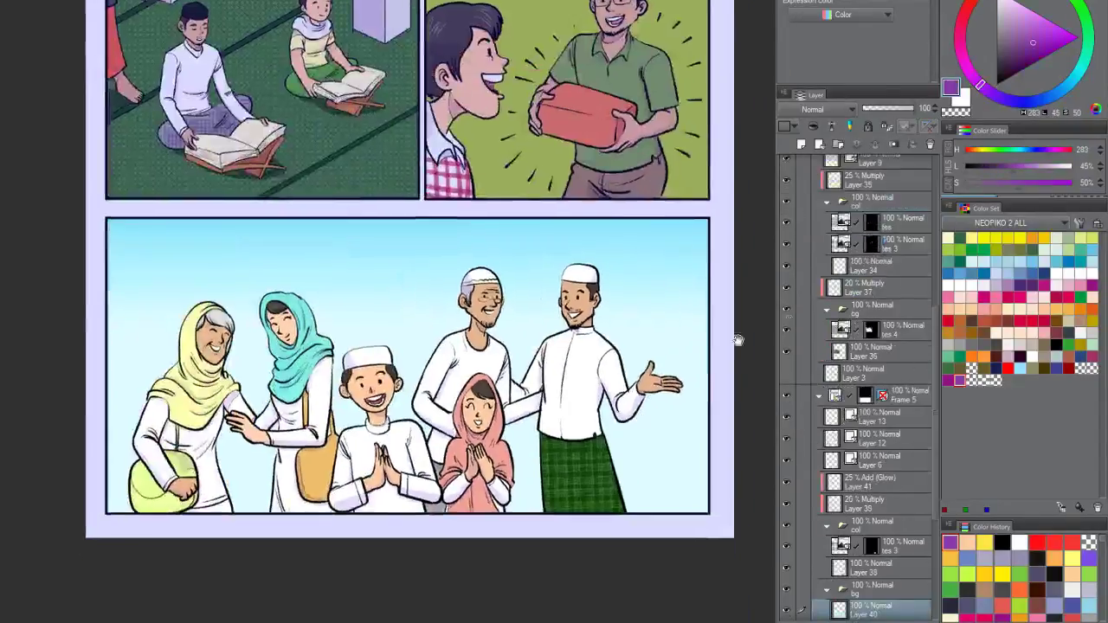
# Step: Group the family panel's character layers, from Layer 13 down to the col folder, into a new folder above the bg folder
pyautogui.scroll(-5, 931, 433)
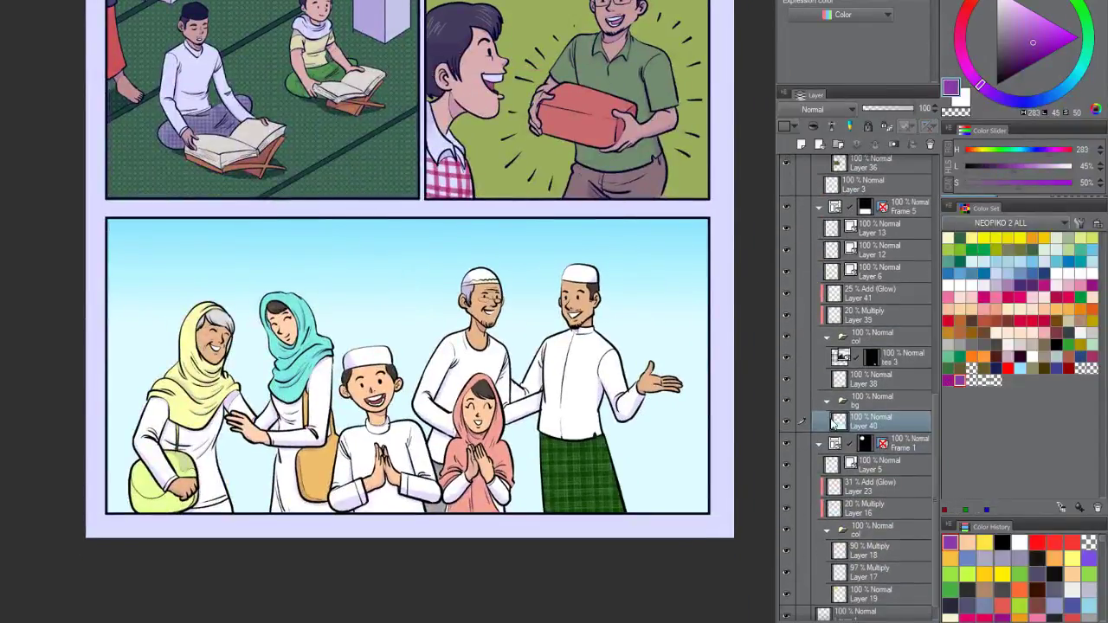
pyautogui.click(829, 400)
pyautogui.click(793, 378)
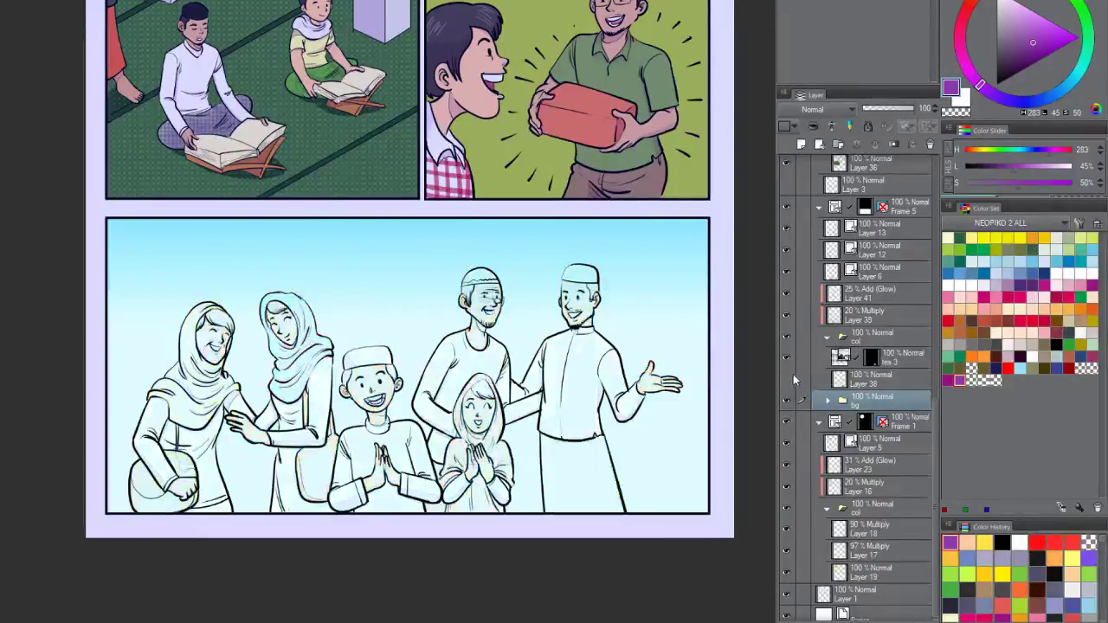
pyautogui.click(792, 379)
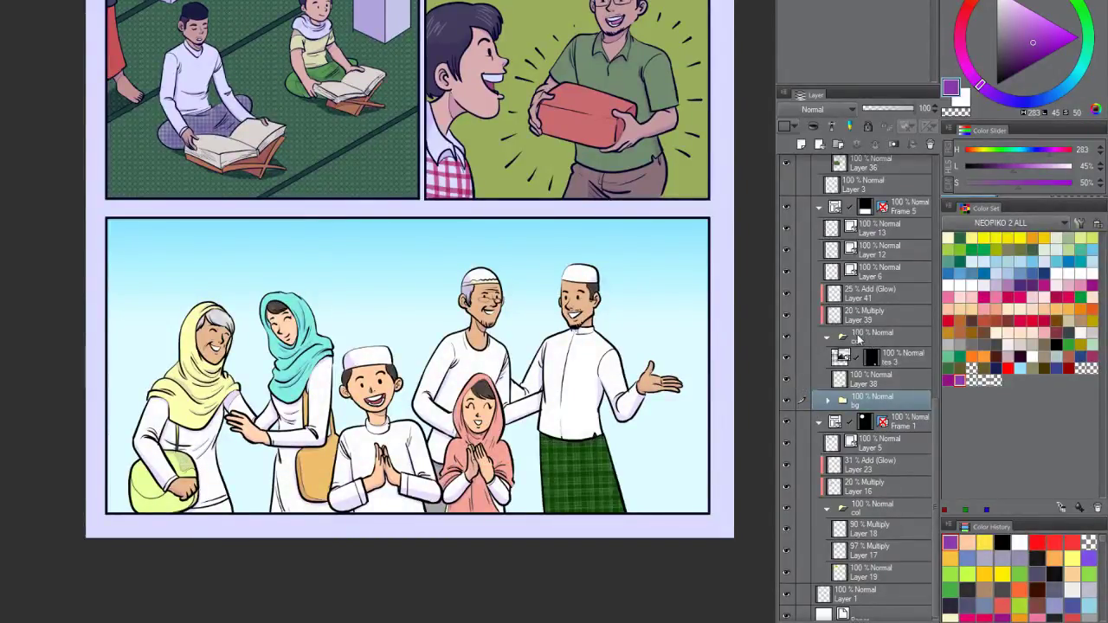
pyautogui.click(827, 337)
pyautogui.click(868, 369)
pyautogui.keyDown('shift'); pyautogui.click(870, 270); pyautogui.keyUp('shift')
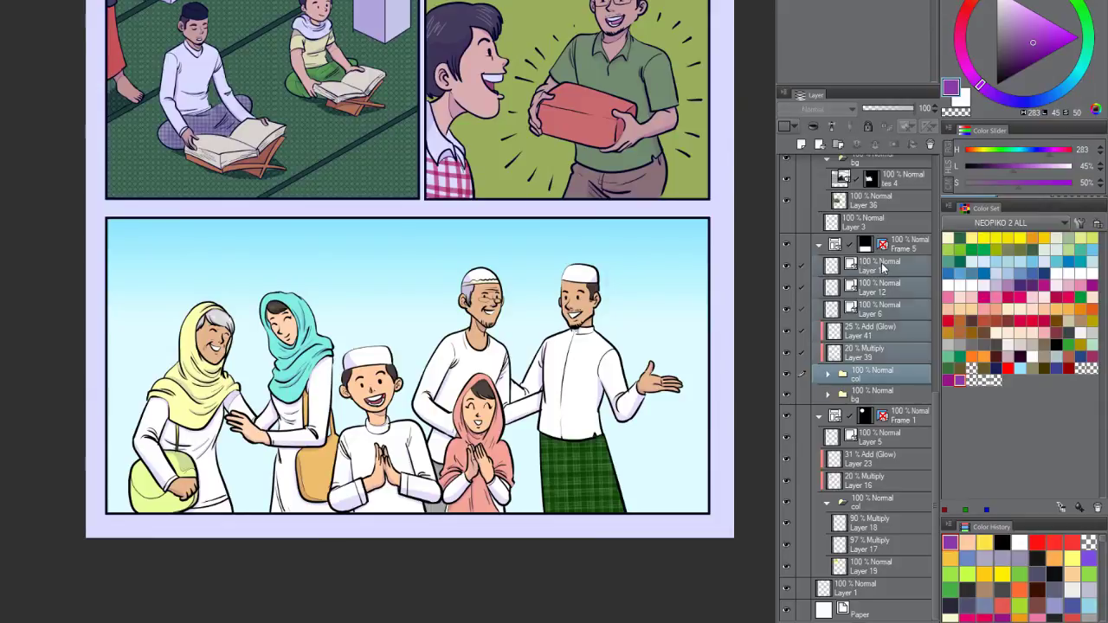
pyautogui.click(840, 149)
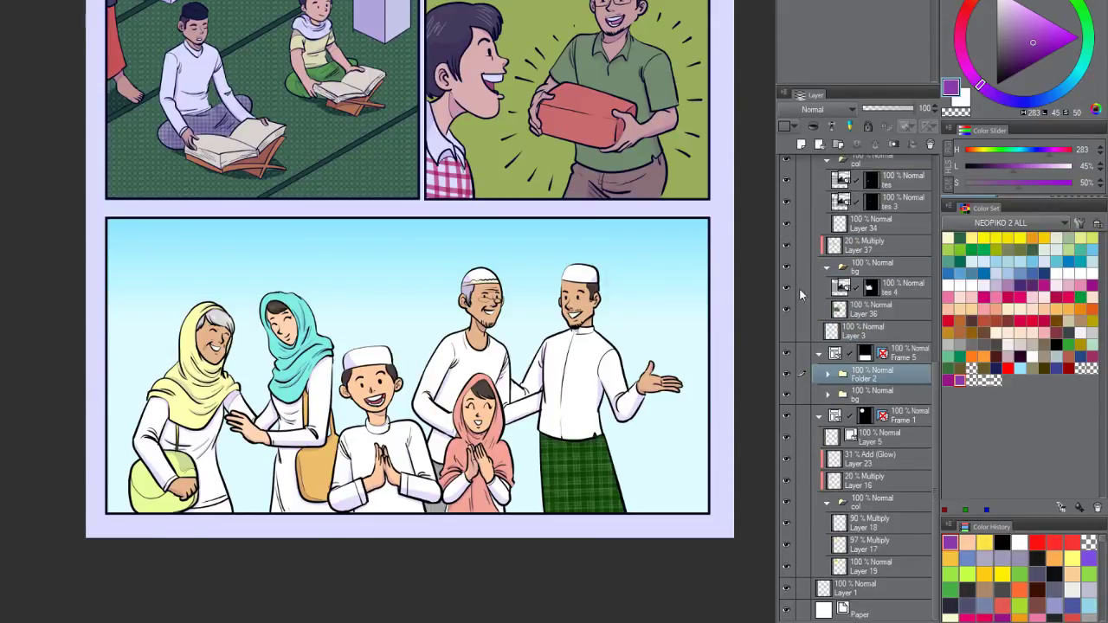
# Step: Lower the opacity of the family characters' new folder to 31%
pyautogui.click(791, 373)
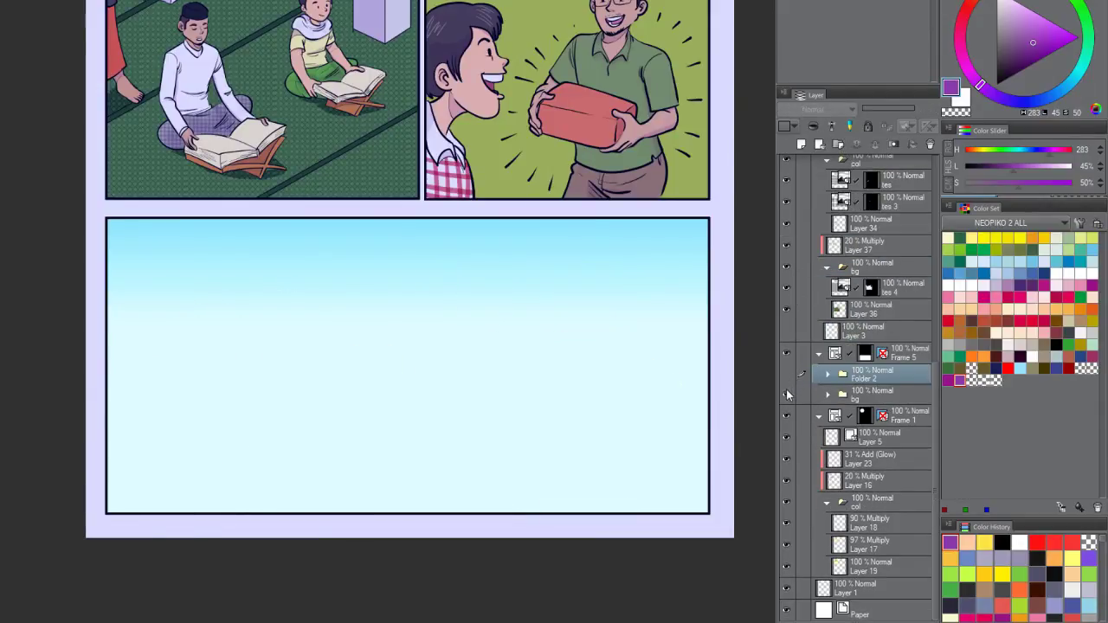
pyautogui.click(790, 373)
pyautogui.moveTo(880, 114); pyautogui.dragTo(877, 130)
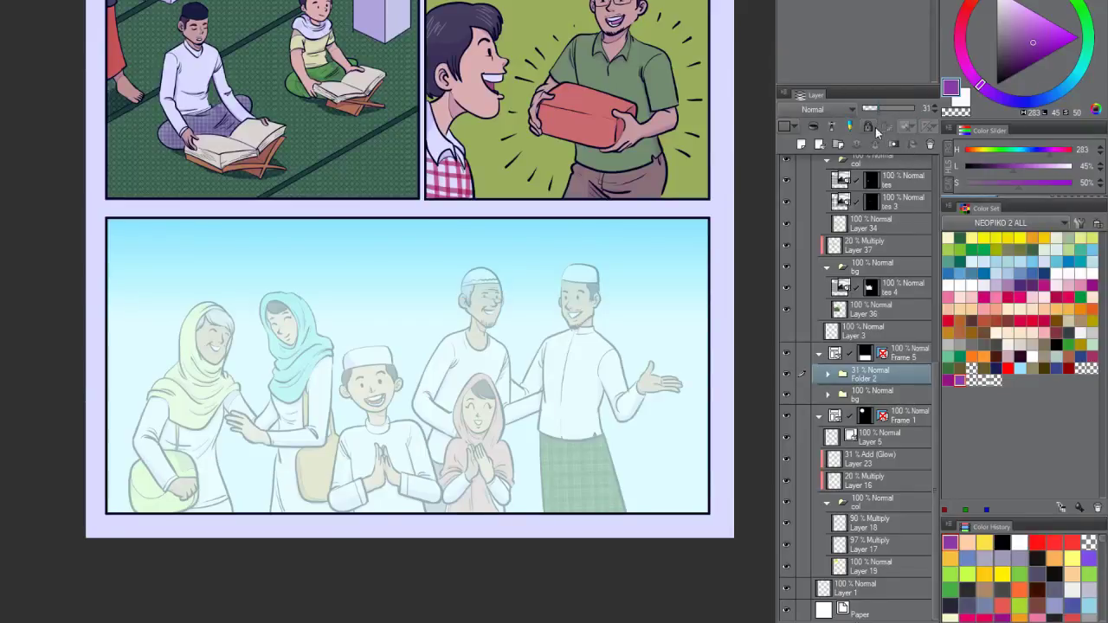
# Step: Add a new vector layer above Layer 40 inside the family panel's bg folder
pyautogui.click(843, 391)
pyautogui.click(843, 392)
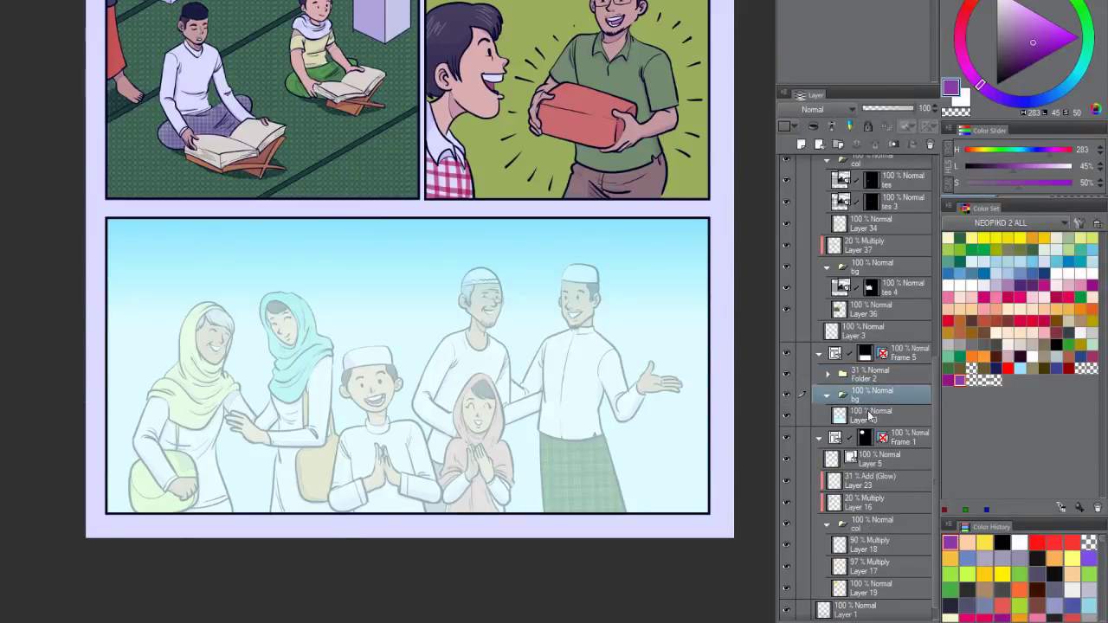
pyautogui.click(868, 417)
pyautogui.click(819, 143)
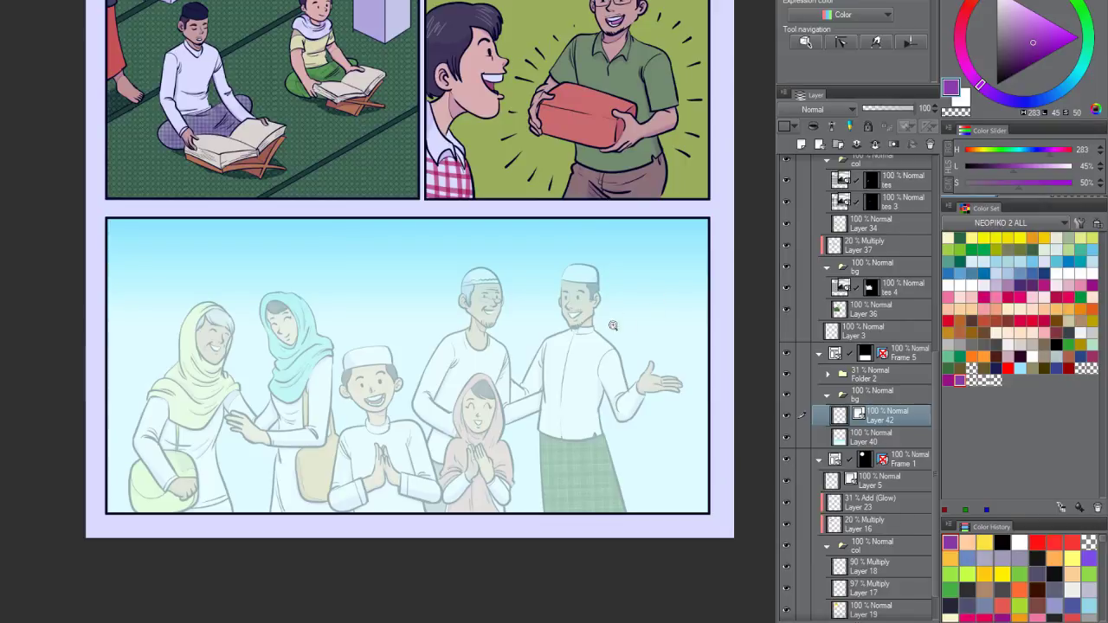
# Step: Draw a straight purple line sloping from the family panel's right edge to behind the grandfather, with a vertical line down from its end
pyautogui.click(543, 383)
pyautogui.click(546, 395)
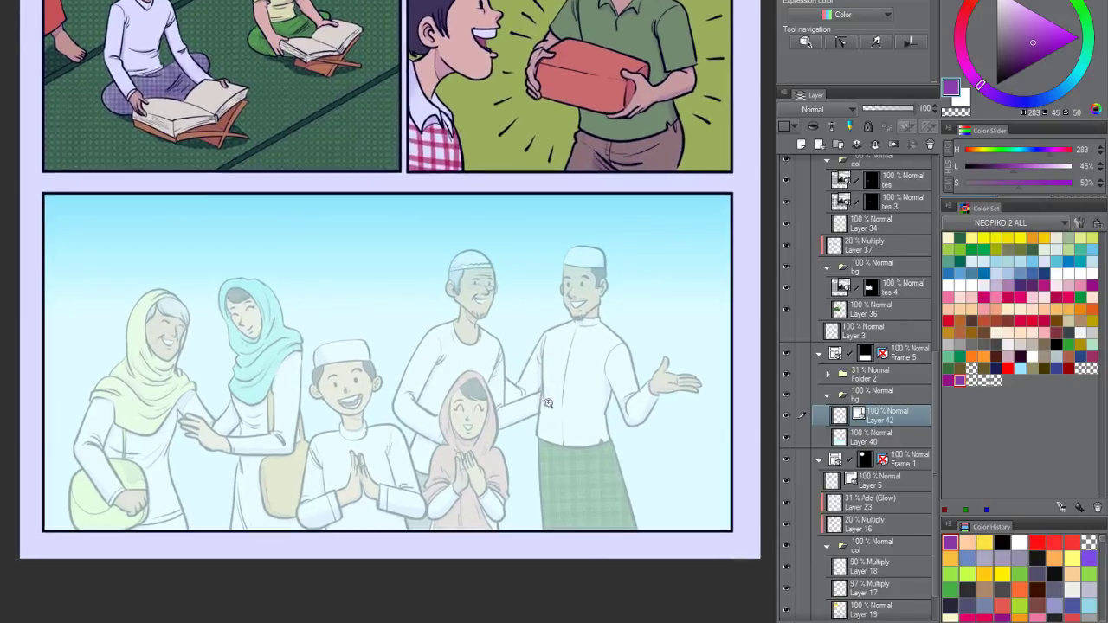
pyautogui.moveTo(526, 267); pyautogui.dragTo(685, 220)
pyautogui.click(736, 232)
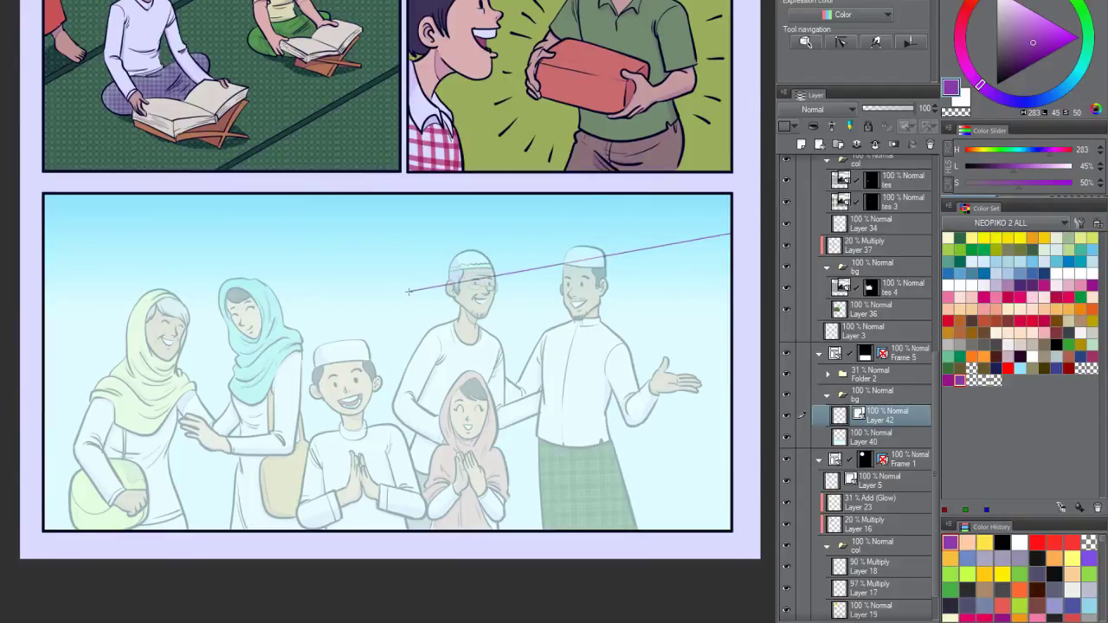
pyautogui.click(432, 286)
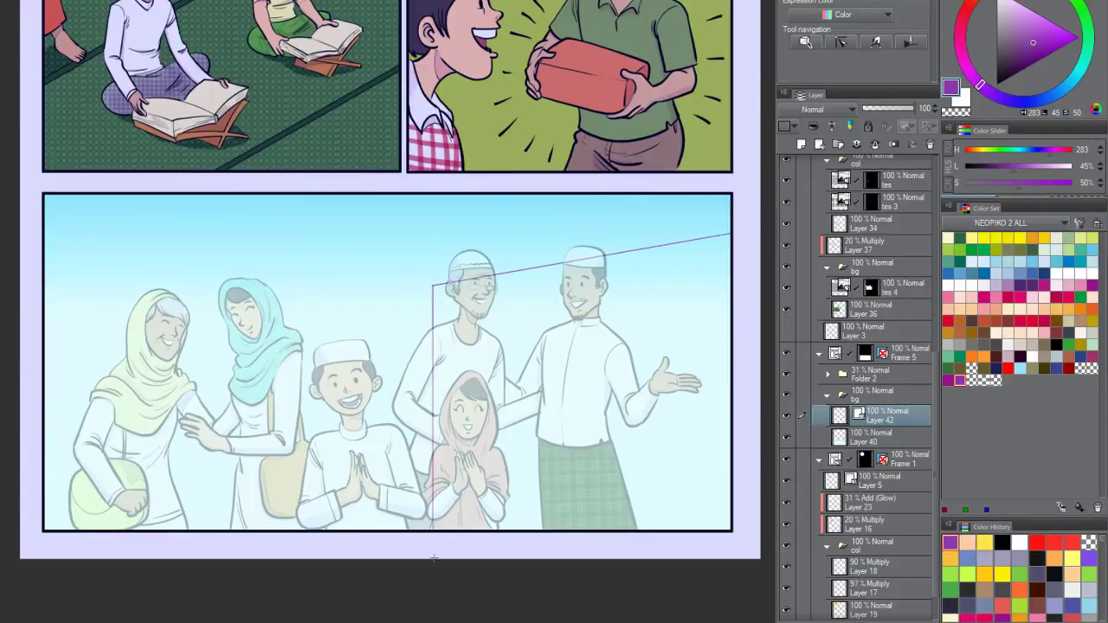
pyautogui.moveTo(358, 362); pyautogui.dragTo(528, 328)
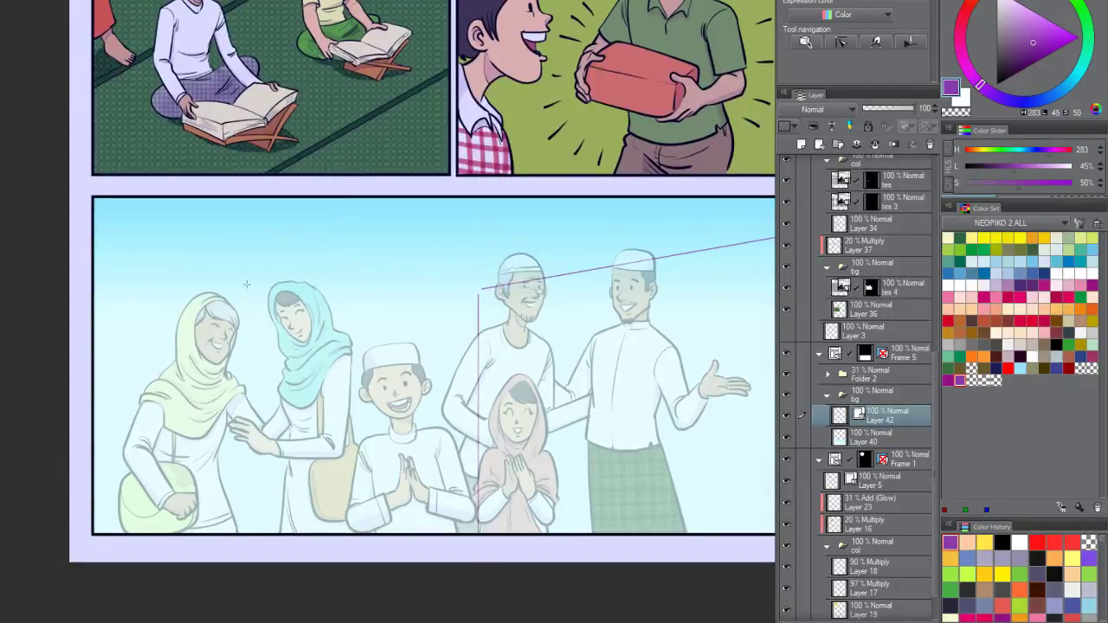
pyautogui.click(75, 350)
pyautogui.click(269, 377)
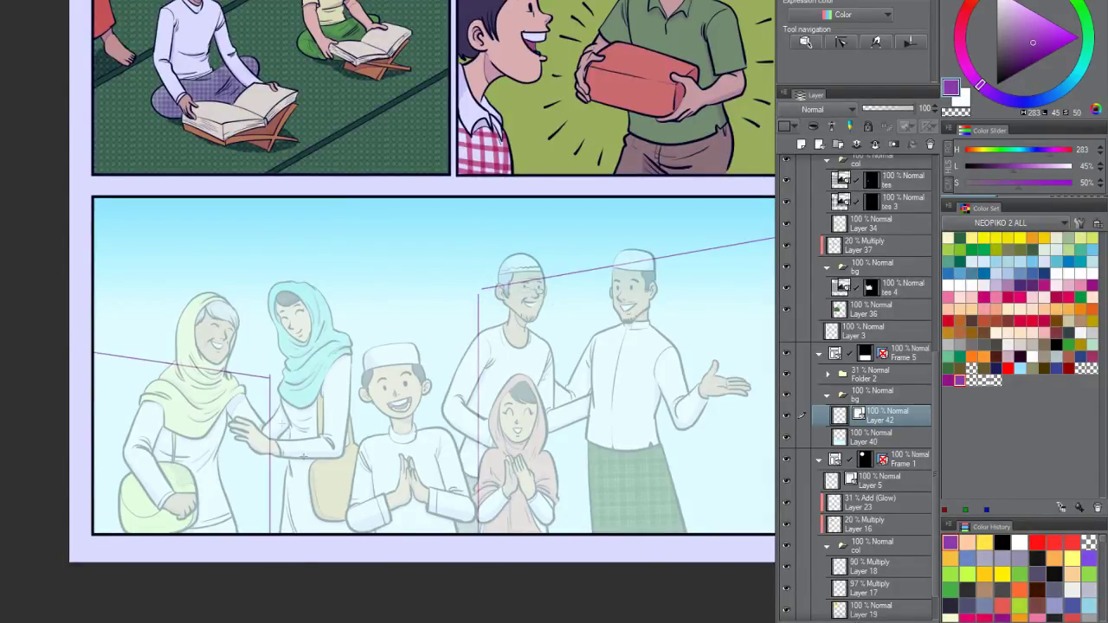
pyautogui.hotkey('ctrl', 'z')
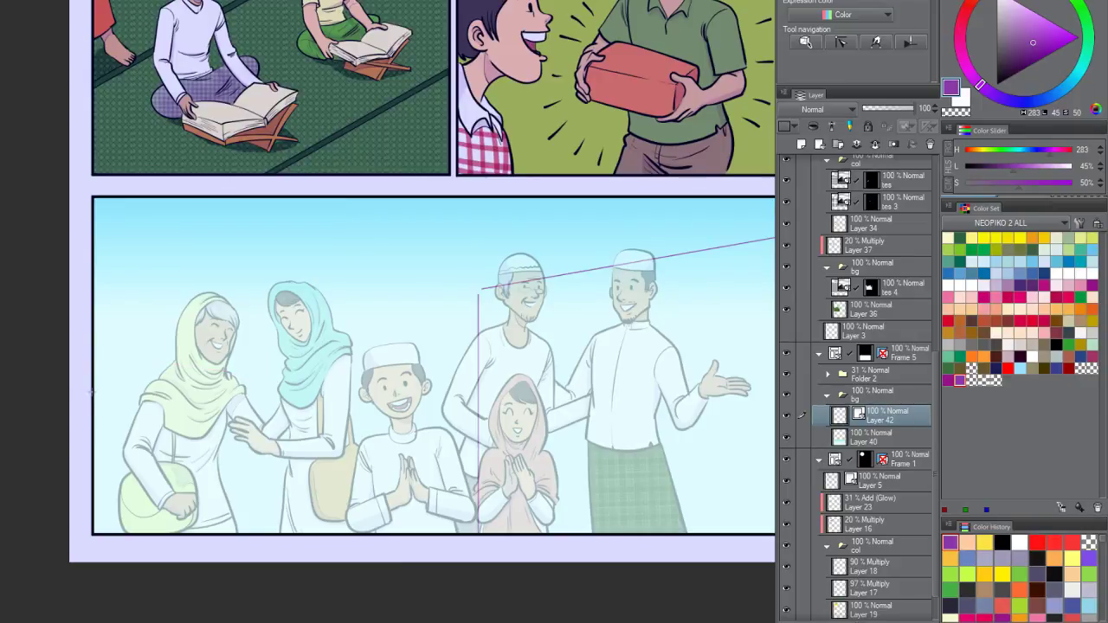
# Step: Outline a second wall behind the two women with a sloping line and a vertical, and round the corner behind the grandfather
pyautogui.click(91, 391)
pyautogui.click(265, 405)
pyautogui.scroll(5, 481, 293)
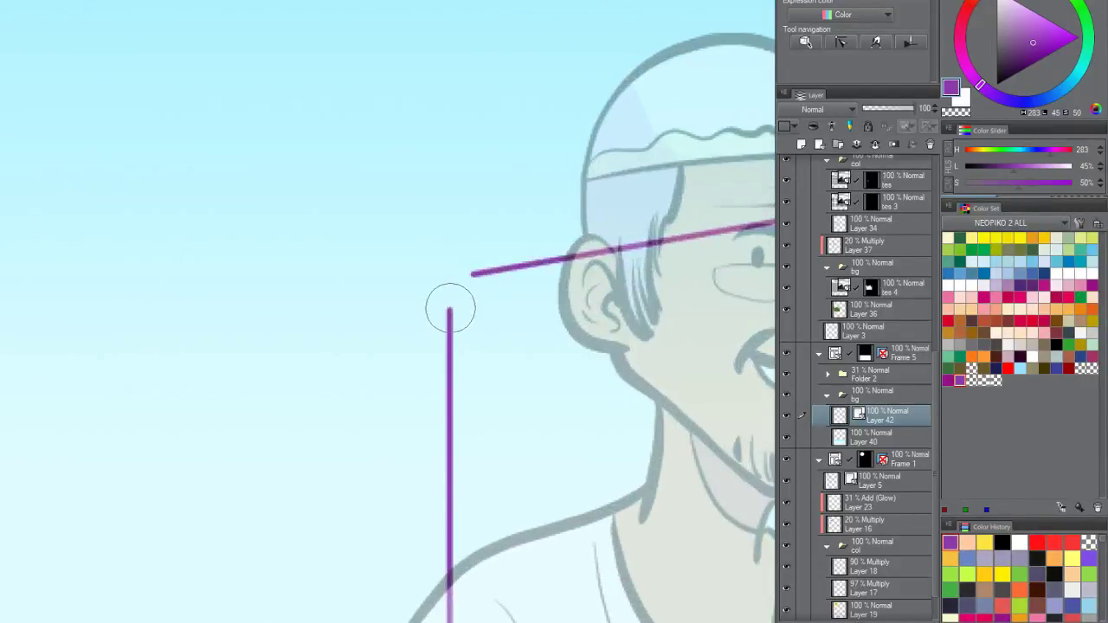
pyautogui.moveTo(450, 307)
pyautogui.mouseDown()
pyautogui.moveTo(470, 272)
pyautogui.moveTo(452, 289)
pyautogui.moveTo(450, 321)
pyautogui.mouseUp()
pyautogui.scroll(-5, 450, 321)
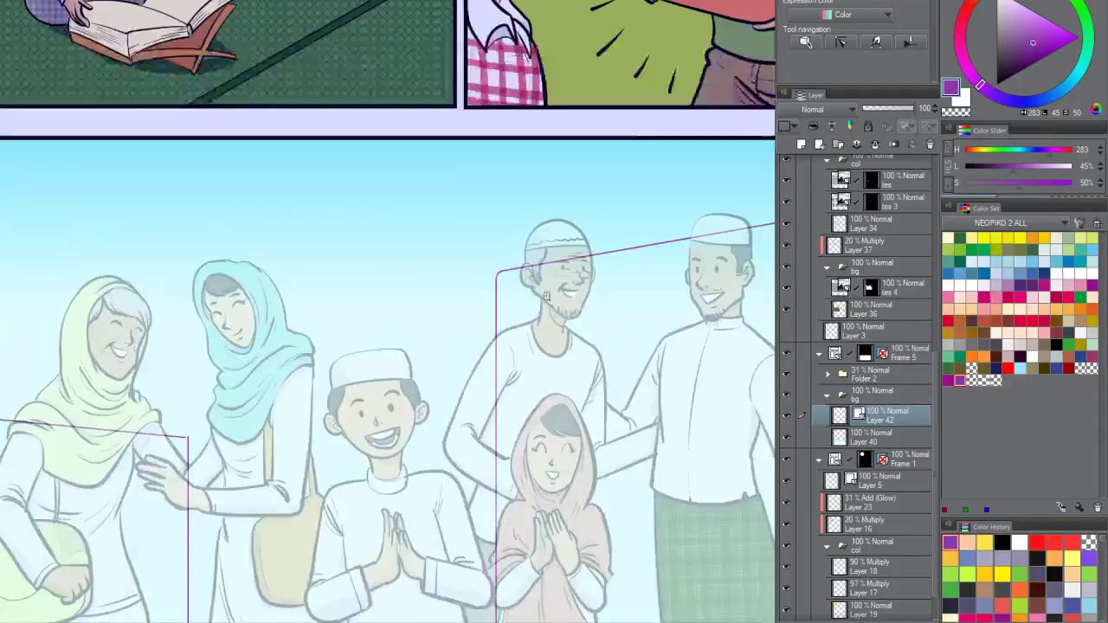
pyautogui.moveTo(545, 296); pyautogui.dragTo(469, 290)
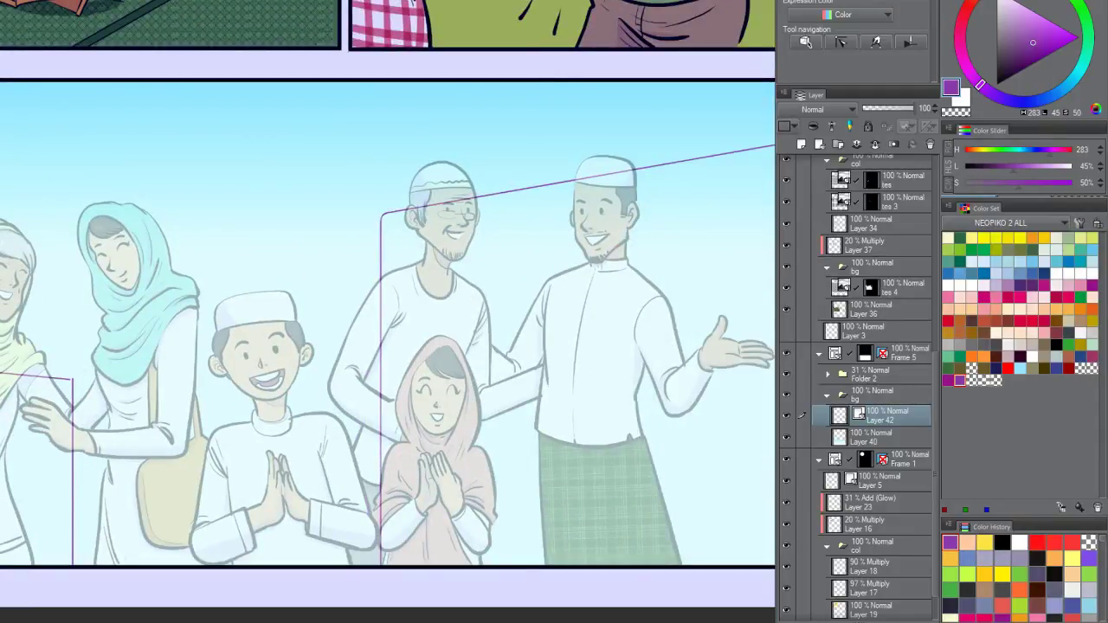
# Step: Draw a sloping brick outline with rounded corners on the wall between the father's shoulder and the panel's right edge
pyautogui.scroll(3, 561, 314)
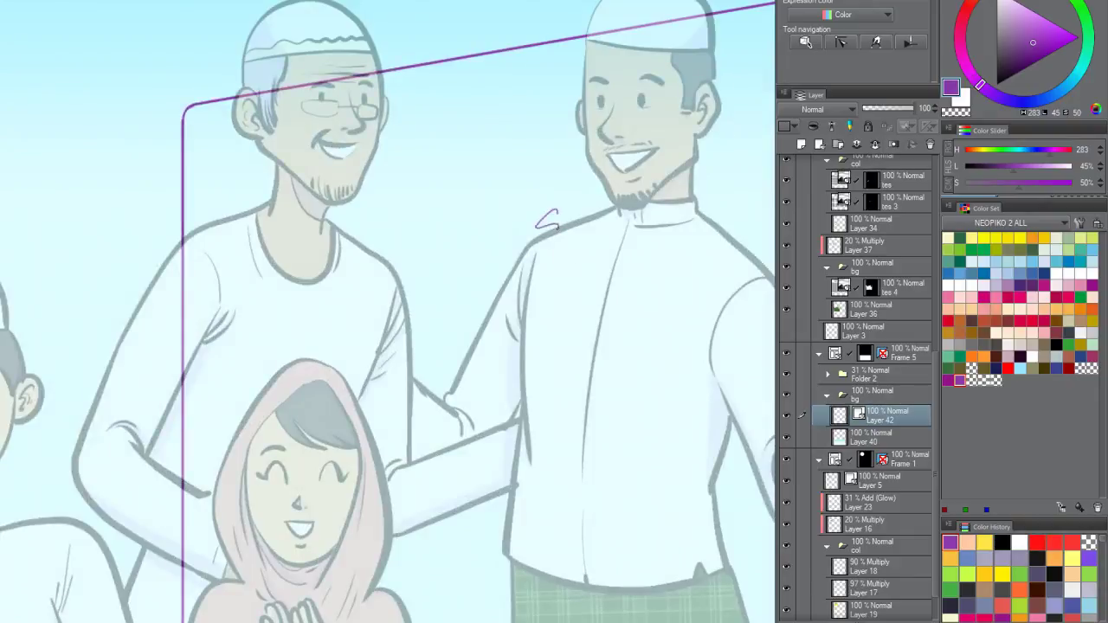
pyautogui.scroll(-4, 572, 226)
pyautogui.moveTo(556, 262); pyautogui.dragTo(514, 260)
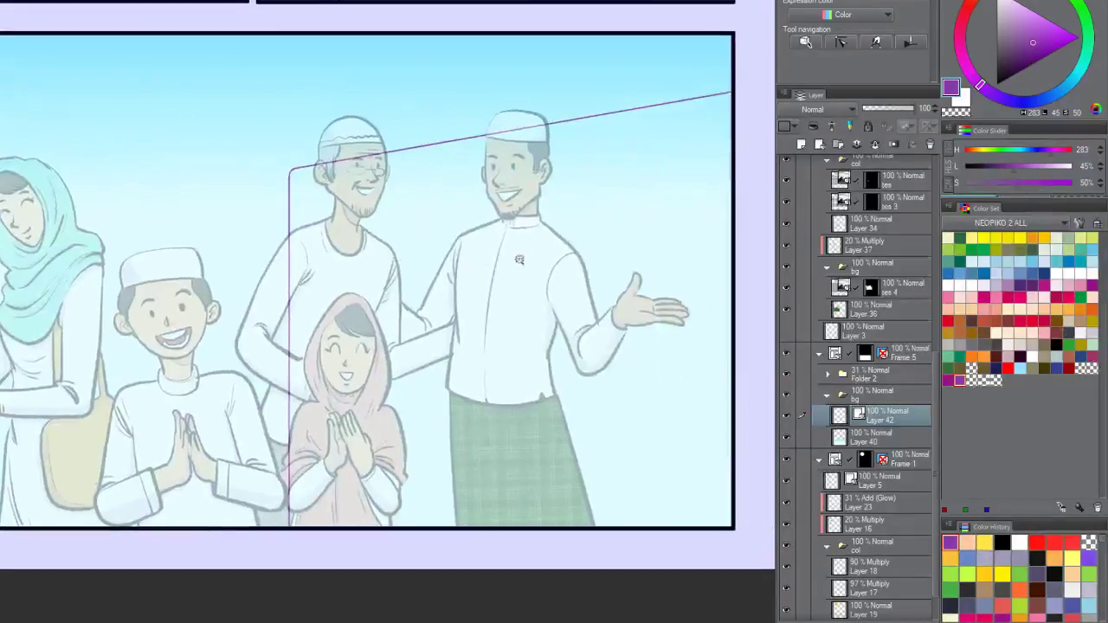
pyautogui.click(588, 189)
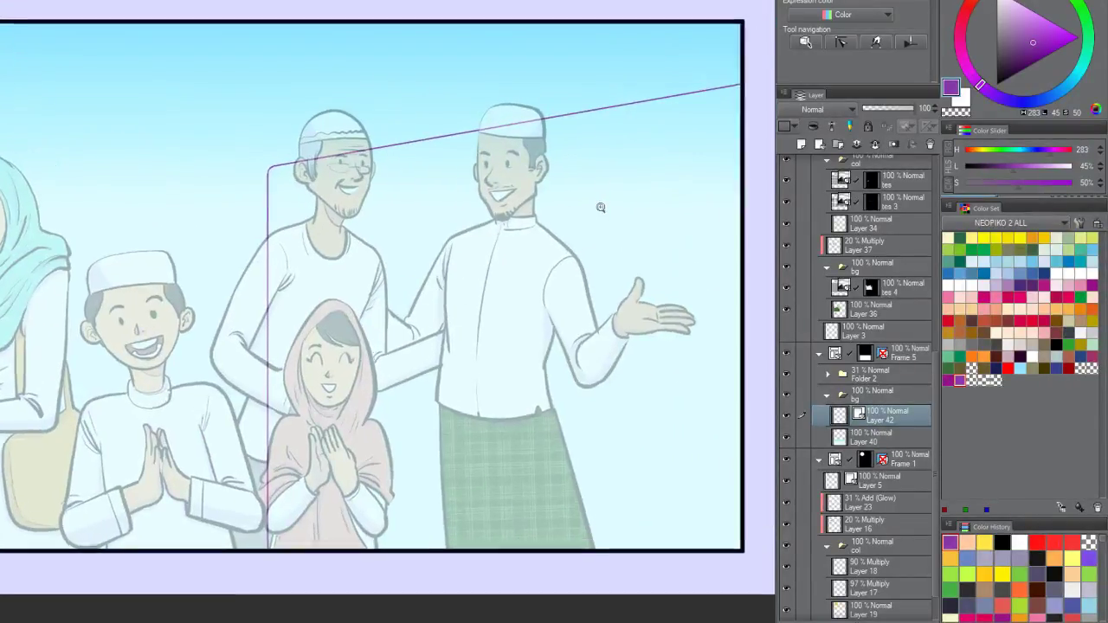
pyautogui.scroll(-1, 603, 186)
pyautogui.moveTo(530, 205); pyautogui.dragTo(732, 163)
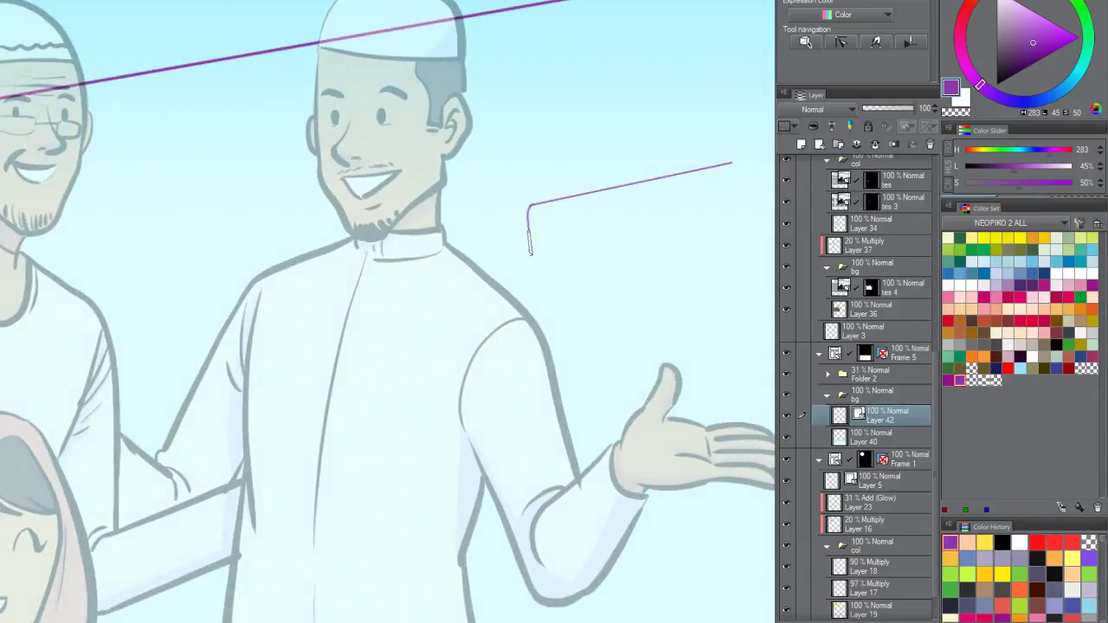
pyautogui.moveTo(535, 267); pyautogui.dragTo(732, 229)
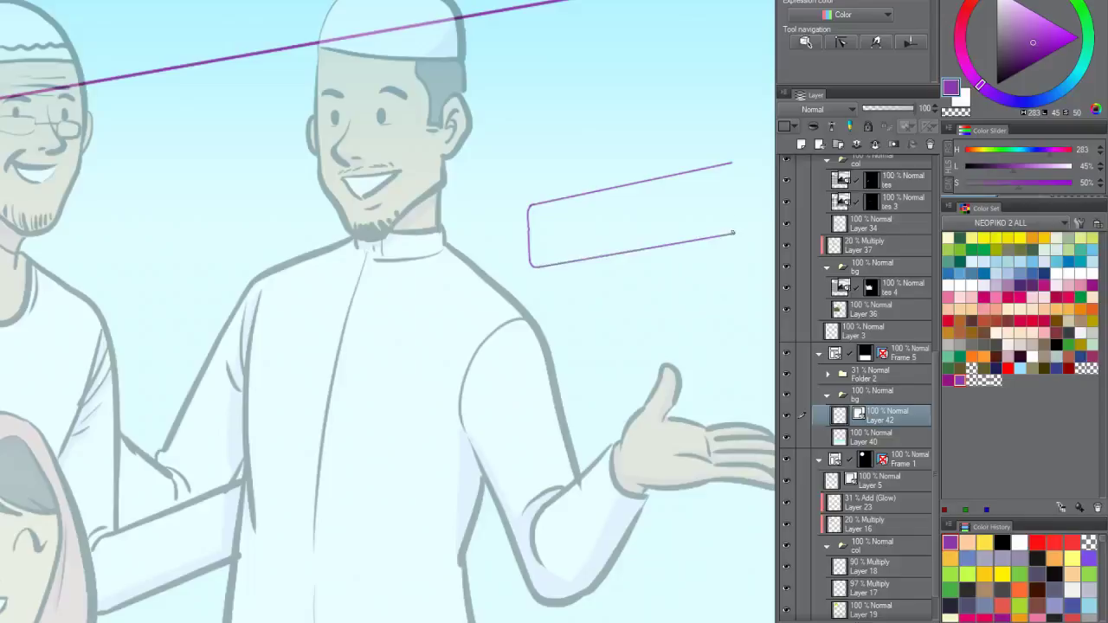
pyautogui.click(735, 164)
pyautogui.moveTo(737, 164); pyautogui.dragTo(739, 244)
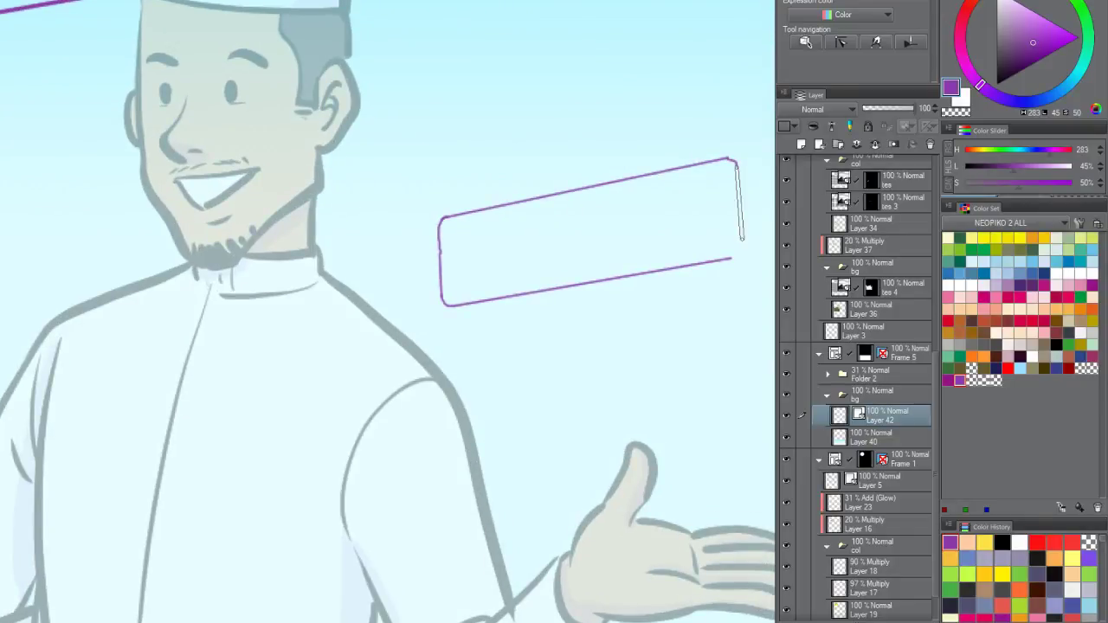
pyautogui.scroll(-8, 717, 224)
pyautogui.scroll(7, 690, 252)
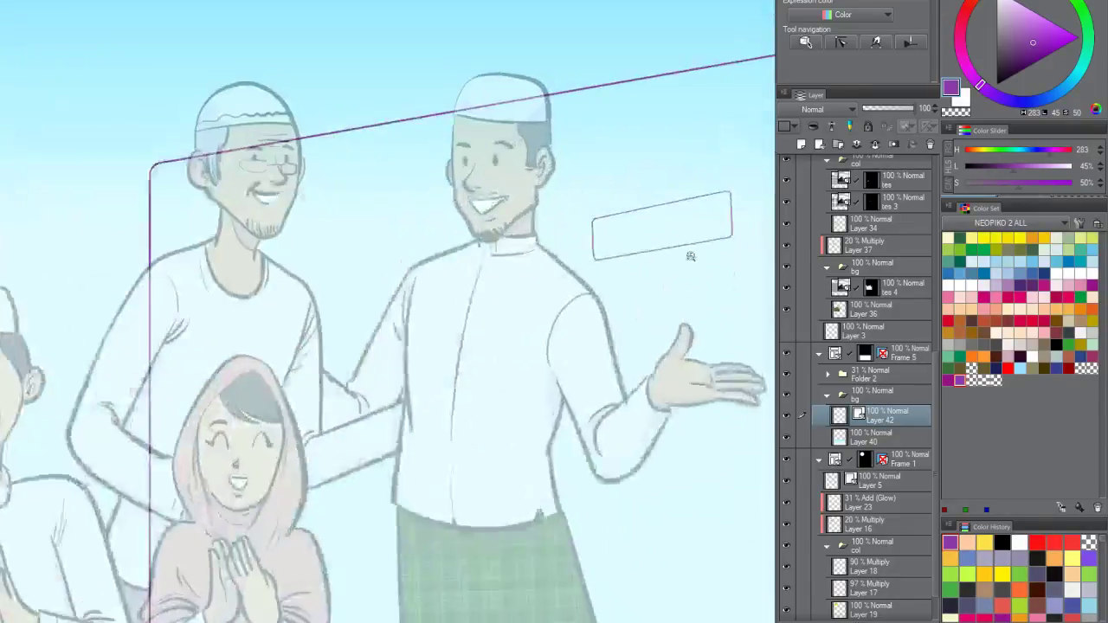
pyautogui.scroll(1, 573, 218)
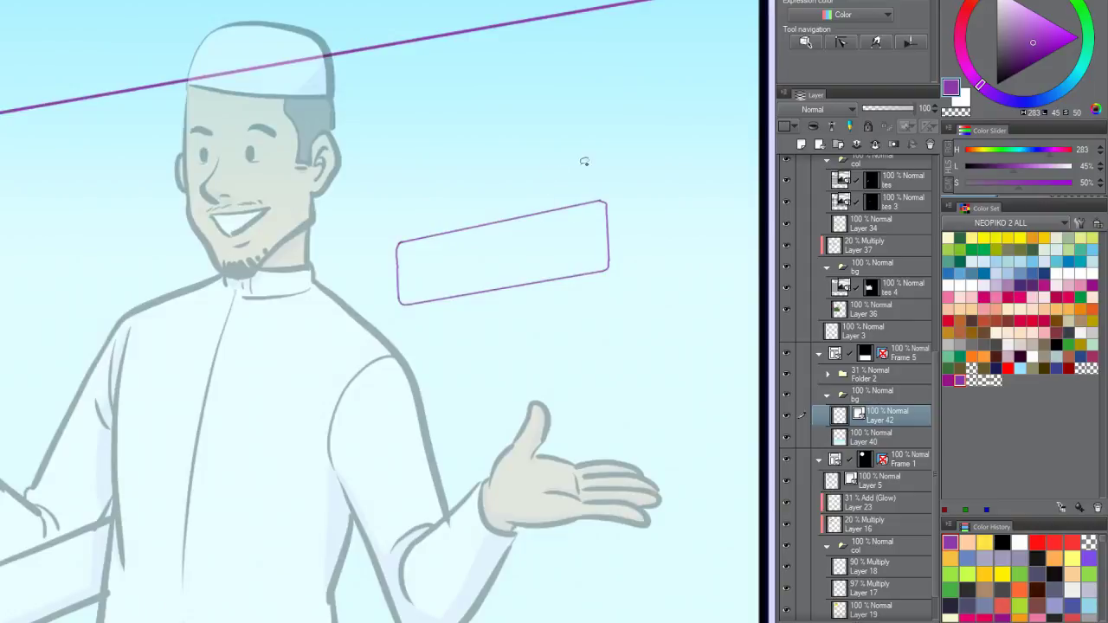
# Step: Select the brick outline with a freehand selection and scale it down slightly
pyautogui.moveTo(535, 149)
pyautogui.mouseDown()
pyautogui.moveTo(465, 361)
pyautogui.moveTo(651, 156)
pyautogui.moveTo(594, 173)
pyautogui.mouseUp()
pyautogui.hotkey('ctrl', 't')
pyautogui.click(478, 361)
# Step: Paste a copy of the brick outline and place it diagonally below and to the right of the first brick
pyautogui.hotkey('ctrl', 'c')
pyautogui.hotkey('ctrl', 'v')
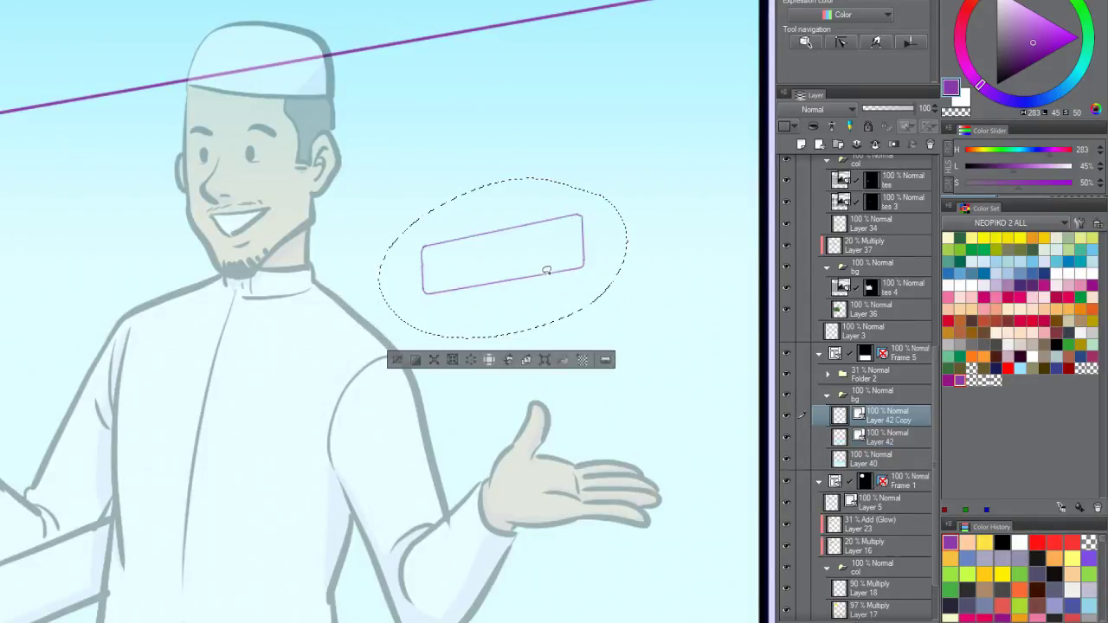
pyautogui.hotkey('ctrl', 't')
pyautogui.moveTo(539, 248); pyautogui.dragTo(637, 291)
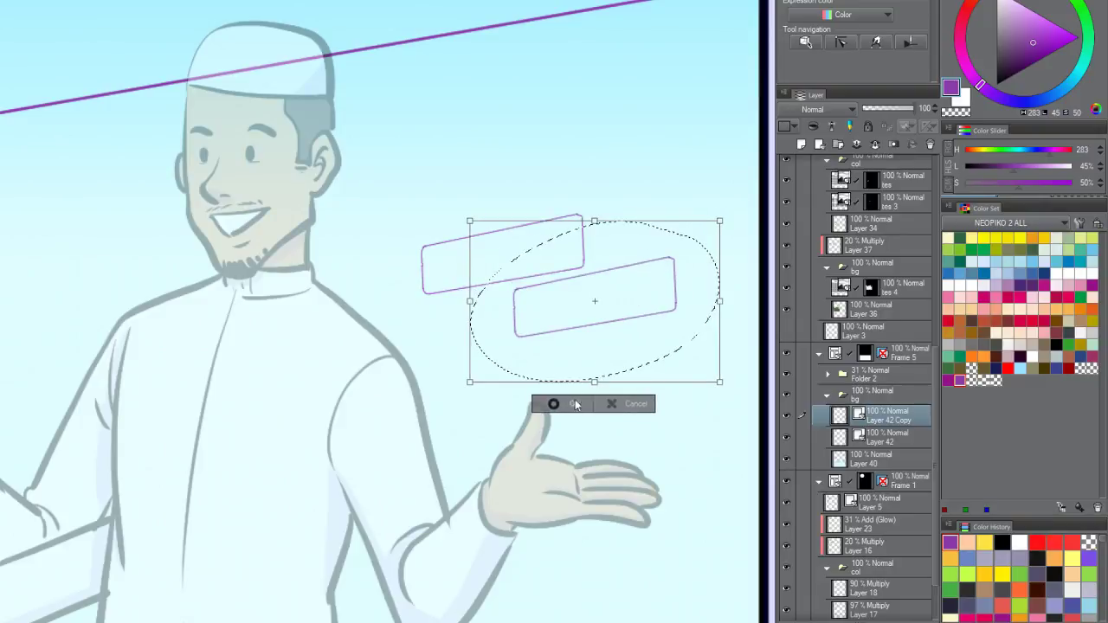
pyautogui.press('Return')
pyautogui.hotkey('ctrl', '0')
pyautogui.scroll(5, 603, 278)
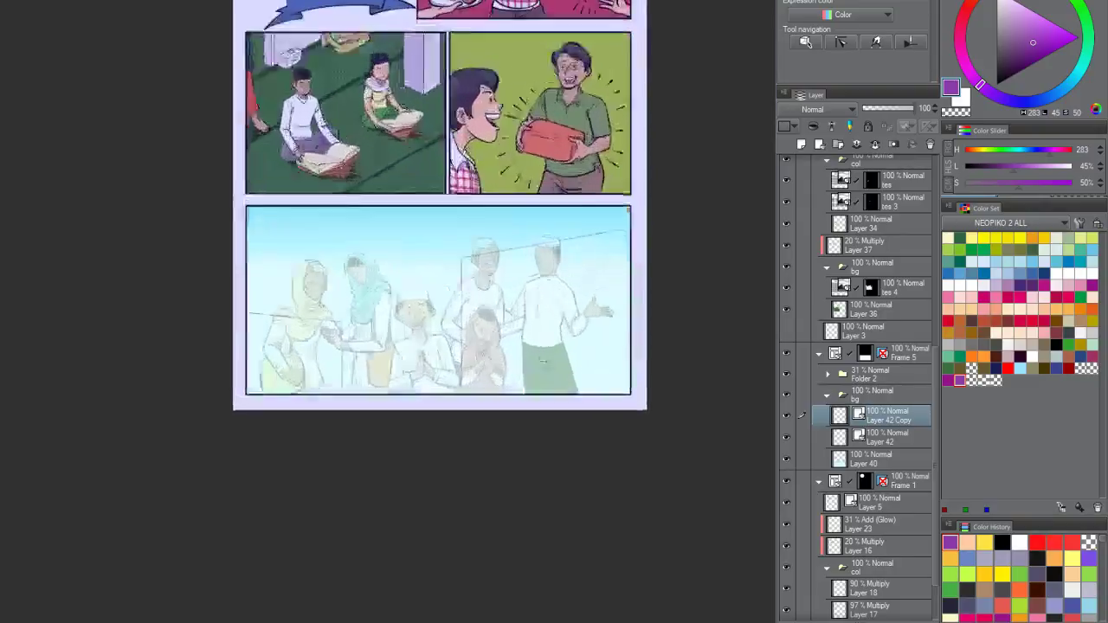
pyautogui.scroll(-3, 606, 144)
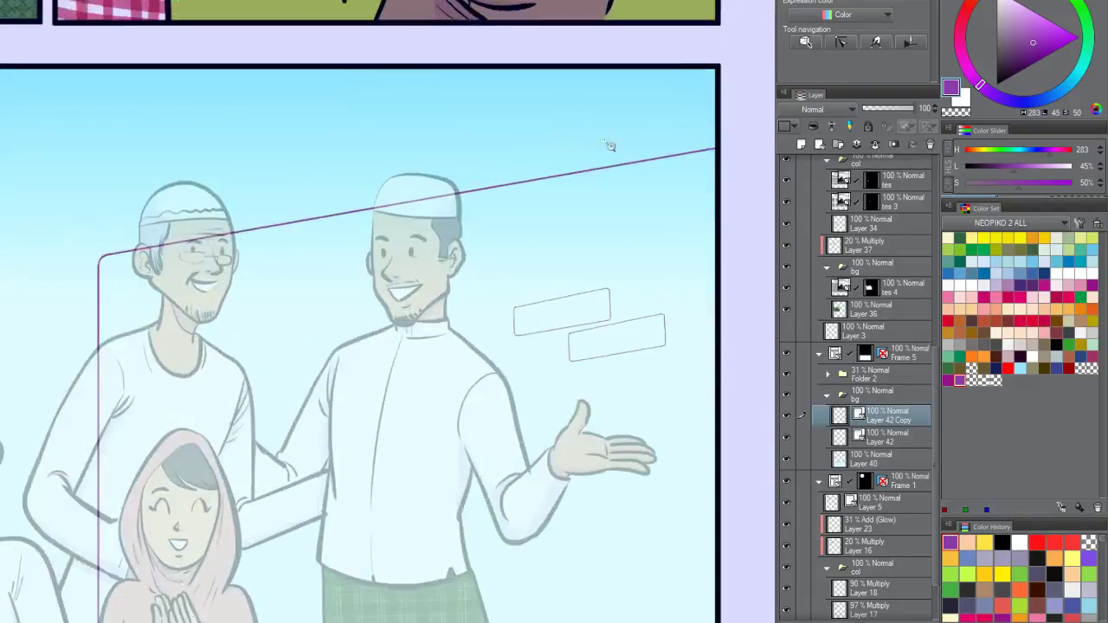
pyautogui.scroll(6, 623, 260)
pyautogui.hotkey('ctrl', 't')
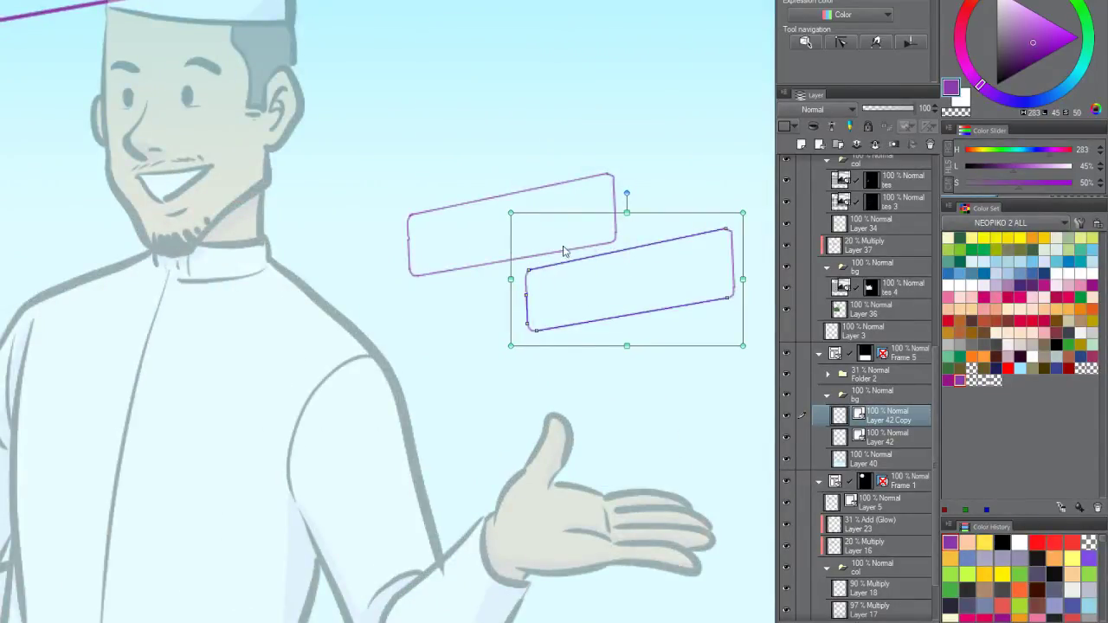
pyautogui.press('Return')
pyautogui.scroll(-3, 647, 164)
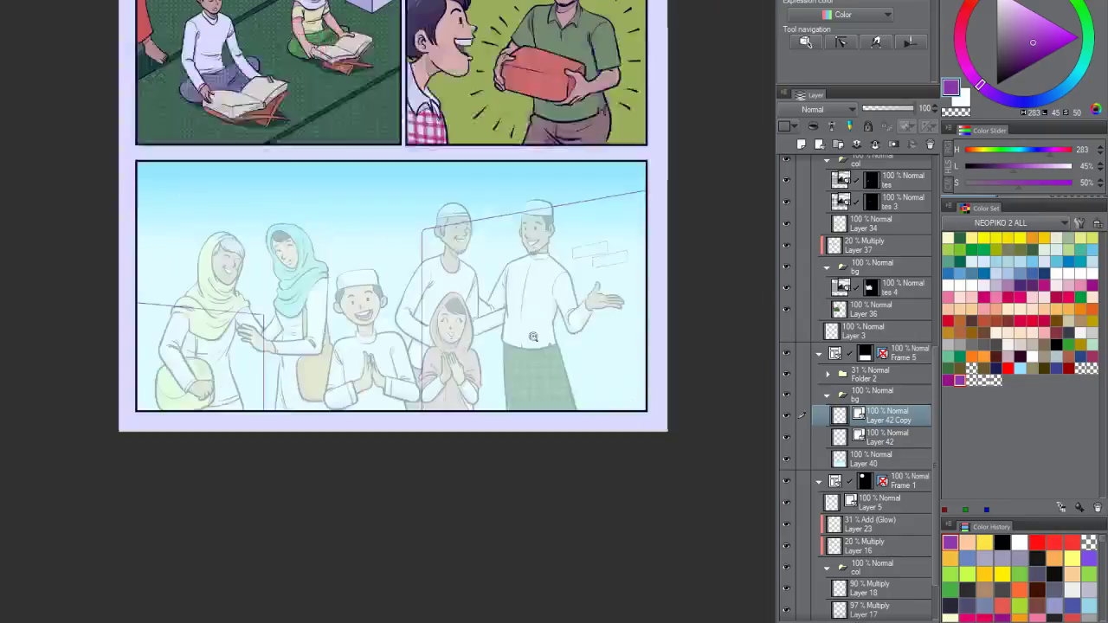
# Step: Draw a roof corner above the father: a slanted edge from the panel's top, a short eave and a post down to the wall
pyautogui.scroll(3, 260, 260)
pyautogui.moveTo(182, 296); pyautogui.dragTo(147, 323)
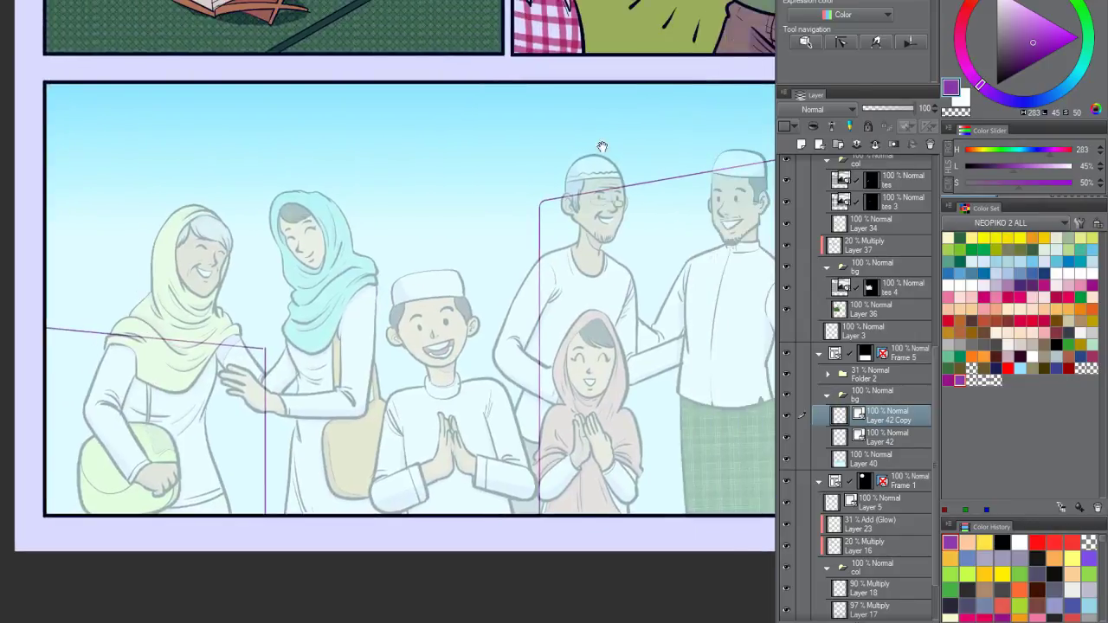
pyautogui.hscroll(5, 529, 109)
pyautogui.scroll(3, 487, 158)
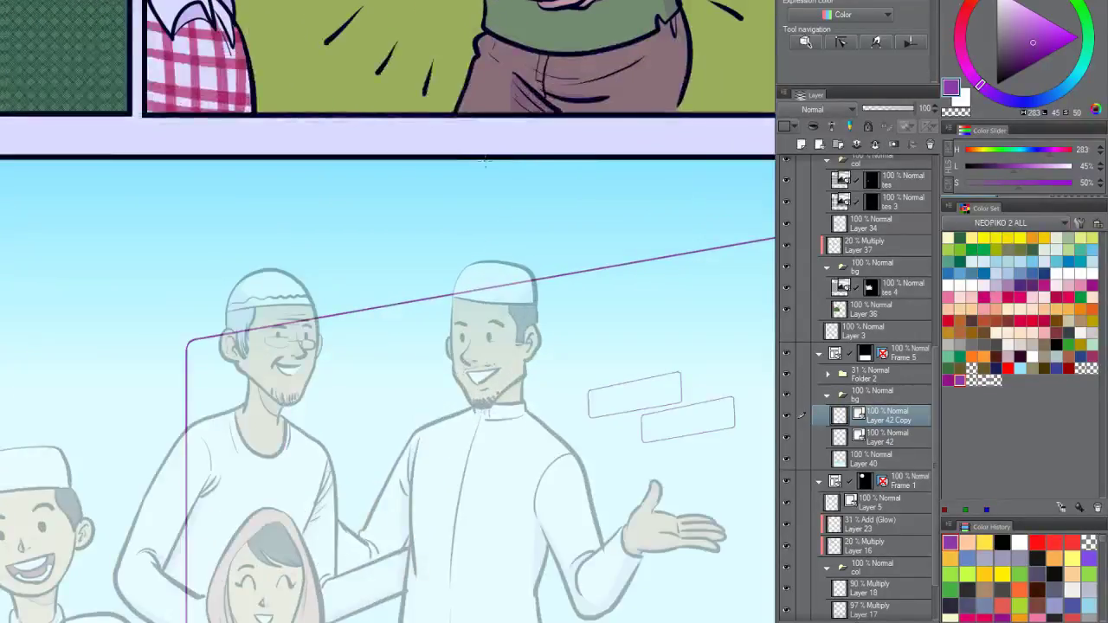
pyautogui.moveTo(382, 231); pyautogui.dragTo(497, 160)
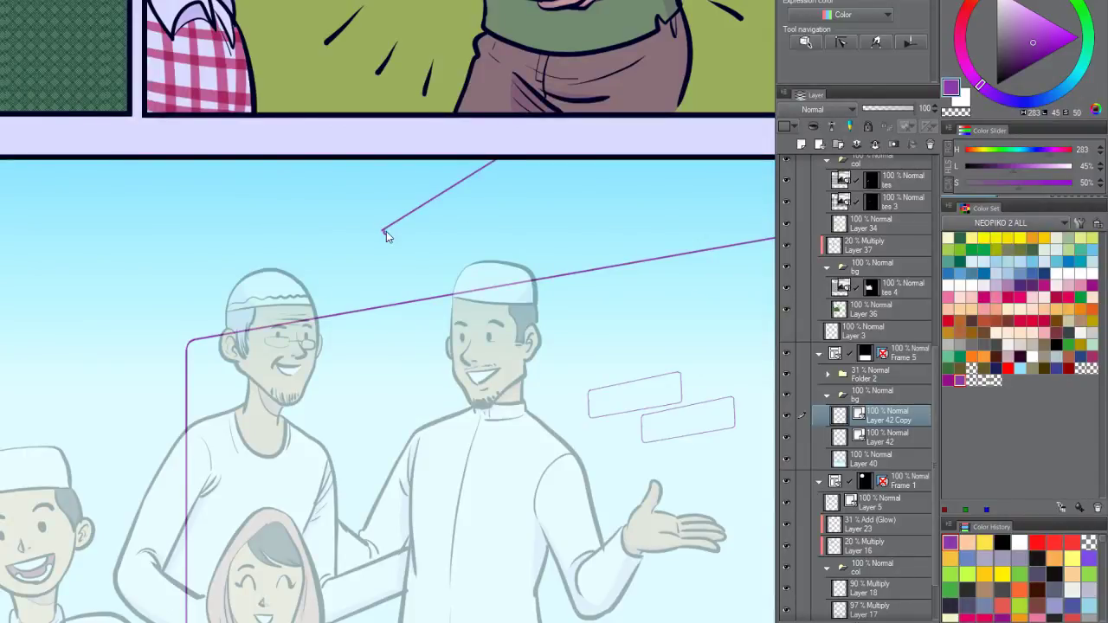
pyautogui.moveTo(384, 232)
pyautogui.mouseDown()
pyautogui.moveTo(433, 227)
pyautogui.moveTo(433, 355)
pyautogui.mouseUp()
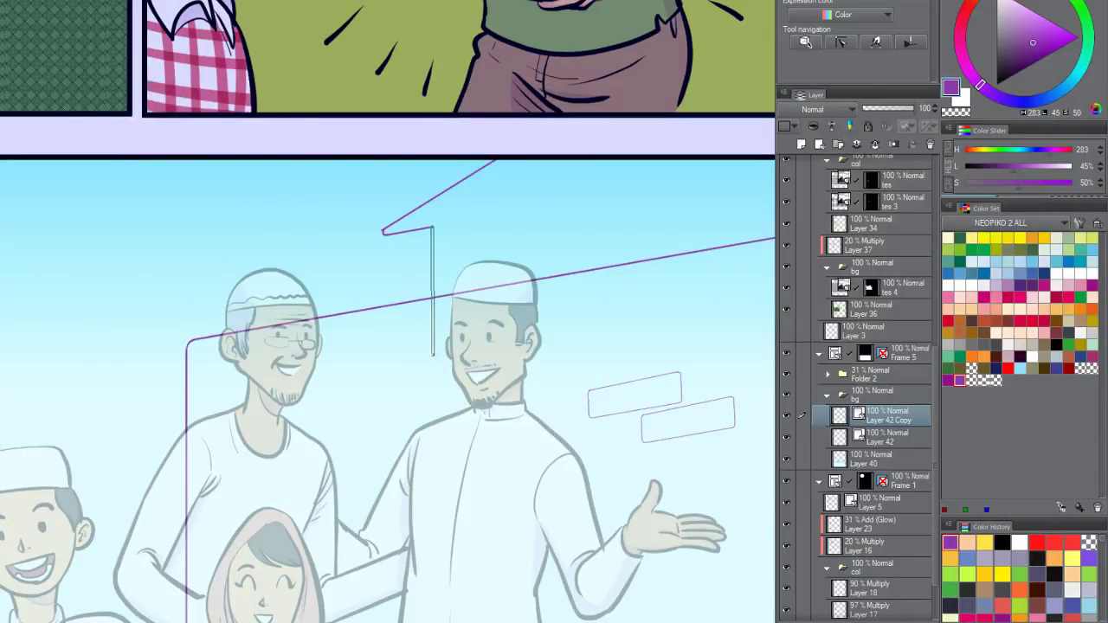
pyautogui.click(433, 334)
# Step: Add a diagonal brace of two parallel lines with a rounded lower end between the eave and the post
pyautogui.scroll(5, 448, 302)
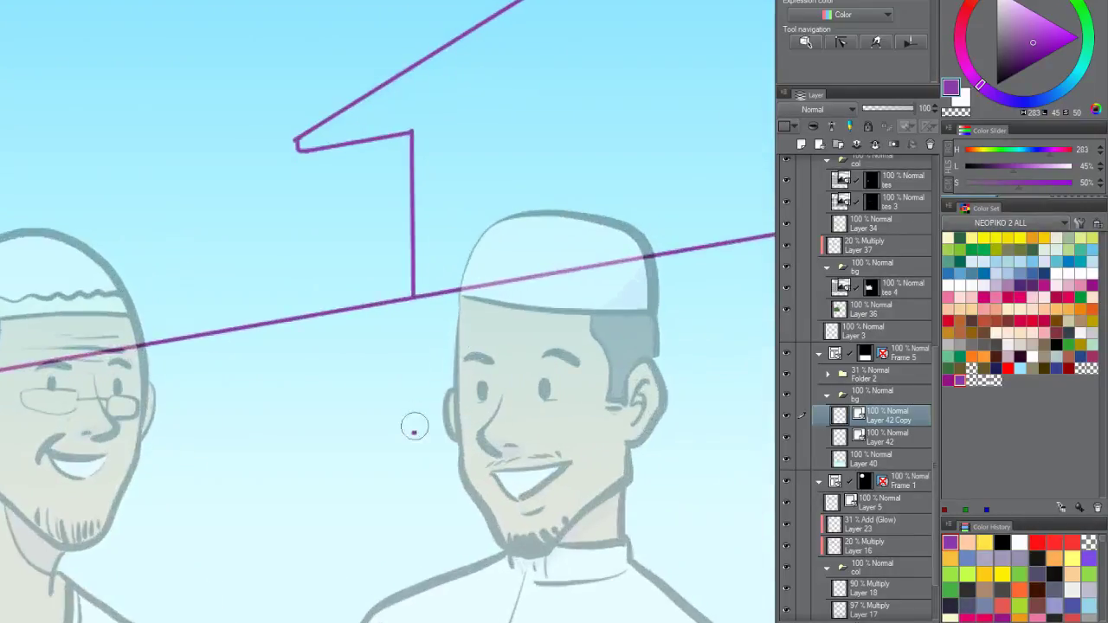
pyautogui.moveTo(365, 139); pyautogui.dragTo(415, 200)
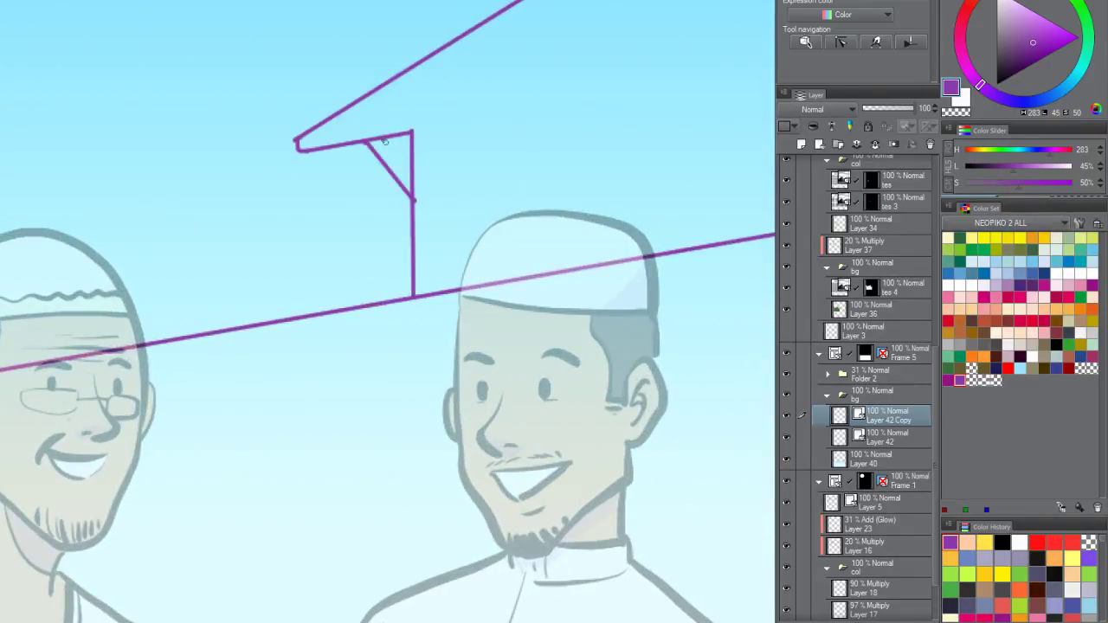
pyautogui.moveTo(385, 140); pyautogui.dragTo(413, 177)
pyautogui.moveTo(415, 178); pyautogui.dragTo(419, 190)
# Step: Draw two long parallel lines from the eave corner to the panel's upper-right corner to form the roof's front edge
pyautogui.scroll(-5, 419, 189)
pyautogui.scroll(3, 630, 119)
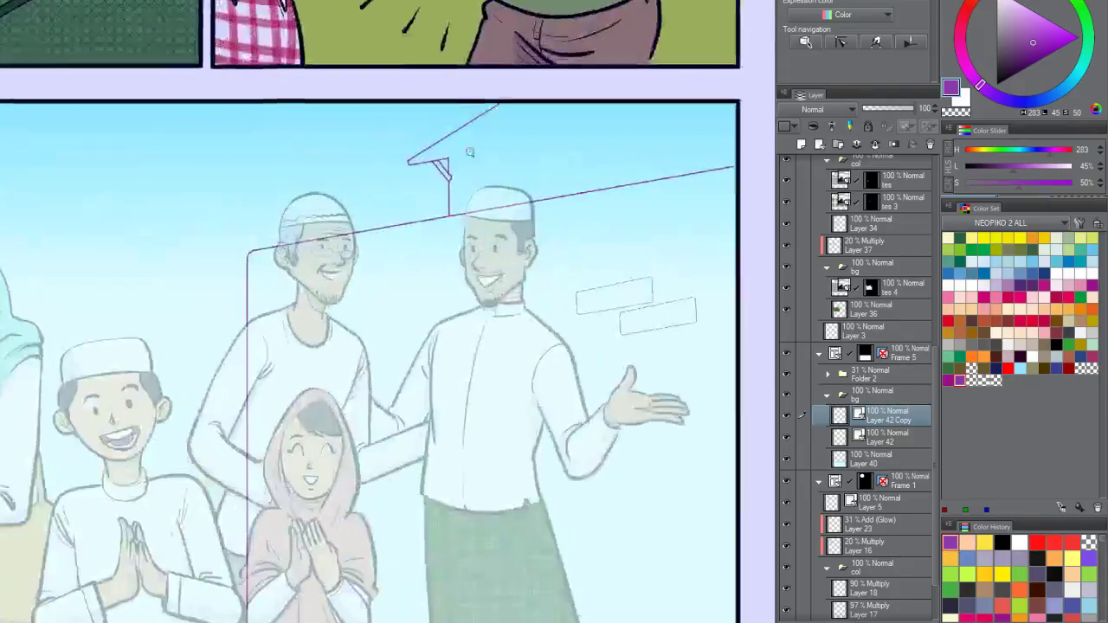
pyautogui.moveTo(630, 119); pyautogui.dragTo(394, 196)
pyautogui.moveTo(135, 249); pyautogui.dragTo(620, 159)
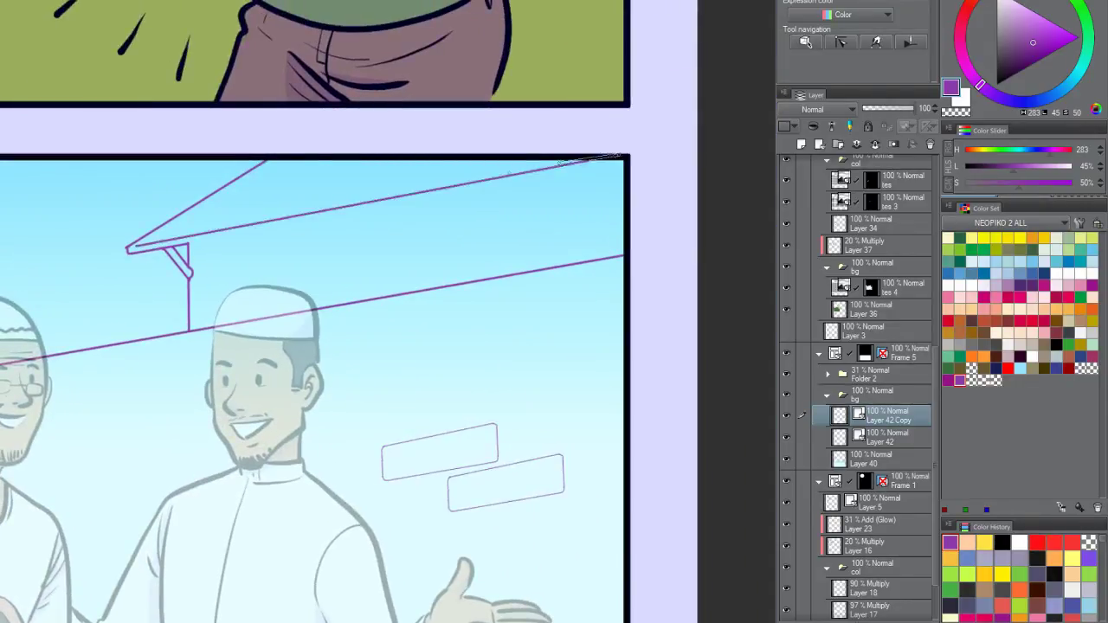
pyautogui.moveTo(189, 246); pyautogui.dragTo(623, 161)
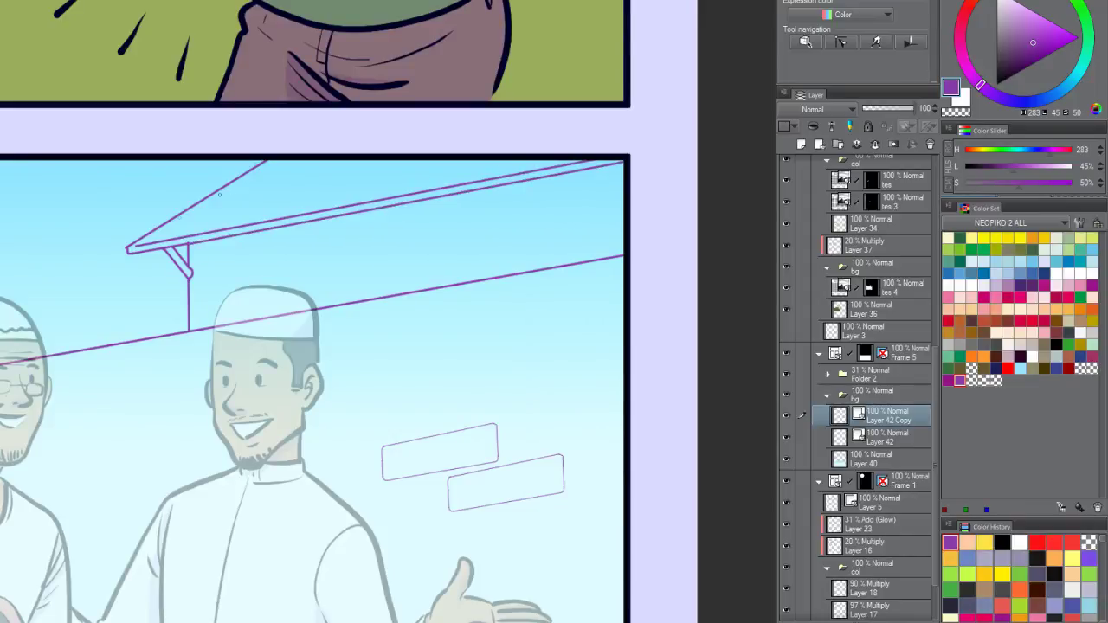
# Step: Draw four slanted lines across the roof surface, parallel to its side edge and ending at the panel's top
pyautogui.scroll(2, 219, 195)
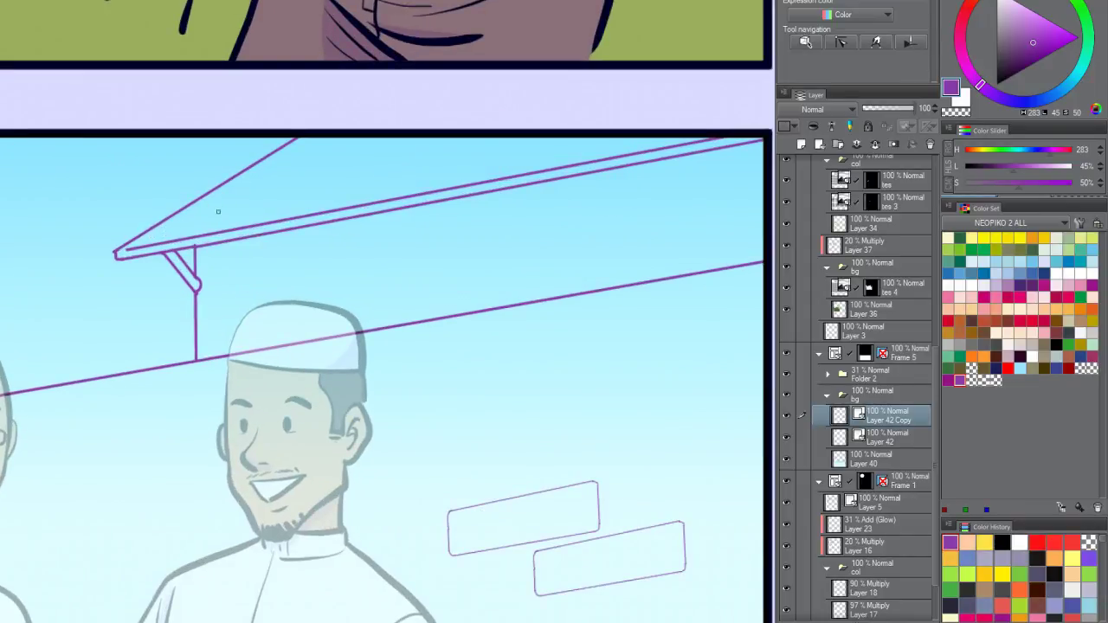
pyautogui.moveTo(213, 221); pyautogui.dragTo(348, 128)
pyautogui.moveTo(319, 201); pyautogui.dragTo(424, 130)
pyautogui.moveTo(425, 181); pyautogui.dragTo(510, 124)
pyautogui.moveTo(521, 163); pyautogui.dragTo(571, 134)
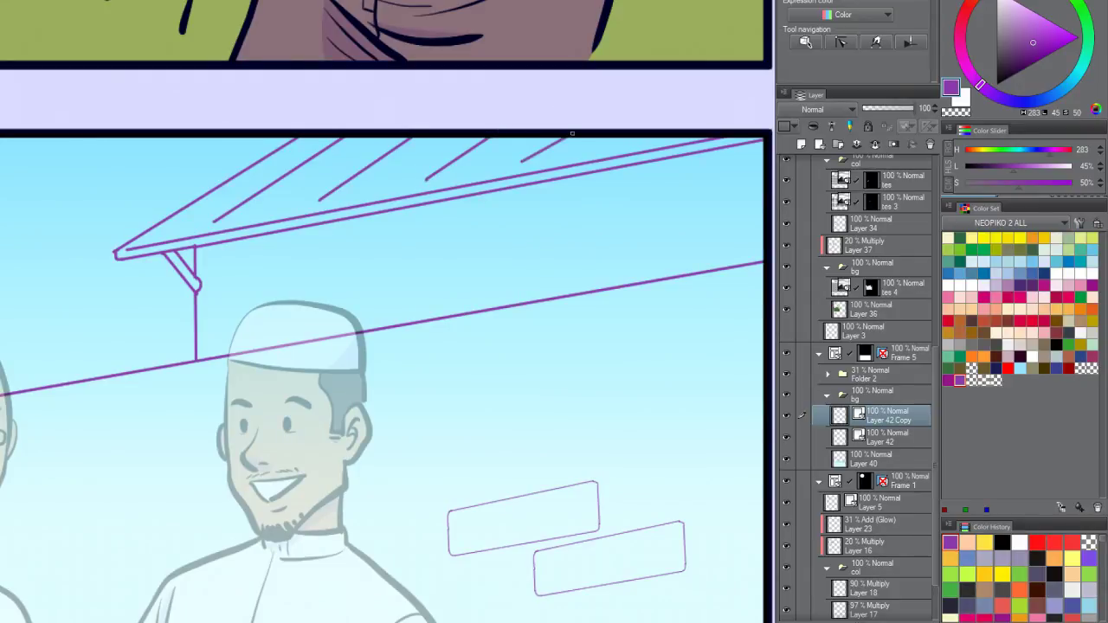
# Step: Draw two long lines across the slanted roof lines, following the direction of the roof's front edge
pyautogui.moveTo(182, 222); pyautogui.dragTo(625, 141)
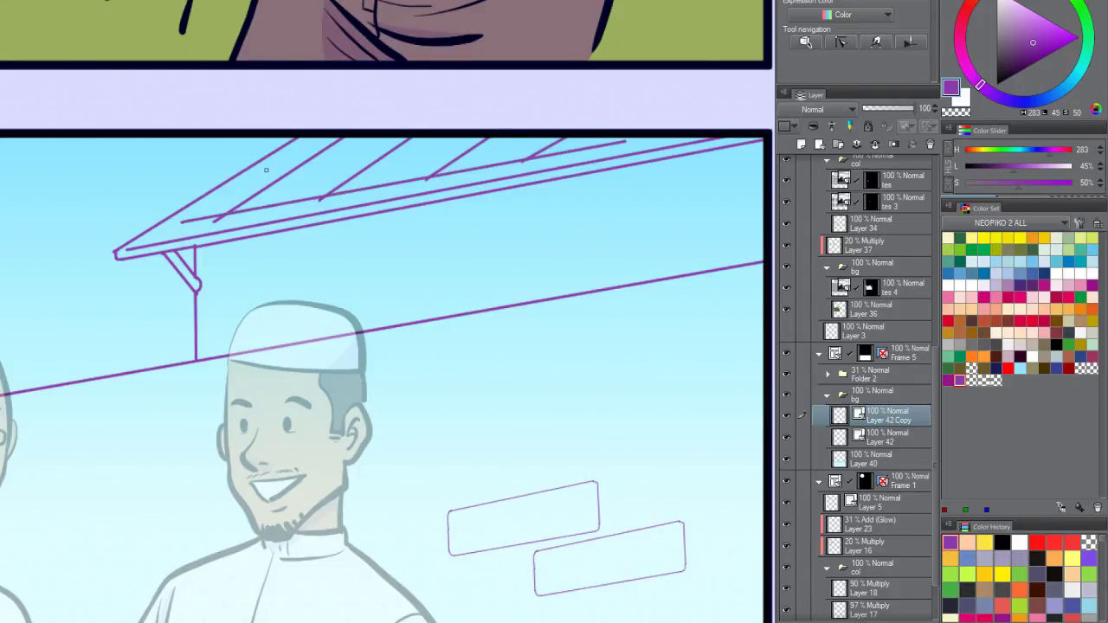
pyautogui.moveTo(265, 169); pyautogui.dragTo(557, 133)
pyautogui.scroll(-5, 524, 154)
pyautogui.scroll(2, 562, 117)
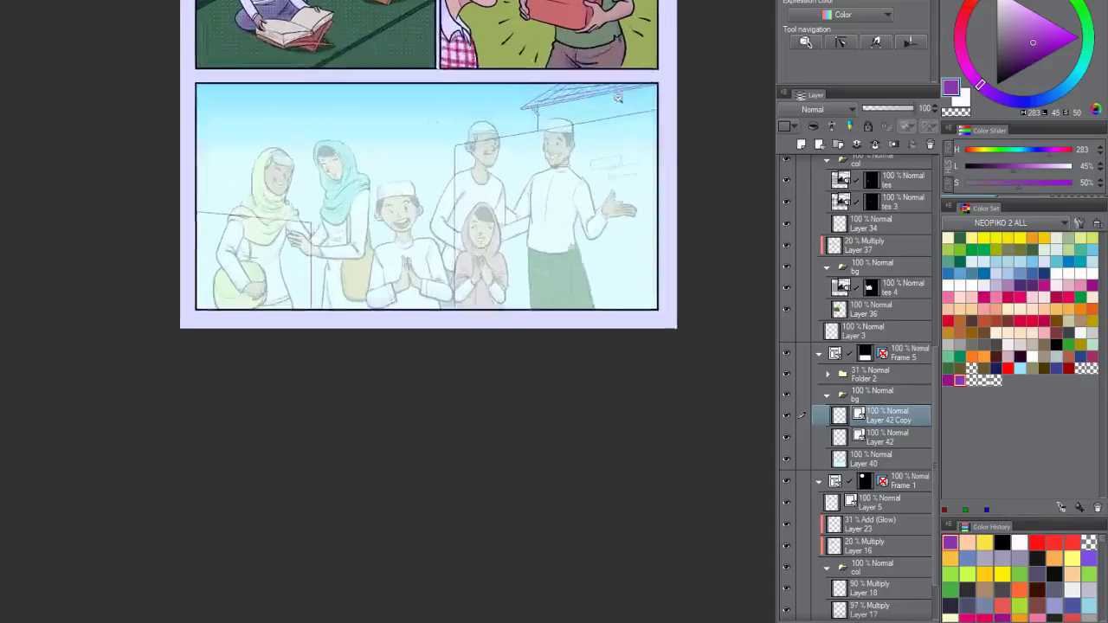
# Step: Adjust the upper lengthwise roof line so that it slopes more steeply toward the panel's top edge
pyautogui.scroll(2, 618, 98)
pyautogui.scroll(3, 588, 92)
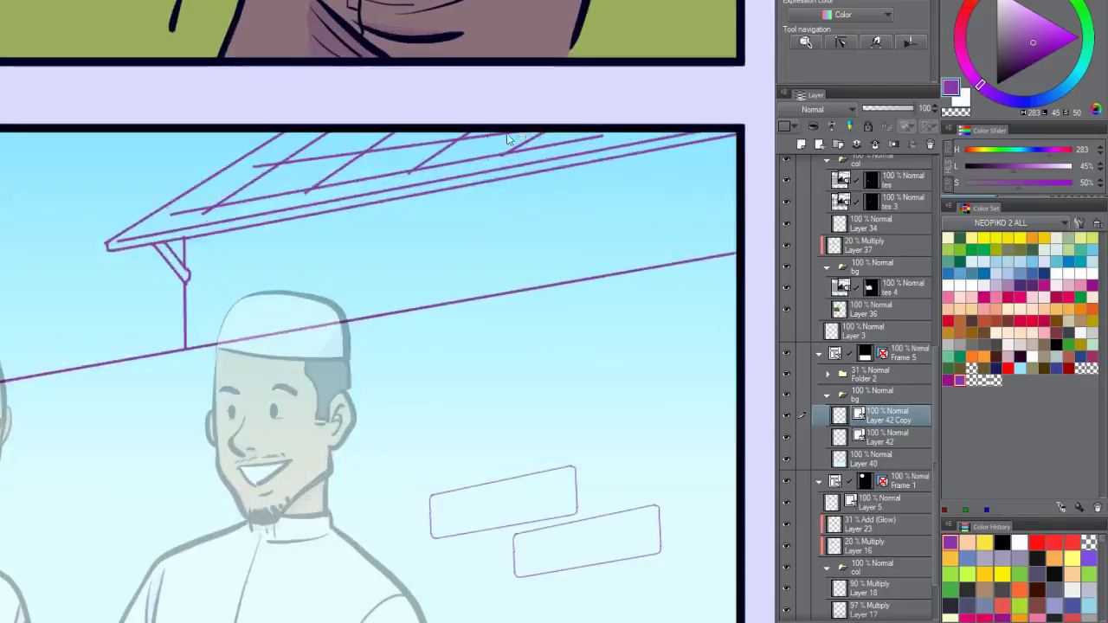
pyautogui.click(509, 138)
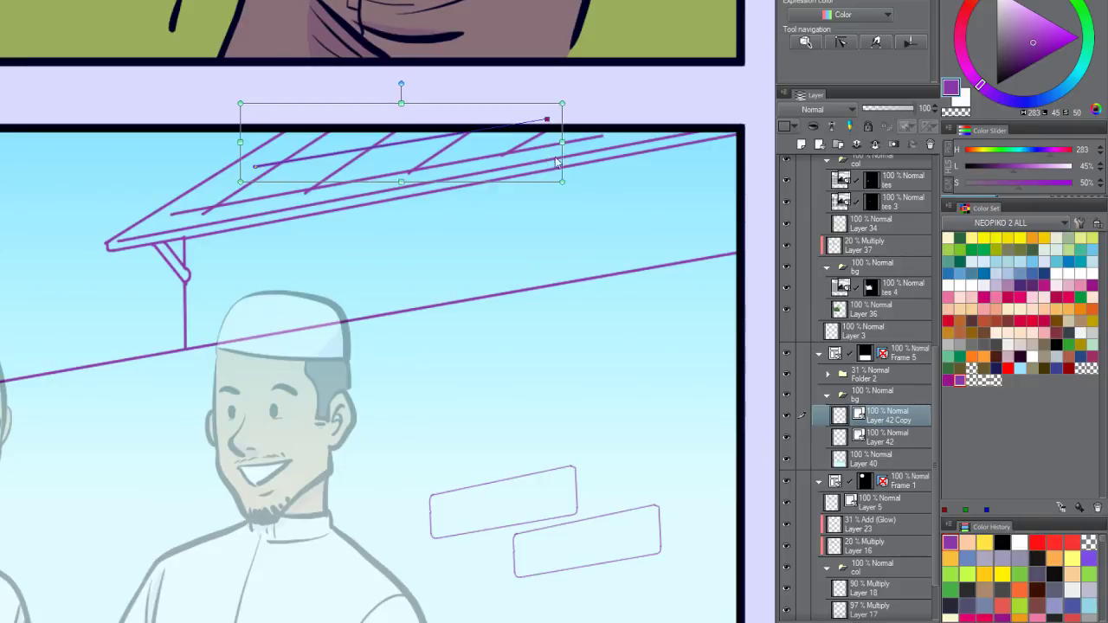
pyautogui.scroll(-3, 554, 173)
pyautogui.scroll(4, 443, 170)
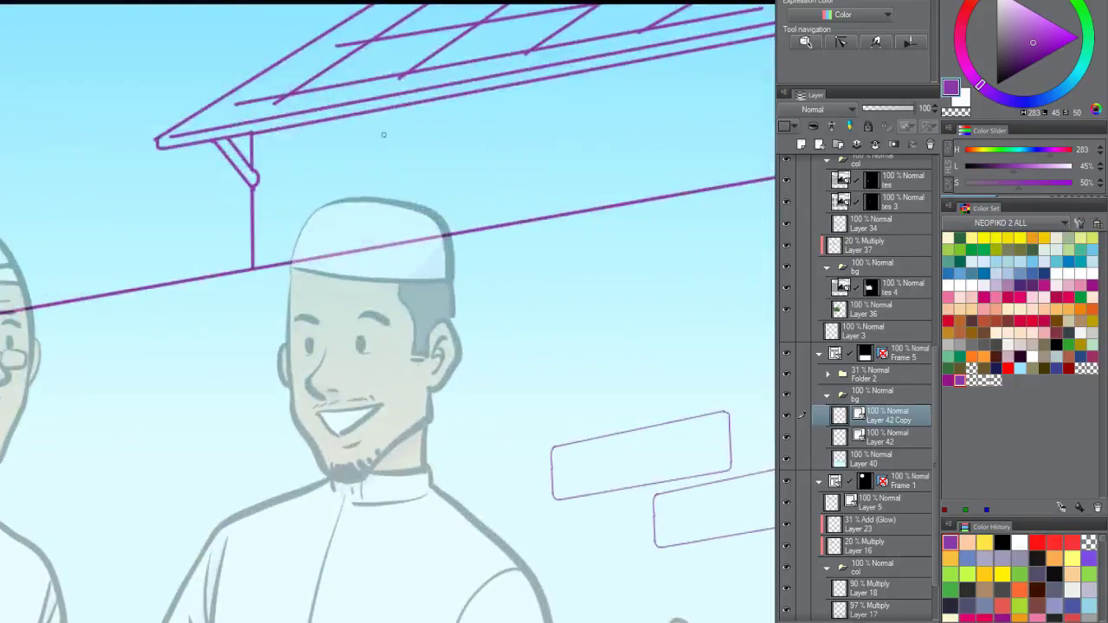
# Step: Draw a window frame above the wall near the panel's right edge: a vertical and a long slanted line, doubled by parallel inner lines
pyautogui.scroll(-3, 384, 134)
pyautogui.scroll(2, 410, 154)
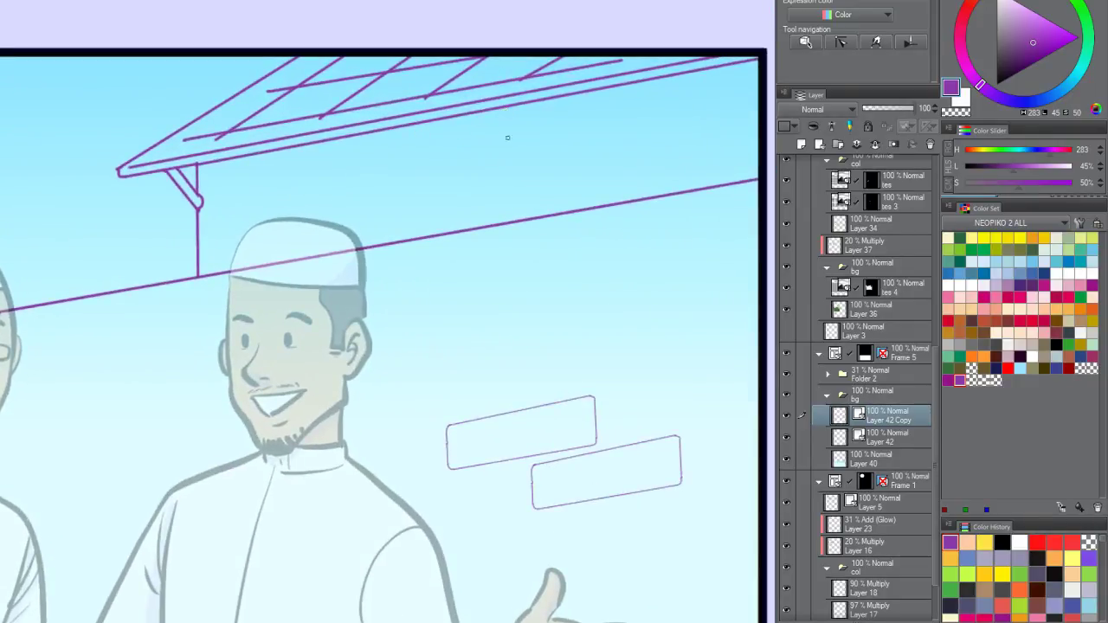
pyautogui.moveTo(466, 235)
pyautogui.mouseDown()
pyautogui.moveTo(466, 183)
pyautogui.moveTo(668, 124)
pyautogui.moveTo(736, 121)
pyautogui.mouseUp()
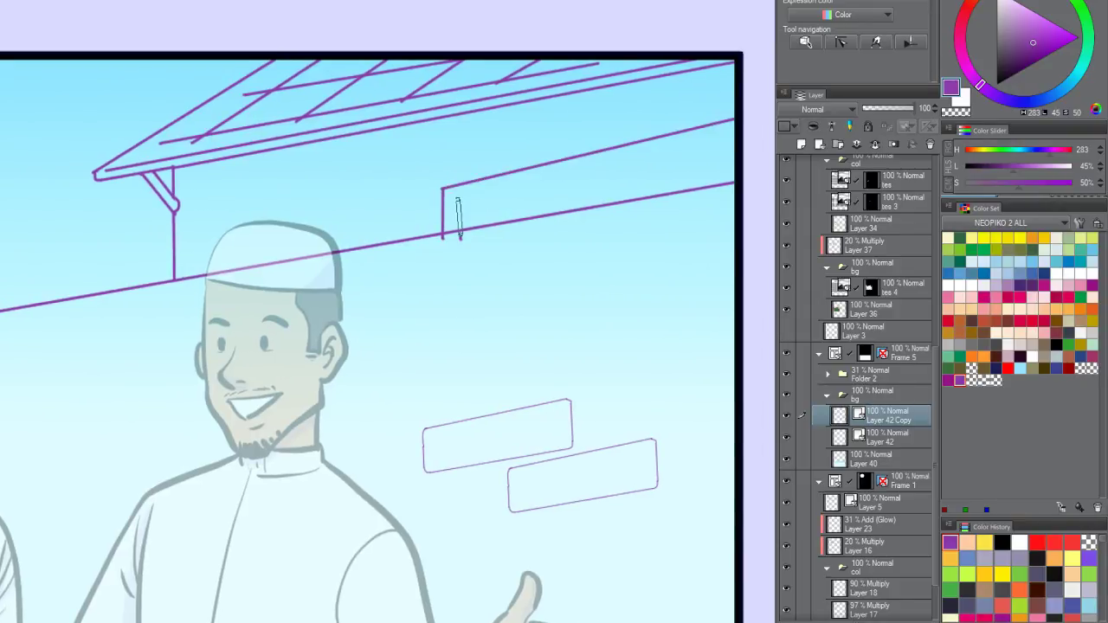
pyautogui.moveTo(460, 239); pyautogui.dragTo(460, 198)
pyautogui.moveTo(460, 198)
pyautogui.mouseDown()
pyautogui.moveTo(446, 190)
pyautogui.moveTo(736, 137)
pyautogui.mouseUp()
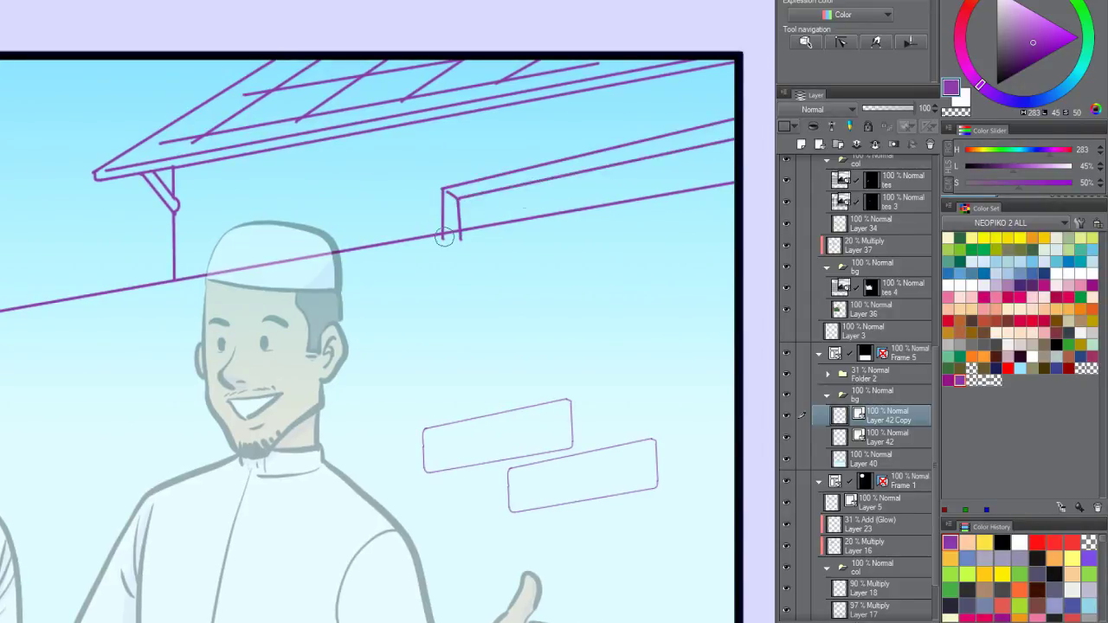
pyautogui.scroll(2, 460, 227)
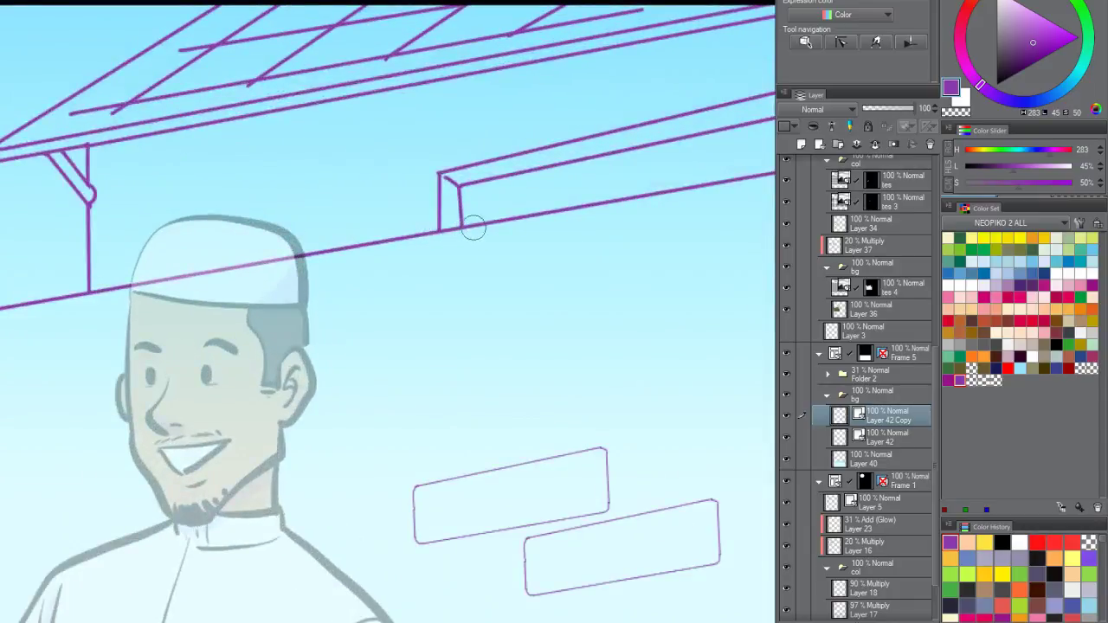
# Step: Draw a box outline with a cut corner on the wall between the post and the window frame, with an arc inside it
pyautogui.hscroll(-3, 473, 226)
pyautogui.moveTo(264, 281)
pyautogui.mouseDown()
pyautogui.moveTo(263, 216)
pyautogui.moveTo(520, 174)
pyautogui.mouseUp()
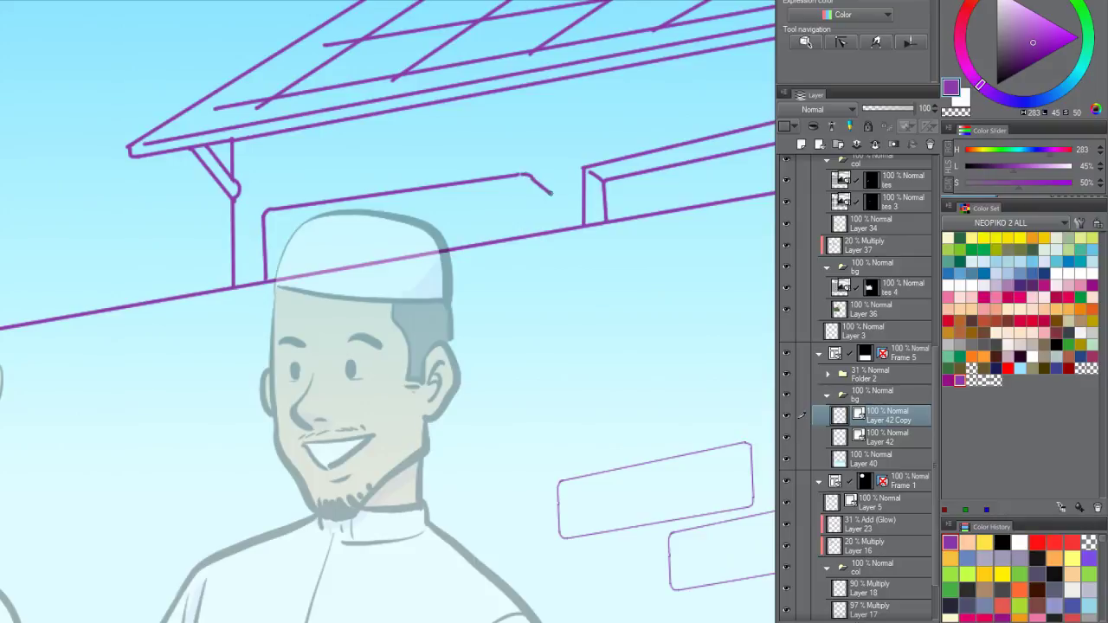
pyautogui.moveTo(521, 181); pyautogui.dragTo(523, 229)
pyautogui.moveTo(323, 277)
pyautogui.mouseDown()
pyautogui.moveTo(373, 214)
pyautogui.moveTo(476, 253)
pyautogui.mouseUp()
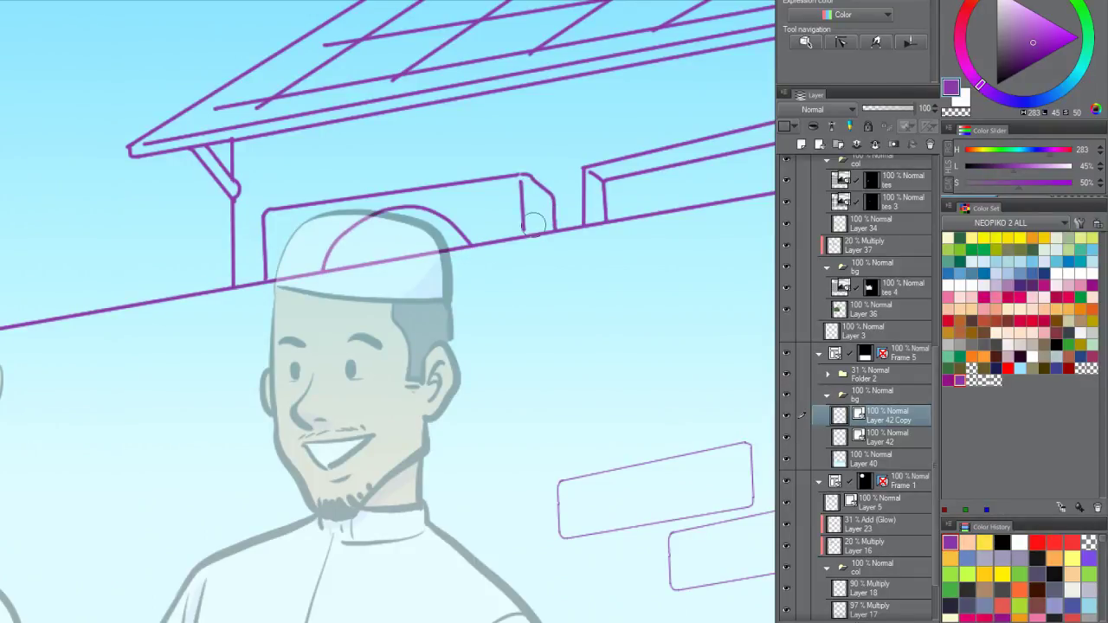
pyautogui.scroll(-5, 536, 221)
# Step: Draw a wavy diagonal curve inside the rightmost window frame, rising from the wall line to the frame's inner edge
pyautogui.scroll(3, 549, 254)
pyautogui.scroll(5, 549, 254)
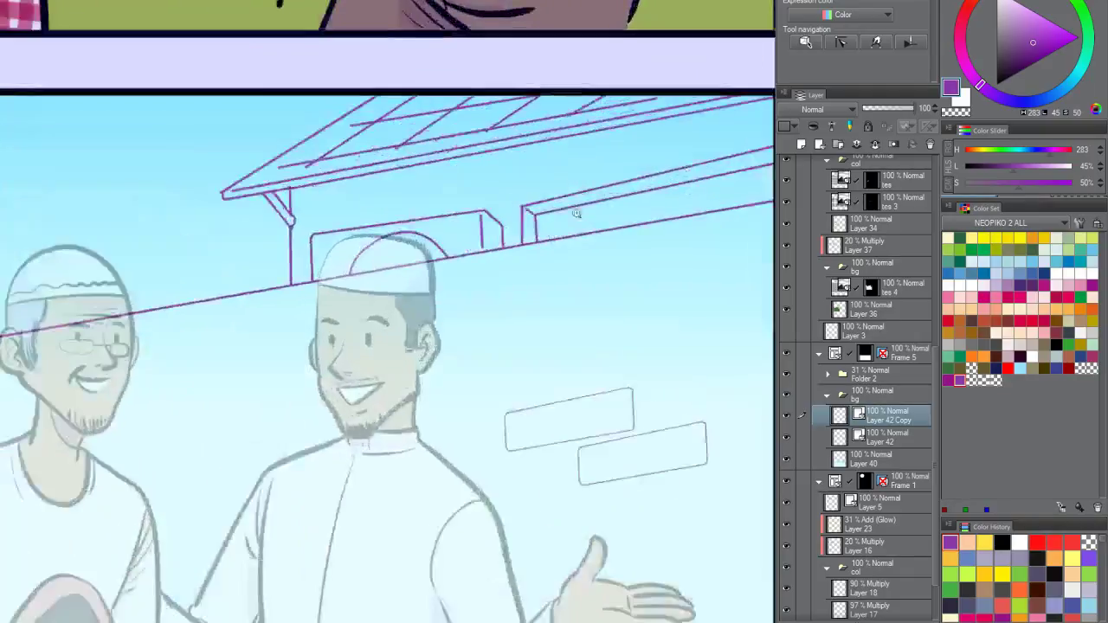
pyautogui.scroll(-4, 524, 255)
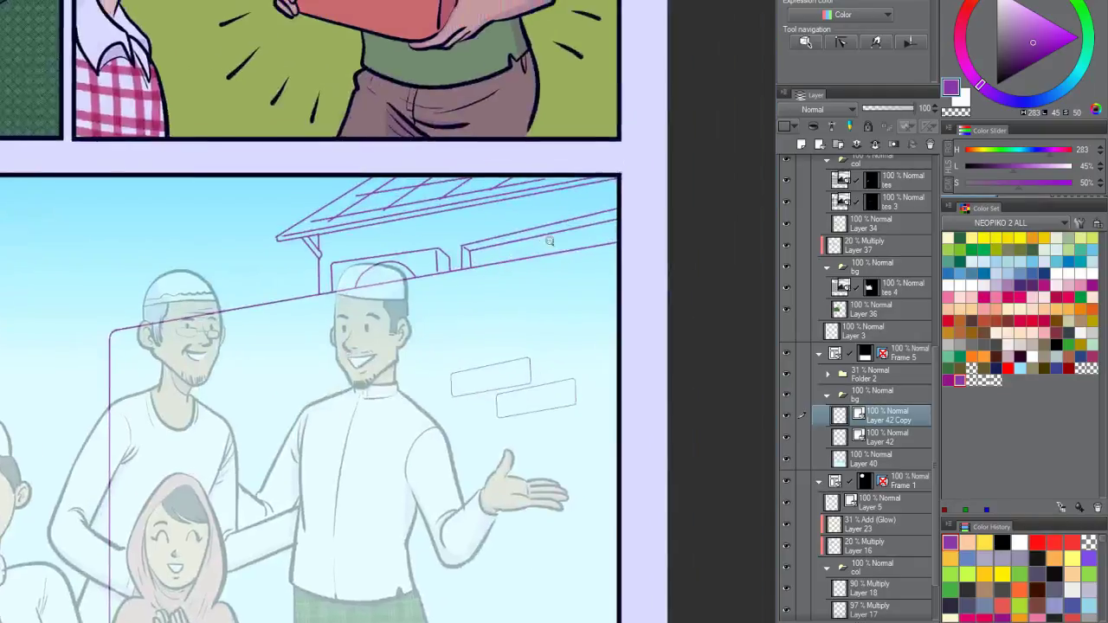
pyautogui.scroll(4, 520, 269)
pyautogui.moveTo(509, 282); pyautogui.dragTo(617, 210)
pyautogui.scroll(-4, 502, 286)
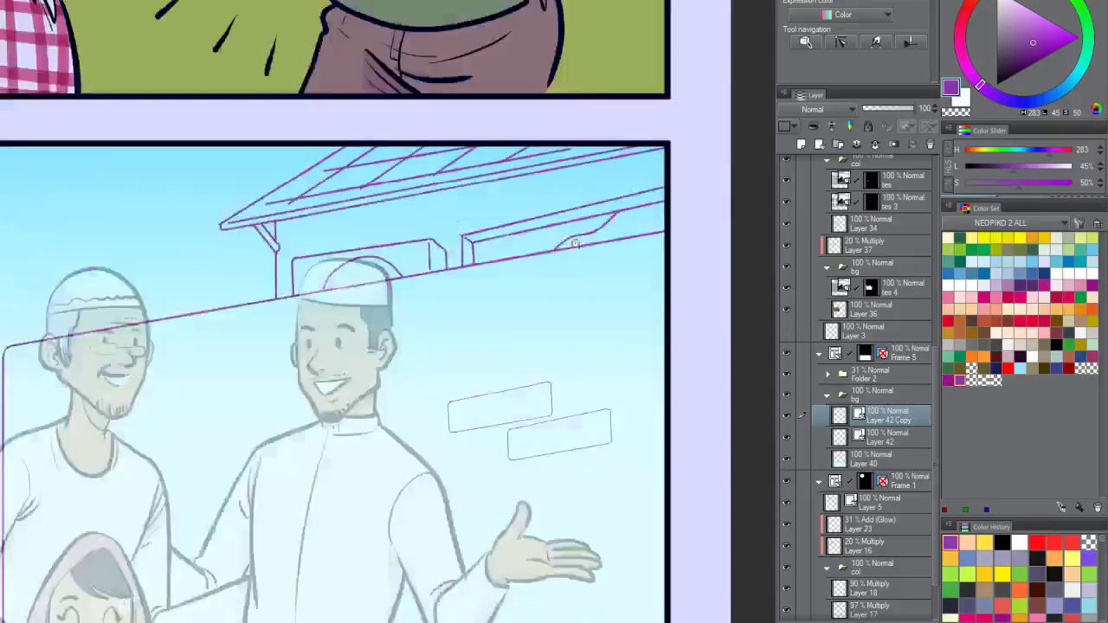
# Step: Draw a jagged leafy bush outline above the wall behind the man with glasses, extending to the house post
pyautogui.scroll(4, 471, 243)
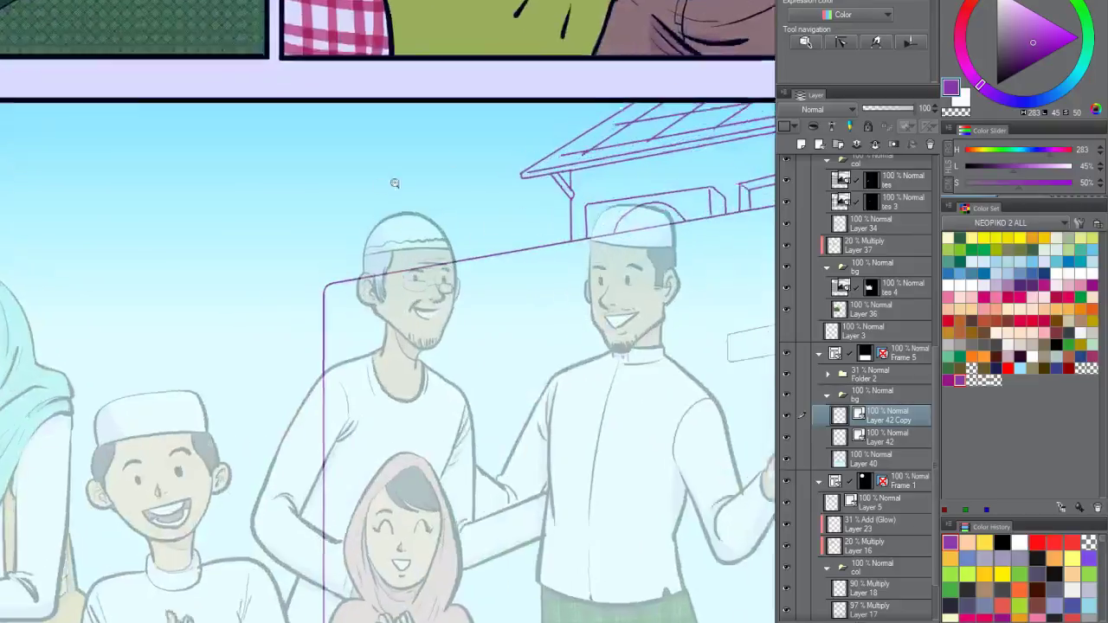
pyautogui.scroll(2, 390, 186)
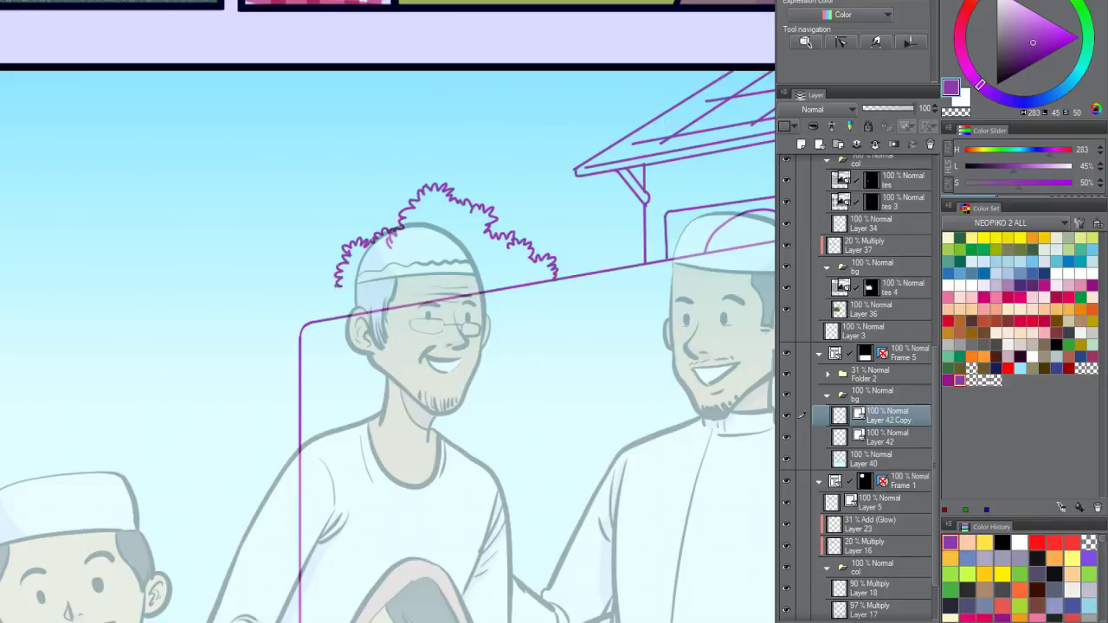
pyautogui.scroll(-5, 483, 227)
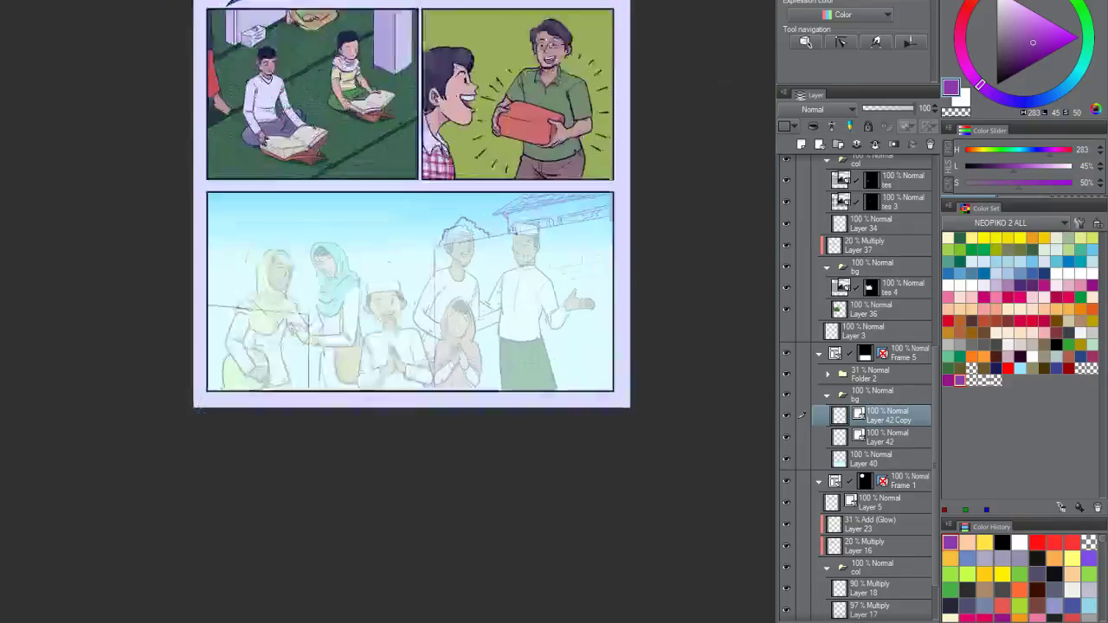
pyautogui.scroll(7, 476, 228)
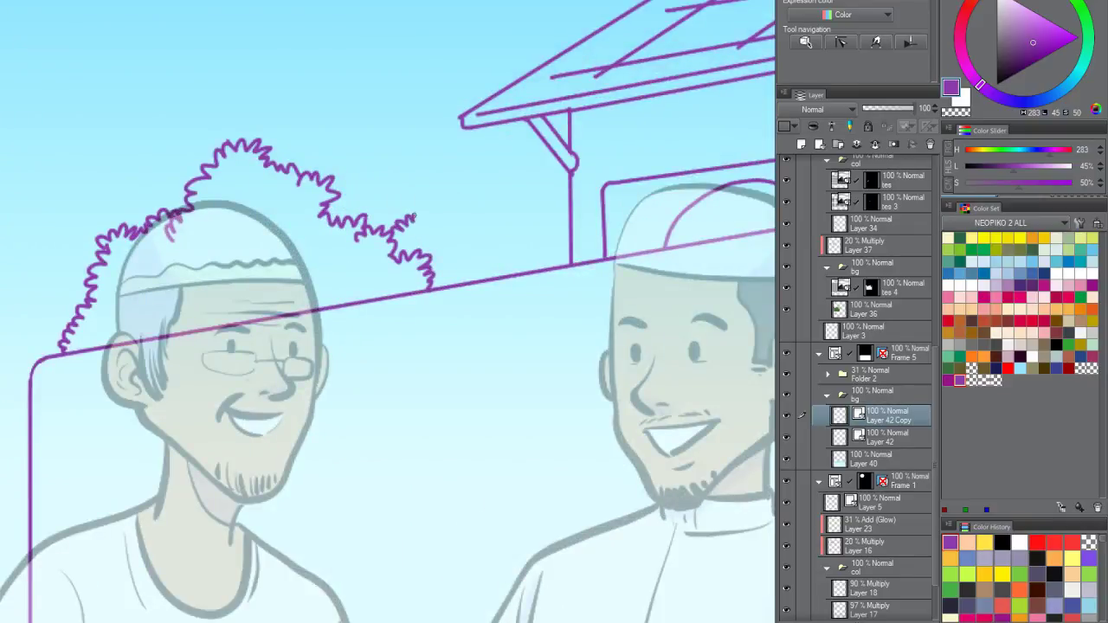
pyautogui.moveTo(414, 217)
pyautogui.mouseDown()
pyautogui.moveTo(457, 232)
pyautogui.moveTo(469, 213)
pyautogui.moveTo(497, 210)
pyautogui.moveTo(502, 226)
pyautogui.moveTo(536, 219)
pyautogui.moveTo(567, 249)
pyautogui.mouseUp()
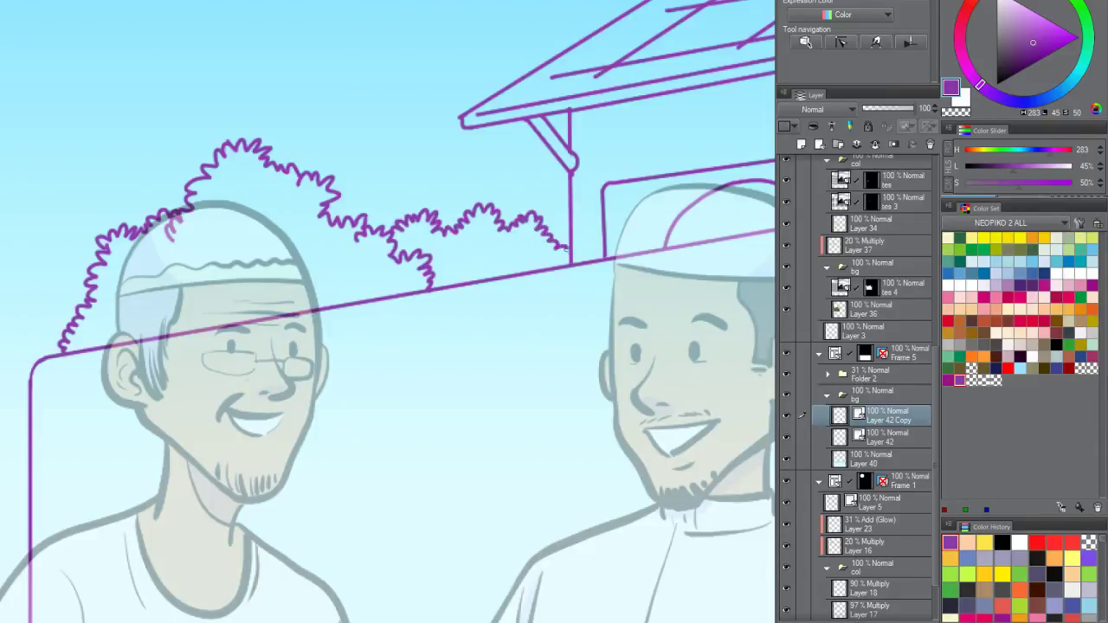
pyautogui.scroll(-4, 537, 209)
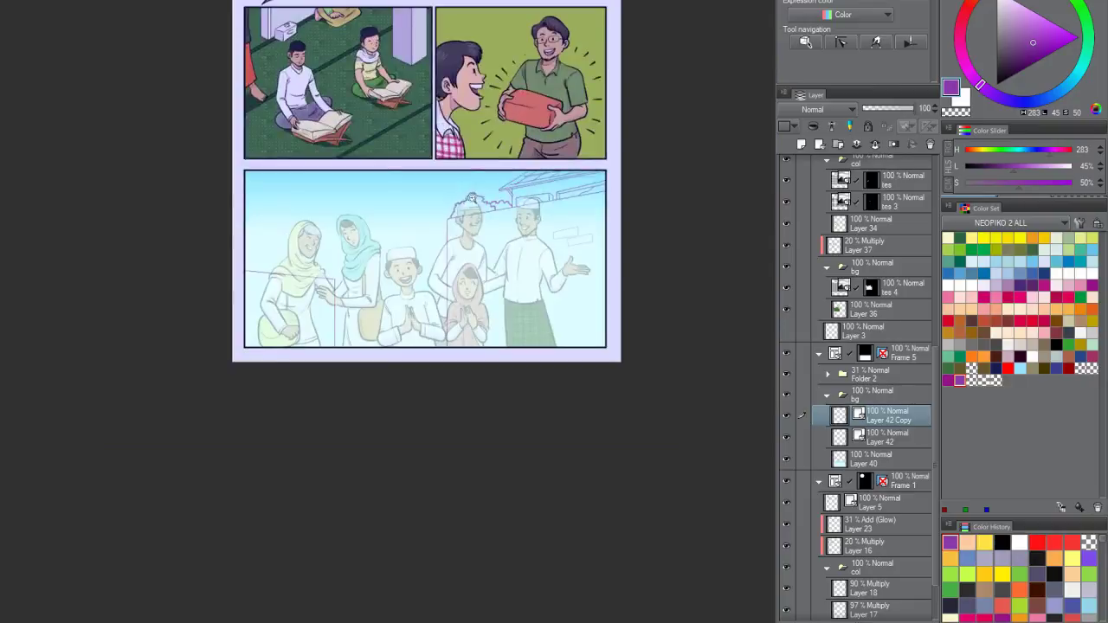
# Step: Draw a second roof at the panel's left edge with two sloping lines, a double eave line and a vertical line above it
pyautogui.scroll(4, 488, 229)
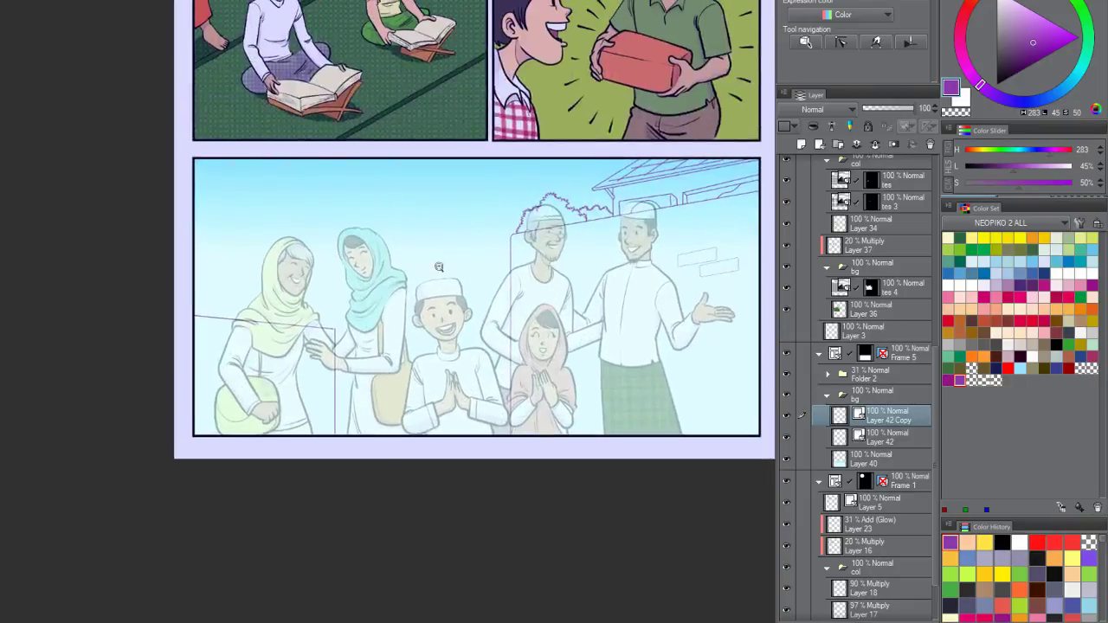
pyautogui.scroll(2, 231, 284)
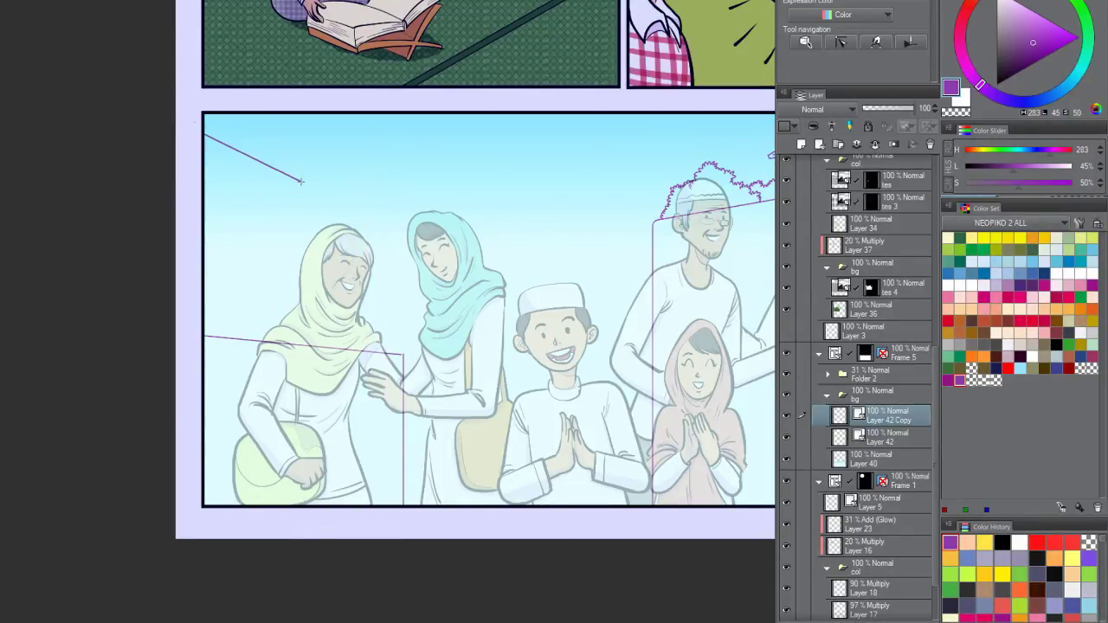
pyautogui.click(301, 179)
pyautogui.click(385, 256)
pyautogui.click(387, 265)
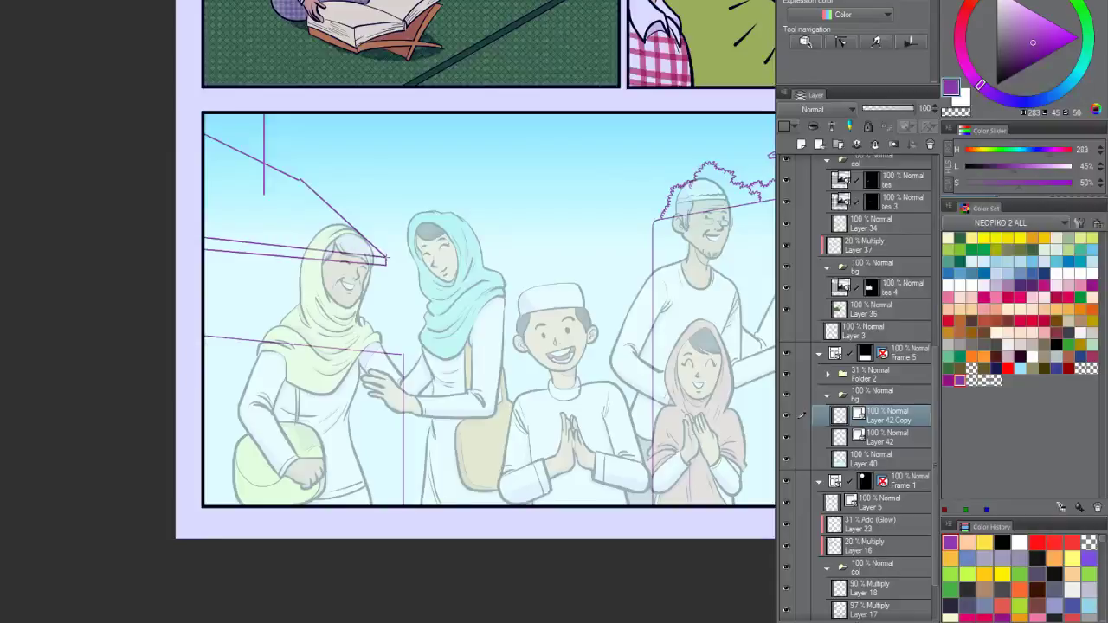
# Step: Join the left roof's two sloping lines at their corner and trim the vertical line where it meets the roof
pyautogui.scroll(5, 320, 192)
pyautogui.click(268, 173)
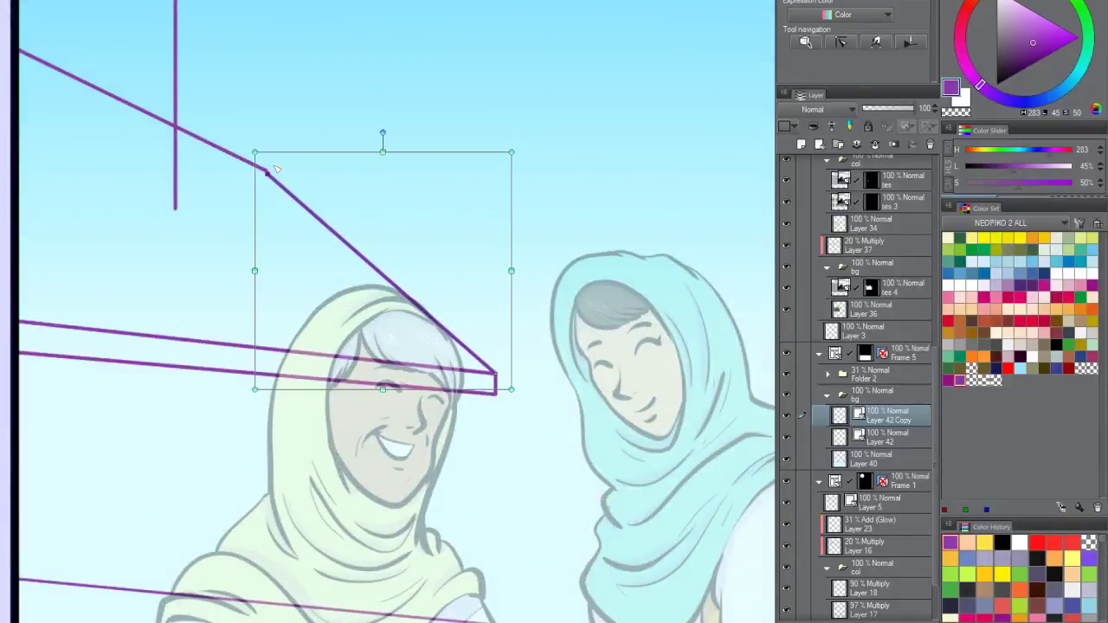
pyautogui.scroll(-8, 268, 173)
pyautogui.scroll(3, 316, 250)
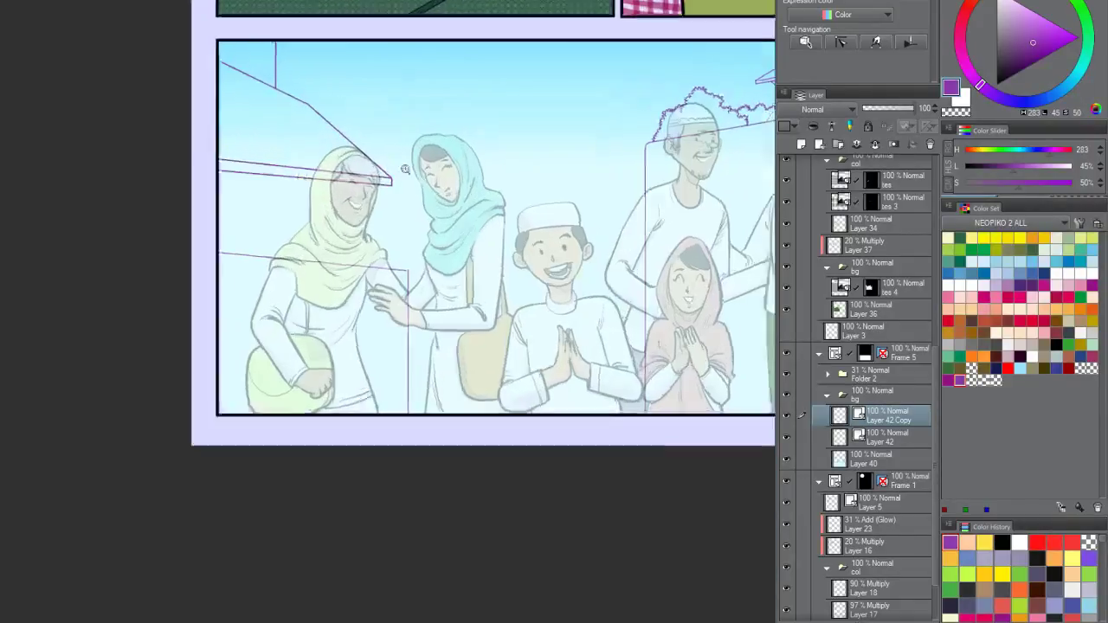
pyautogui.scroll(-4, 316, 249)
pyautogui.scroll(6, 383, 169)
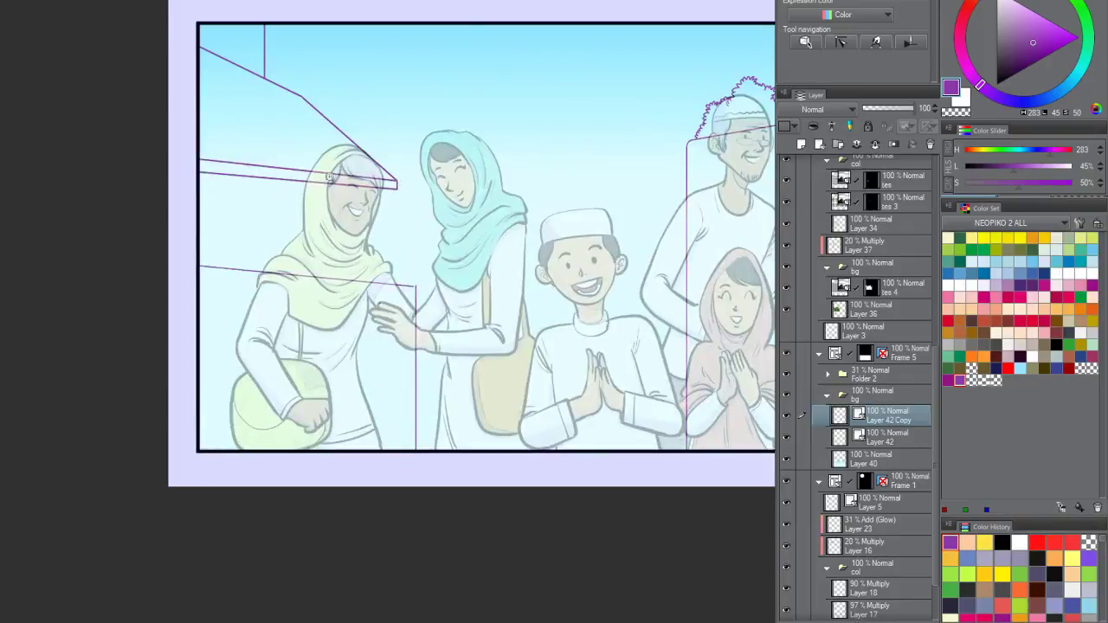
# Step: Adjust both eave lines of the left roof so they rise more steeply toward the panel's left edge
pyautogui.scroll(1, 329, 177)
pyautogui.click(294, 170)
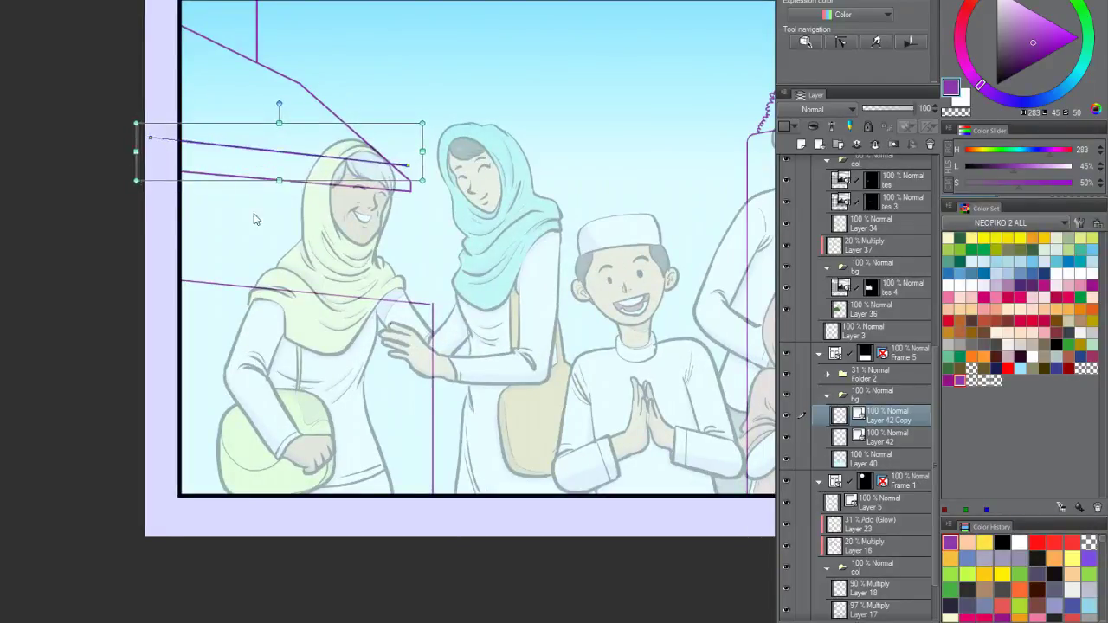
pyautogui.click(332, 197)
pyautogui.click(211, 160)
pyautogui.moveTo(167, 157); pyautogui.dragTo(153, 135)
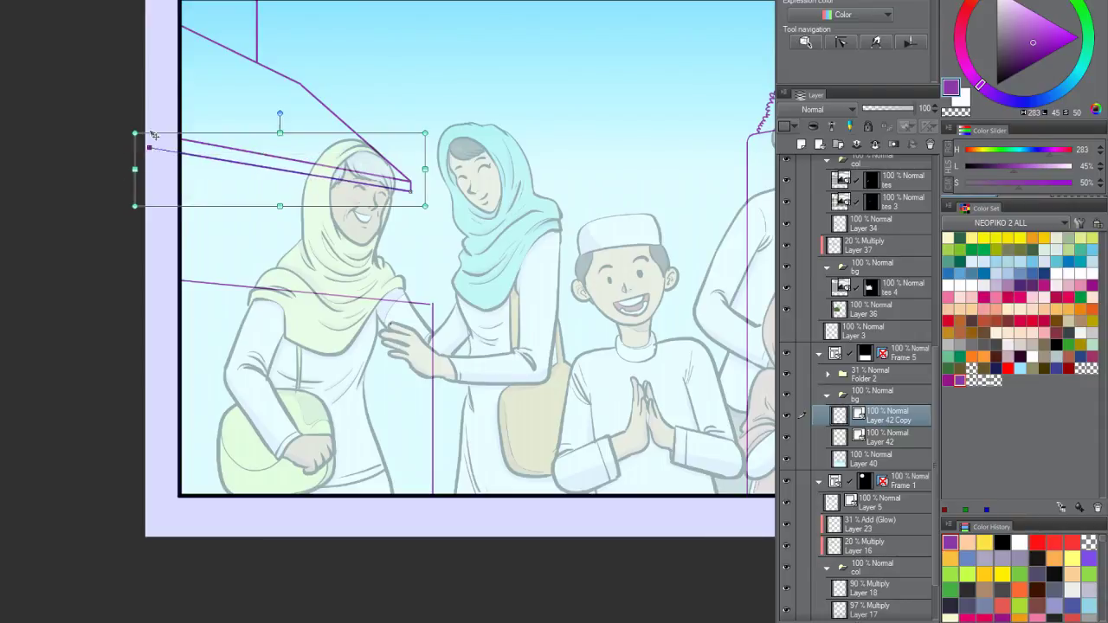
pyautogui.scroll(-3, 260, 173)
pyautogui.scroll(3, 342, 82)
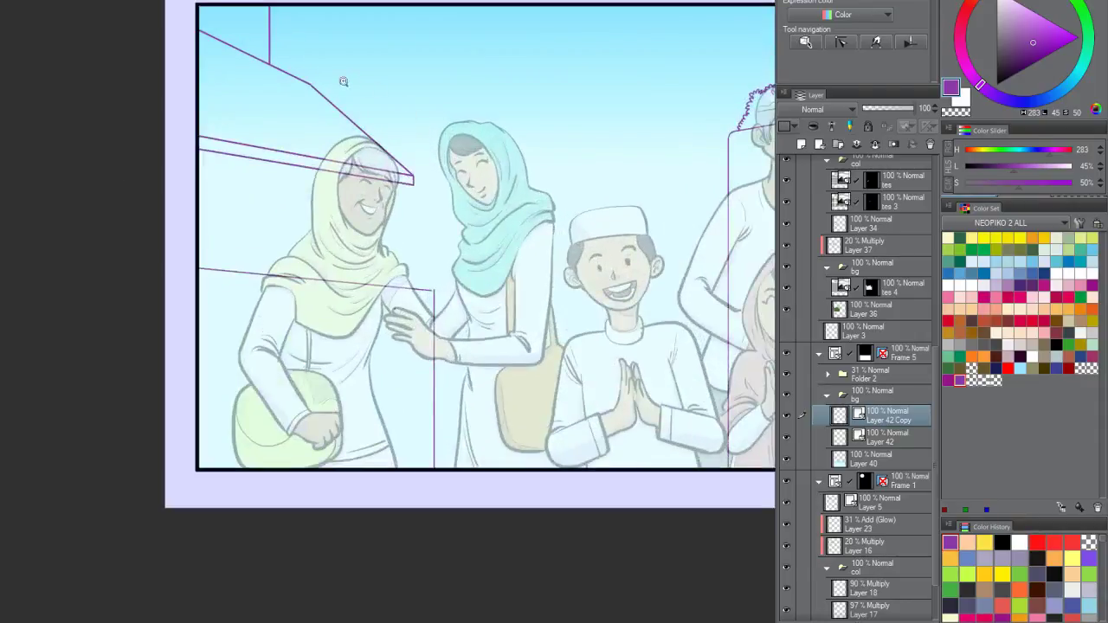
pyautogui.scroll(3, 343, 82)
pyautogui.scroll(2, 317, 252)
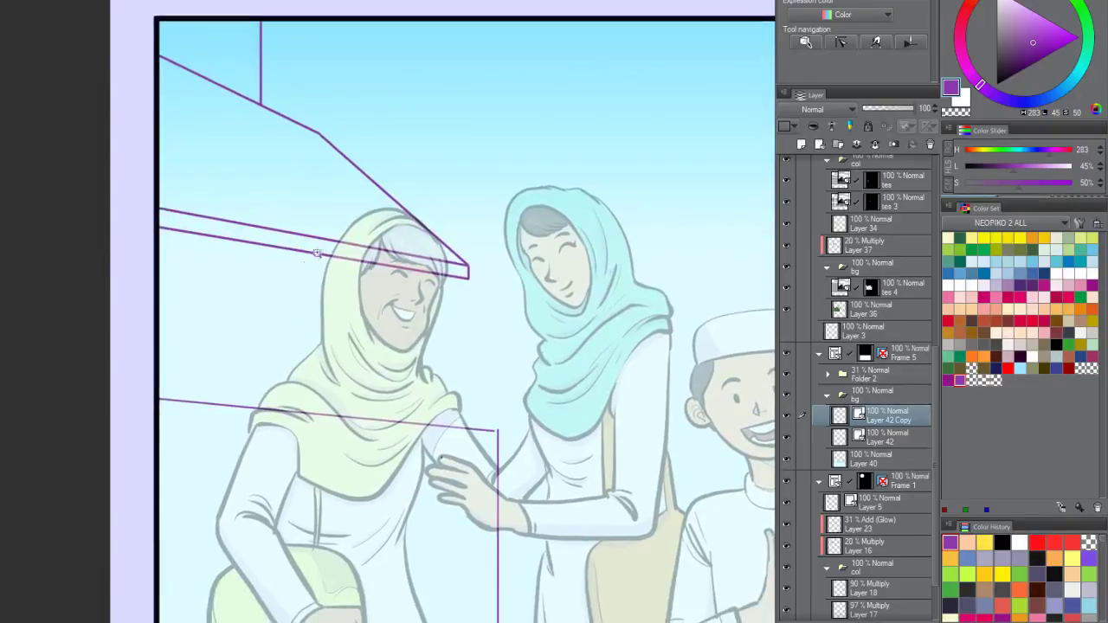
pyautogui.moveTo(349, 277); pyautogui.dragTo(373, 203)
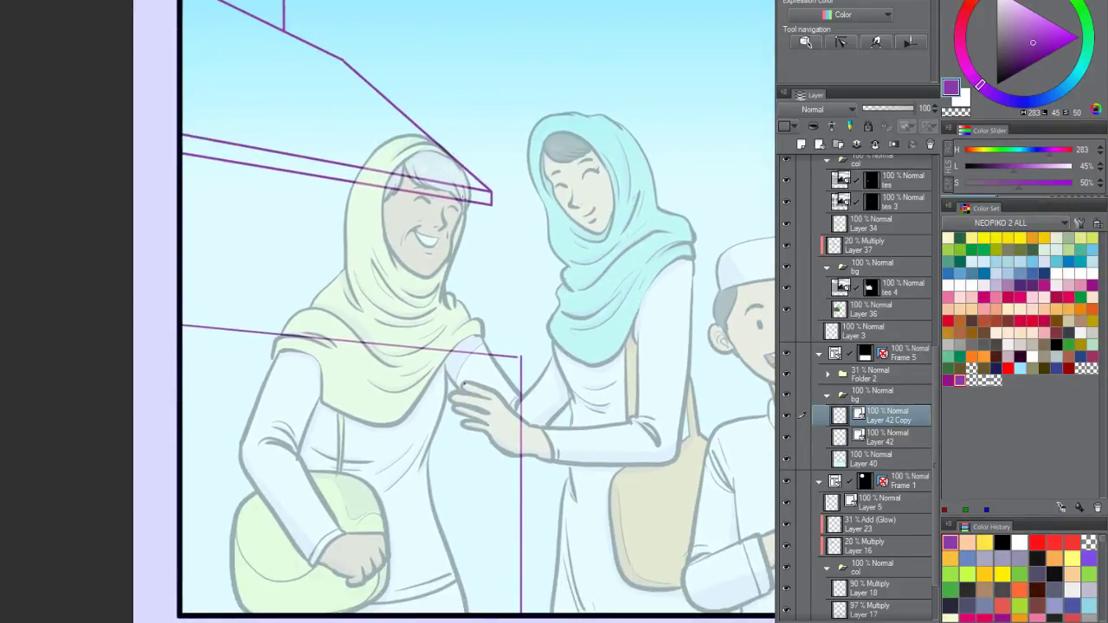
pyautogui.moveTo(489, 194); pyautogui.dragTo(437, 242)
pyautogui.hotkey('ctrl', 'z')
pyautogui.moveTo(476, 202); pyautogui.dragTo(433, 316)
pyautogui.hotkey('ctrl', 'z')
pyautogui.hotkey('ctrl', 'z')
# Step: Draw the left house's vertical wall edge from beneath the eave corner down to the fence's top line
pyautogui.moveTo(469, 205); pyautogui.dragTo(465, 343)
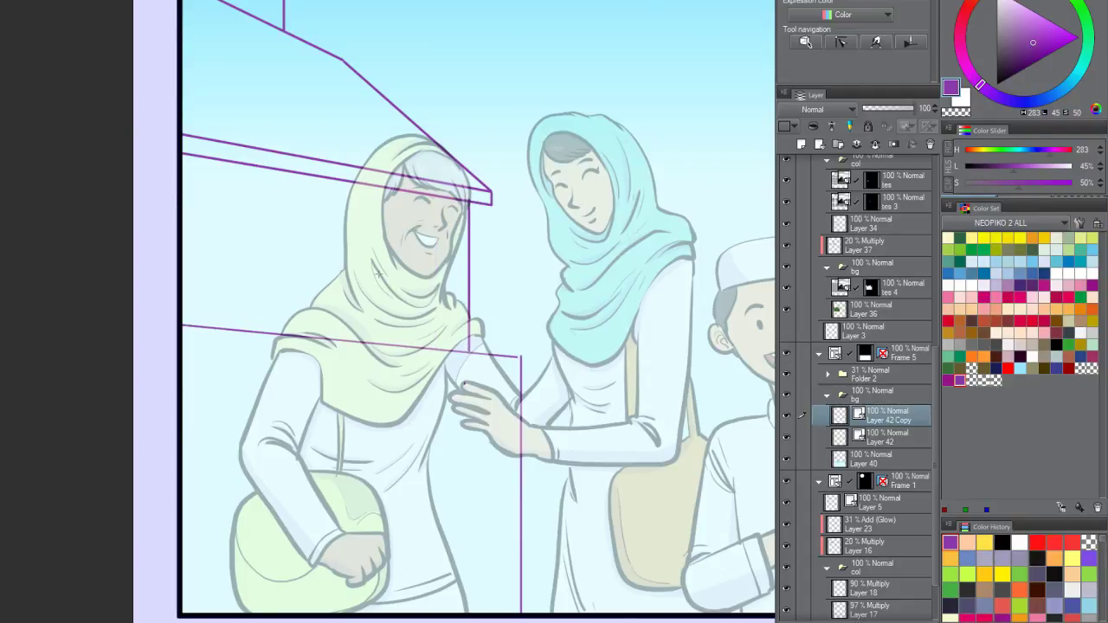
pyautogui.moveTo(304, 195); pyautogui.dragTo(197, 304)
pyautogui.moveTo(425, 411); pyautogui.dragTo(465, 250)
pyautogui.scroll(5, 459, 250)
# Step: On Layer 42, draw a jagged leafy bush outline from the left house's wall edge down to the fence's top line
pyautogui.keyDown('ctrl'); pyautogui.click(468, 258); pyautogui.keyUp('ctrl')
pyautogui.scroll(-5, 558, 158)
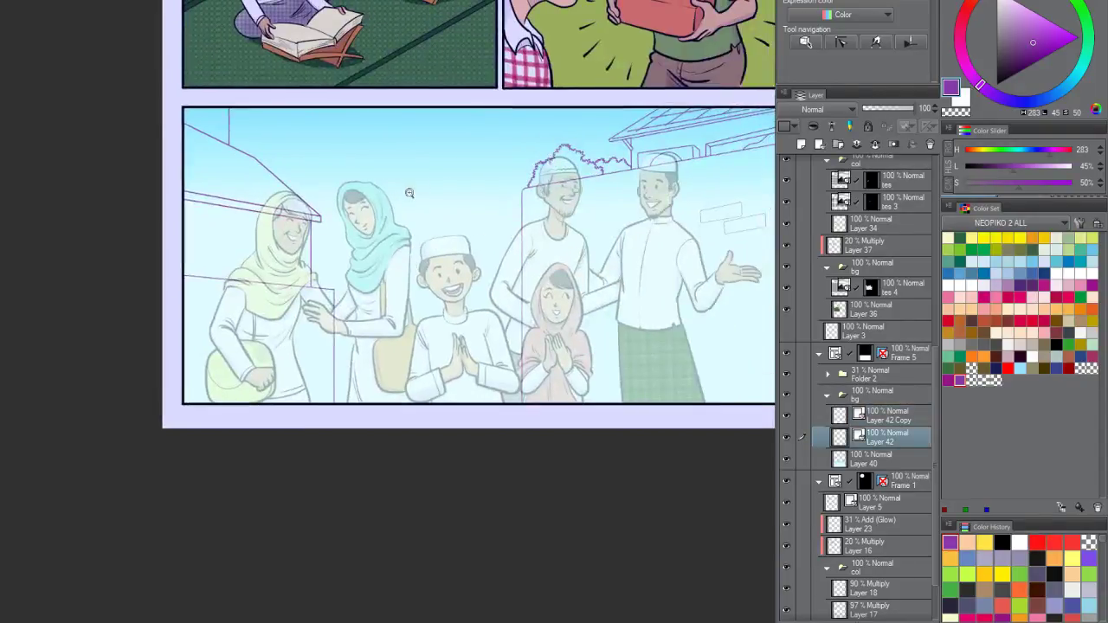
pyautogui.scroll(1, 406, 188)
pyautogui.scroll(4, 303, 248)
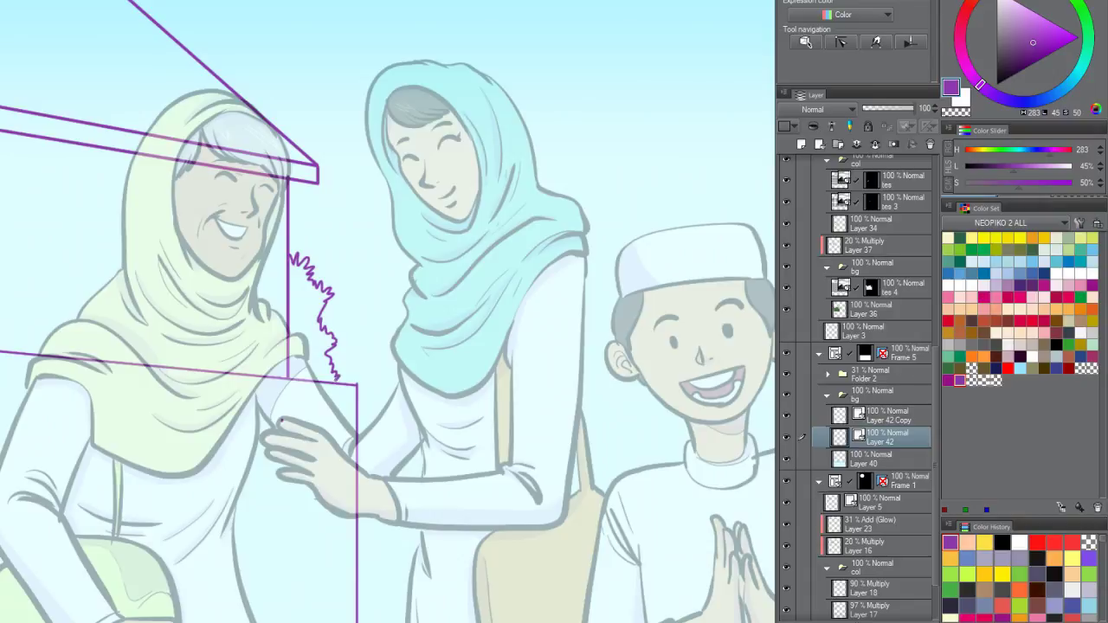
pyautogui.scroll(-4, 407, 298)
pyautogui.scroll(4, 277, 347)
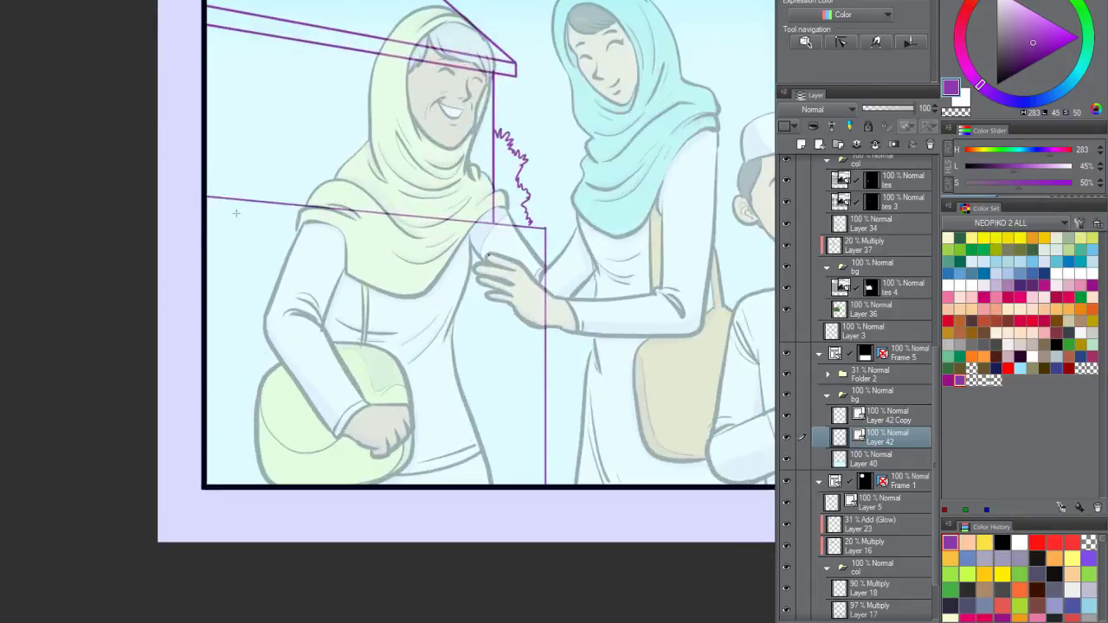
# Step: Draw a parallel line beneath the left fence's top edge and nine vertical slat lines from it to the panel's bottom
pyautogui.moveTo(208, 221); pyautogui.dragTo(547, 251)
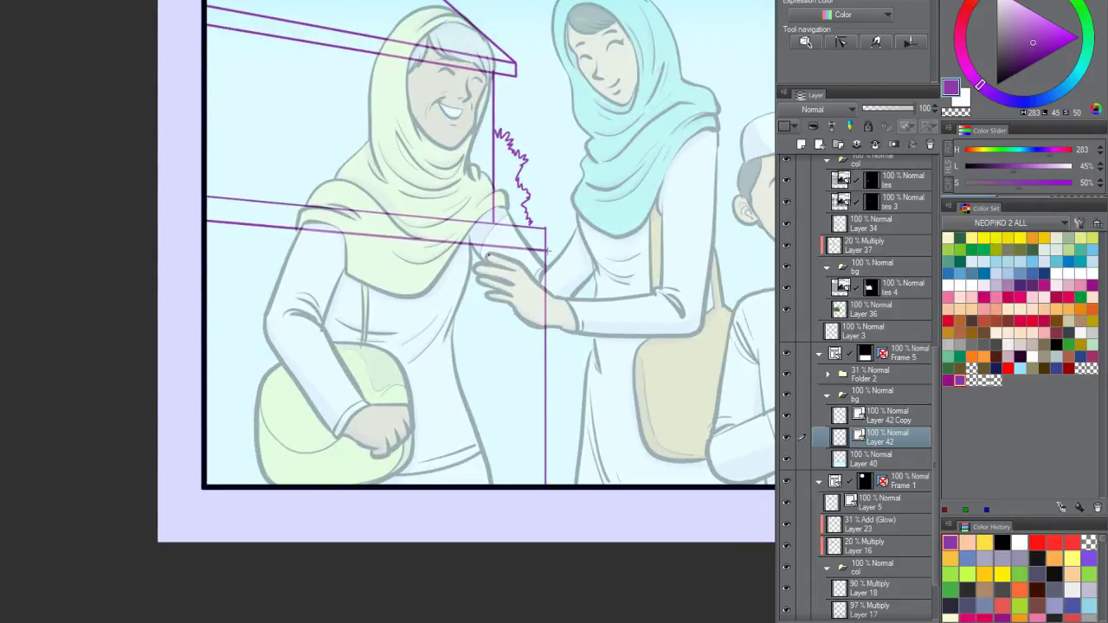
pyautogui.moveTo(239, 221); pyautogui.dragTo(239, 487)
pyautogui.moveTo(276, 223); pyautogui.dragTo(277, 487)
pyautogui.moveTo(325, 225); pyautogui.dragTo(325, 487)
pyautogui.moveTo(377, 226); pyautogui.dragTo(377, 487)
pyautogui.moveTo(413, 238); pyautogui.dragTo(414, 486)
pyautogui.moveTo(451, 242)
pyautogui.mouseDown()
pyautogui.moveTo(452, 487)
pyautogui.moveTo(481, 486)
pyautogui.mouseUp()
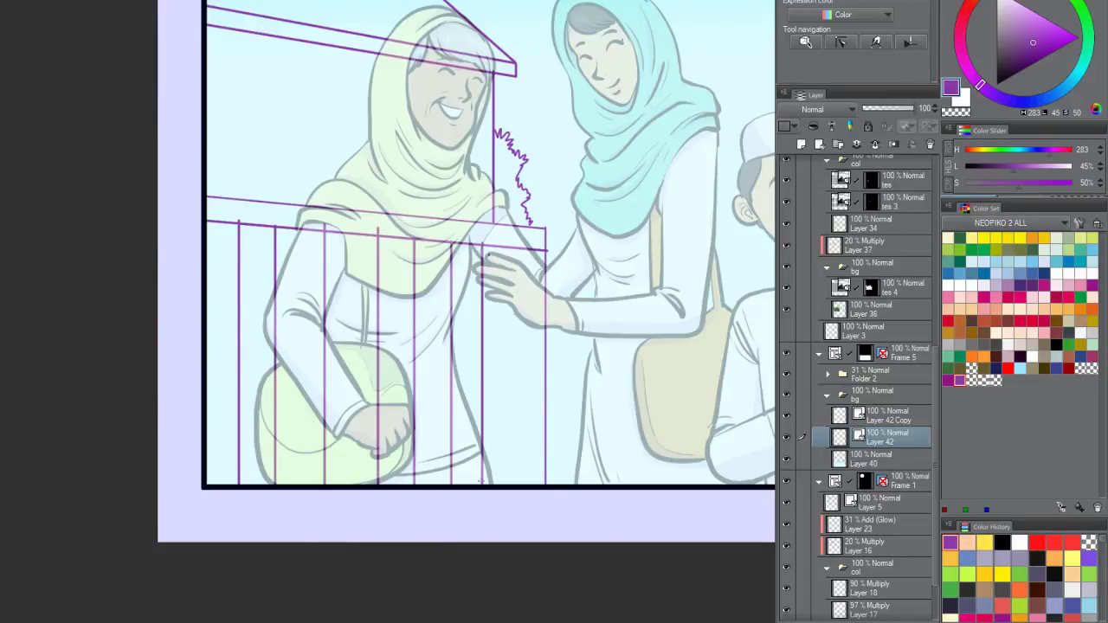
pyautogui.moveTo(510, 247); pyautogui.dragTo(511, 480)
pyautogui.moveTo(528, 245); pyautogui.dragTo(528, 485)
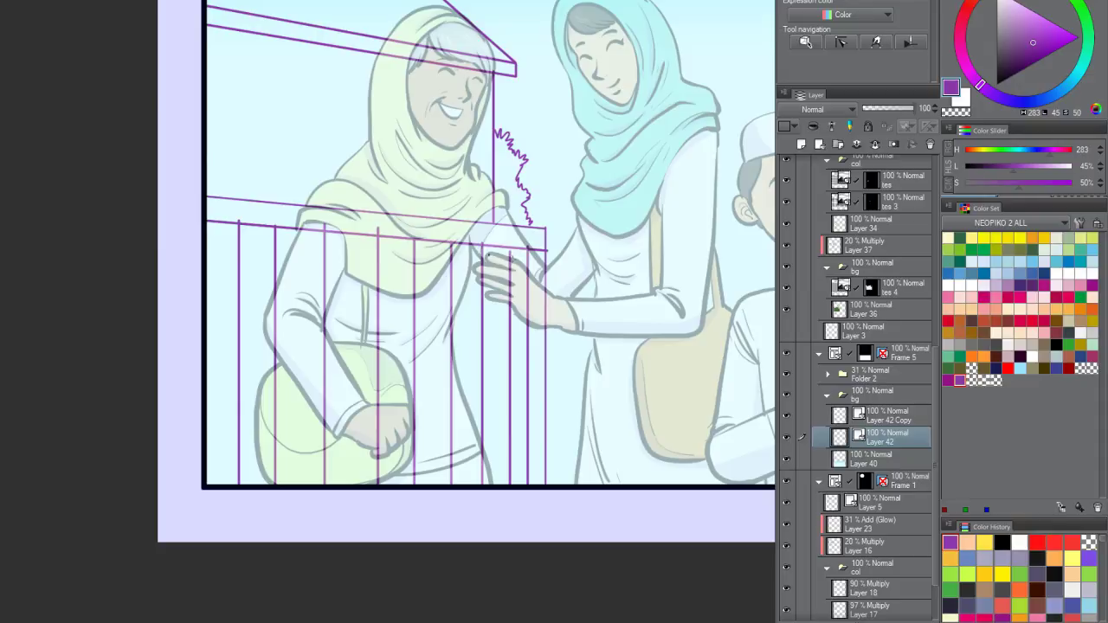
pyautogui.keyDown('ctrl'); pyautogui.click(511, 303); pyautogui.keyUp('ctrl')
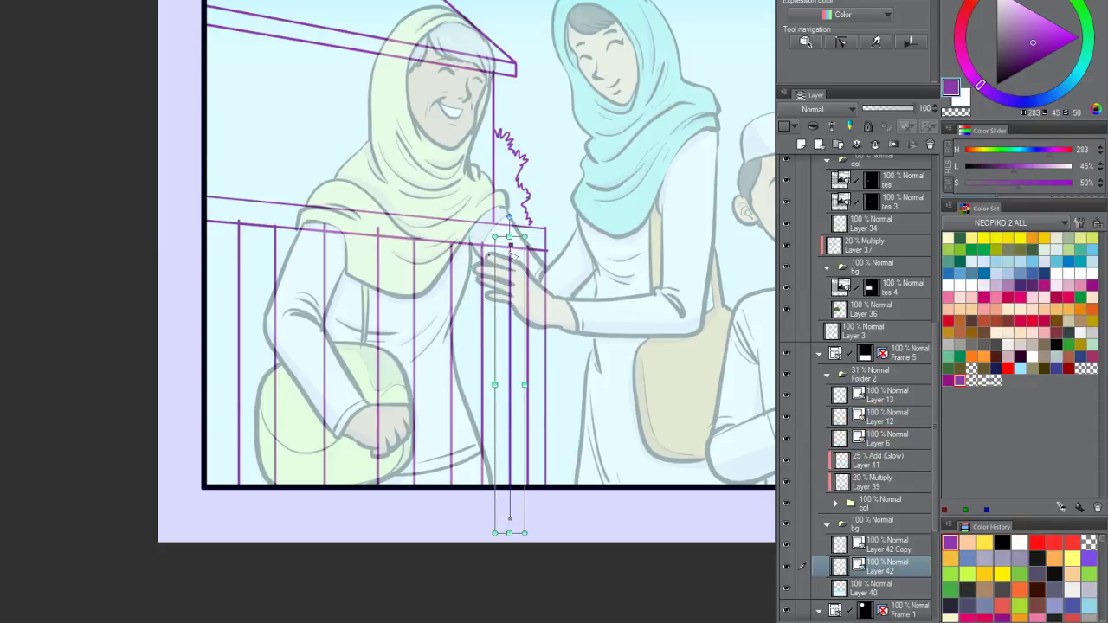
pyautogui.moveTo(510, 252); pyautogui.dragTo(511, 252)
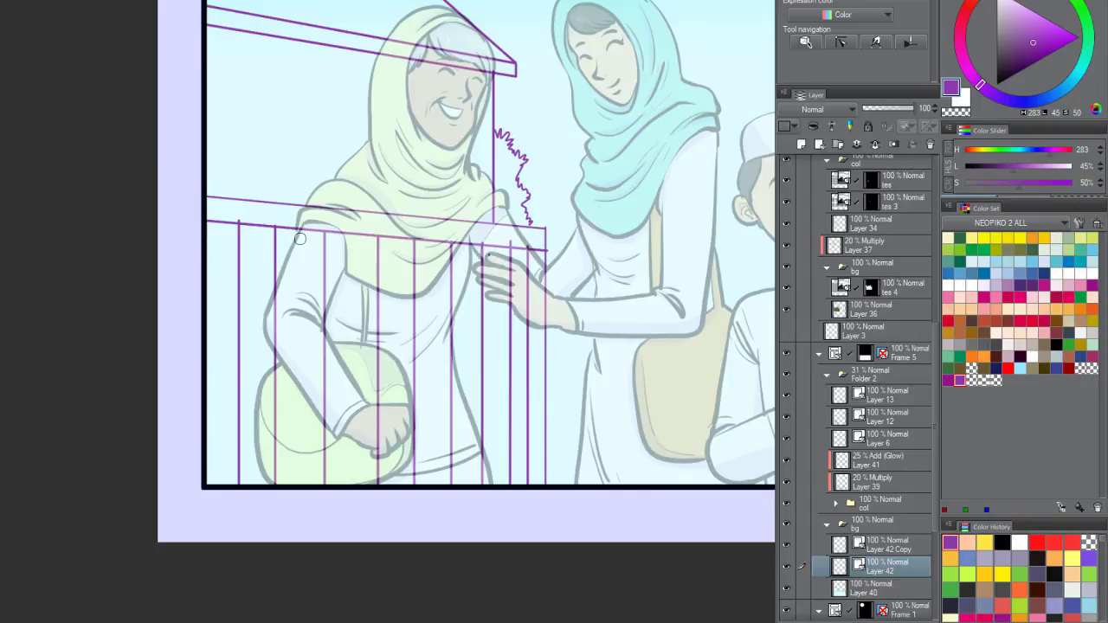
# Step: Add two more vertical slat lines to the left fence, one near its left end and one beside its right edge
pyautogui.moveTo(296, 223); pyautogui.dragTo(297, 485)
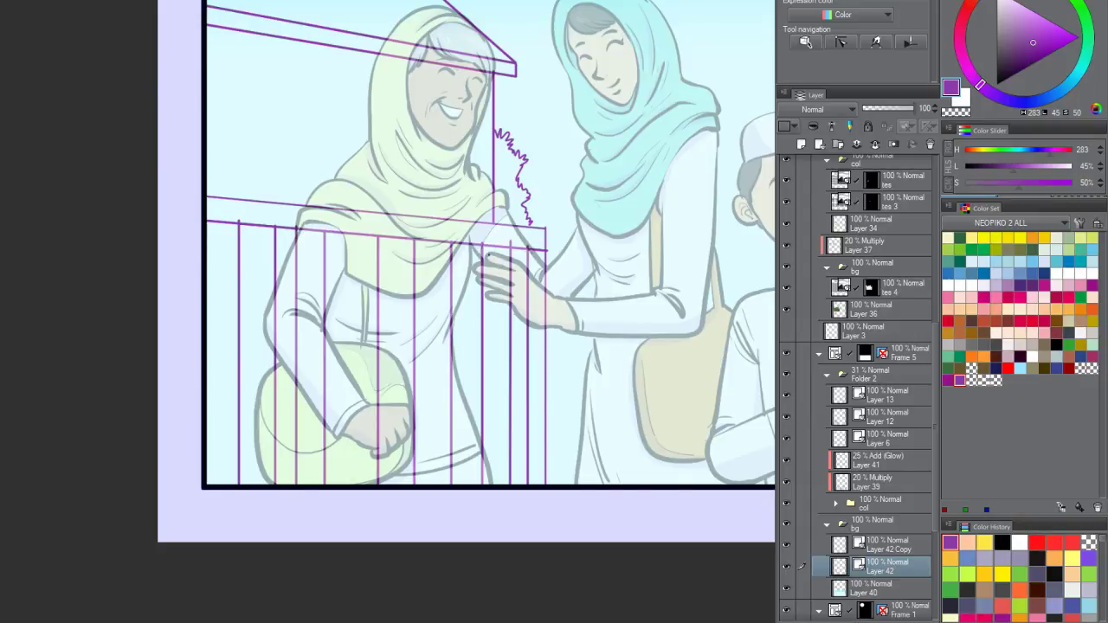
pyautogui.moveTo(536, 249); pyautogui.dragTo(537, 484)
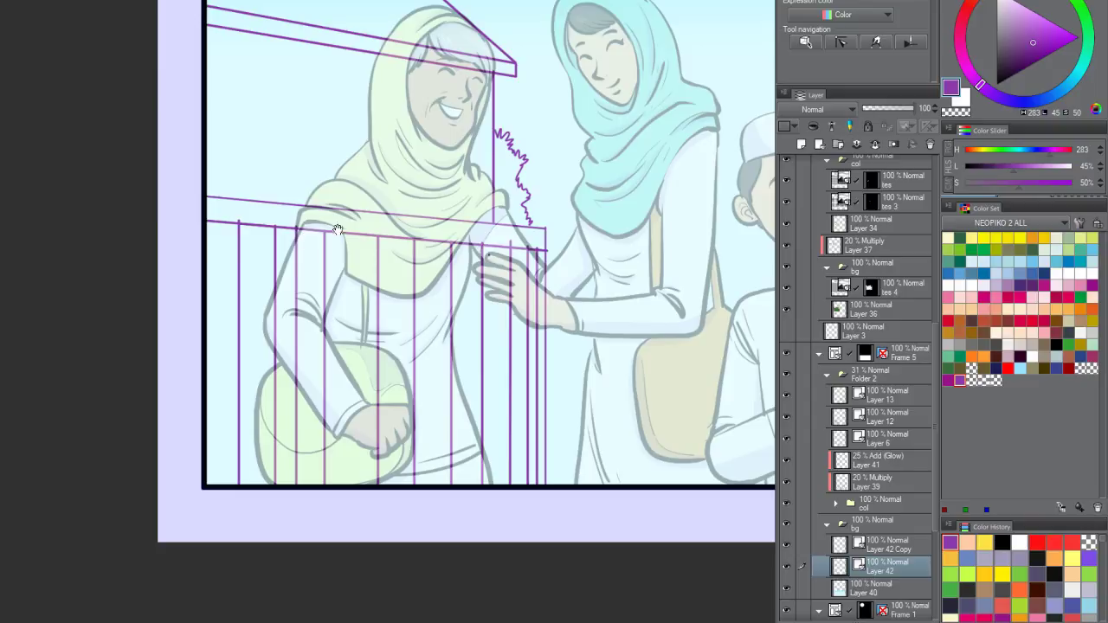
# Step: Draw a circle behind the boy's cap as the base shape of a mosque dome
pyautogui.scroll(-5, 337, 229)
pyautogui.scroll(1, 526, 248)
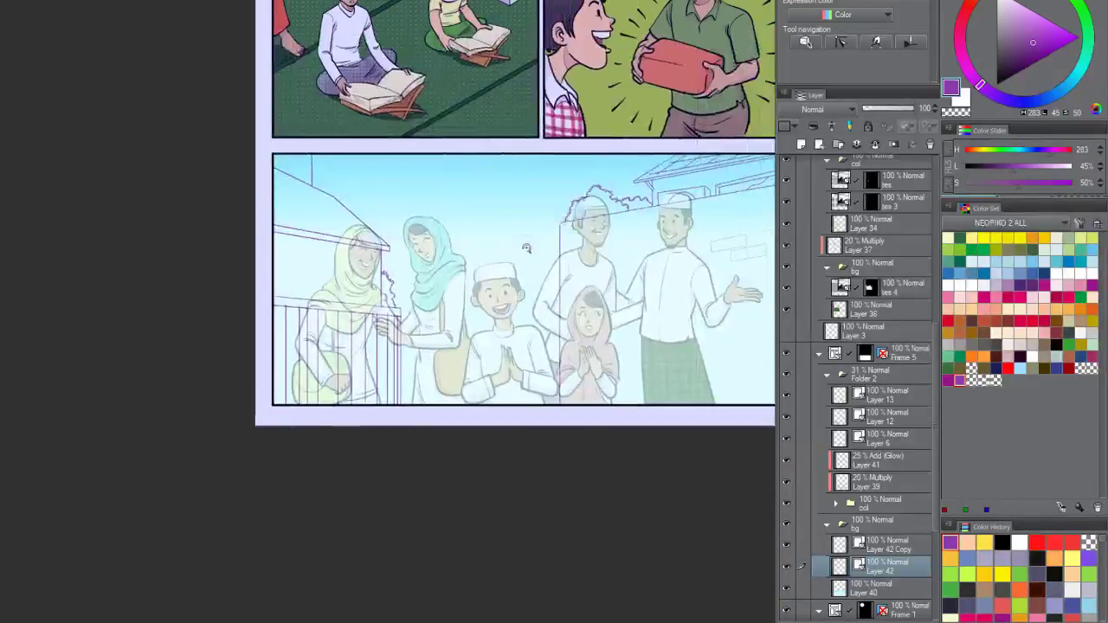
pyautogui.scroll(3, 525, 249)
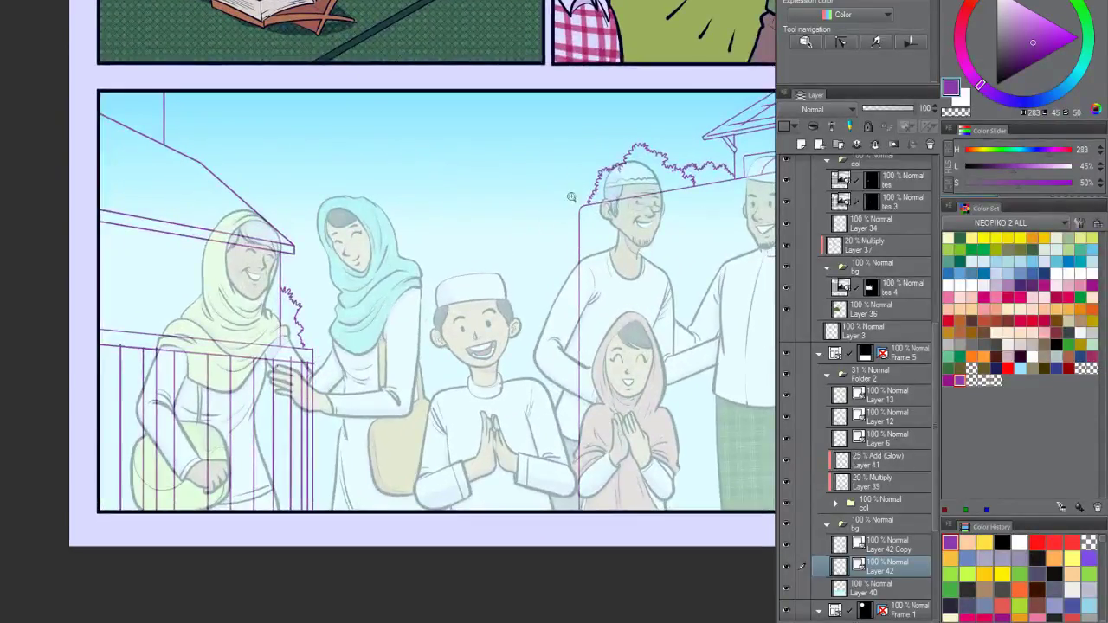
pyautogui.scroll(2, 530, 298)
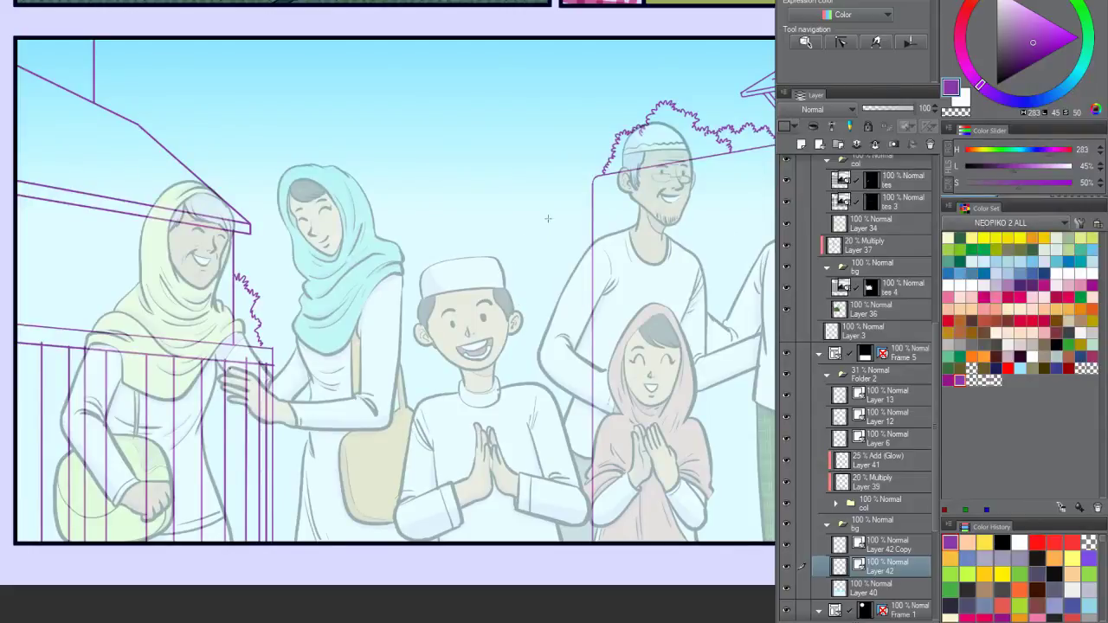
pyautogui.scroll(2, 489, 224)
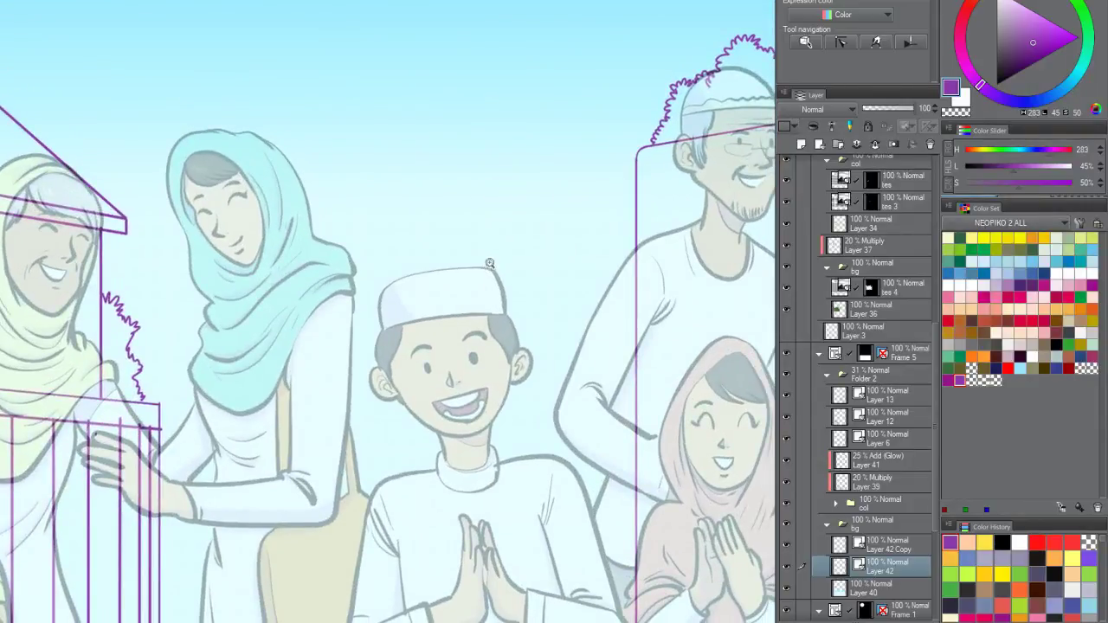
pyautogui.moveTo(433, 192)
pyautogui.mouseDown()
pyautogui.moveTo(613, 365)
pyautogui.moveTo(561, 338)
pyautogui.mouseUp()
pyautogui.moveTo(468, 174)
pyautogui.mouseDown()
pyautogui.moveTo(606, 313)
pyautogui.moveTo(579, 315)
pyautogui.moveTo(559, 274)
pyautogui.mouseUp()
pyautogui.moveTo(451, 194); pyautogui.dragTo(627, 379)
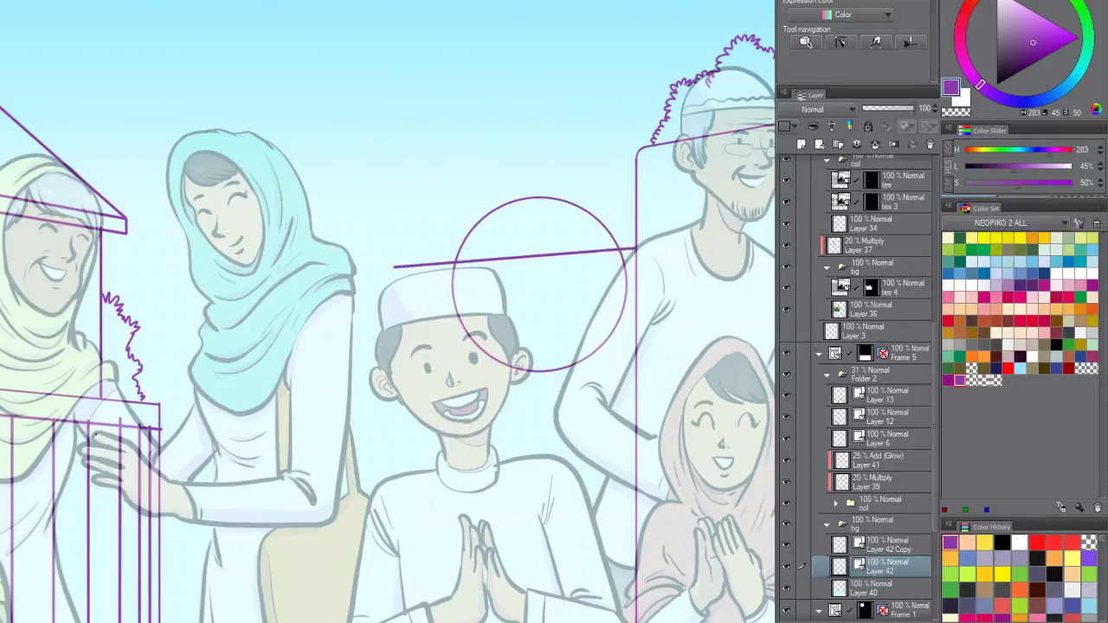
# Step: Draw the mosque's slightly sloping roofline through the circle to the right wall, with a stepped left corner and a vertical left wall edge
pyautogui.moveTo(425, 272); pyautogui.dragTo(629, 253)
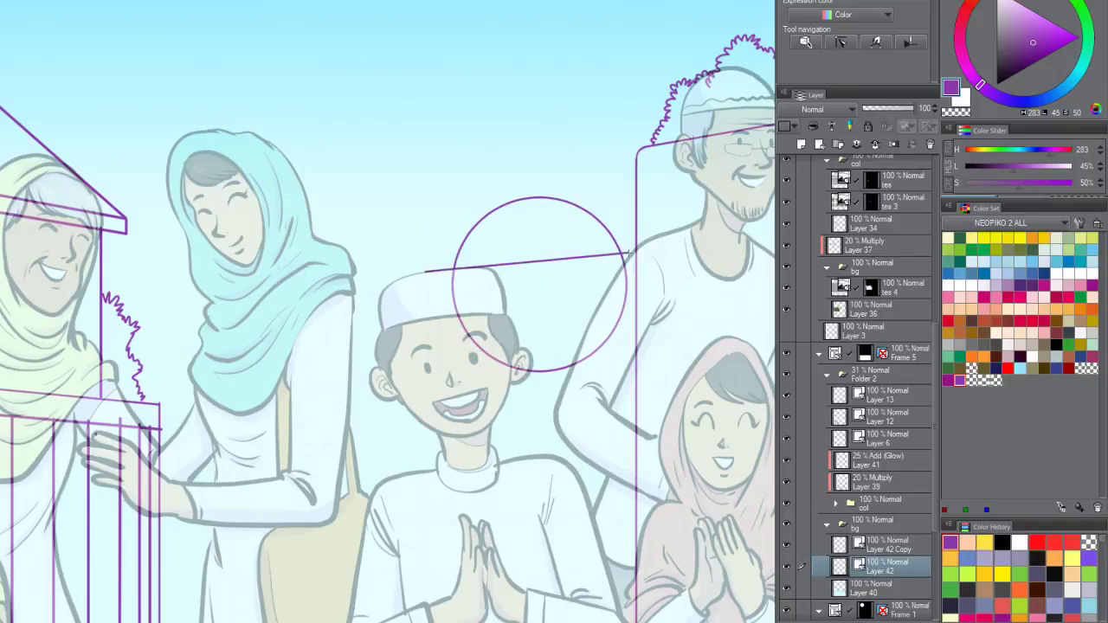
pyautogui.moveTo(397, 266); pyautogui.dragTo(637, 250)
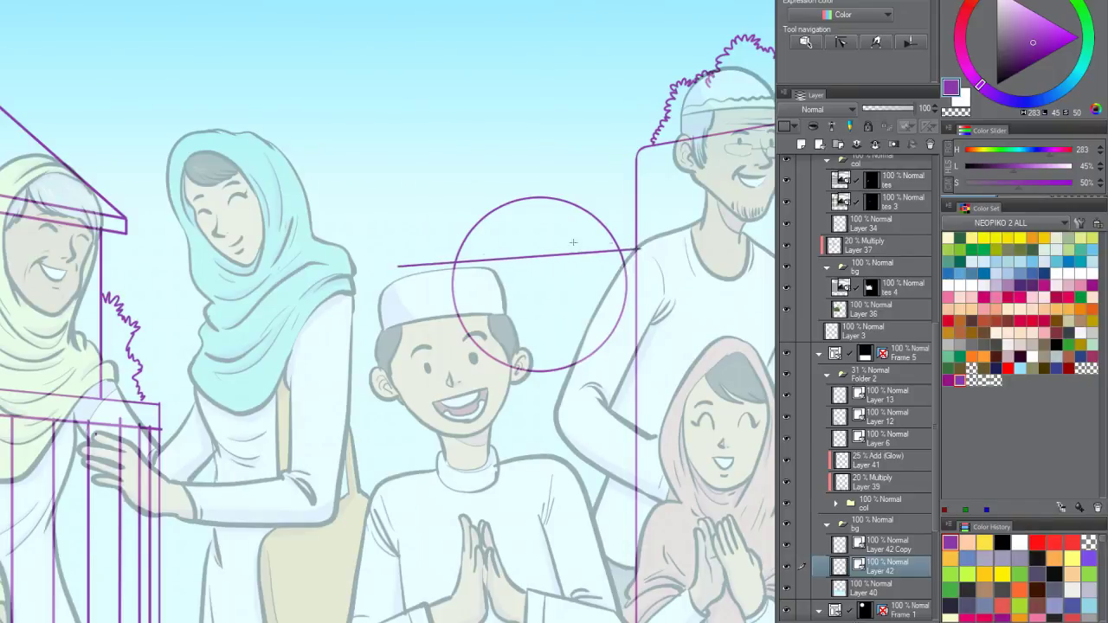
pyautogui.moveTo(399, 268); pyautogui.dragTo(392, 538)
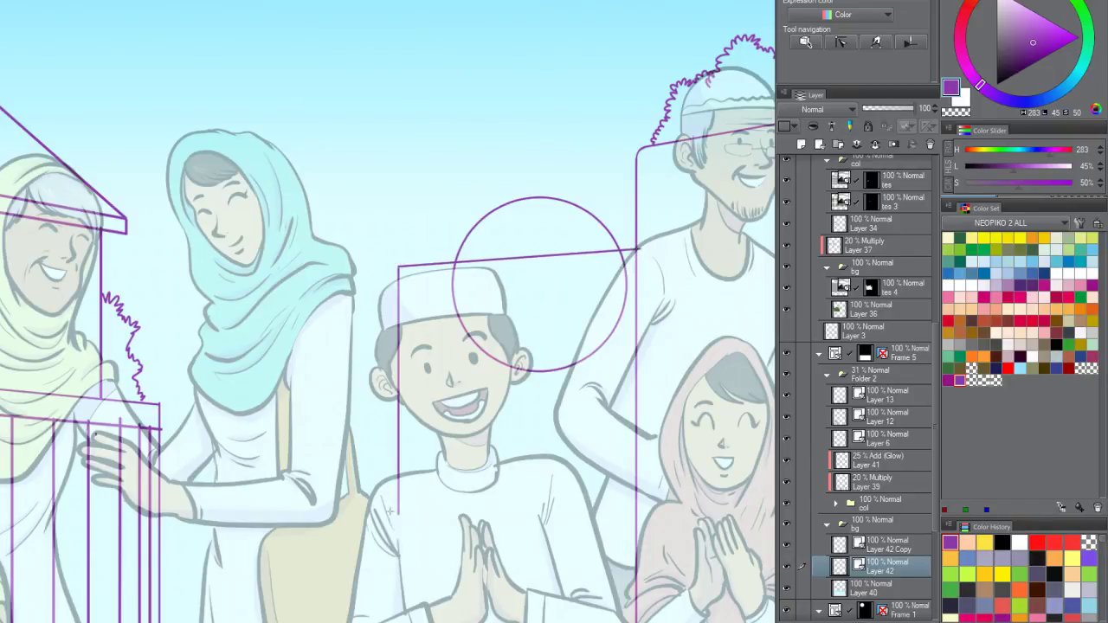
pyautogui.hotkey('ctrl', 'z')
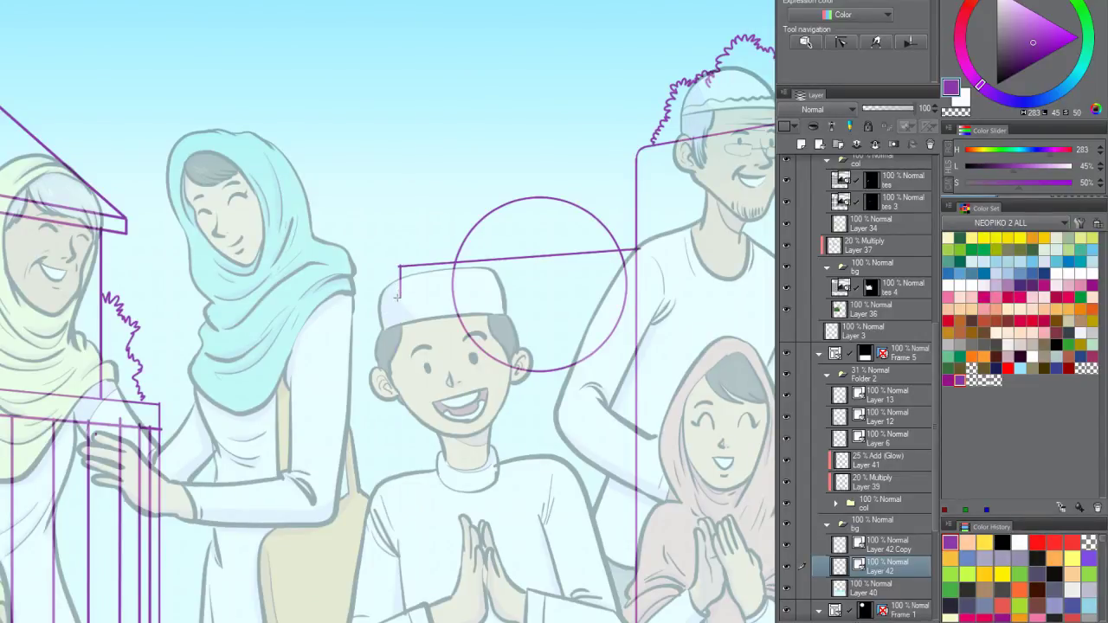
pyautogui.moveTo(350, 317); pyautogui.dragTo(401, 296)
pyautogui.moveTo(363, 329); pyautogui.dragTo(362, 597)
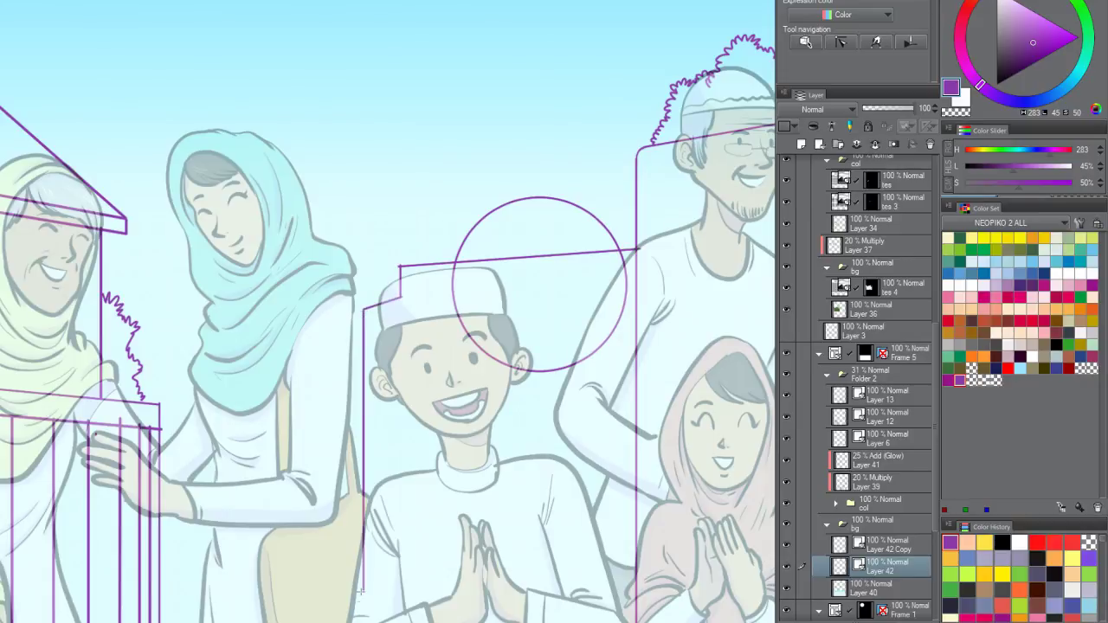
# Step: On Layer 42, extend the mosque's left wall edge down to the panel's bottom border
pyautogui.scroll(-1, 363, 598)
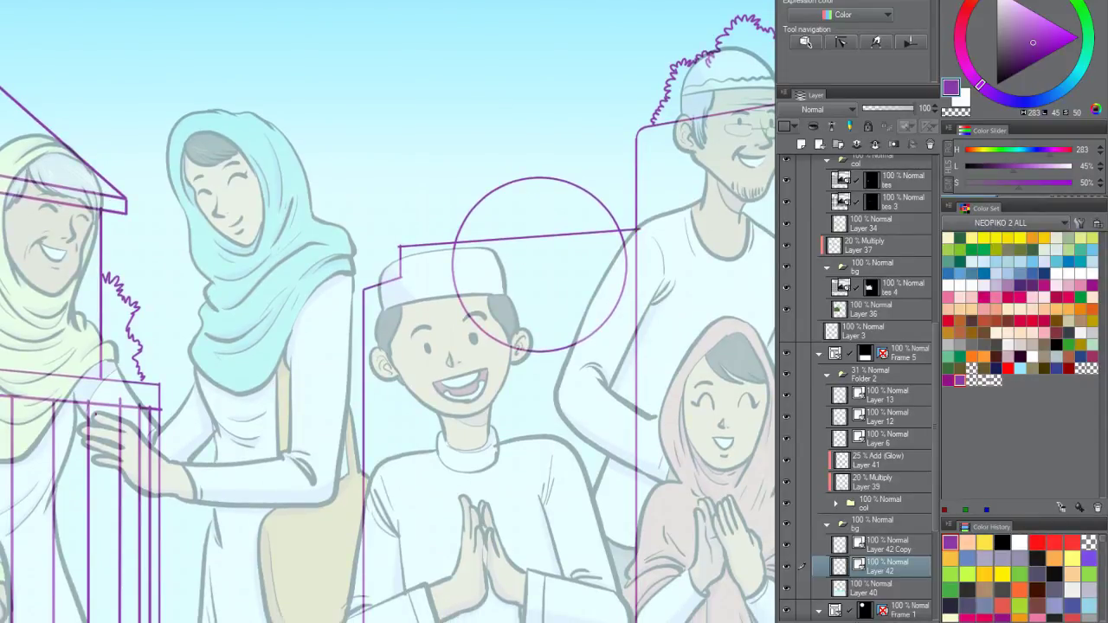
pyautogui.moveTo(379, 481); pyautogui.dragTo(409, 229)
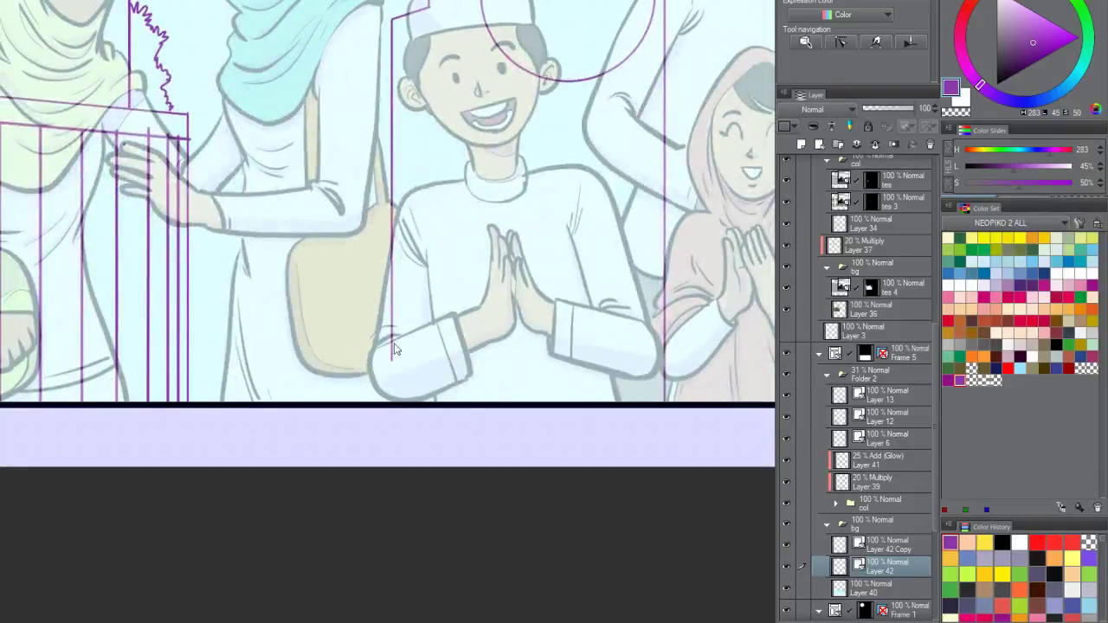
pyautogui.keyDown('ctrl'); pyautogui.keyDown('shift'); pyautogui.click(394, 349); pyautogui.keyUp('shift'); pyautogui.keyUp('ctrl')
pyautogui.keyDown('ctrl'); pyautogui.keyDown('shift'); pyautogui.click(393, 352); pyautogui.keyUp('shift'); pyautogui.keyUp('ctrl')
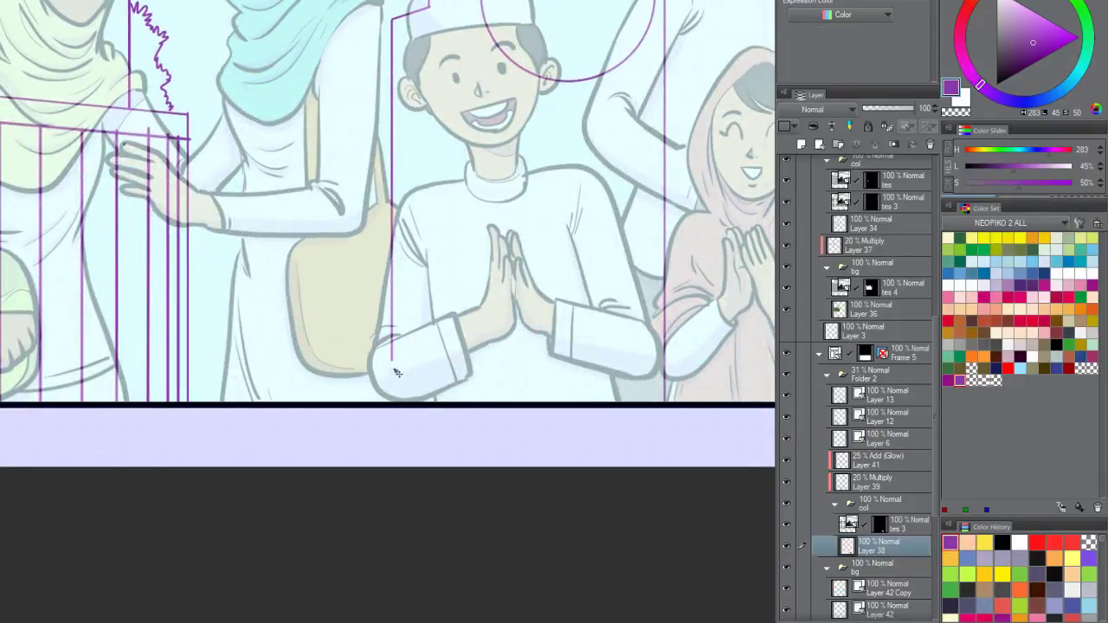
pyautogui.keyDown('ctrl'); pyautogui.click(394, 128); pyautogui.keyUp('ctrl')
pyautogui.moveTo(396, 360); pyautogui.dragTo(391, 415)
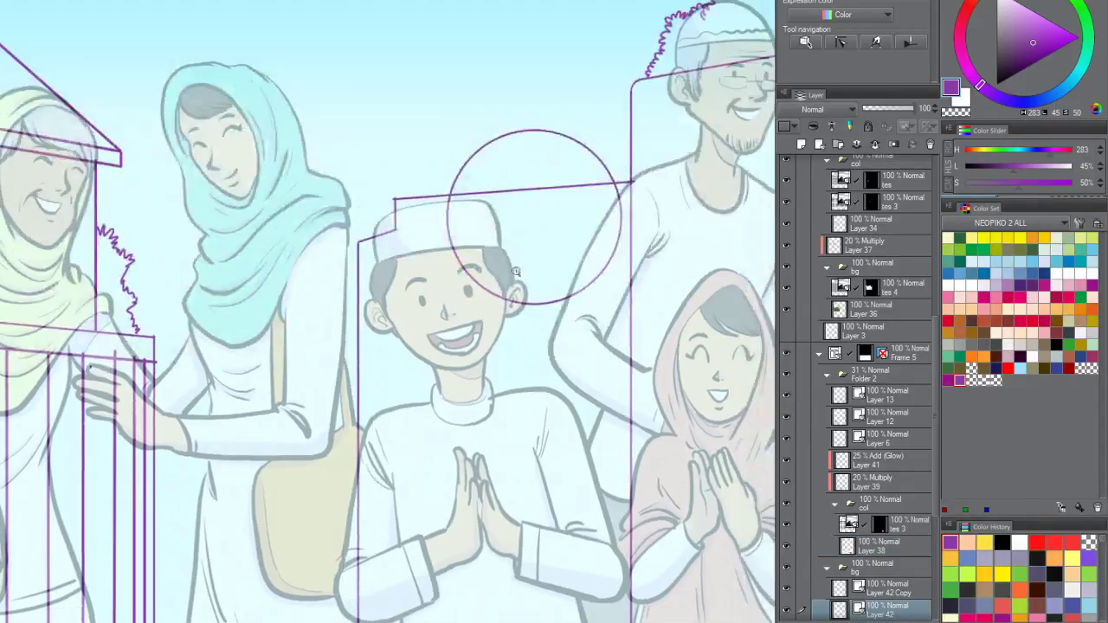
# Step: Erase the part of the circle beneath the mosque's roofline, leaving only the dome arc
pyautogui.click(516, 271)
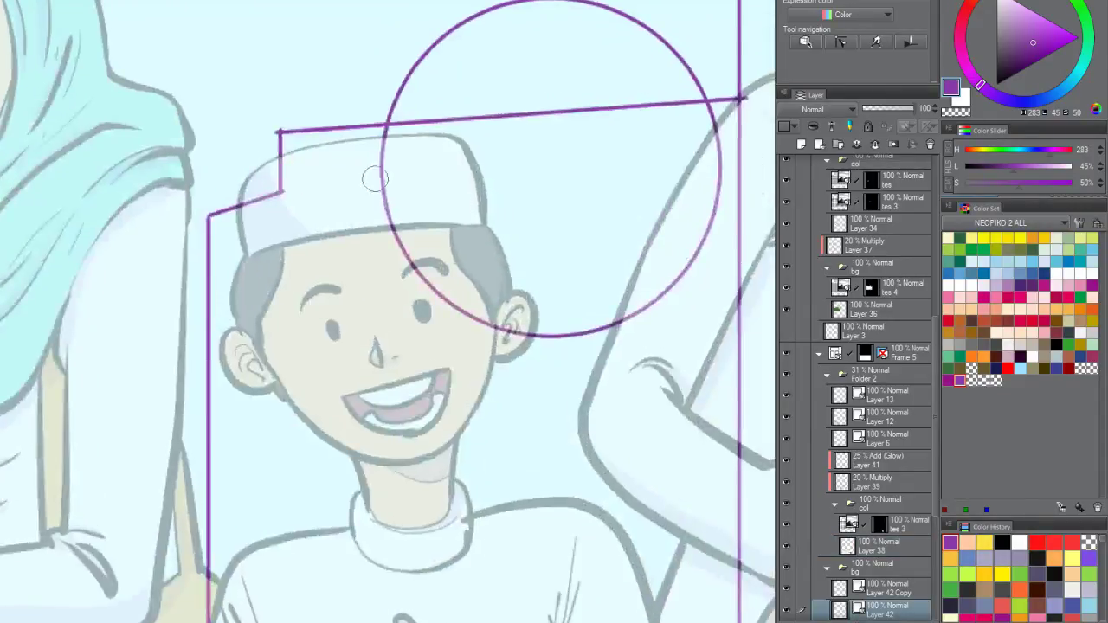
pyautogui.moveTo(389, 195)
pyautogui.mouseDown()
pyautogui.moveTo(648, 138)
pyautogui.moveTo(655, 185)
pyautogui.mouseUp()
pyautogui.click(598, 325)
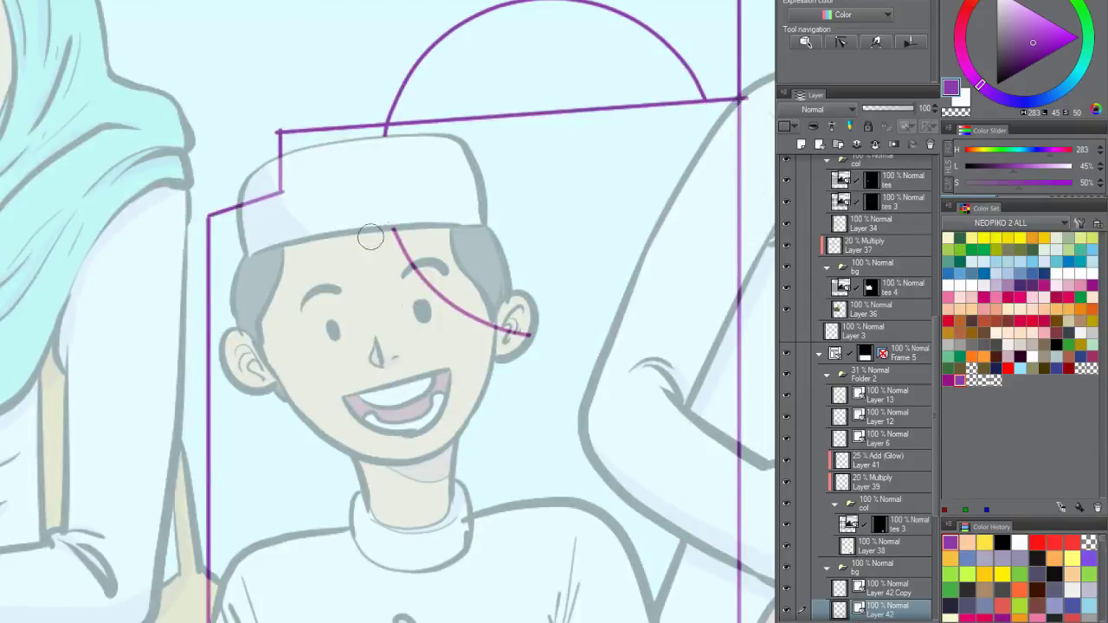
pyautogui.click(409, 255)
pyautogui.click(524, 334)
# Step: Draw a small finial on top of the dome with a crescent moon and a five-pointed star
pyautogui.scroll(-5, 379, 141)
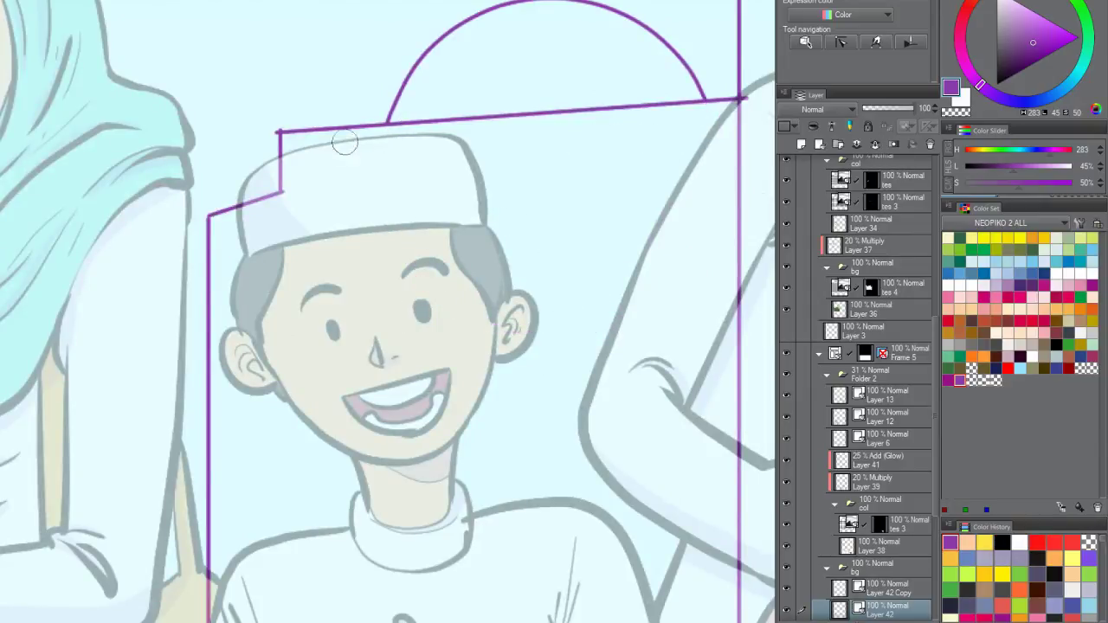
pyautogui.scroll(4, 343, 204)
pyautogui.scroll(3, 343, 205)
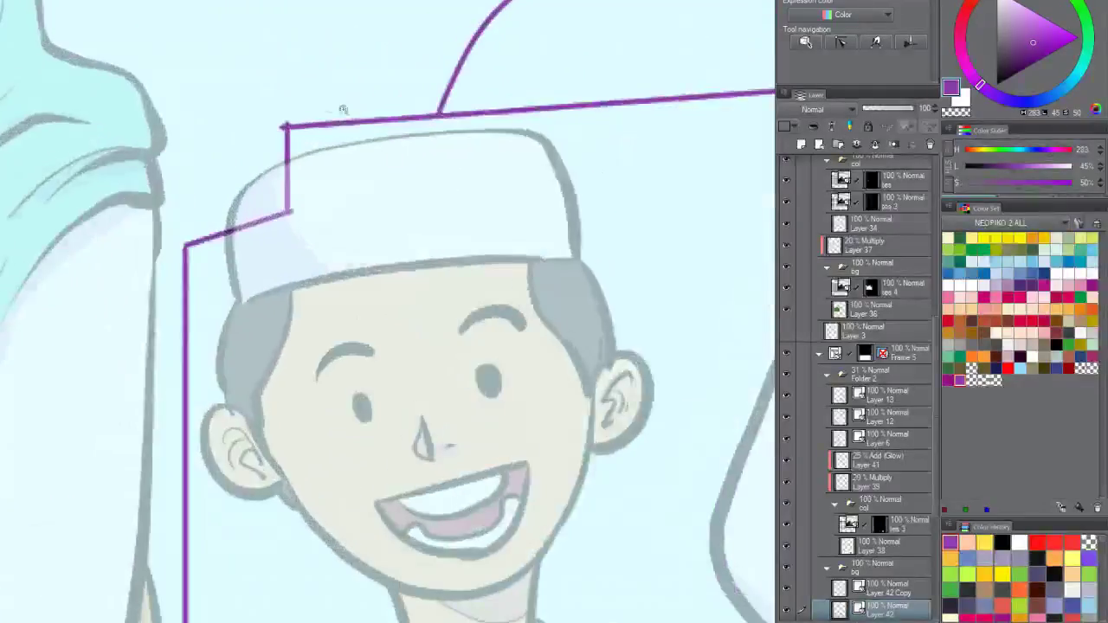
pyautogui.scroll(3, 347, 124)
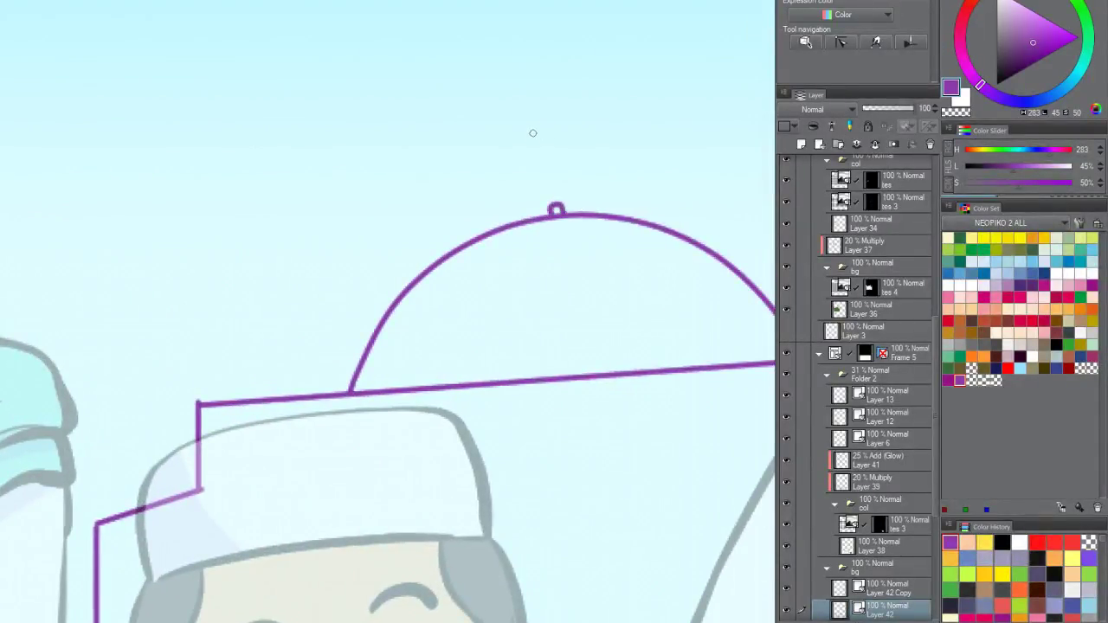
pyautogui.moveTo(525, 117); pyautogui.dragTo(585, 193)
pyautogui.moveTo(532, 120)
pyautogui.mouseDown()
pyautogui.moveTo(565, 180)
pyautogui.moveTo(592, 180)
pyautogui.mouseUp()
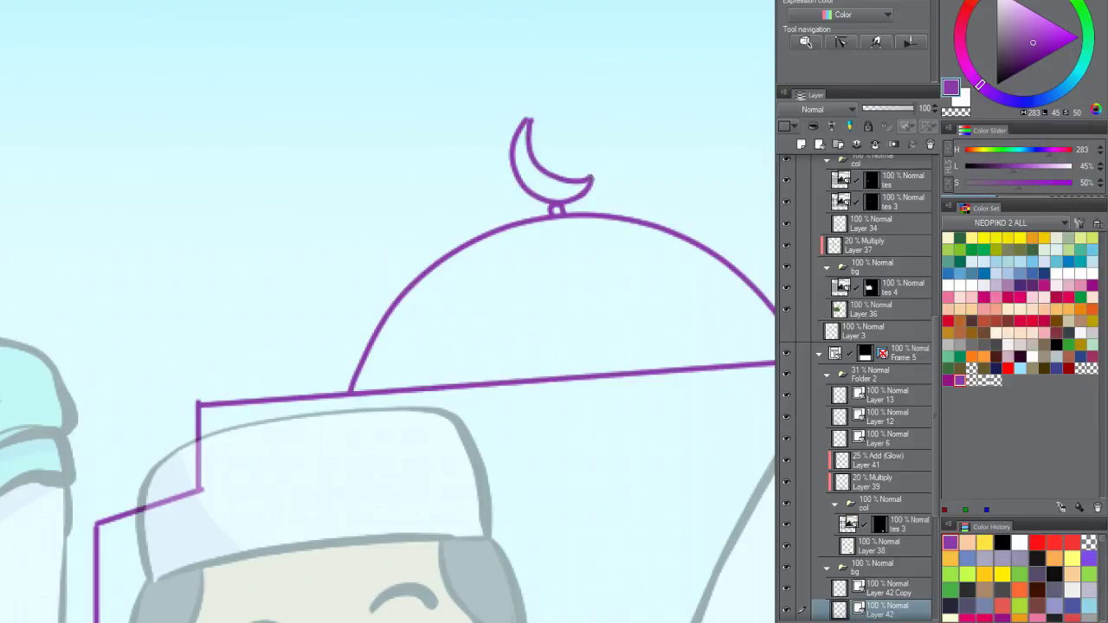
pyautogui.moveTo(554, 128)
pyautogui.mouseDown()
pyautogui.moveTo(537, 157)
pyautogui.moveTo(551, 173)
pyautogui.moveTo(582, 173)
pyautogui.moveTo(580, 141)
pyautogui.moveTo(592, 151)
pyautogui.mouseUp()
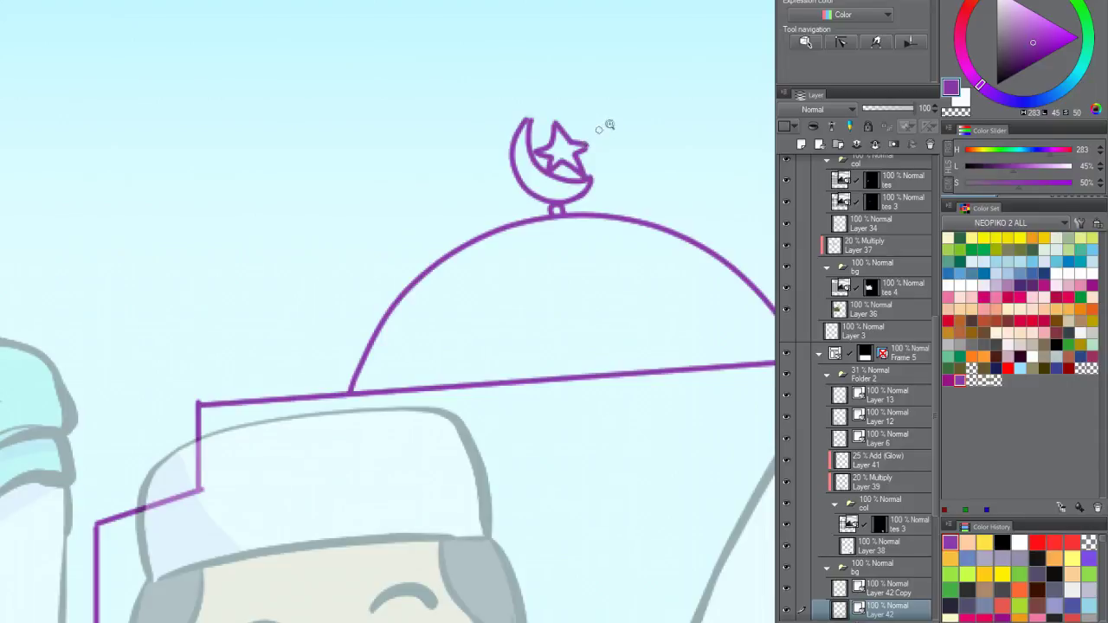
# Step: Examine the mosque and the rest of the background line art across the family panel
pyautogui.scroll(-5, 606, 123)
pyautogui.scroll(3, 613, 190)
pyautogui.scroll(-5, 614, 190)
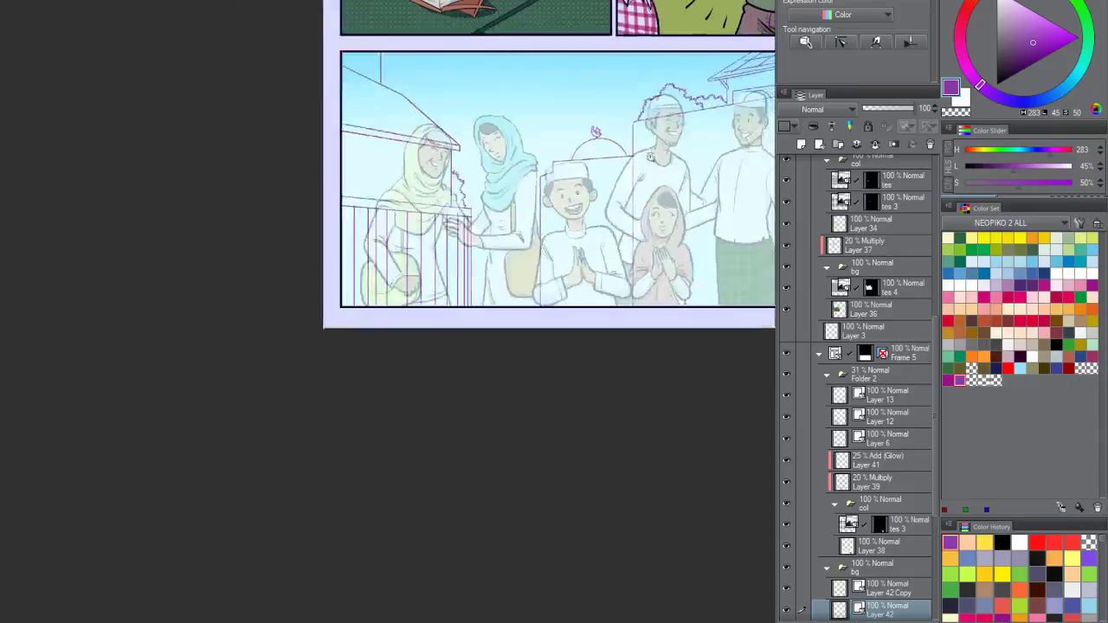
pyautogui.scroll(5, 599, 174)
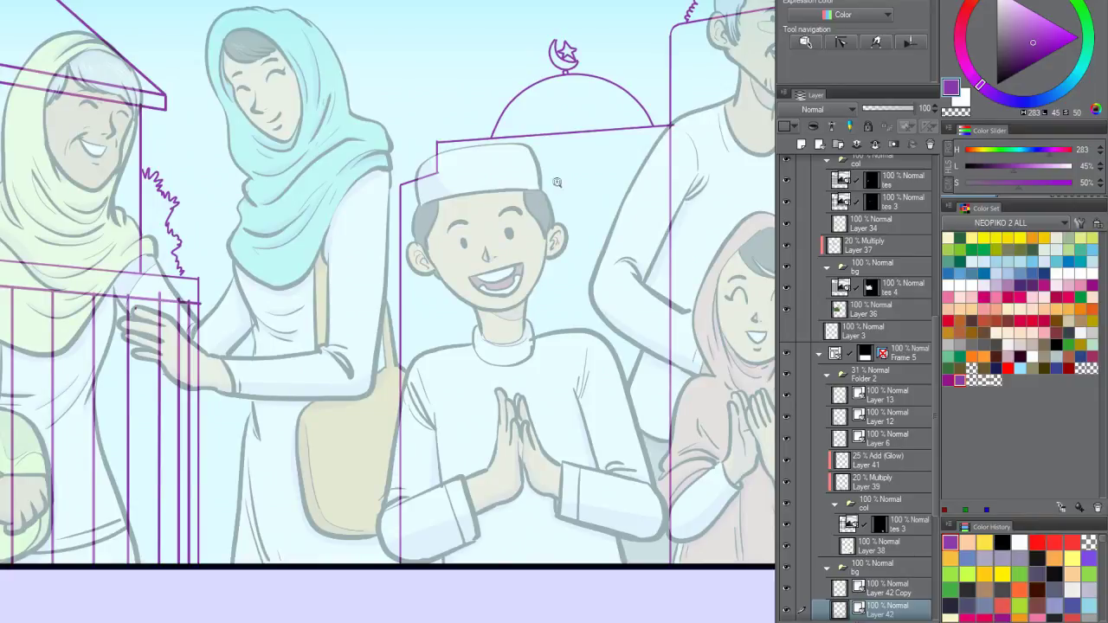
pyautogui.scroll(-5, 531, 202)
pyautogui.scroll(5, 492, 339)
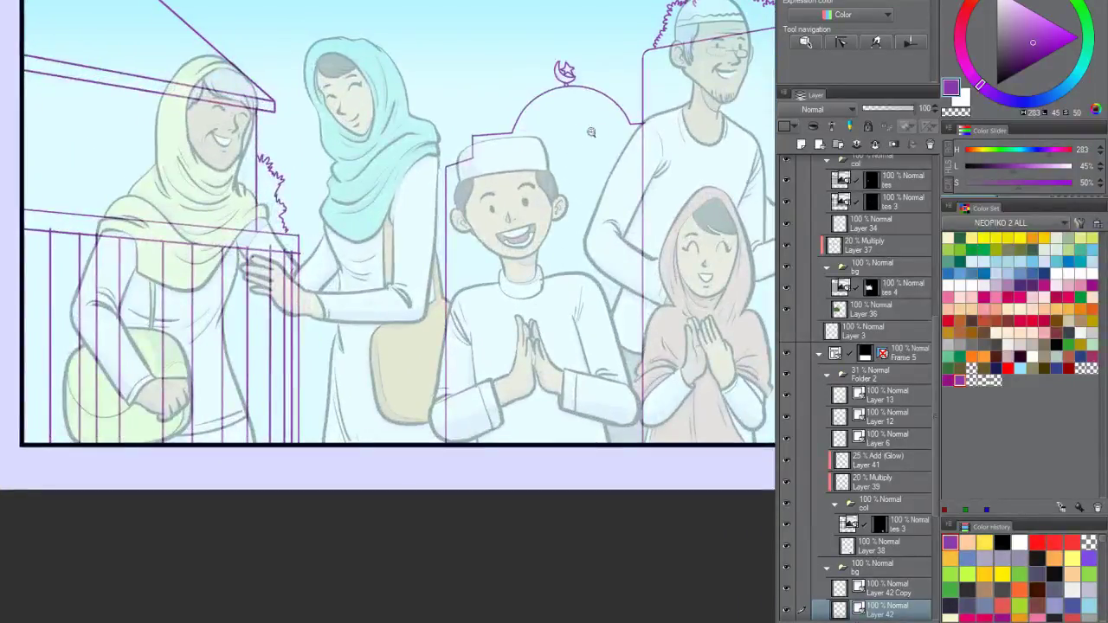
pyautogui.scroll(-5, 592, 133)
pyautogui.scroll(4, 612, 154)
pyautogui.scroll(-3, 612, 153)
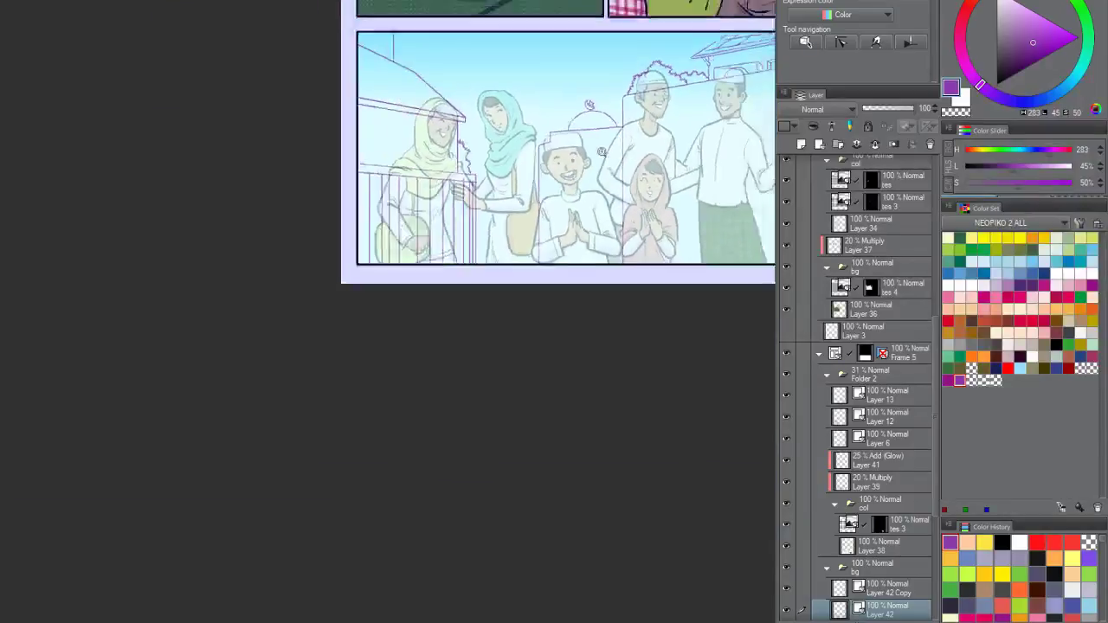
pyautogui.scroll(3, 612, 153)
pyautogui.scroll(-5, 528, 181)
pyautogui.scroll(5, 528, 181)
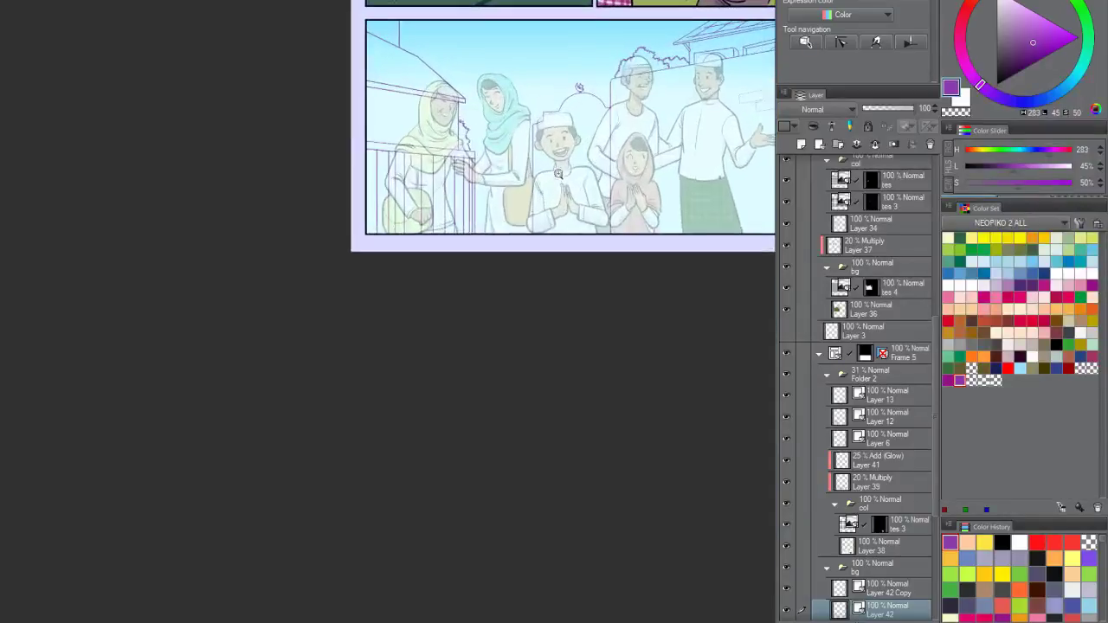
pyautogui.scroll(1, 578, 170)
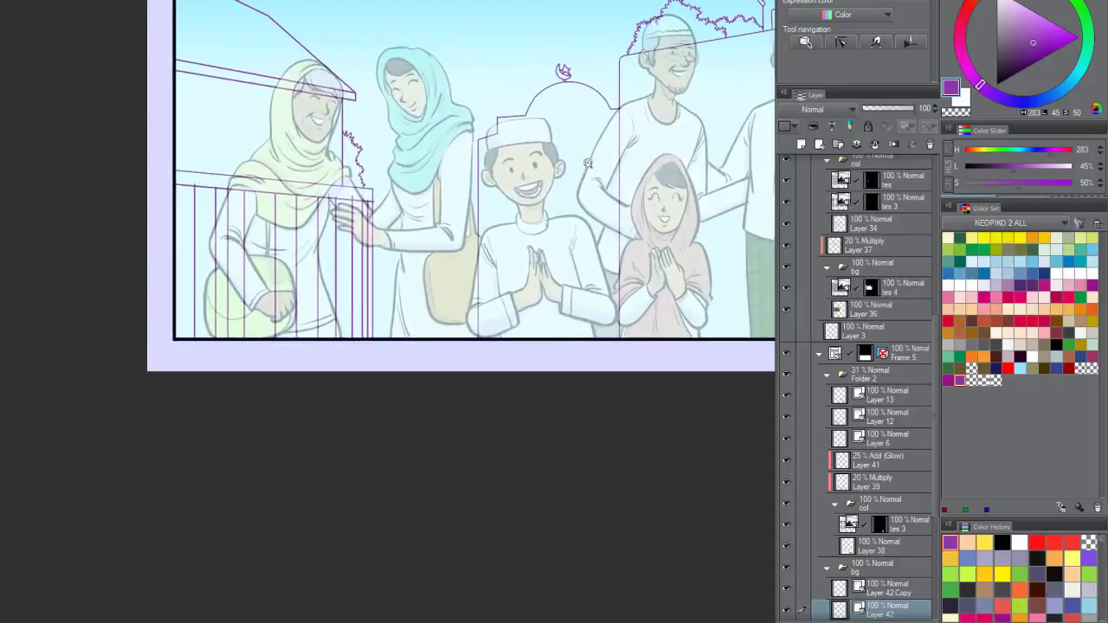
pyautogui.scroll(1, 571, 138)
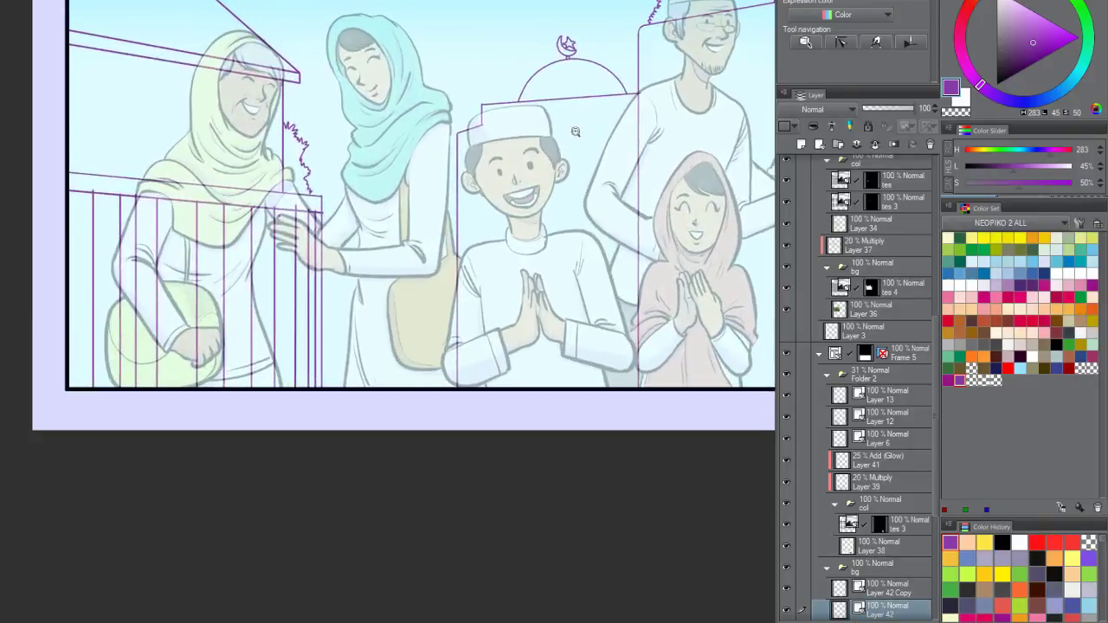
# Step: Hide the sky gradient on Layer 40 in the bg folder and select Layer 42 Copy
pyautogui.click(827, 567)
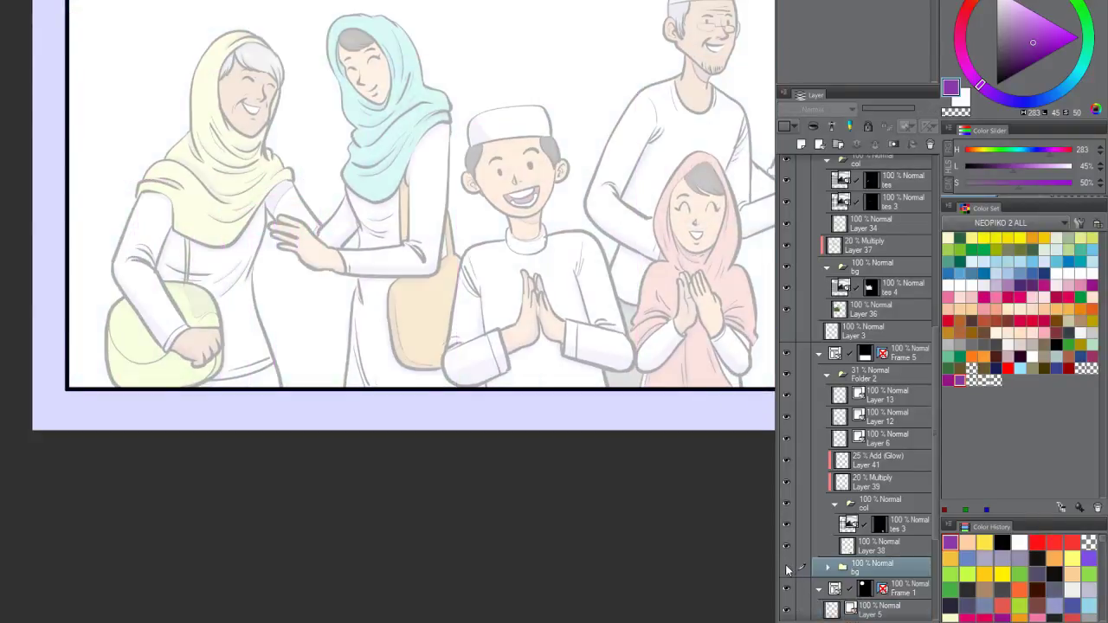
pyautogui.scroll(-3, 919, 519)
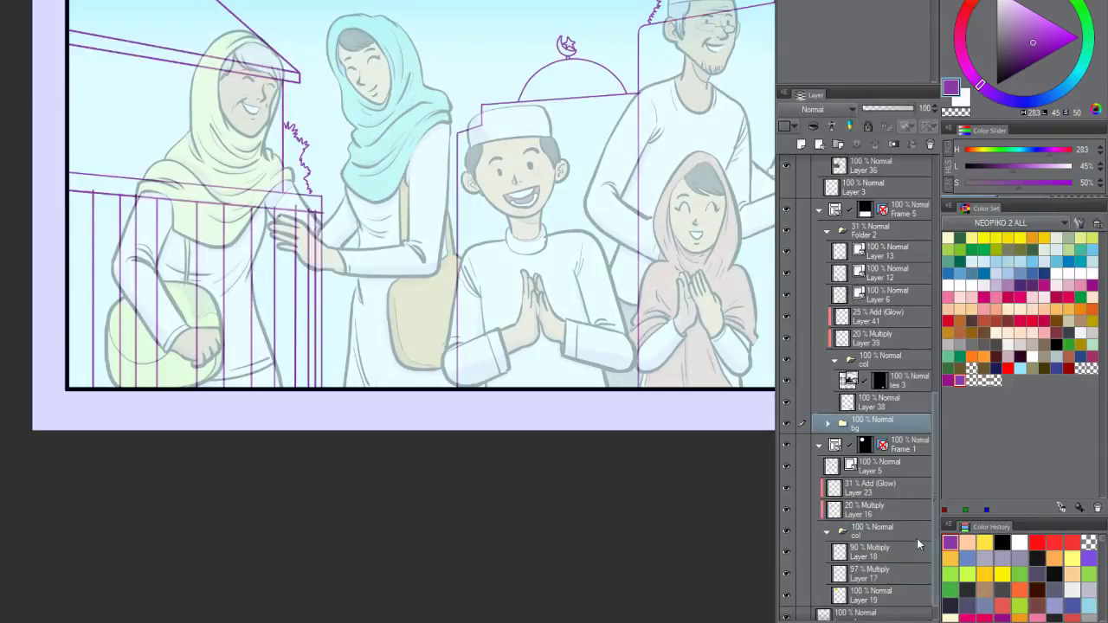
pyautogui.click(827, 424)
pyautogui.click(788, 489)
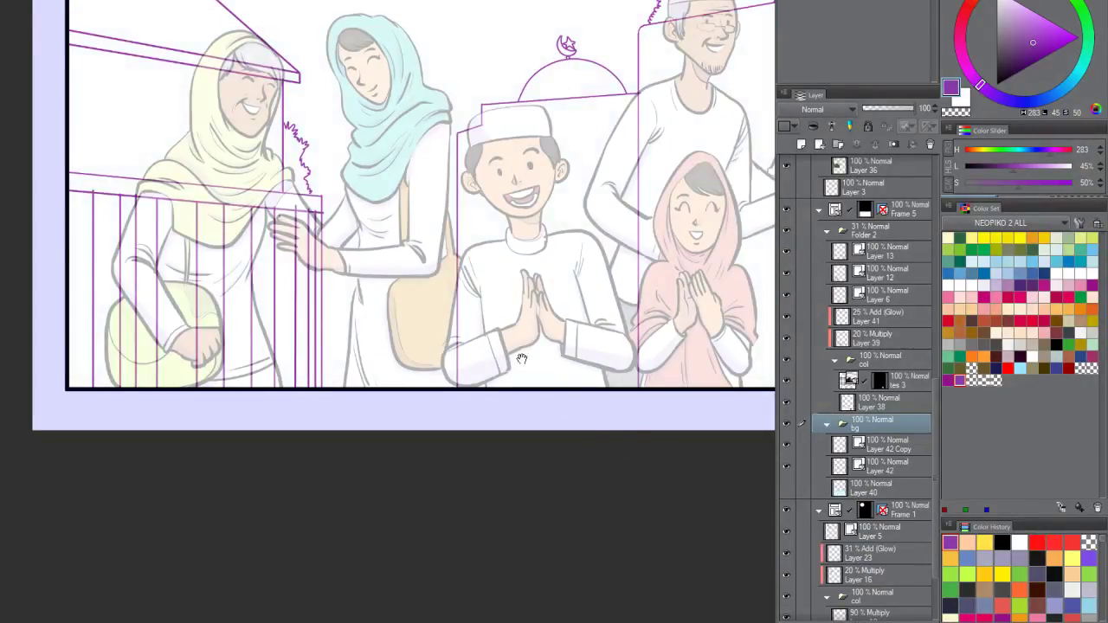
pyautogui.moveTo(522, 359); pyautogui.dragTo(446, 379)
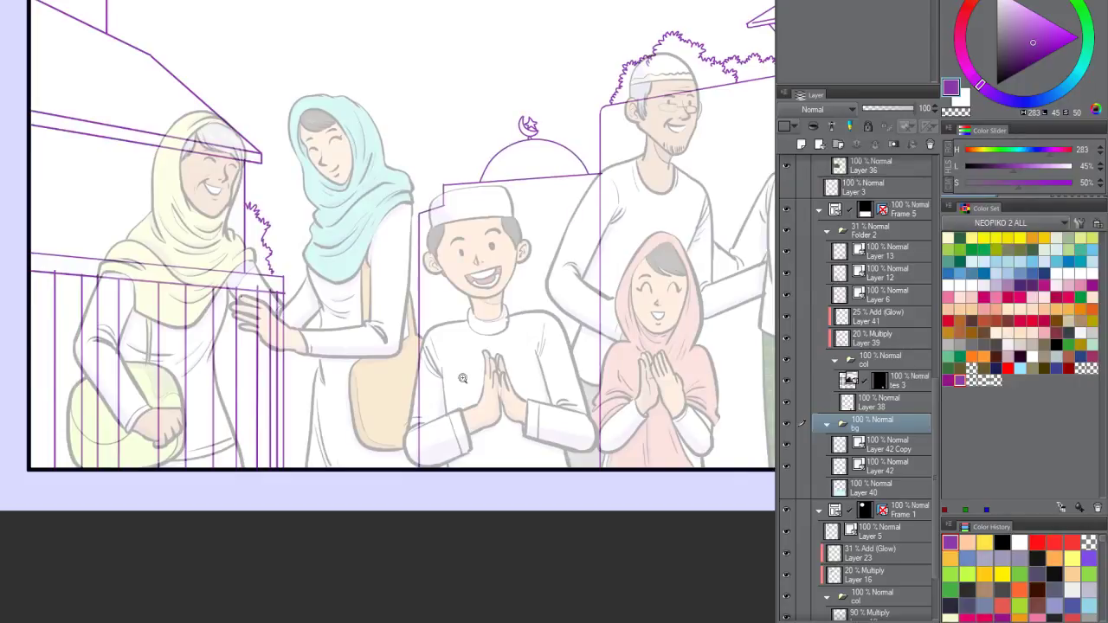
pyautogui.click(876, 450)
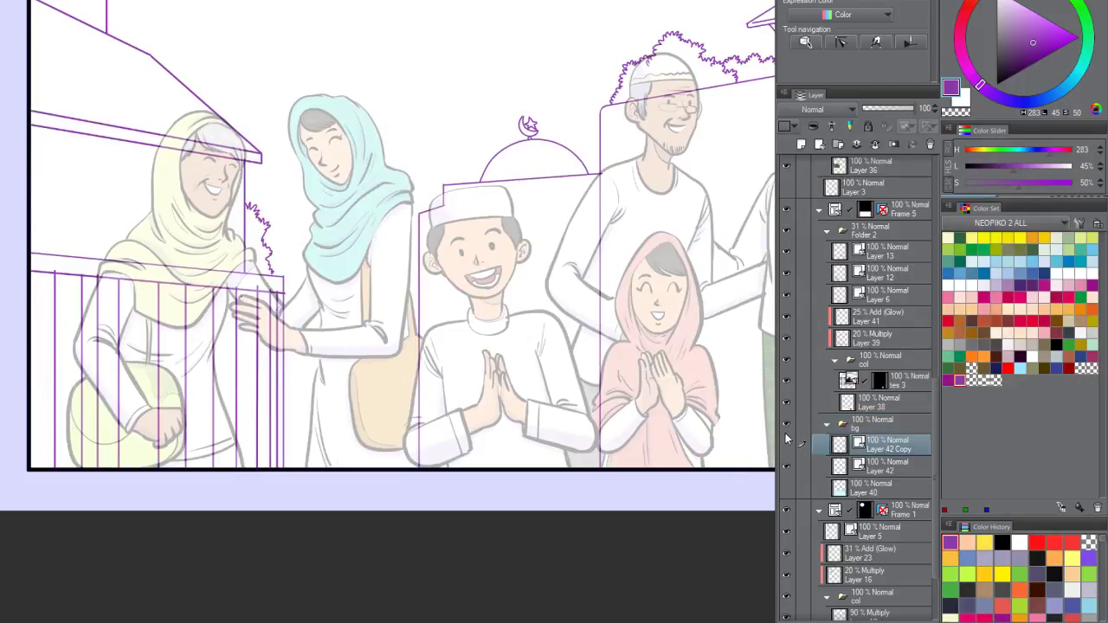
# Step: Merge Layer 42 Copy down into Layer 42 in the bg folder
pyautogui.click(786, 465)
pyautogui.click(786, 466)
pyautogui.hotkey('ctrl', 'e')
# Step: Collapse the col folder and Folder 2 of Frame 5, and hide Folder 2 so only the background line art shows
pyautogui.scroll(3, 498, 191)
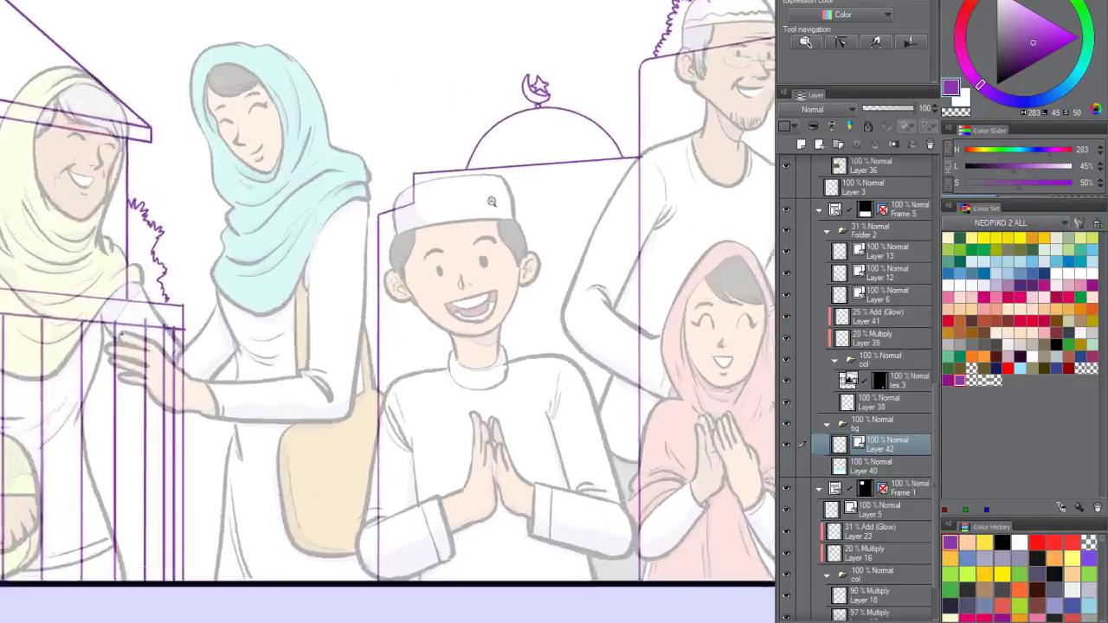
pyautogui.scroll(-2, 416, 199)
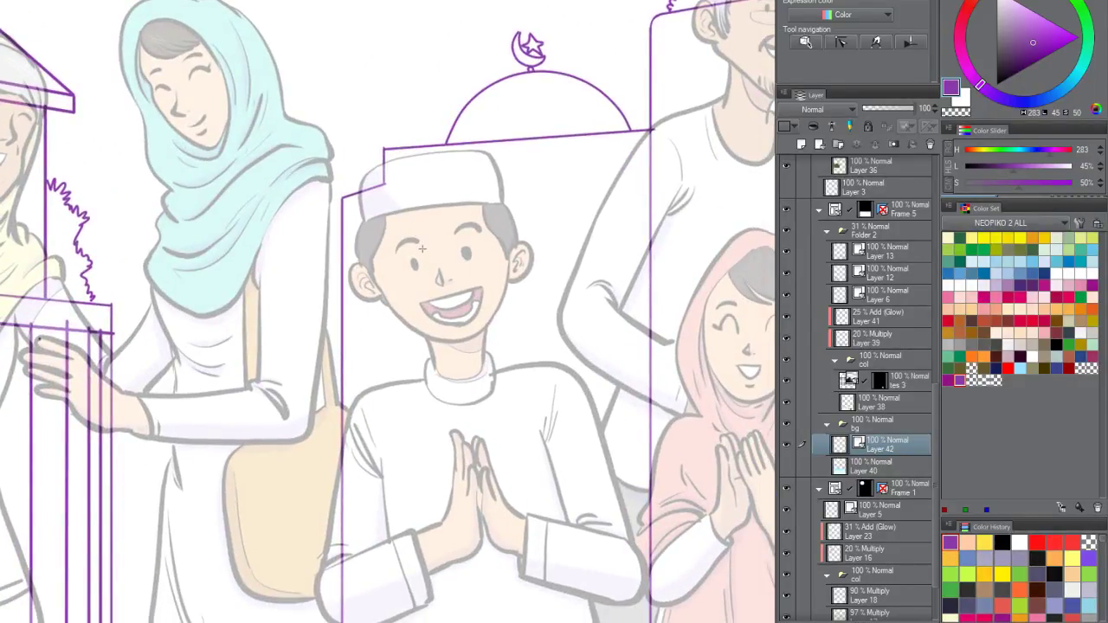
pyautogui.scroll(-5, 467, 227)
pyautogui.scroll(5, 396, 200)
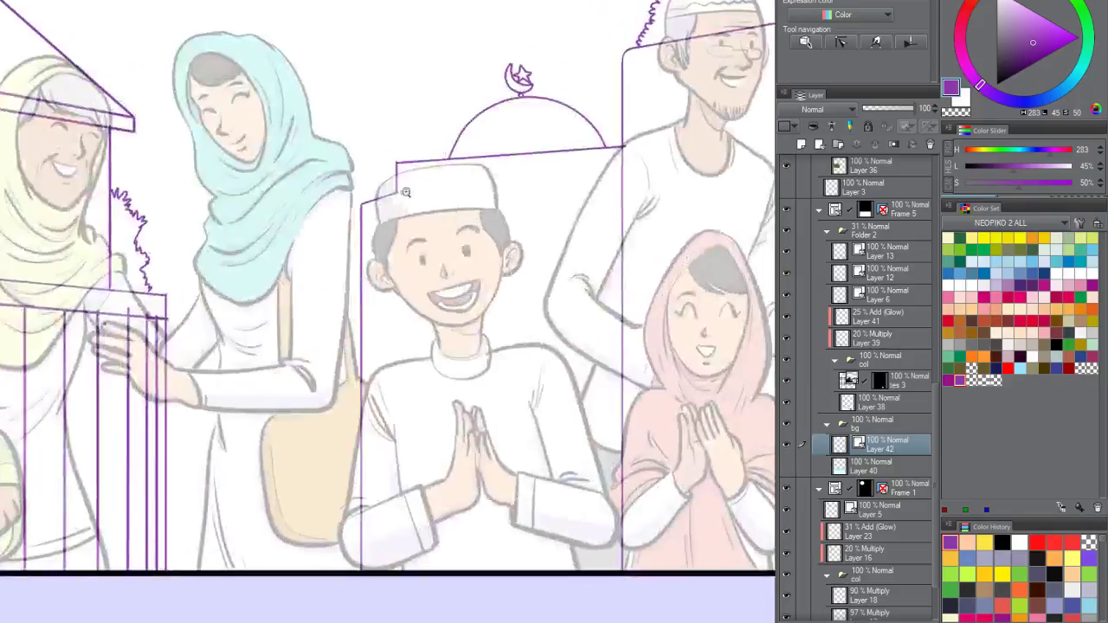
pyautogui.moveTo(354, 334); pyautogui.dragTo(371, 258)
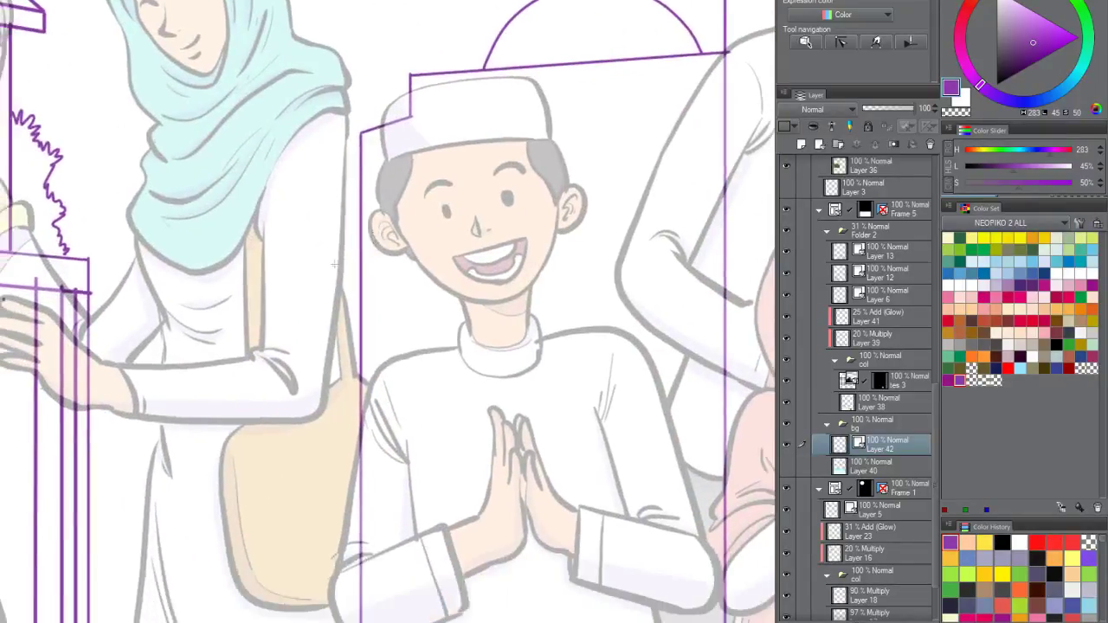
pyautogui.click(834, 360)
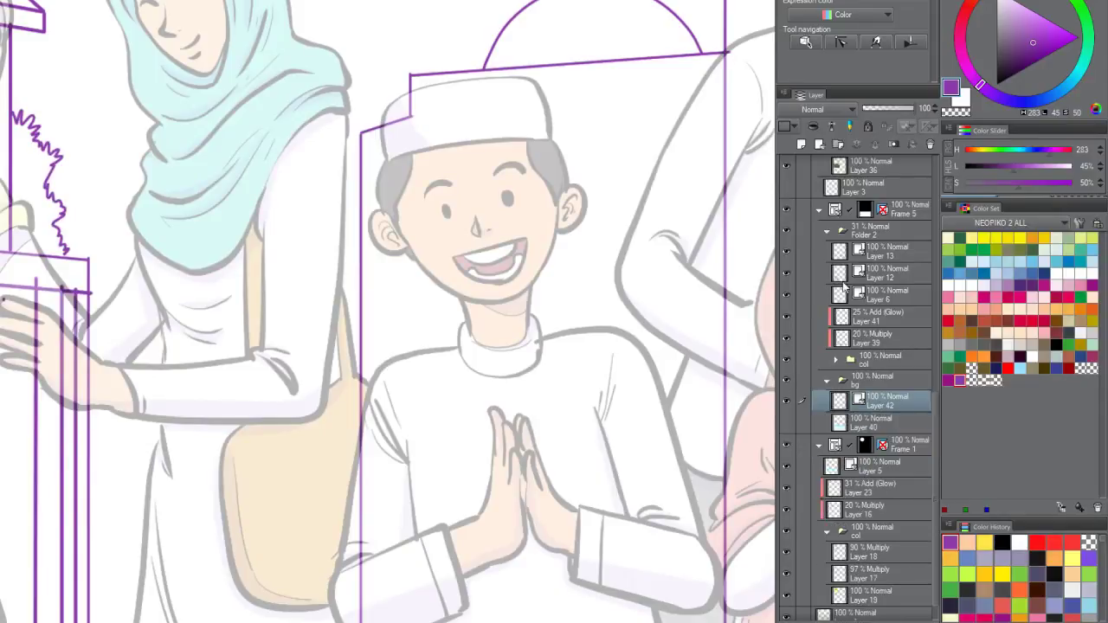
pyautogui.click(828, 232)
pyautogui.click(786, 331)
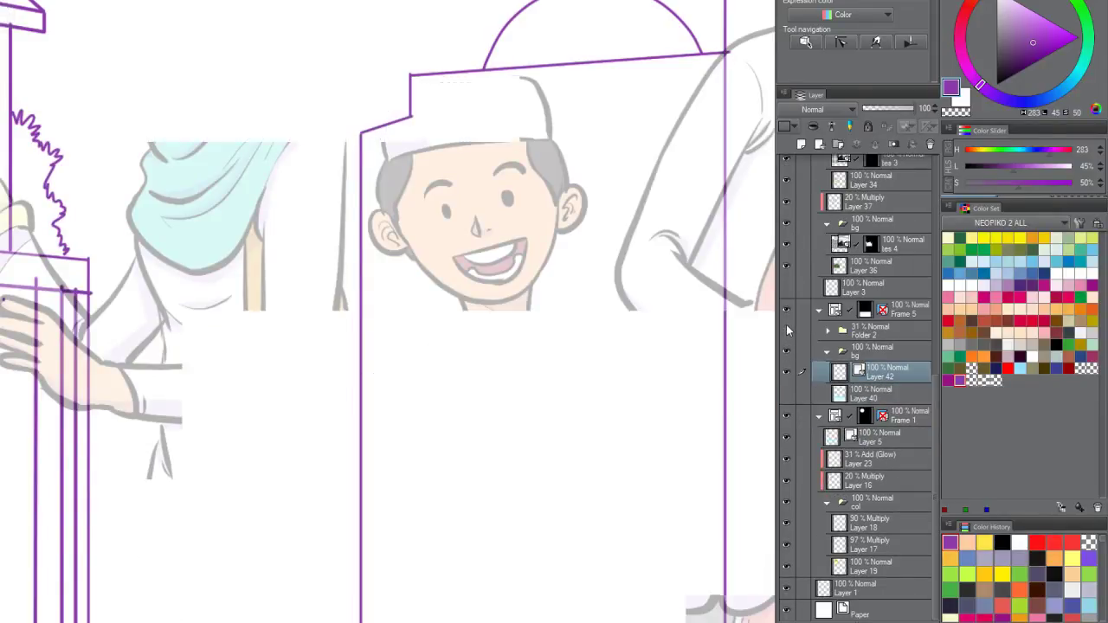
# Step: Bevel the upper corner of the mosque's roofline and draw a vertical wall edge from it down to the panel border
pyautogui.scroll(-4, 569, 309)
pyautogui.scroll(-2, 554, 367)
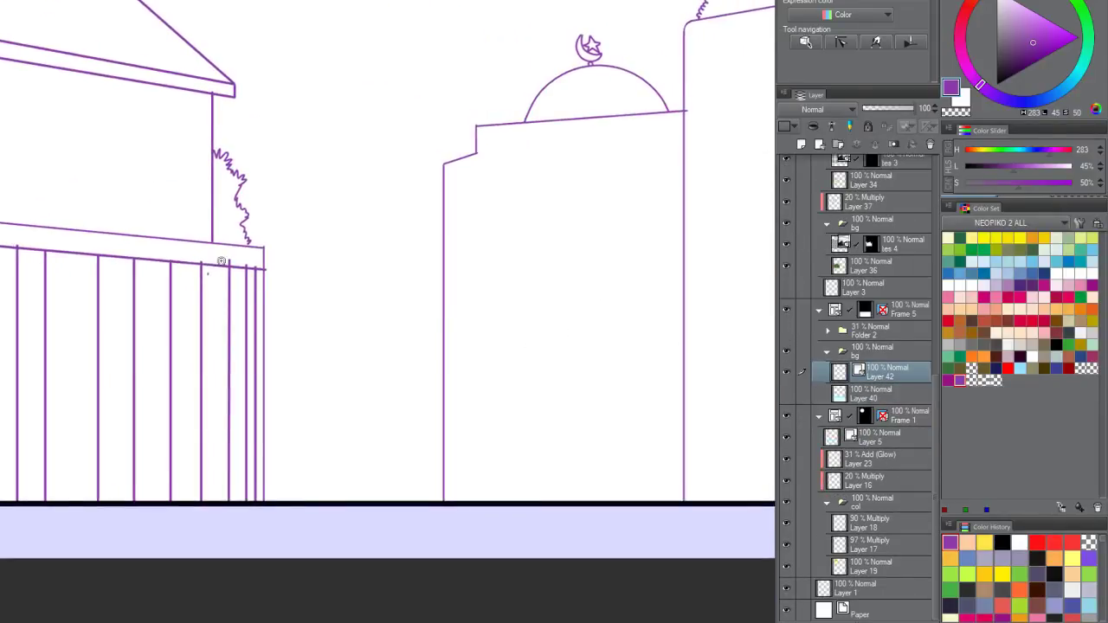
pyautogui.scroll(3, 233, 261)
pyautogui.scroll(-2, 384, 284)
pyautogui.moveTo(384, 284); pyautogui.dragTo(391, 321)
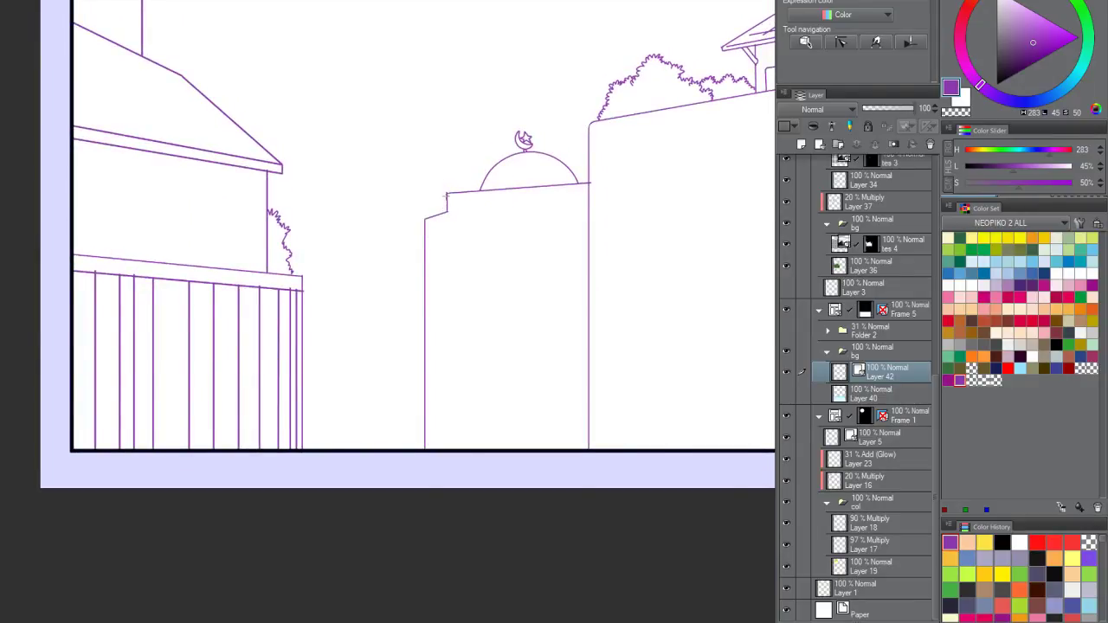
pyautogui.moveTo(461, 189); pyautogui.dragTo(459, 450)
pyautogui.scroll(4, 459, 177)
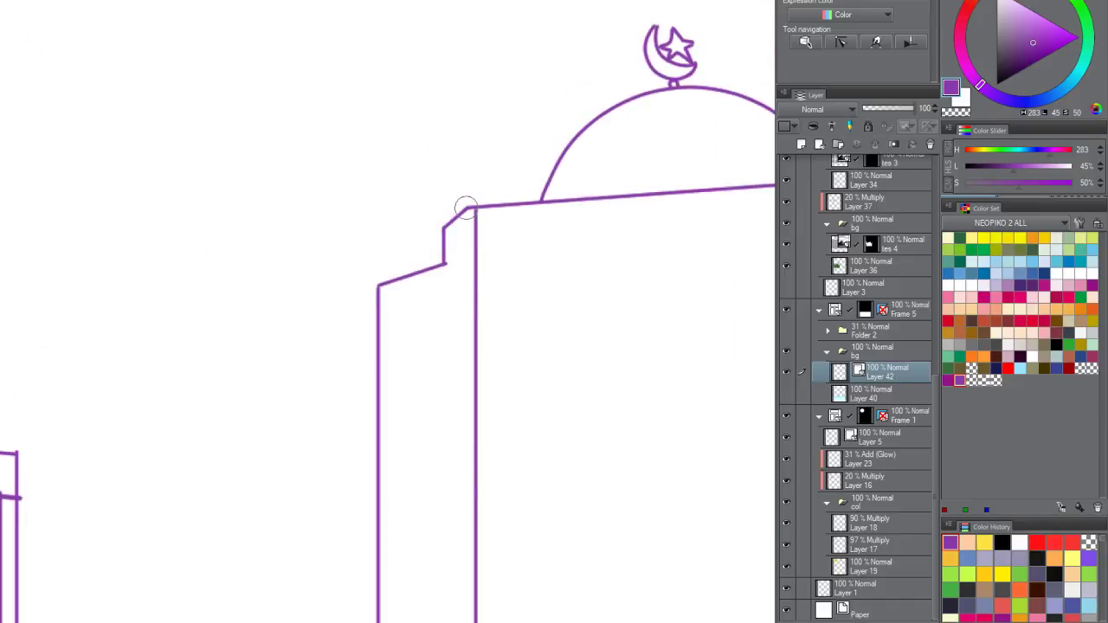
pyautogui.keyDown('ctrl'); pyautogui.click(474, 229); pyautogui.keyUp('ctrl')
pyautogui.moveTo(483, 210); pyautogui.dragTo(452, 215)
pyautogui.scroll(-4, 452, 215)
# Step: Add a lower tier to the mosque's stepped side with a sloping top, angled corner and vertical wall, and erase the overlapping lines
pyautogui.moveTo(529, 374); pyautogui.dragTo(472, 246)
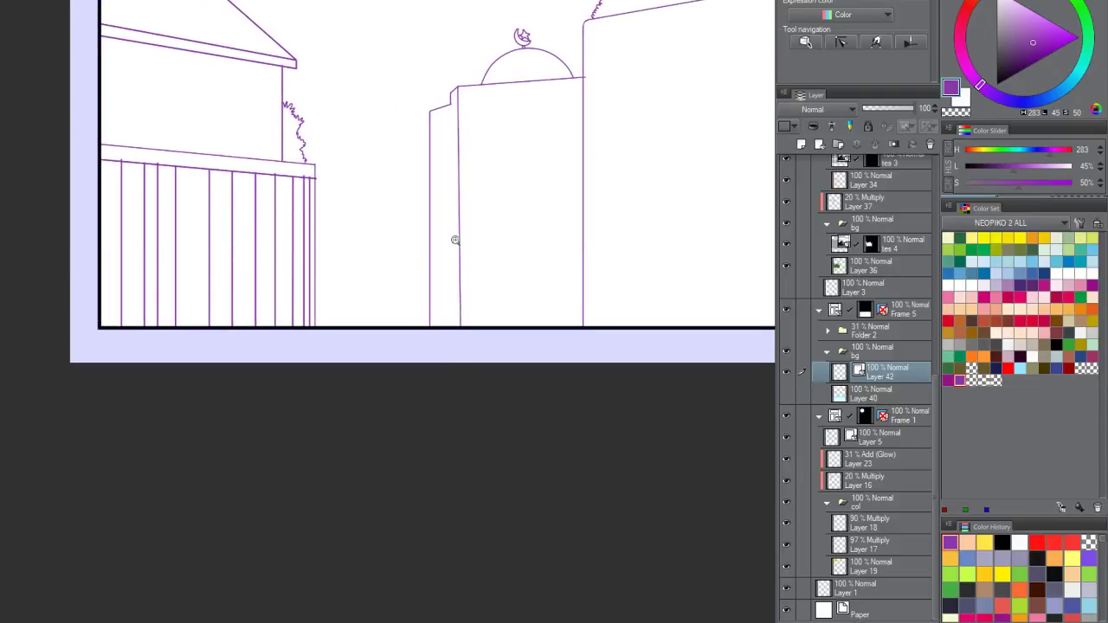
pyautogui.click(457, 218)
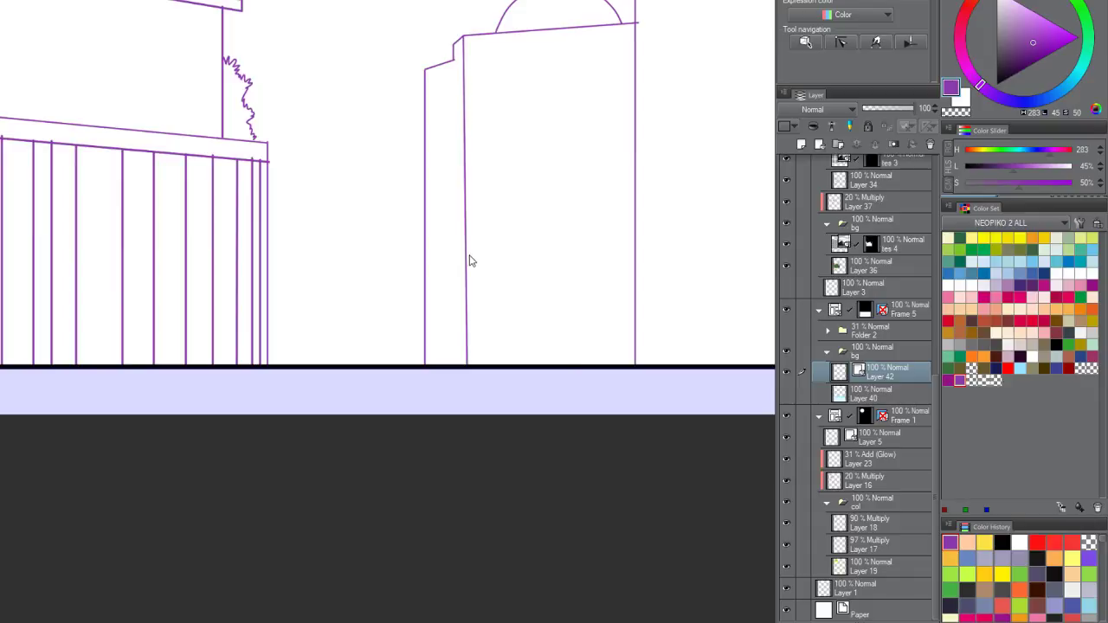
pyautogui.moveTo(466, 182); pyautogui.dragTo(459, 235)
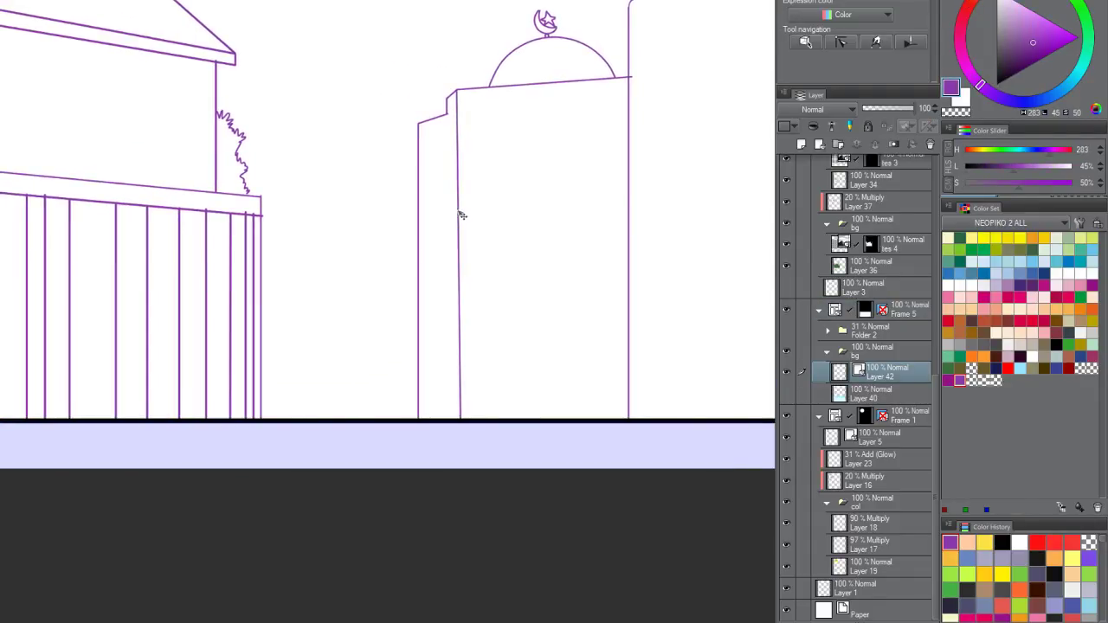
pyautogui.click(459, 214)
pyautogui.click(428, 242)
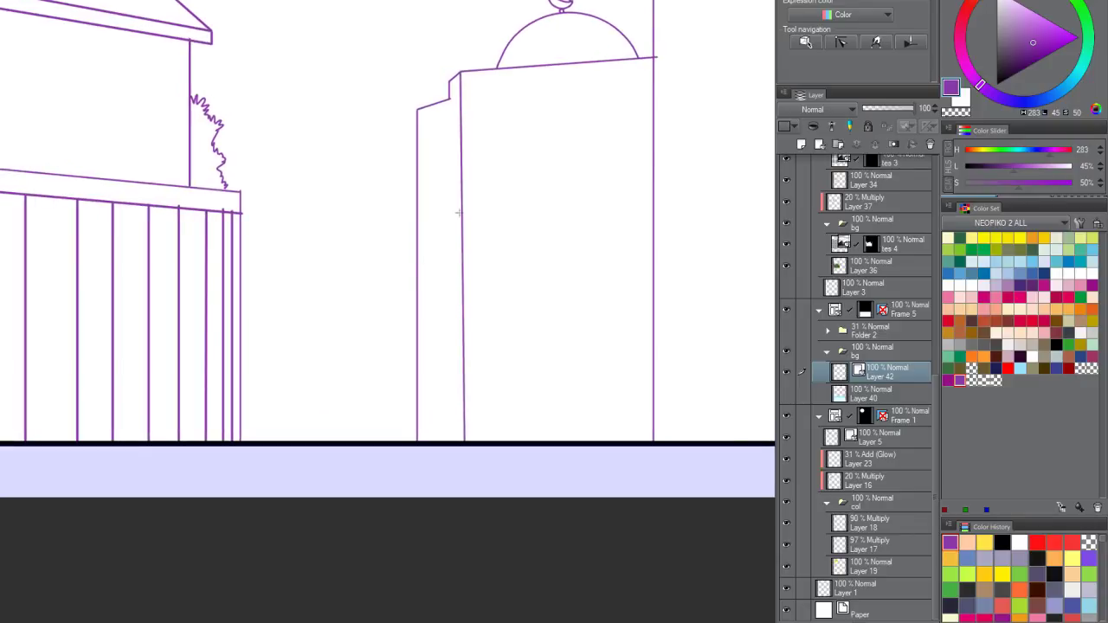
pyautogui.moveTo(495, 195); pyautogui.dragTo(366, 246)
pyautogui.hotkey('ctrl', 'z')
pyautogui.moveTo(481, 135)
pyautogui.mouseDown()
pyautogui.moveTo(358, 178)
pyautogui.moveTo(343, 174)
pyautogui.moveTo(316, 202)
pyautogui.mouseUp()
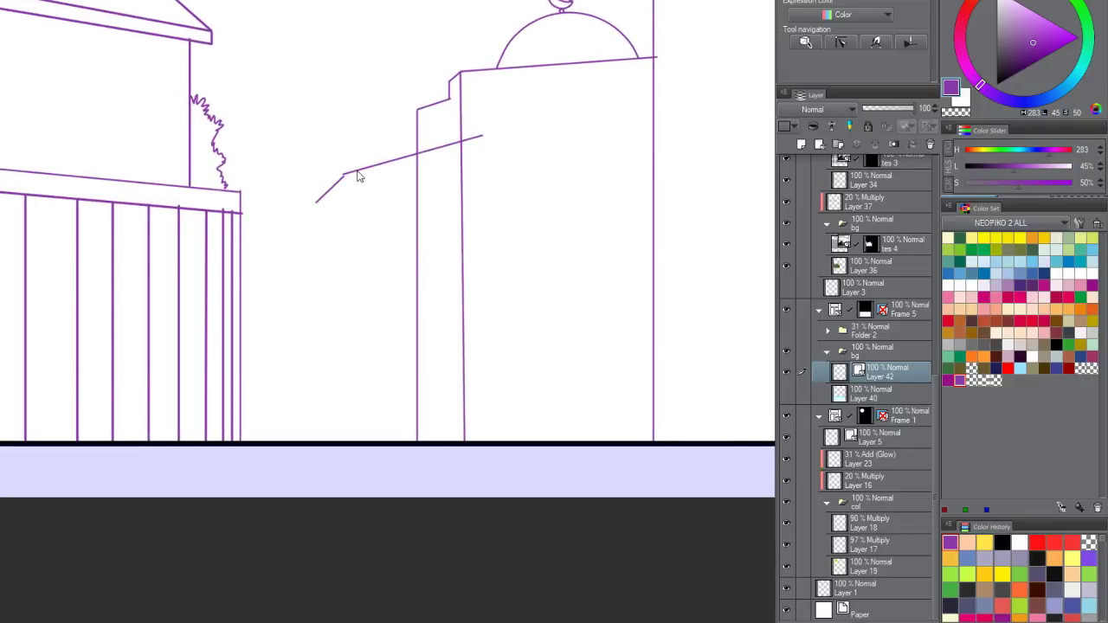
pyautogui.hotkey('ctrl', 'z')
pyautogui.moveTo(378, 153)
pyautogui.mouseDown()
pyautogui.moveTo(328, 213)
pyautogui.moveTo(335, 440)
pyautogui.mouseUp()
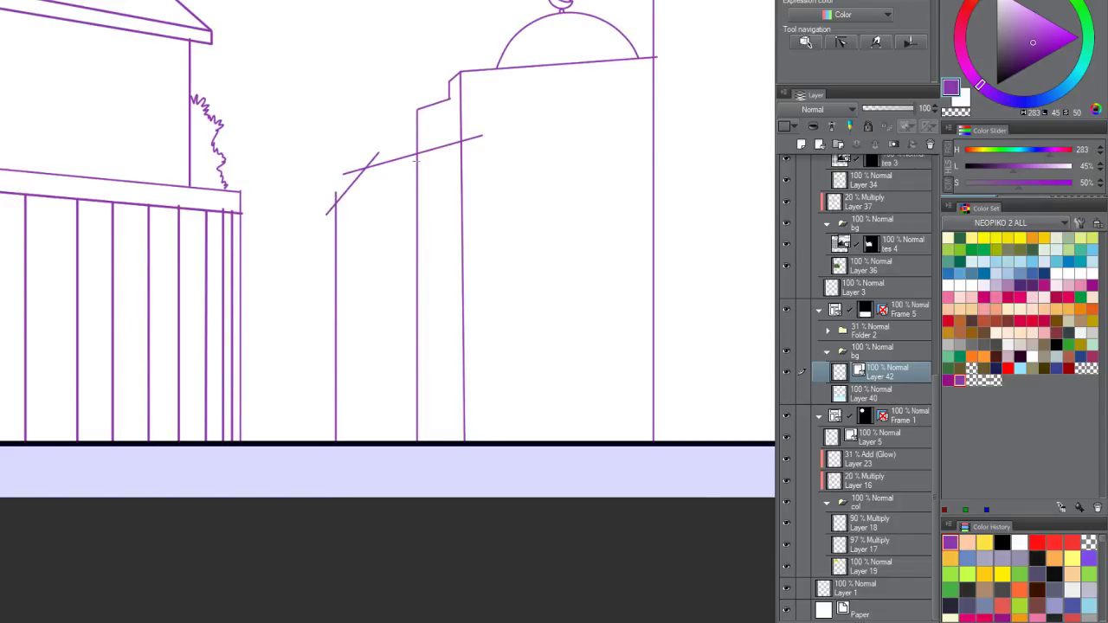
pyautogui.moveTo(370, 158); pyautogui.dragTo(350, 170)
pyautogui.click(330, 207)
pyautogui.click(349, 174)
pyautogui.click(437, 146)
pyautogui.click(413, 196)
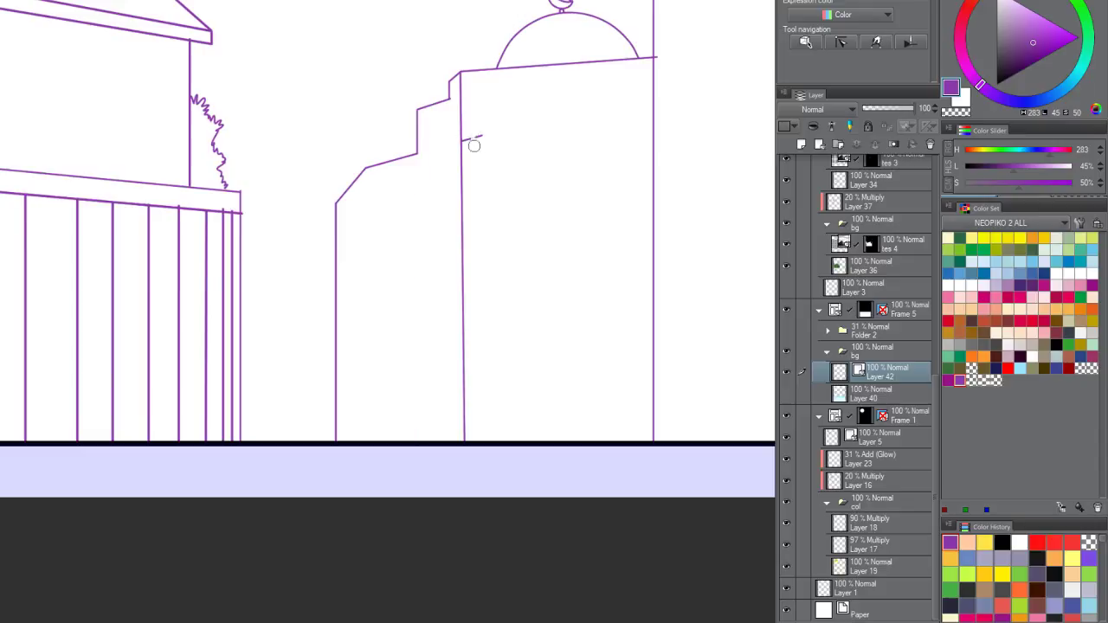
pyautogui.click(474, 140)
pyautogui.scroll(-5, 432, 234)
pyautogui.scroll(4, 499, 146)
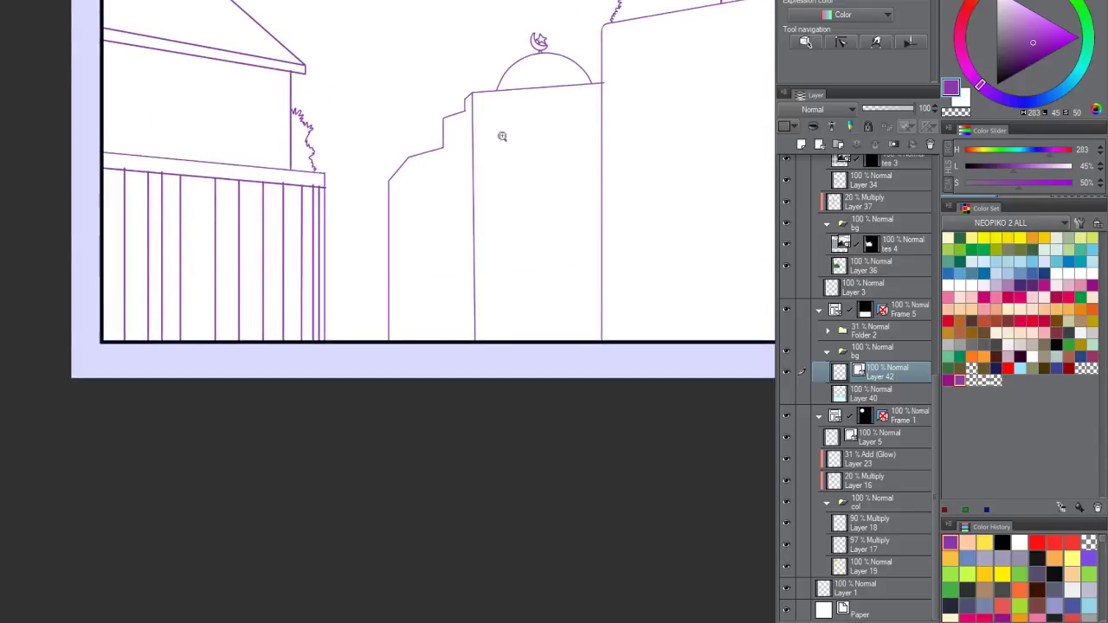
pyautogui.scroll(3, 502, 136)
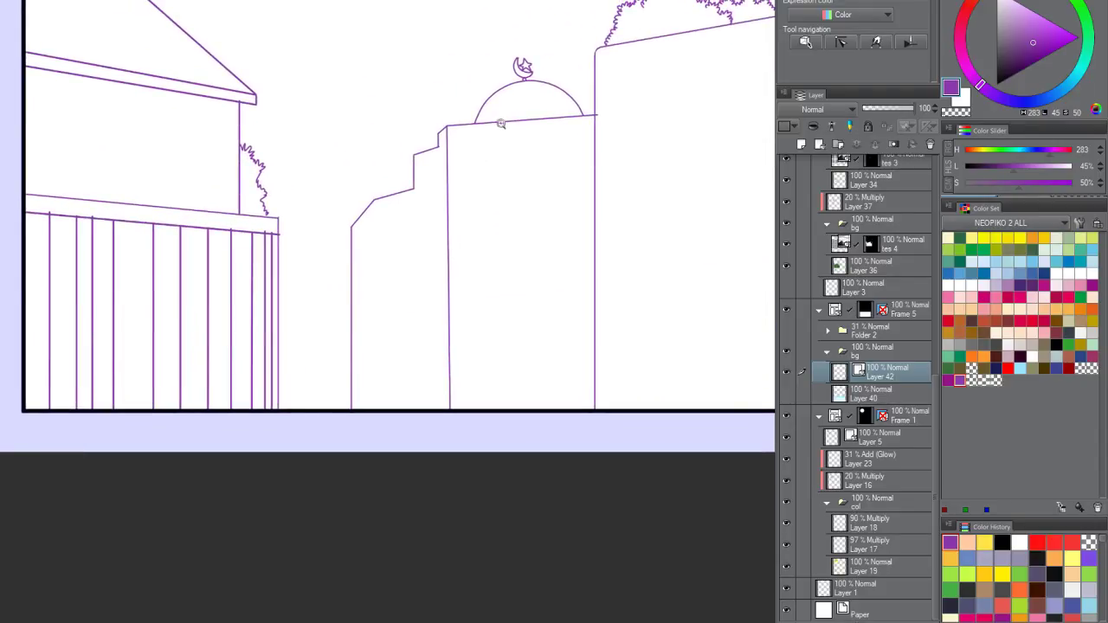
pyautogui.scroll(-4, 494, 138)
pyautogui.scroll(4, 477, 161)
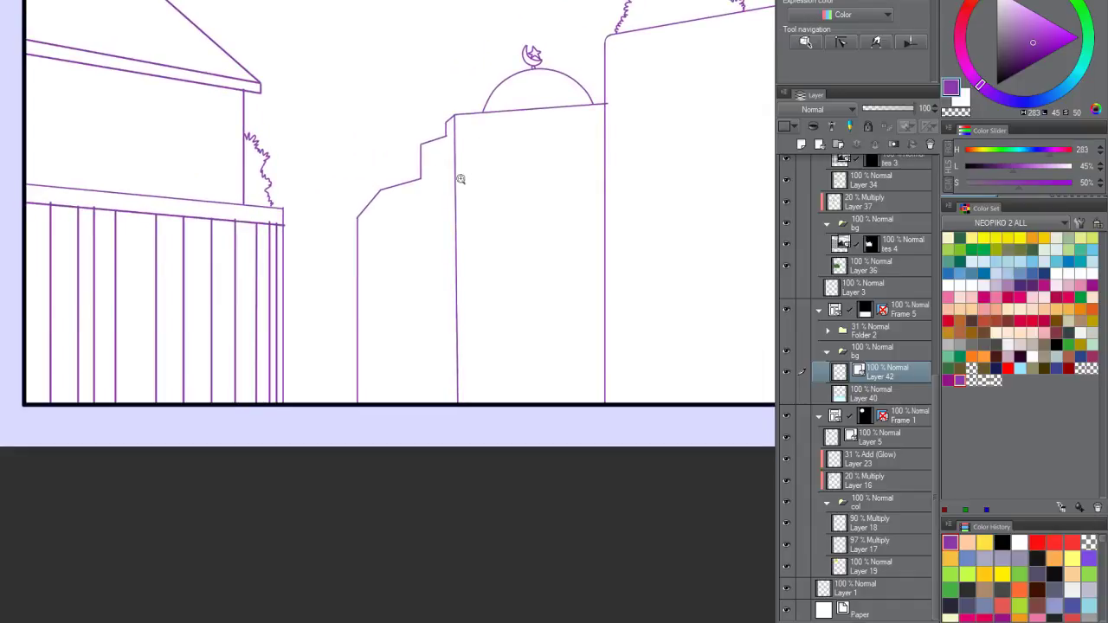
pyautogui.scroll(1, 443, 201)
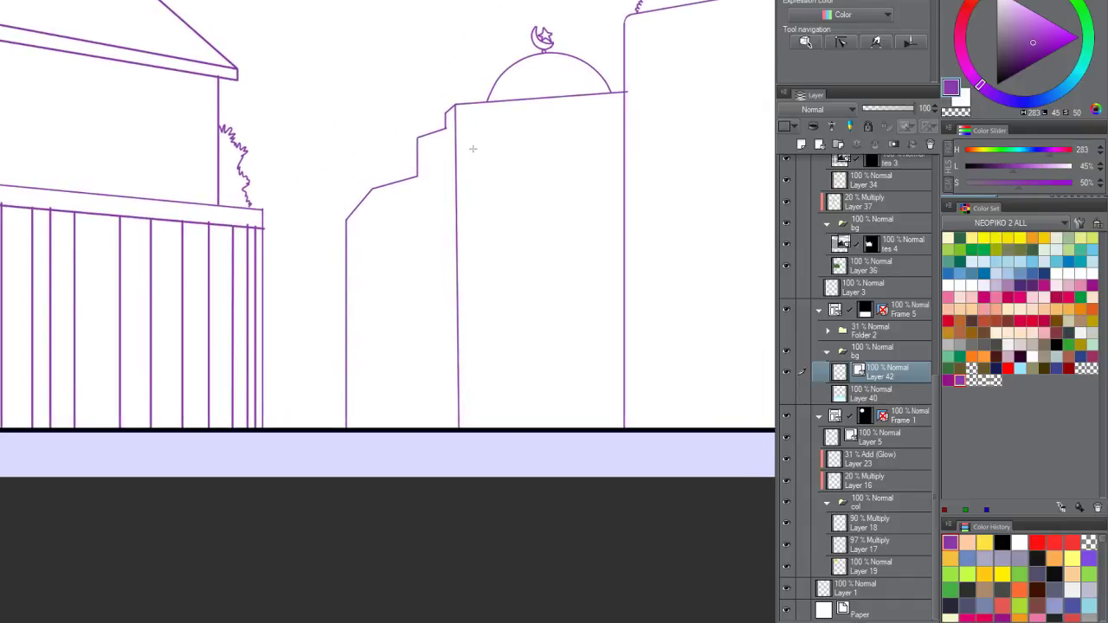
pyautogui.moveTo(417, 182); pyautogui.dragTo(418, 429)
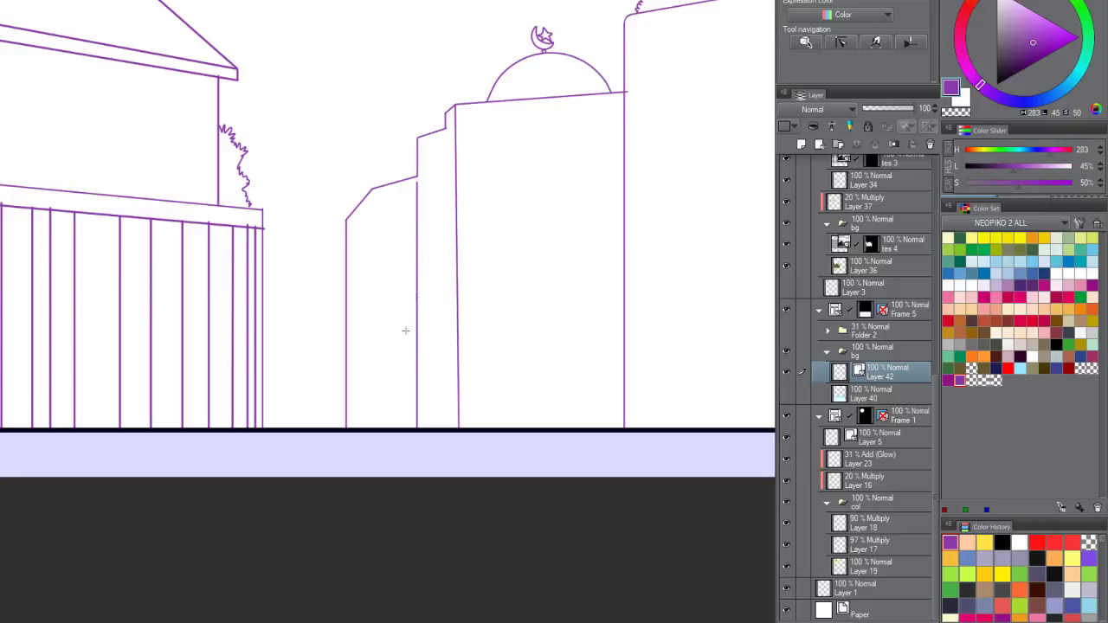
pyautogui.hotkey('ctrl', 'z')
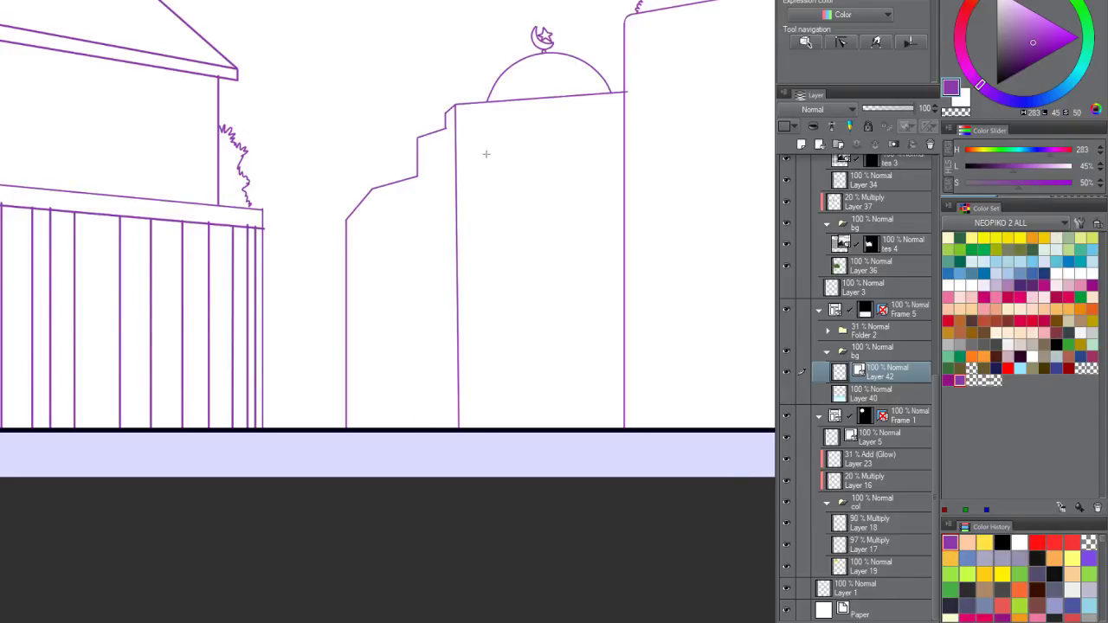
pyautogui.moveTo(436, 171)
pyautogui.mouseDown()
pyautogui.moveTo(427, 353)
pyautogui.moveTo(389, 229)
pyautogui.mouseUp()
pyautogui.hotkey('ctrl', 'z')
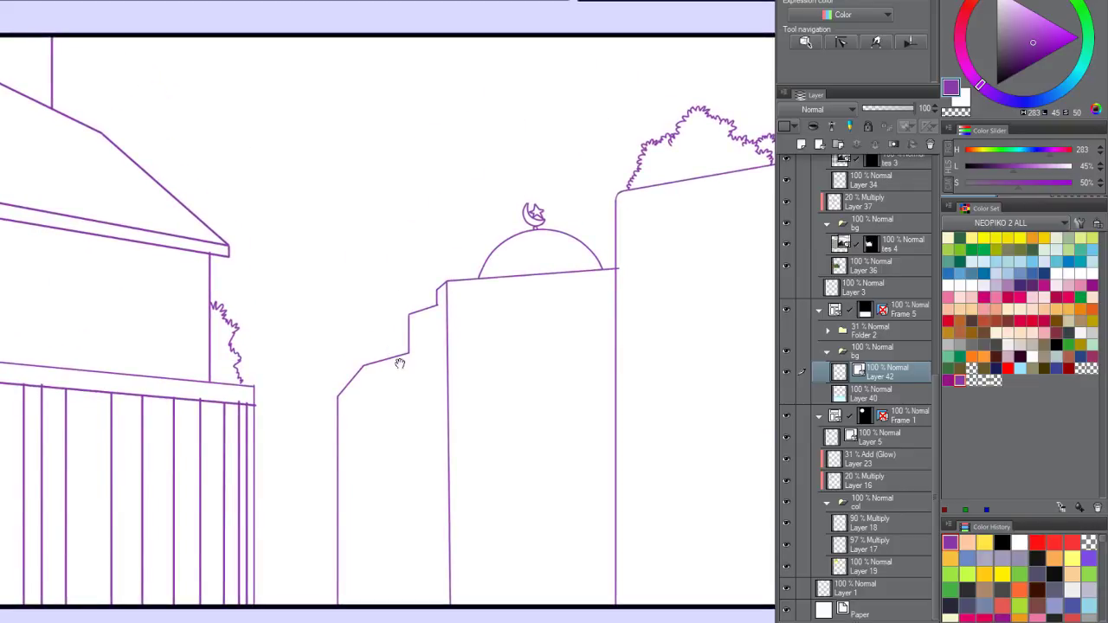
# Step: Draw a gabled house roof with a small eave notch in front of the mosque, and erase the mosque lines below the roof
pyautogui.moveTo(405, 393); pyautogui.dragTo(394, 255)
pyautogui.moveTo(283, 332); pyautogui.dragTo(474, 197)
pyautogui.hotkey('ctrl', 'z')
pyautogui.moveTo(312, 280)
pyautogui.mouseDown()
pyautogui.moveTo(493, 182)
pyautogui.moveTo(608, 212)
pyautogui.mouseUp()
pyautogui.hotkey('ctrl', 'z')
pyautogui.moveTo(461, 182)
pyautogui.mouseDown()
pyautogui.moveTo(648, 222)
pyautogui.moveTo(654, 235)
pyautogui.mouseUp()
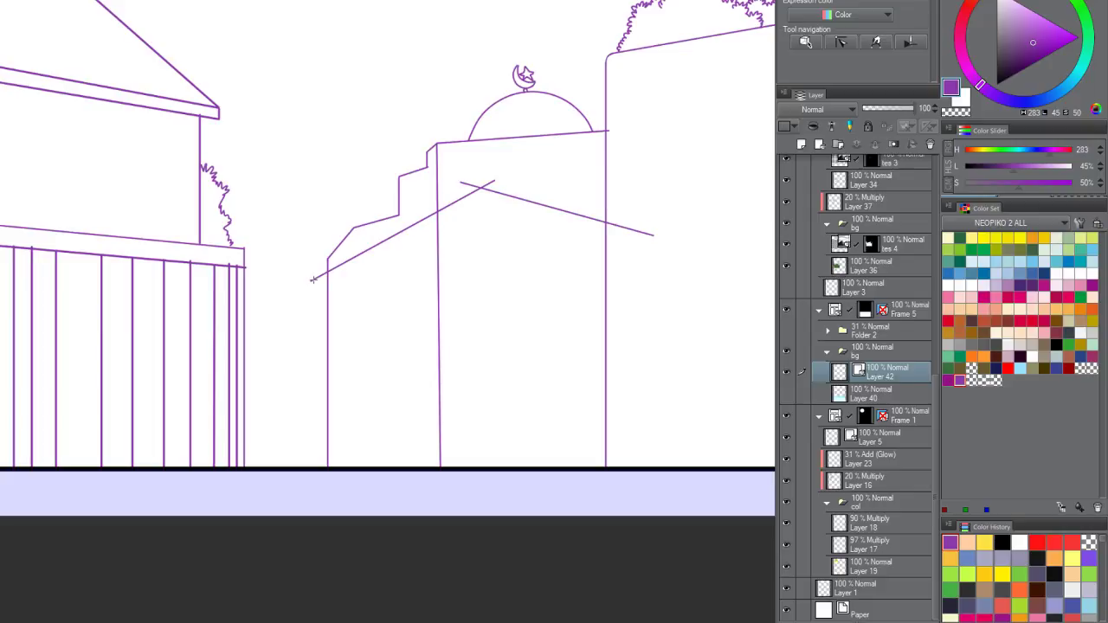
pyautogui.moveTo(316, 286)
pyautogui.mouseDown()
pyautogui.moveTo(318, 467)
pyautogui.moveTo(309, 272)
pyautogui.moveTo(510, 257)
pyautogui.mouseUp()
pyautogui.scroll(3, 313, 283)
pyautogui.scroll(-3, 357, 272)
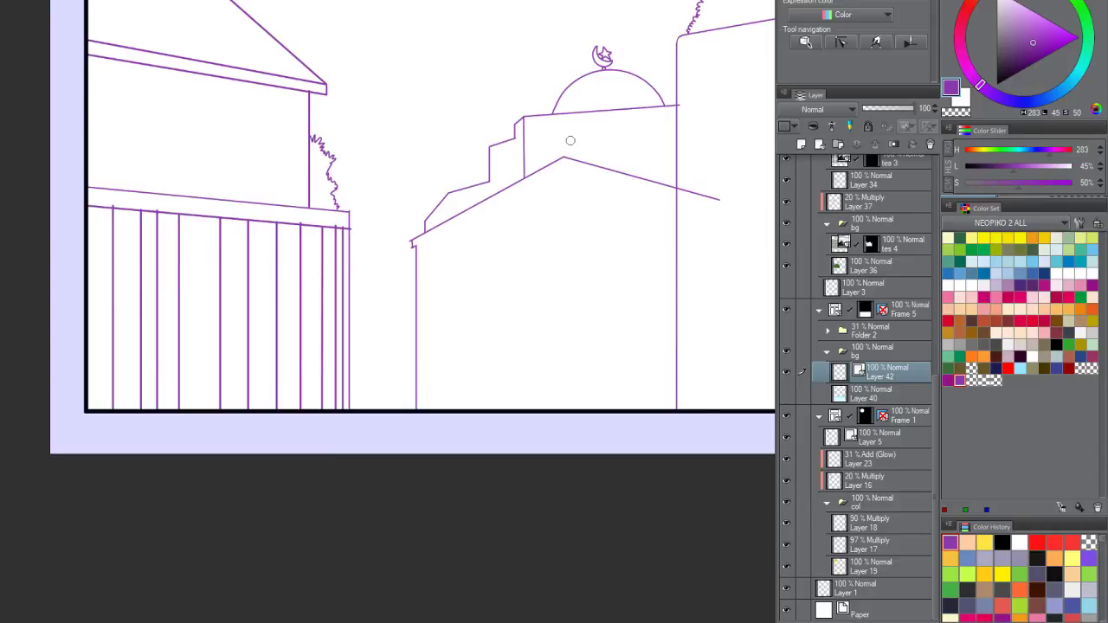
# Step: Erase the end of the gable's slope that crosses into the tall wall
pyautogui.scroll(4, 416, 236)
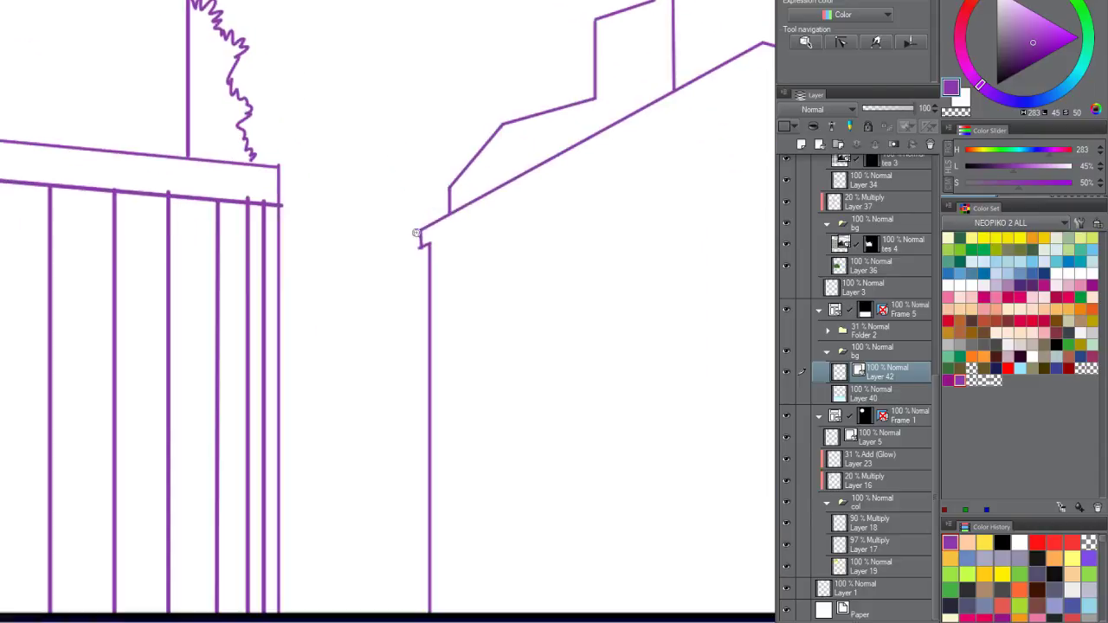
pyautogui.scroll(-3, 415, 241)
pyautogui.moveTo(412, 239); pyautogui.dragTo(540, 213)
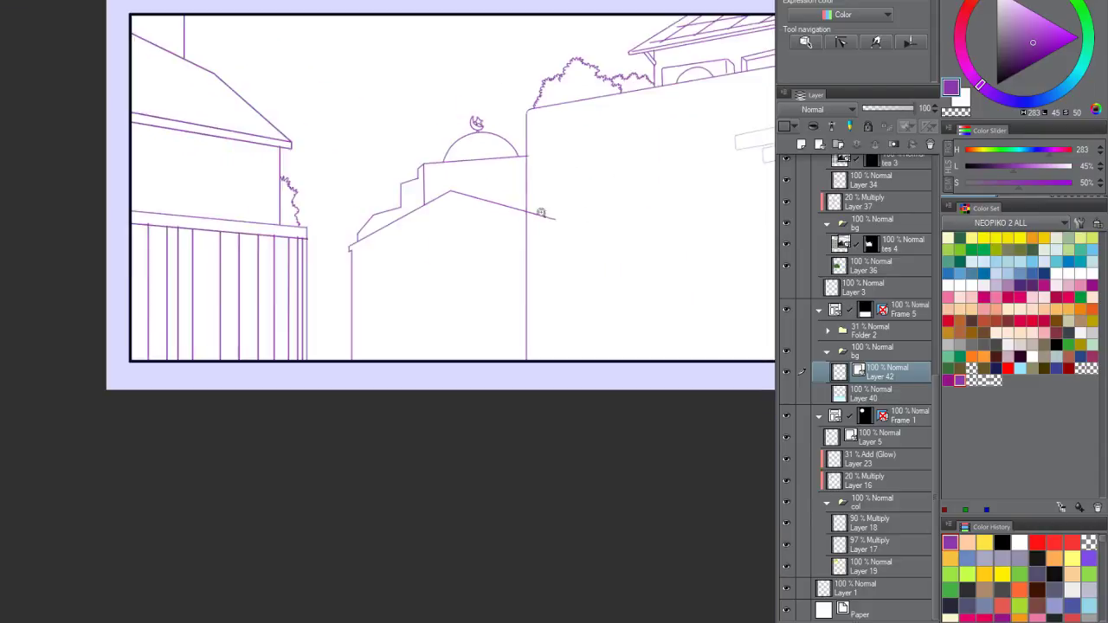
pyautogui.scroll(-1, 552, 203)
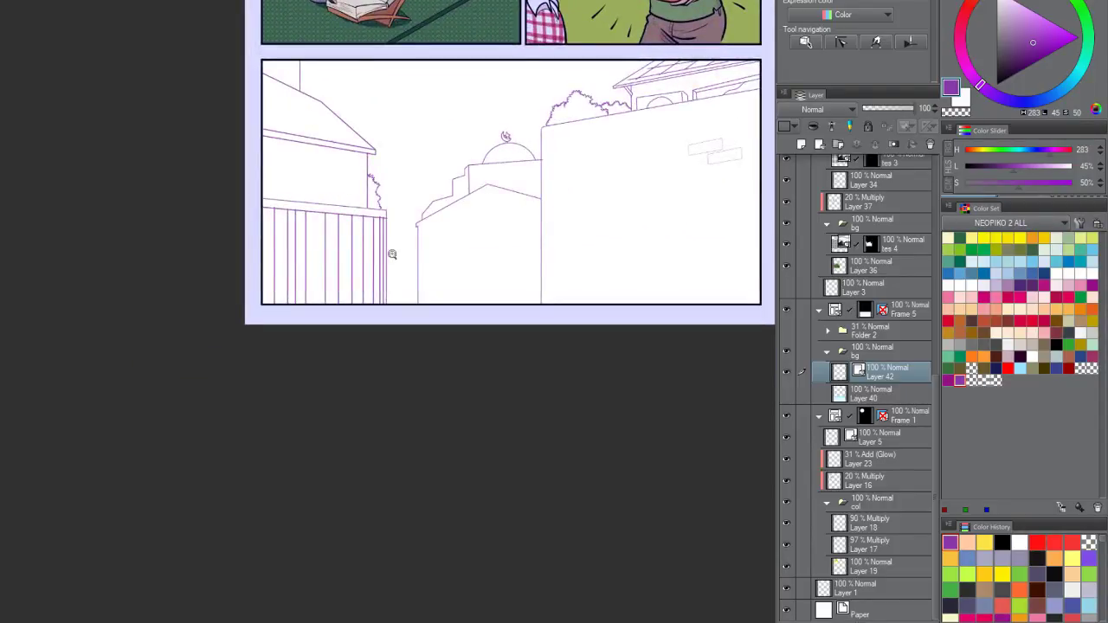
# Step: Draw a low wall with a beveled corner between the gabled house and the fence, reaching down to the panel border
pyautogui.scroll(4, 391, 253)
pyautogui.moveTo(405, 223)
pyautogui.mouseDown()
pyautogui.moveTo(488, 215)
pyautogui.moveTo(396, 236)
pyautogui.moveTo(400, 372)
pyautogui.mouseUp()
pyautogui.hotkey('ctrl', 'z')
pyautogui.moveTo(401, 232); pyautogui.dragTo(400, 374)
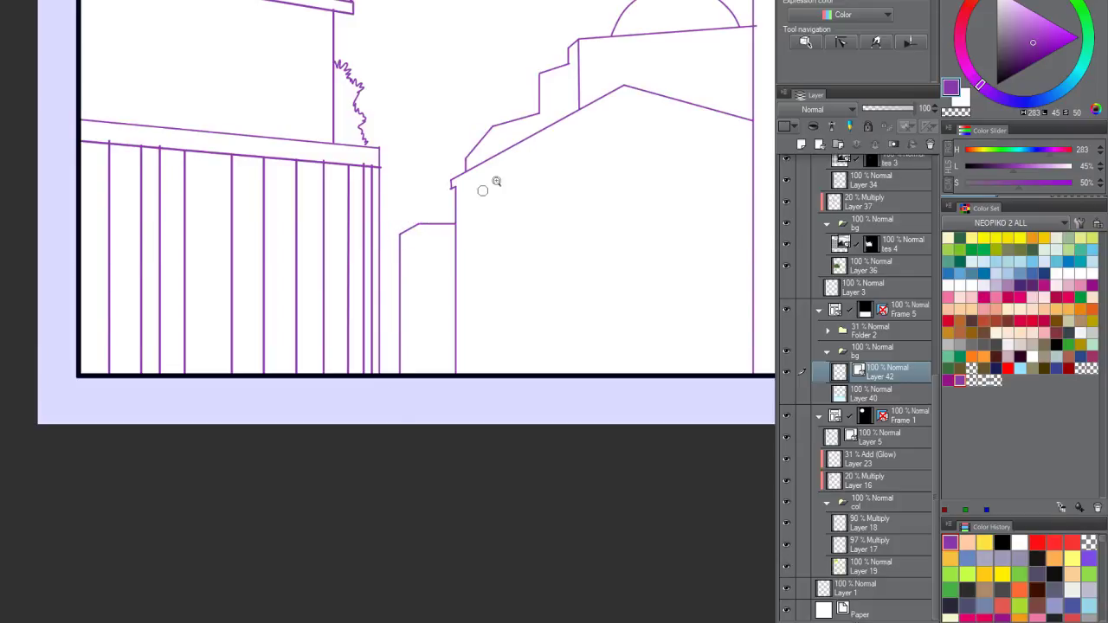
# Step: Erase the mosque's inner vertical wall edge and the roofline segment under the dome
pyautogui.scroll(-5, 481, 225)
pyautogui.scroll(4, 481, 225)
pyautogui.scroll(-1, 512, 190)
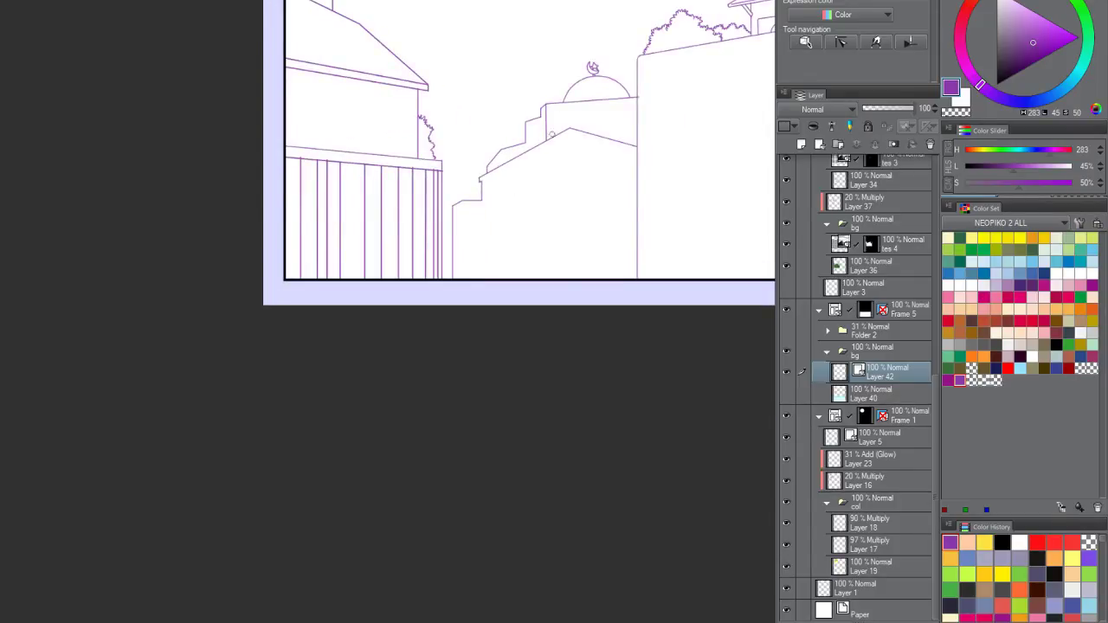
pyautogui.scroll(1, 574, 116)
pyautogui.scroll(-4, 574, 117)
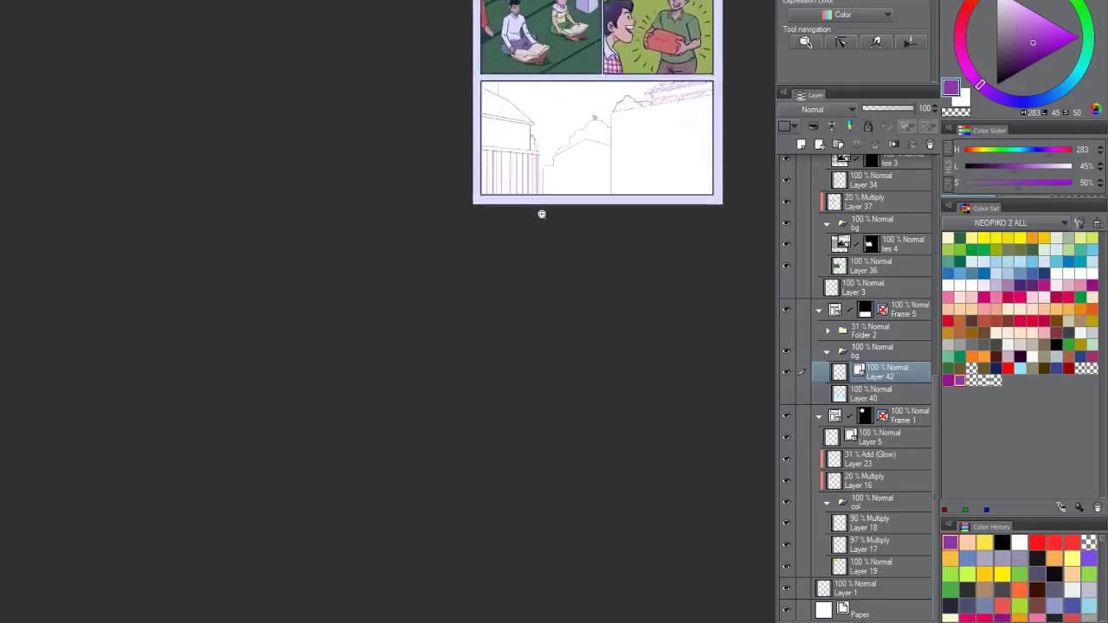
pyautogui.scroll(4, 534, 216)
pyautogui.scroll(1, 571, 168)
pyautogui.scroll(1, 519, 198)
pyautogui.scroll(1, 472, 204)
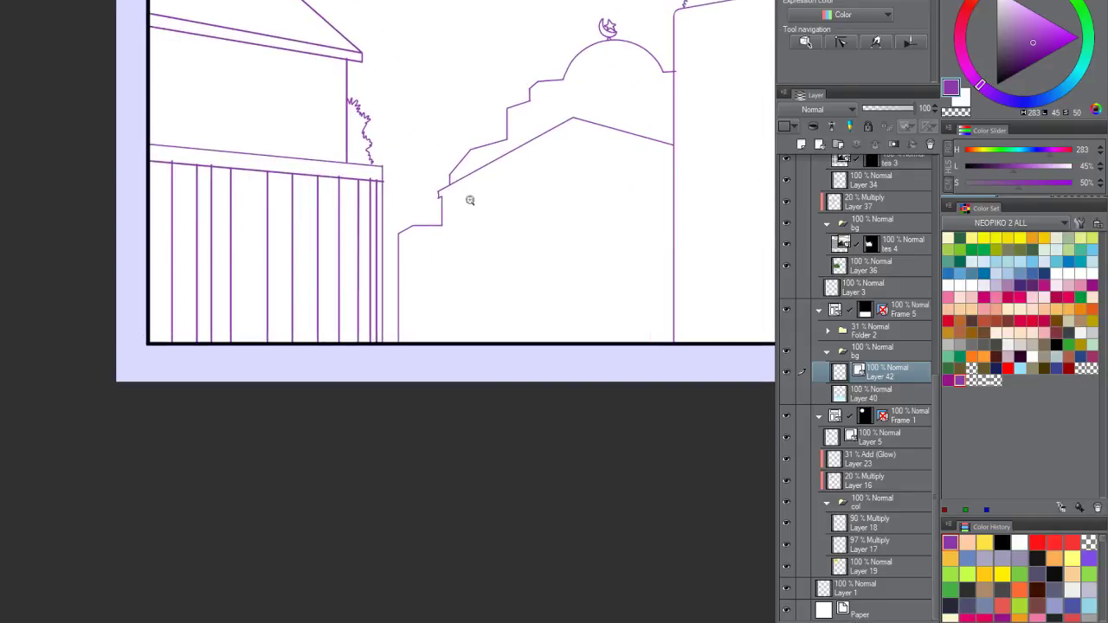
# Step: Draw two horizontal lines across the gabled house to the tall wall, at the low wall's top and at the eaves
pyautogui.moveTo(442, 226); pyautogui.dragTo(678, 227)
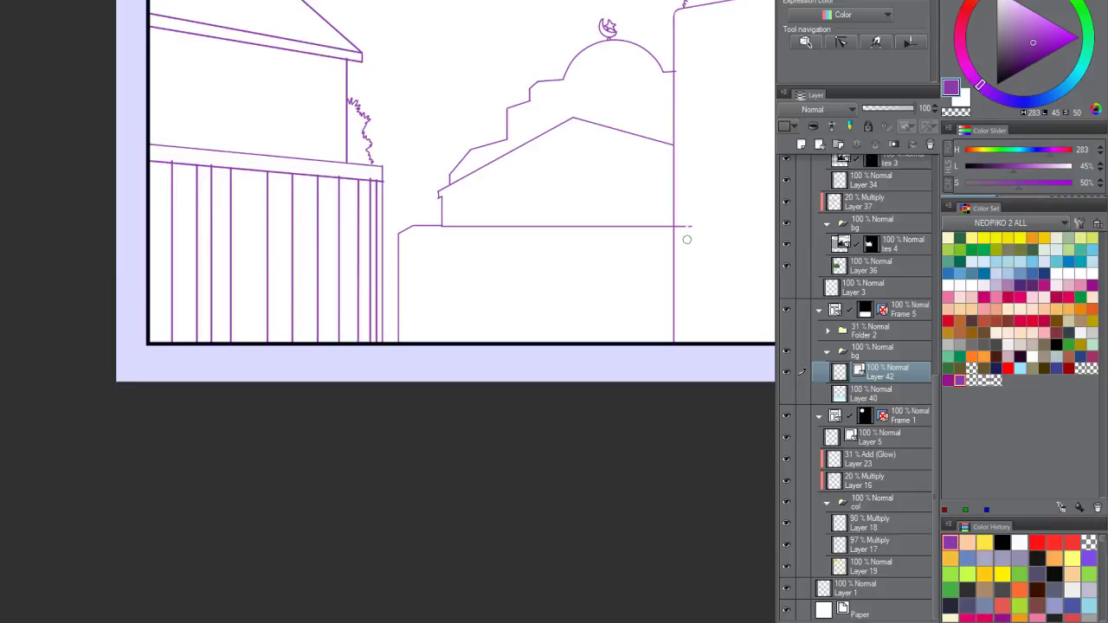
pyautogui.moveTo(442, 195); pyautogui.dragTo(571, 132)
pyautogui.hotkey('ctrl', 'z')
pyautogui.moveTo(443, 196); pyautogui.dragTo(629, 196)
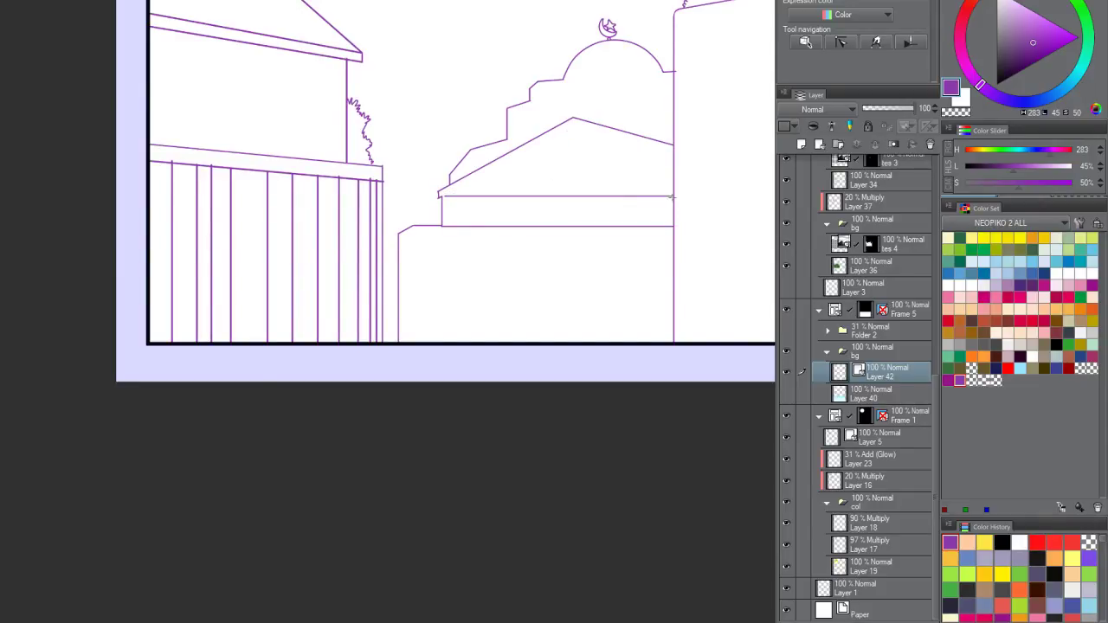
# Step: Draw a hip line from the gabled house's roof peak to the eaves and erase the eaves line outside it
pyautogui.moveTo(572, 126); pyautogui.dragTo(483, 197)
pyautogui.press('e')
pyautogui.scroll(4, 450, 203)
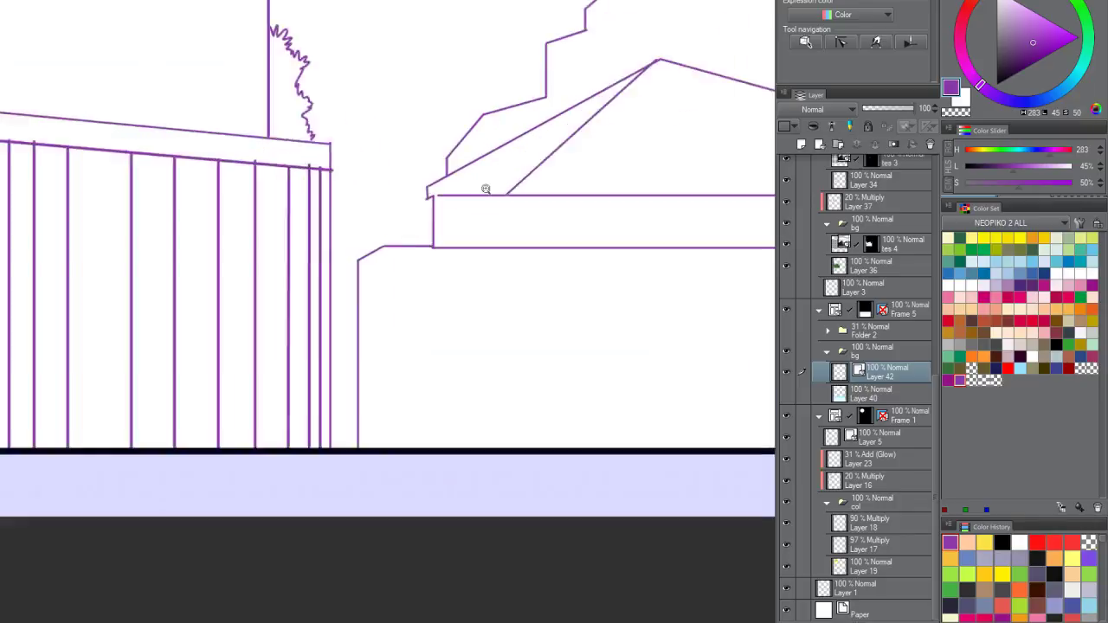
pyautogui.click(449, 202)
pyautogui.moveTo(419, 184); pyautogui.dragTo(527, 195)
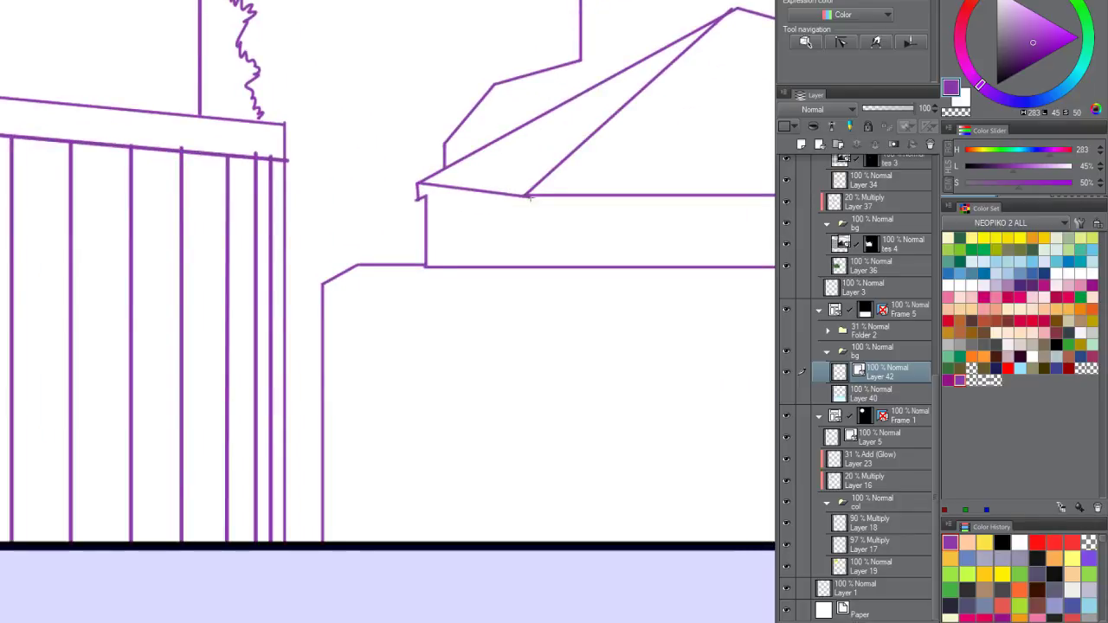
pyautogui.click(425, 203)
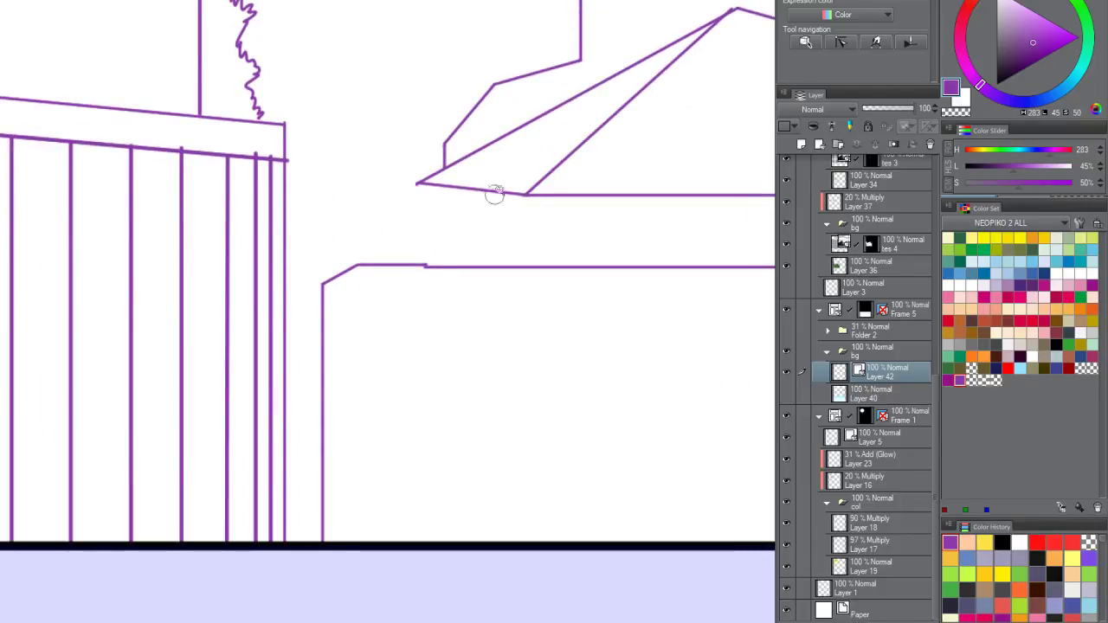
pyautogui.scroll(-5, 495, 190)
pyautogui.scroll(3, 490, 205)
pyautogui.hotkey('ctrl', 'z')
pyautogui.scroll(2, 485, 195)
pyautogui.hotkey('ctrl', 'z')
# Step: Draw the roof's lower eaves edge as a short slanted segment continued by a horizontal line to the tall wall
pyautogui.moveTo(412, 196); pyautogui.dragTo(530, 208)
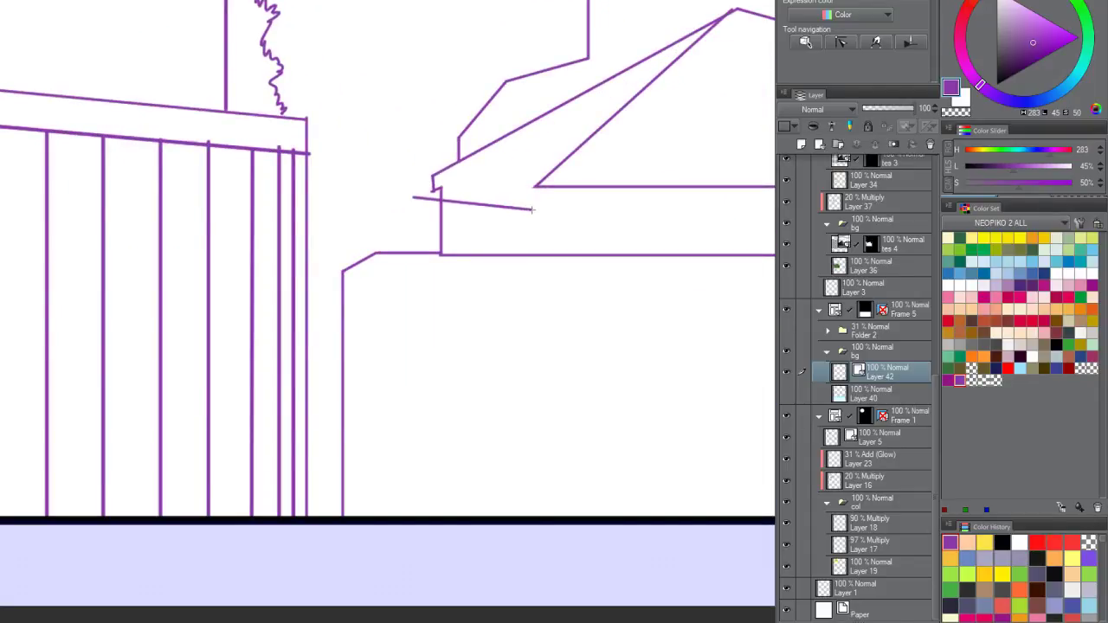
pyautogui.hscroll(5, 530, 208)
pyautogui.hscroll(5, 468, 204)
pyautogui.scroll(-2, 567, 214)
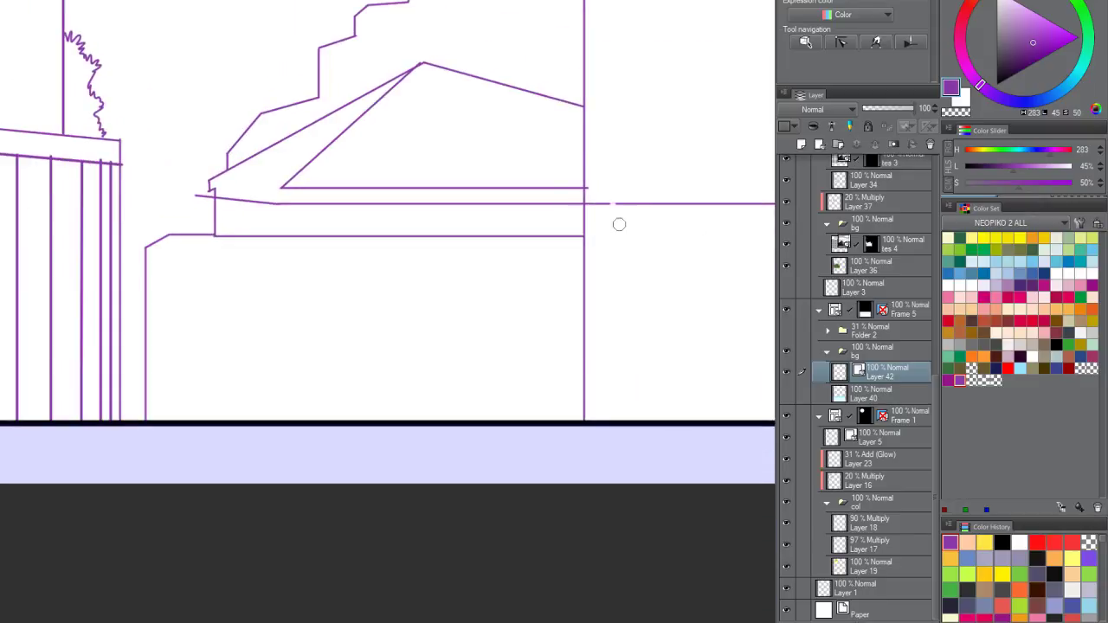
pyautogui.hotkey('ctrl', 'z')
# Step: Lengthen the roof's hip line past the lower eaves edge and lower the outer end of the upper eaves line
pyautogui.click(266, 179)
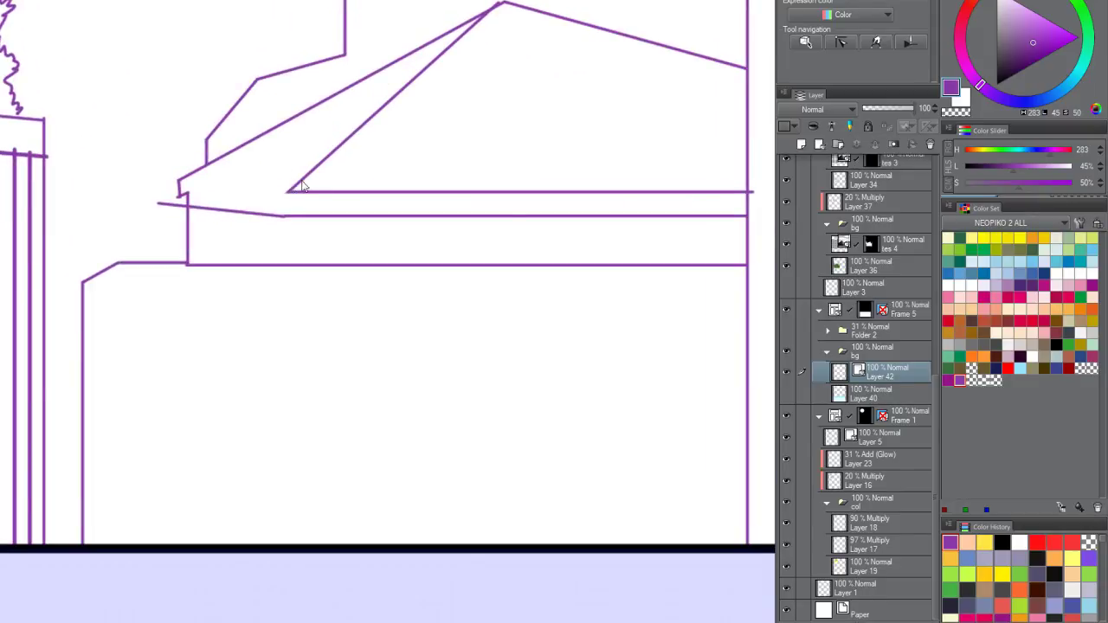
pyautogui.moveTo(291, 190)
pyautogui.mouseDown()
pyautogui.moveTo(267, 228)
pyautogui.moveTo(312, 199)
pyautogui.moveTo(292, 205)
pyautogui.mouseUp()
pyautogui.click(327, 206)
pyautogui.press('p')
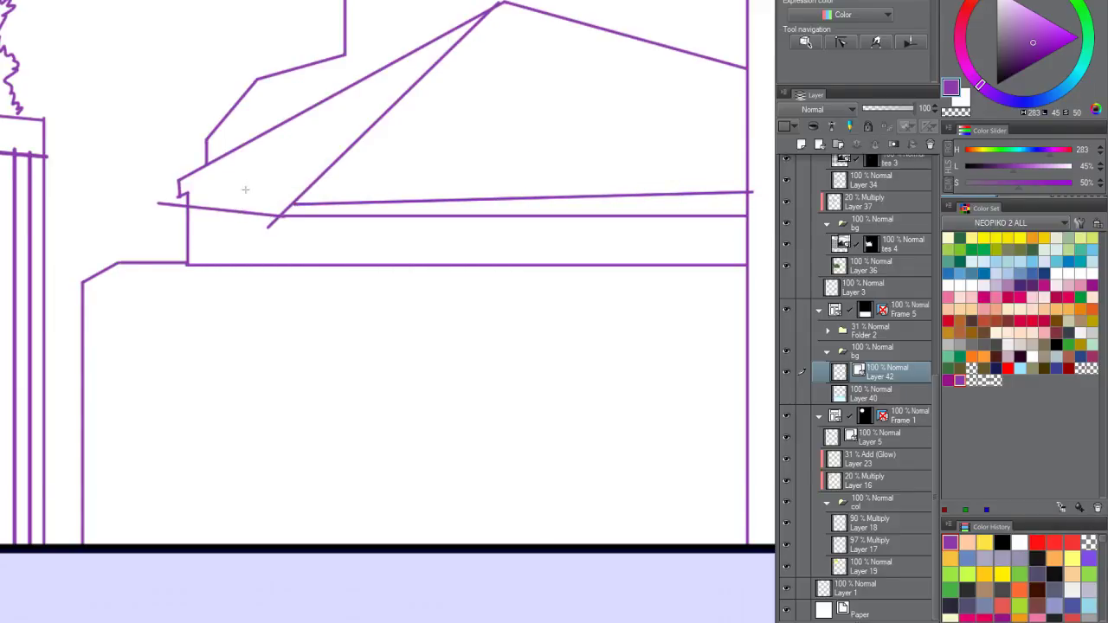
# Step: Draw the slanted upper eaves edge at the roof's outer corner and trim the overshooting eaves and hip line ends
pyautogui.moveTo(163, 195)
pyautogui.mouseDown()
pyautogui.moveTo(191, 189)
pyautogui.moveTo(177, 196)
pyautogui.moveTo(190, 206)
pyautogui.moveTo(290, 205)
pyautogui.mouseUp()
pyautogui.moveTo(549, 205); pyautogui.dragTo(459, 222)
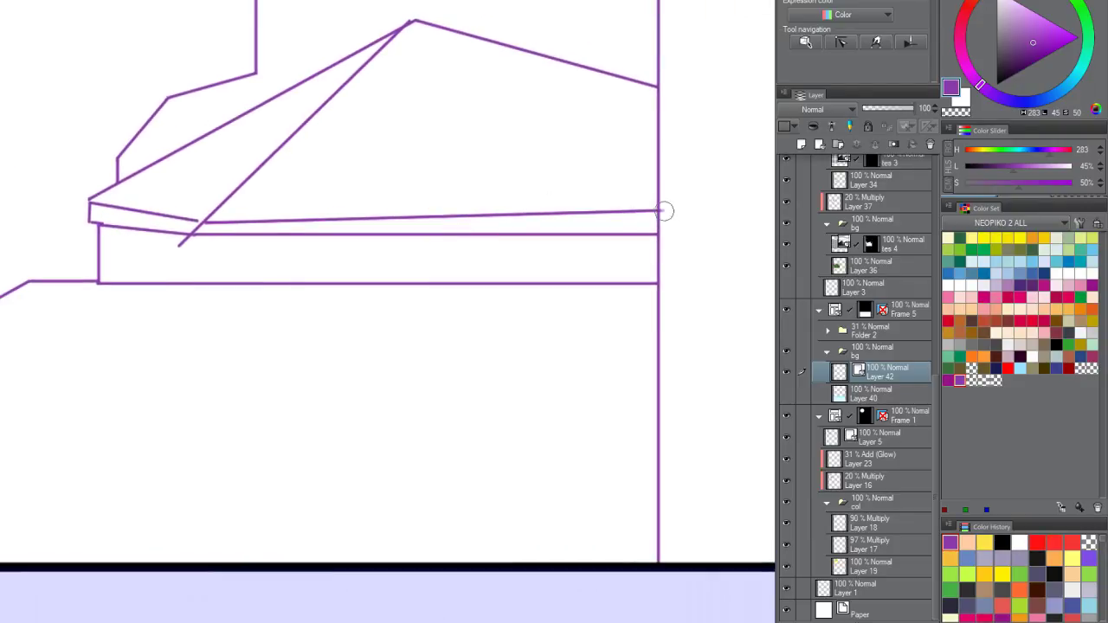
pyautogui.click(185, 240)
pyautogui.keyDown('ctrl'); pyautogui.click(208, 218); pyautogui.keyUp('ctrl')
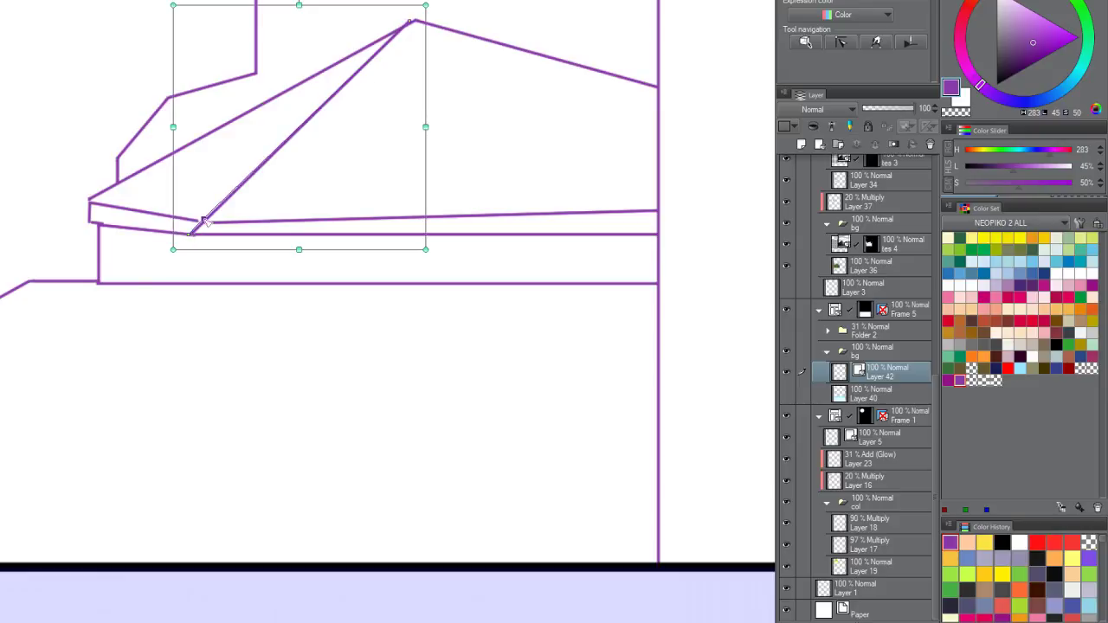
pyautogui.scroll(-2, 248, 208)
pyautogui.moveTo(359, 108)
pyautogui.mouseDown()
pyautogui.moveTo(285, 242)
pyautogui.moveTo(294, 229)
pyautogui.mouseUp()
pyautogui.keyDown('ctrl'); pyautogui.click(286, 243); pyautogui.keyUp('ctrl')
pyautogui.scroll(-5, 381, 175)
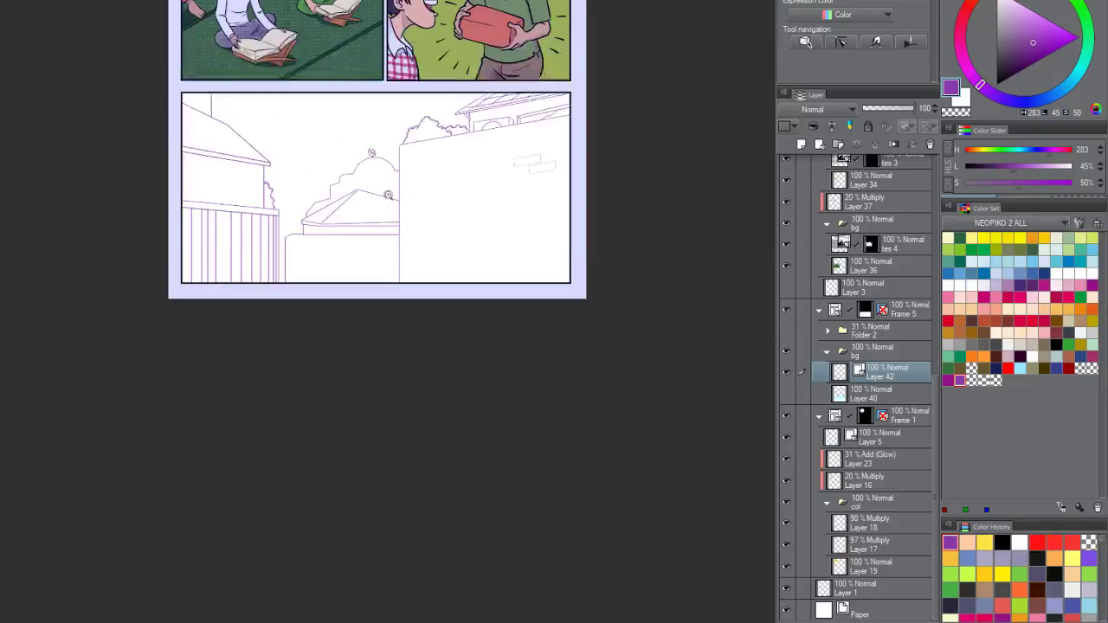
# Step: Draw an arched window on the mosque between the dome and the house roof, beside the tall wall
pyautogui.scroll(2, 388, 196)
pyautogui.scroll(-3, 370, 198)
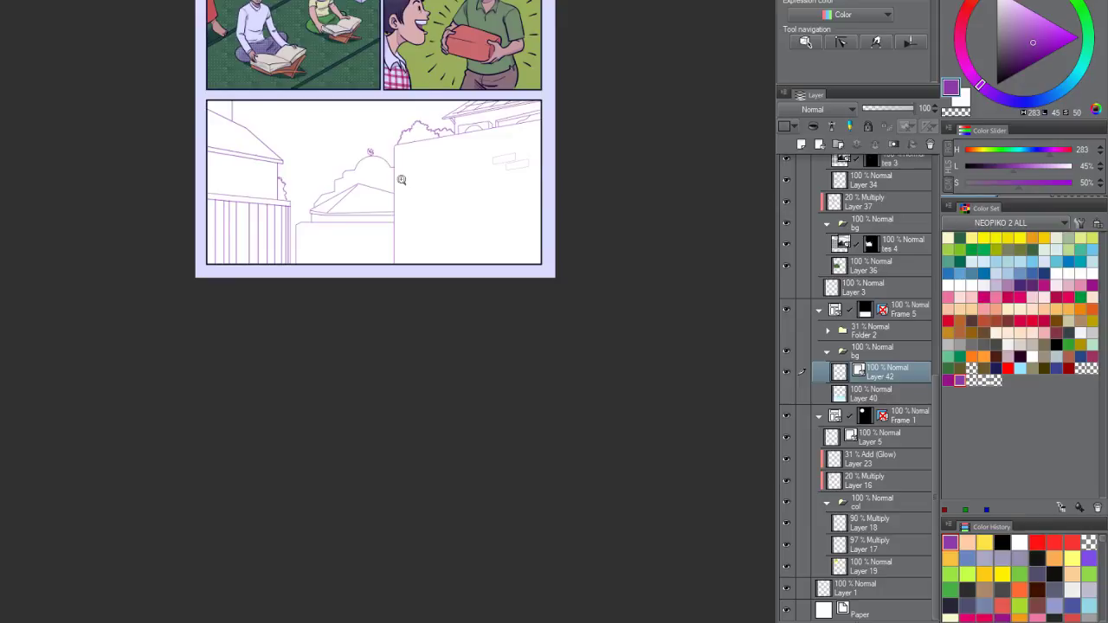
pyautogui.scroll(5, 400, 179)
pyautogui.moveTo(410, 111)
pyautogui.mouseDown()
pyautogui.moveTo(368, 112)
pyautogui.moveTo(347, 226)
pyautogui.mouseUp()
pyautogui.hotkey('ctrl', 'z')
pyautogui.moveTo(407, 111); pyautogui.dragTo(350, 204)
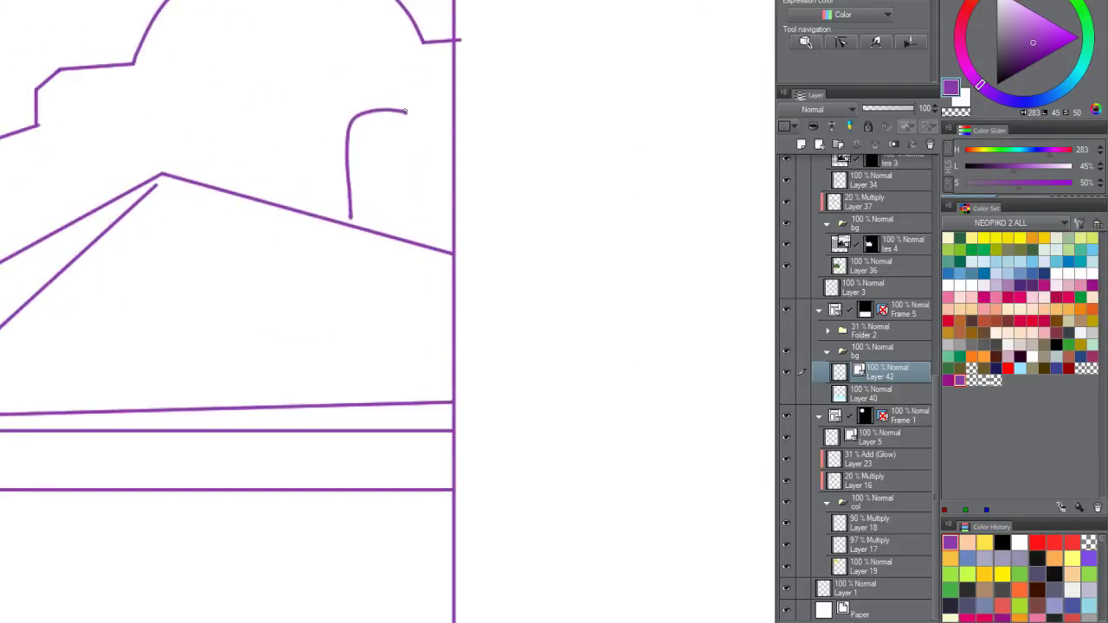
pyautogui.moveTo(405, 111); pyautogui.dragTo(423, 217)
pyautogui.hotkey('ctrl', 'z')
pyautogui.moveTo(405, 111); pyautogui.dragTo(424, 216)
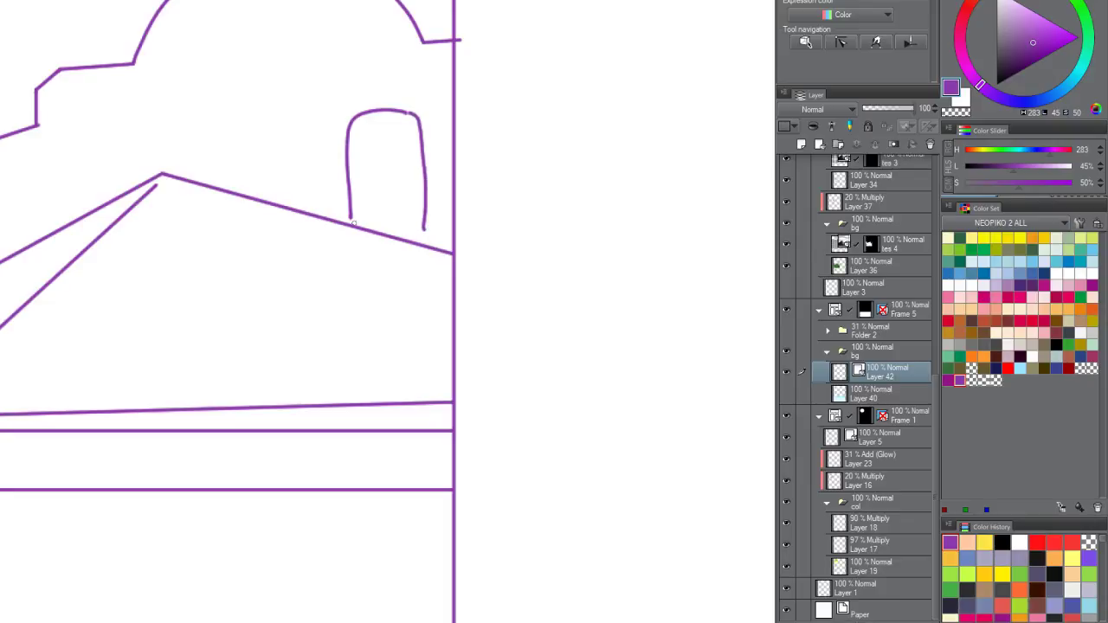
# Step: Draw a stepped window ledge beneath the mosque's arched window, meeting the house roof's slope
pyautogui.moveTo(349, 216); pyautogui.dragTo(433, 220)
pyautogui.hotkey('ctrl', 'z')
pyautogui.moveTo(331, 217); pyautogui.dragTo(440, 217)
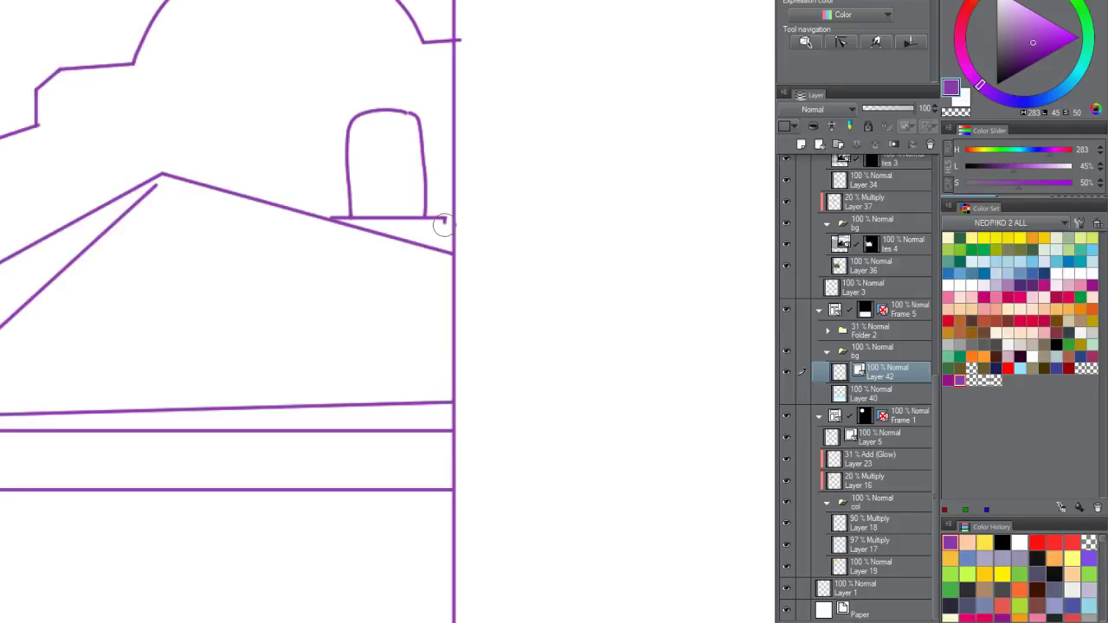
pyautogui.moveTo(446, 221); pyautogui.dragTo(349, 223)
pyautogui.hotkey('ctrl', 'z')
pyautogui.moveTo(447, 221); pyautogui.dragTo(358, 223)
pyautogui.moveTo(434, 225); pyautogui.dragTo(404, 233)
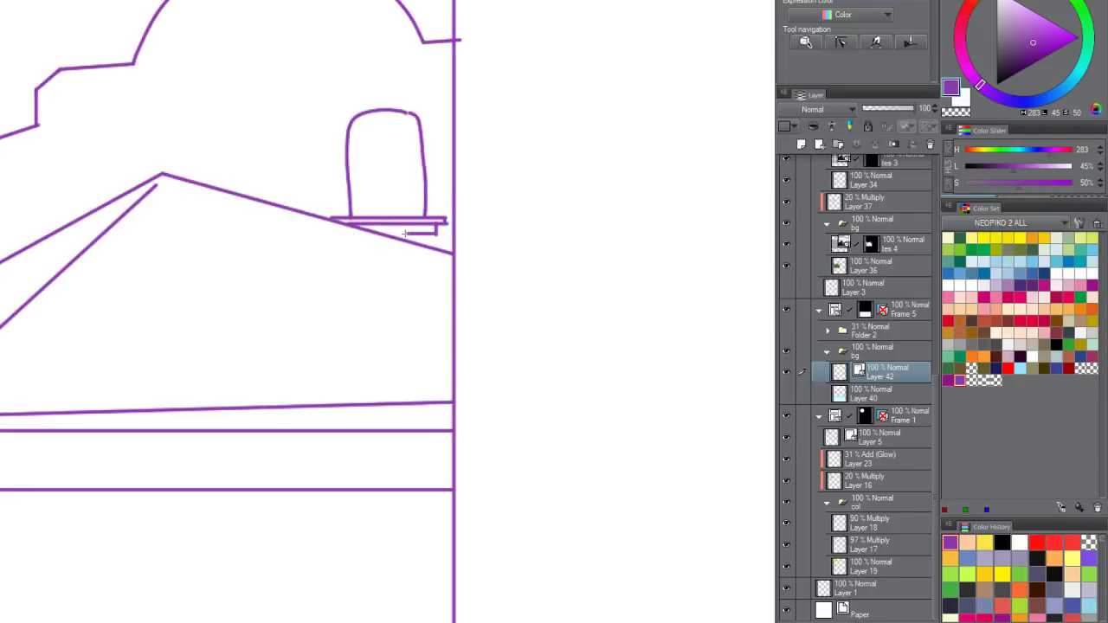
# Step: Draw two parallel vertical lines for a minaret shaft between the fence and the mosque
pyautogui.scroll(-5, 437, 232)
pyautogui.scroll(6, 366, 267)
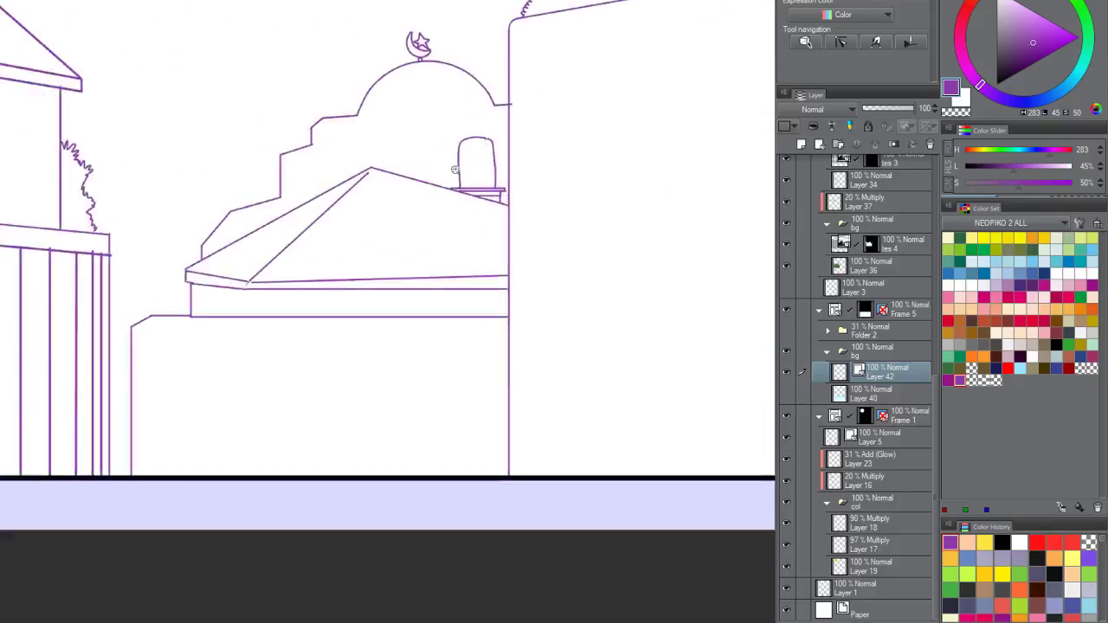
pyautogui.scroll(-5, 496, 121)
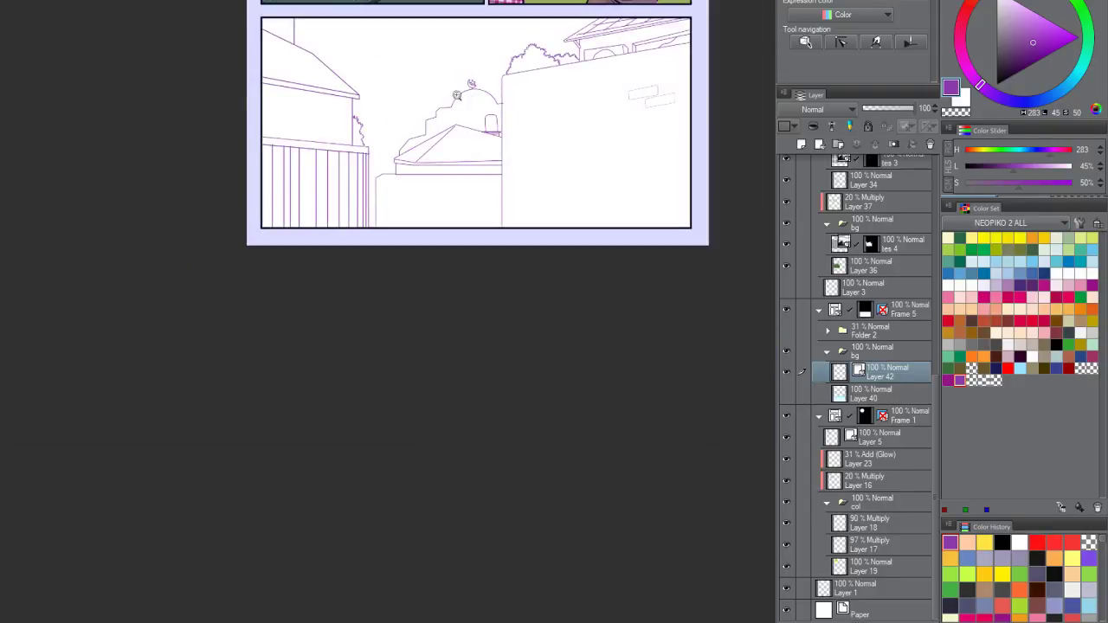
pyautogui.scroll(3, 443, 88)
pyautogui.scroll(2, 391, 141)
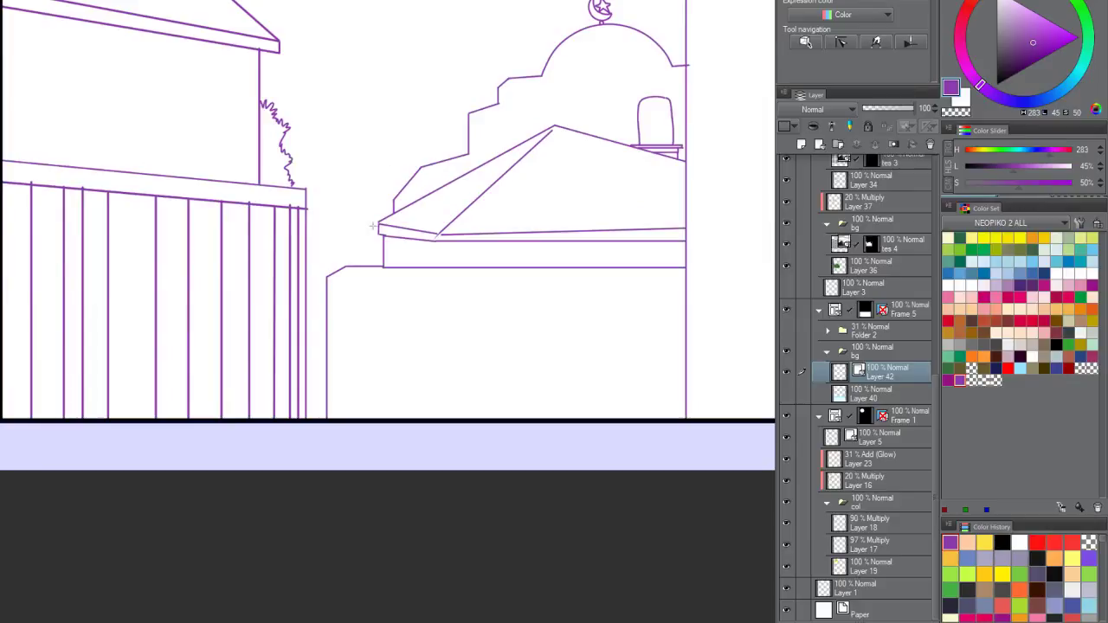
pyautogui.moveTo(362, 267); pyautogui.dragTo(361, 54)
pyautogui.moveTo(389, 215); pyautogui.dragTo(386, 50)
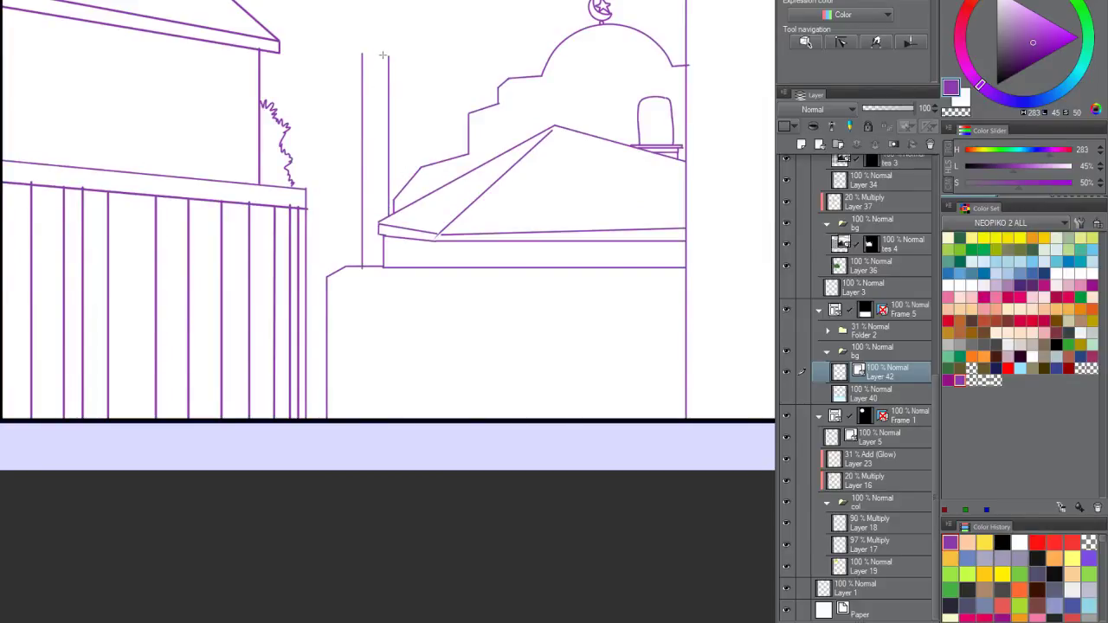
pyautogui.scroll(4, 386, 52)
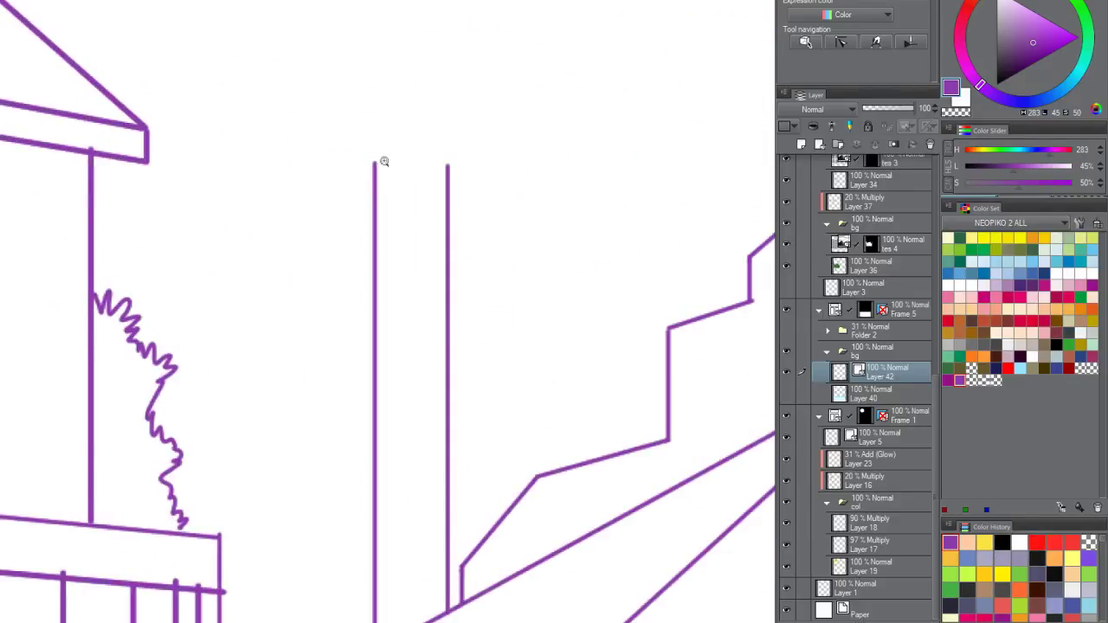
# Step: Draw a thin rounded ledge across the top of the minaret shaft with a pointed onion dome above it
pyautogui.scroll(1, 395, 156)
pyautogui.moveTo(353, 159); pyautogui.dragTo(471, 150)
pyautogui.scroll(2, 428, 156)
pyautogui.moveTo(380, 189)
pyautogui.mouseDown()
pyautogui.moveTo(370, 186)
pyautogui.moveTo(413, 17)
pyautogui.moveTo(479, 100)
pyautogui.moveTo(464, 186)
pyautogui.mouseUp()
# Step: Draw an arched opening with small curved inner details inside the minaret's onion dome
pyautogui.moveTo(443, 130); pyautogui.dragTo(433, 191)
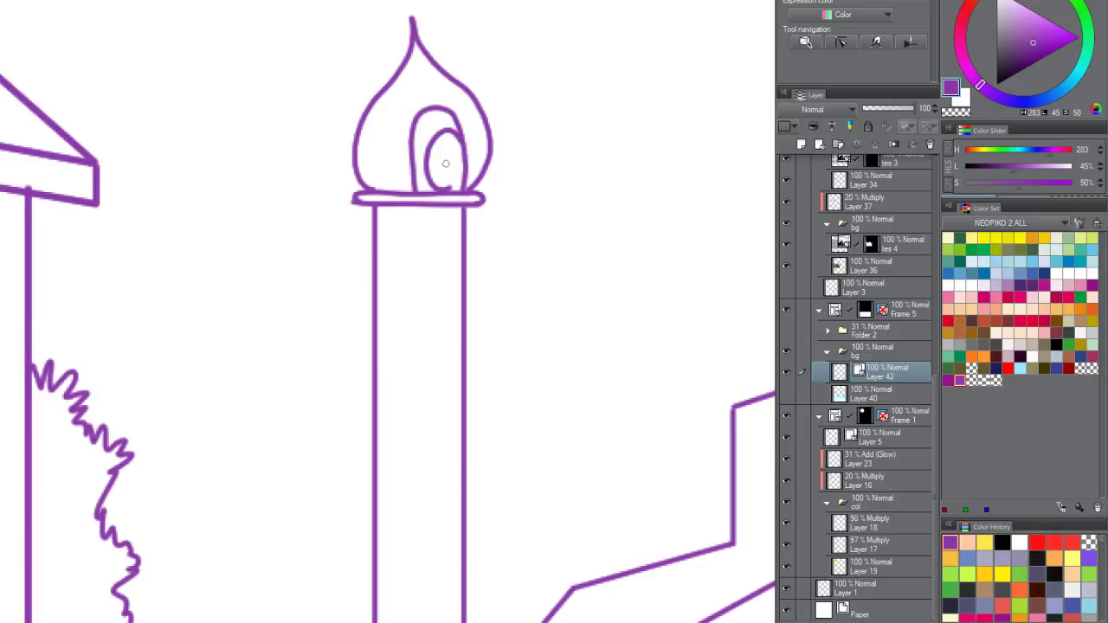
pyautogui.hotkey('ctrl', 'z')
pyautogui.moveTo(437, 147)
pyautogui.mouseDown()
pyautogui.moveTo(431, 187)
pyautogui.moveTo(459, 187)
pyautogui.mouseUp()
pyautogui.scroll(-8, 475, 148)
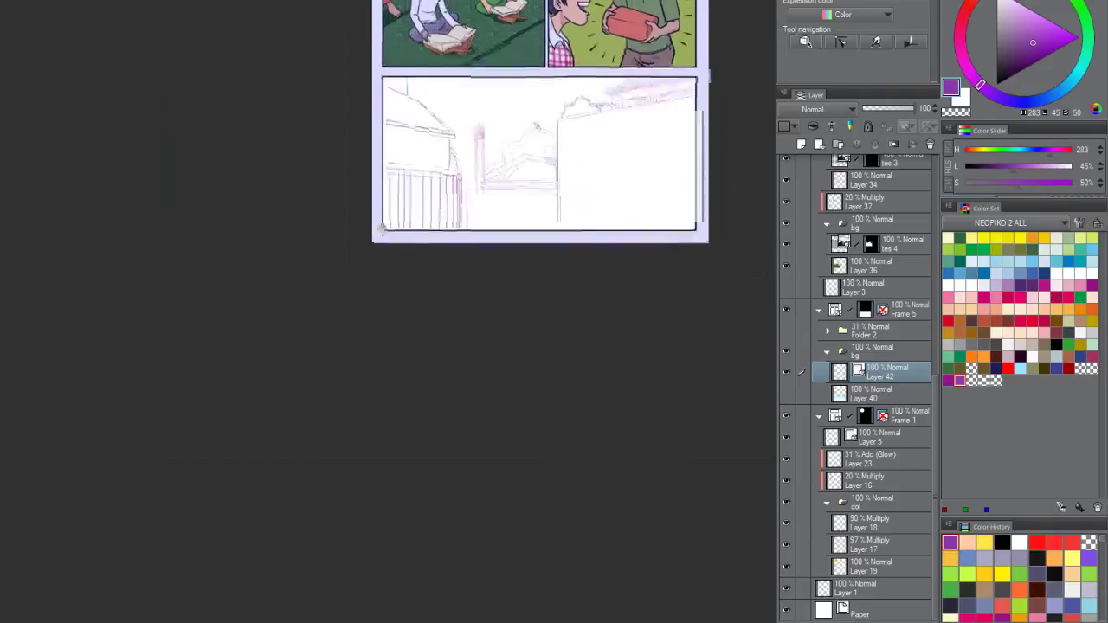
pyautogui.scroll(5, 475, 148)
pyautogui.scroll(-6, 475, 148)
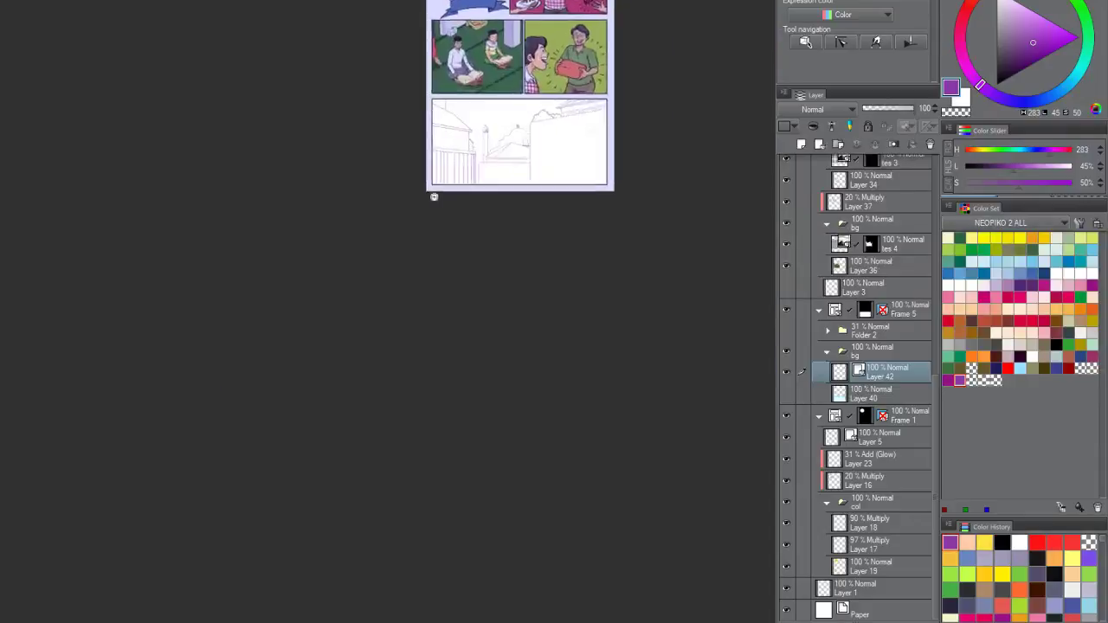
pyautogui.scroll(9, 475, 148)
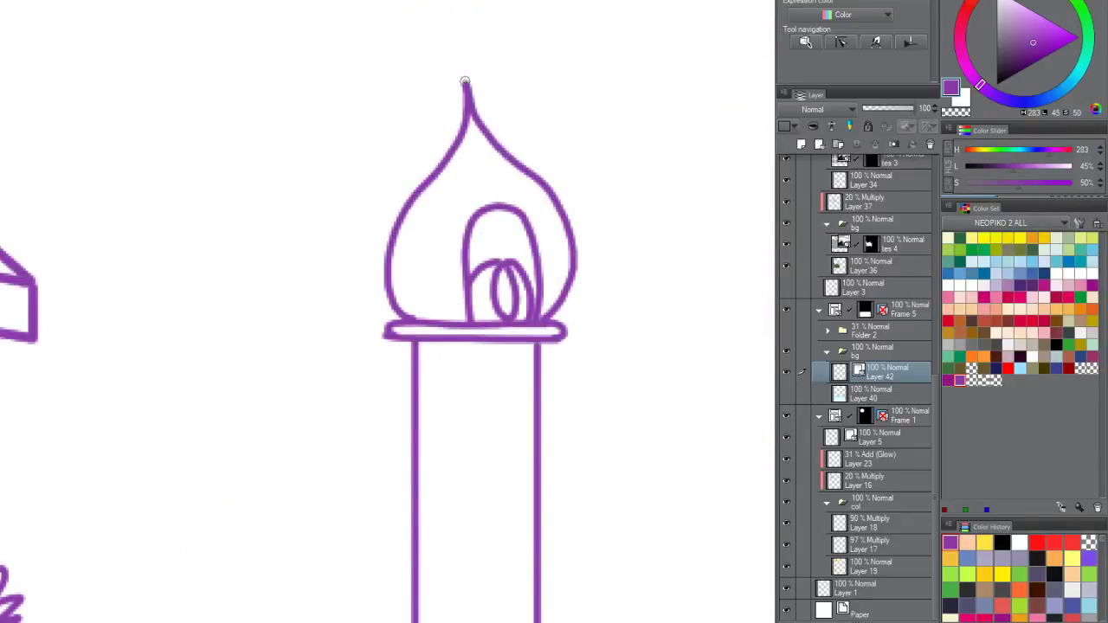
pyautogui.hotkey('ctrl', 'z')
pyautogui.hotkey('ctrl', 'y')
# Step: Adjust the minaret shaft's edge facing the fence and draw a narrow curved collar beneath the dome's ledge
pyautogui.scroll(-5, 528, 156)
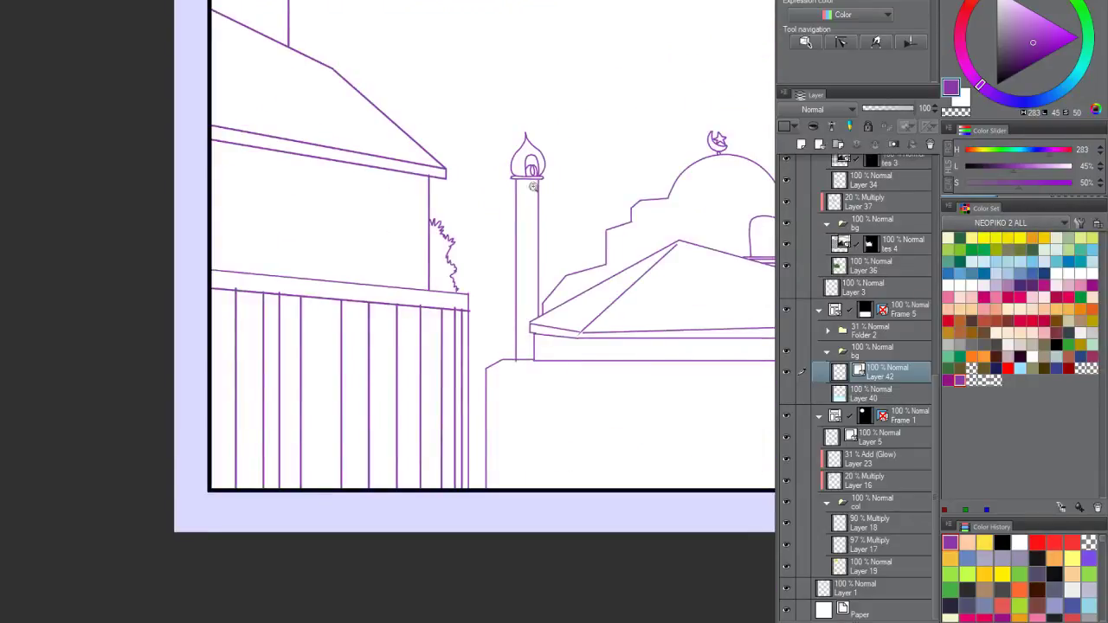
pyautogui.scroll(5, 532, 187)
pyautogui.click(525, 203)
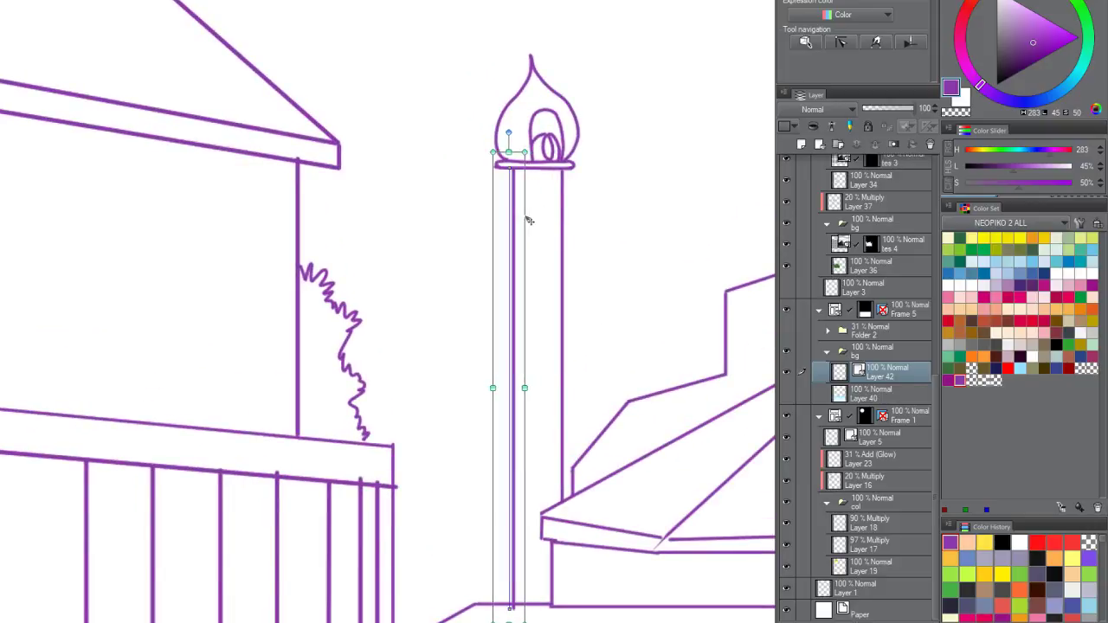
pyautogui.press('Return')
pyautogui.scroll(4, 498, 171)
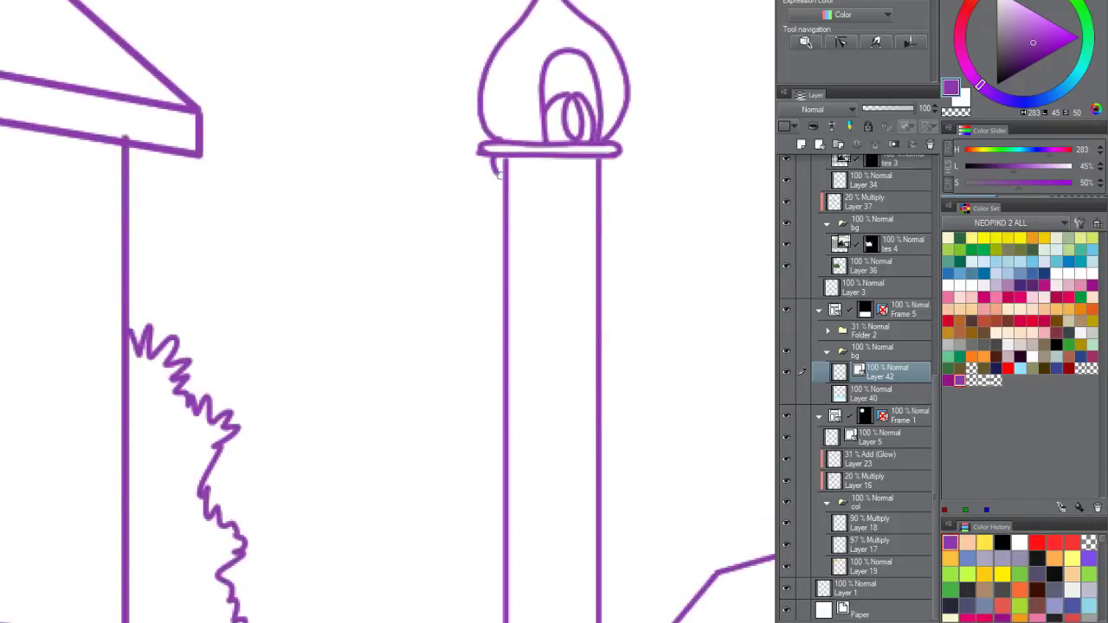
pyautogui.scroll(-5, 597, 165)
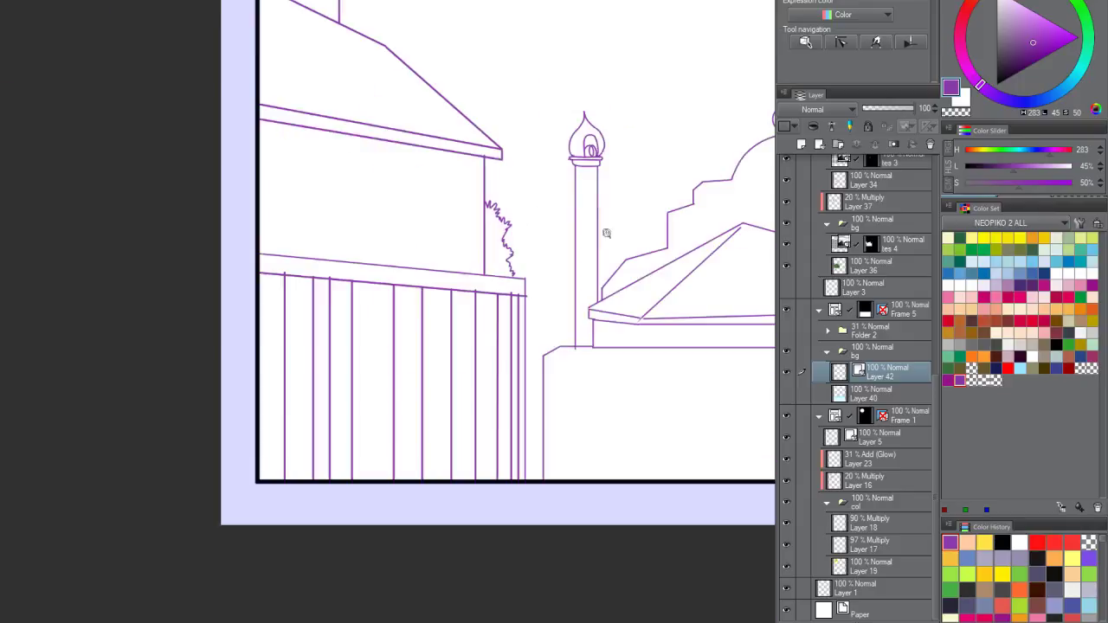
# Step: Draw a slim arched window with a small sill partway down the minaret shaft
pyautogui.scroll(6, 606, 233)
pyautogui.moveTo(609, 197)
pyautogui.mouseDown()
pyautogui.moveTo(586, 273)
pyautogui.moveTo(612, 273)
pyautogui.moveTo(578, 296)
pyautogui.moveTo(616, 297)
pyautogui.moveTo(613, 274)
pyautogui.moveTo(619, 297)
pyautogui.moveTo(582, 204)
pyautogui.moveTo(597, 262)
pyautogui.mouseUp()
pyautogui.scroll(-5, 638, 220)
pyautogui.scroll(4, 619, 266)
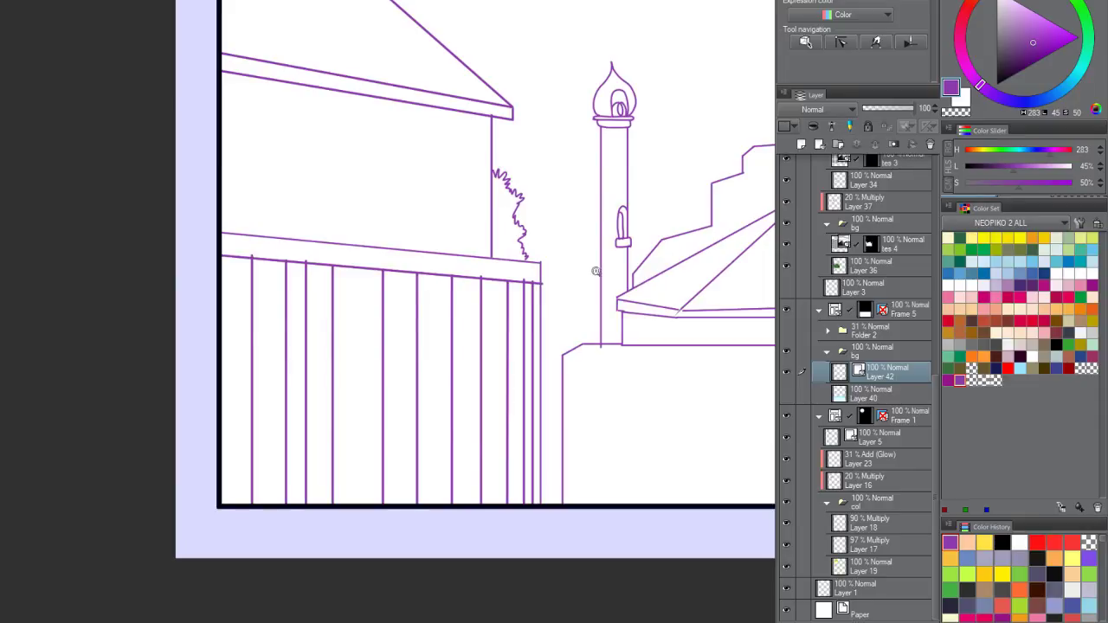
# Step: Erase the end of the minaret shaft's line that overshoots the low wall's top
pyautogui.scroll(-2, 644, 178)
pyautogui.scroll(3, 634, 211)
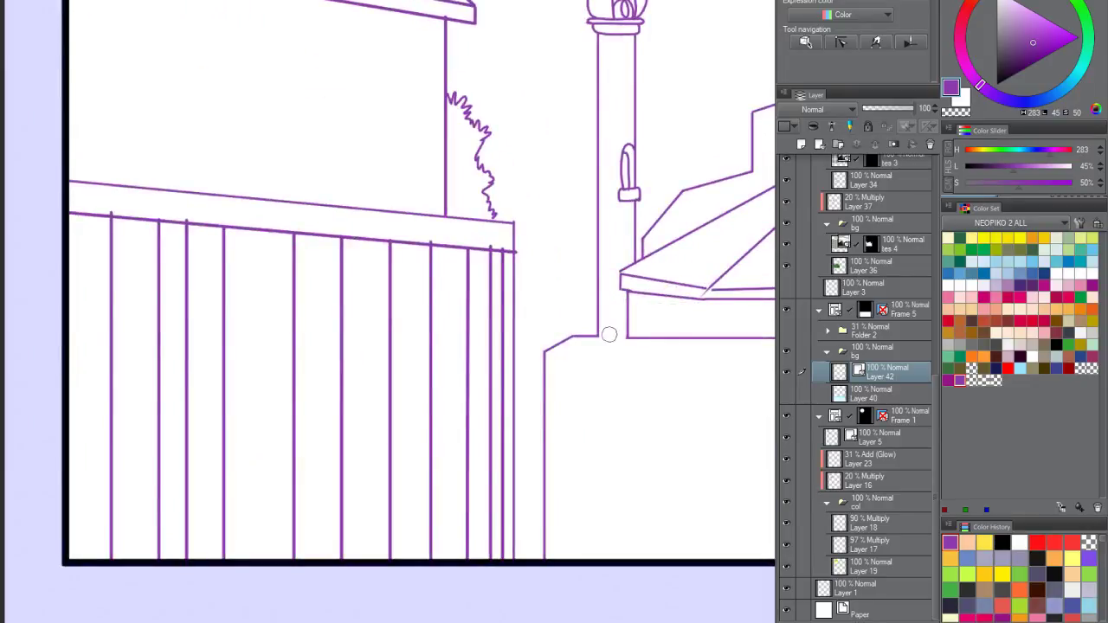
pyautogui.moveTo(594, 351); pyautogui.dragTo(545, 238)
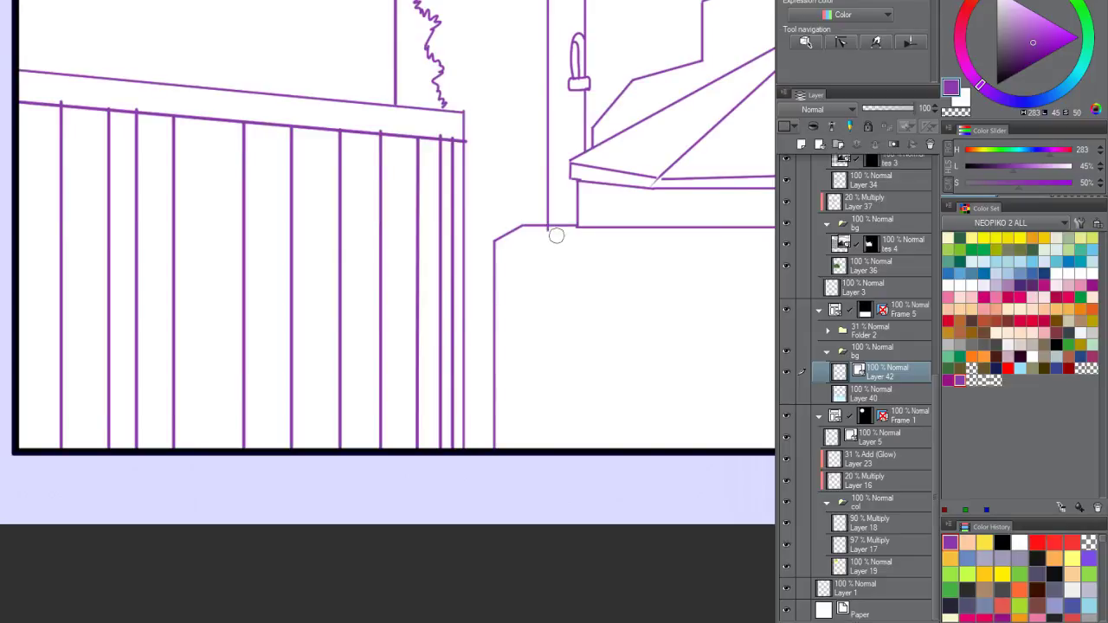
# Step: Draw a vertical corner edge on the low wall from the bevel's upper end down to the panel border
pyautogui.moveTo(522, 228); pyautogui.dragTo(525, 451)
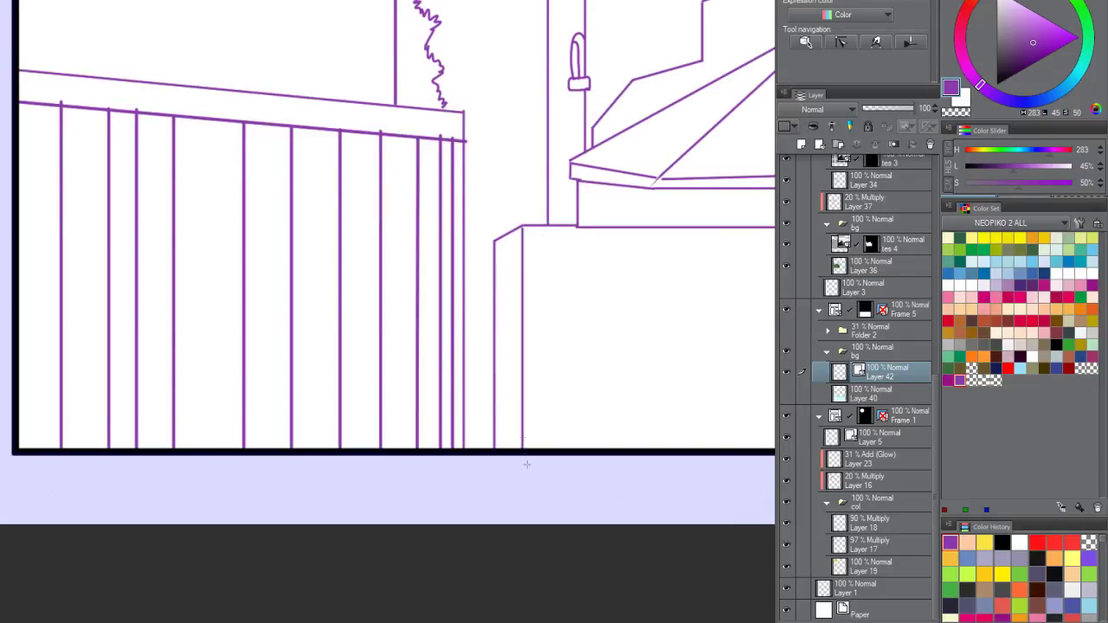
pyautogui.scroll(-3, 548, 270)
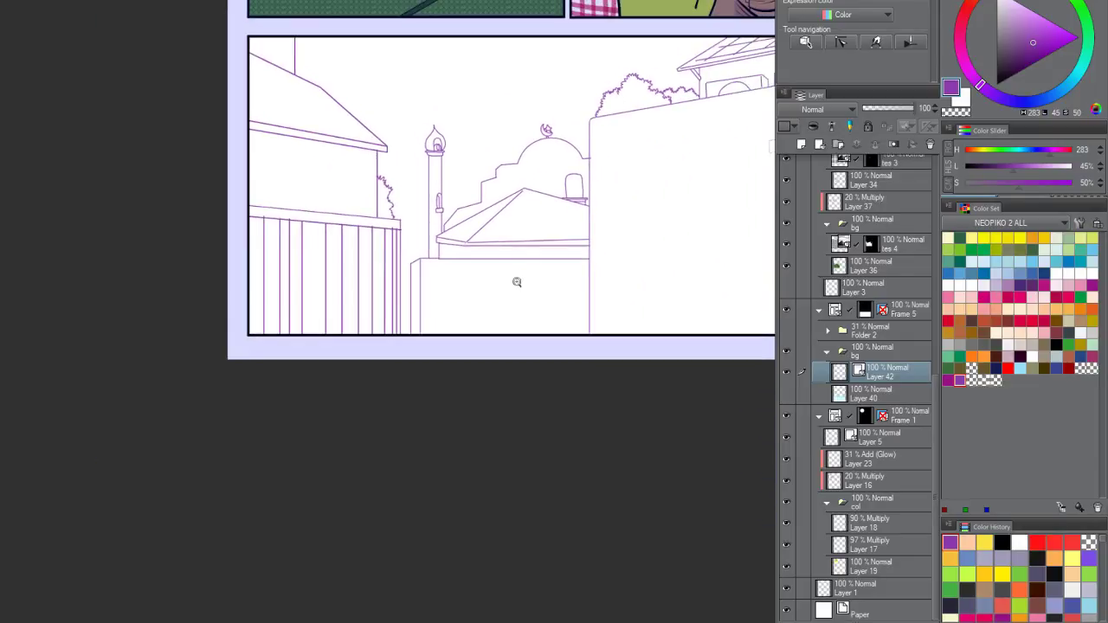
pyautogui.scroll(2, 473, 271)
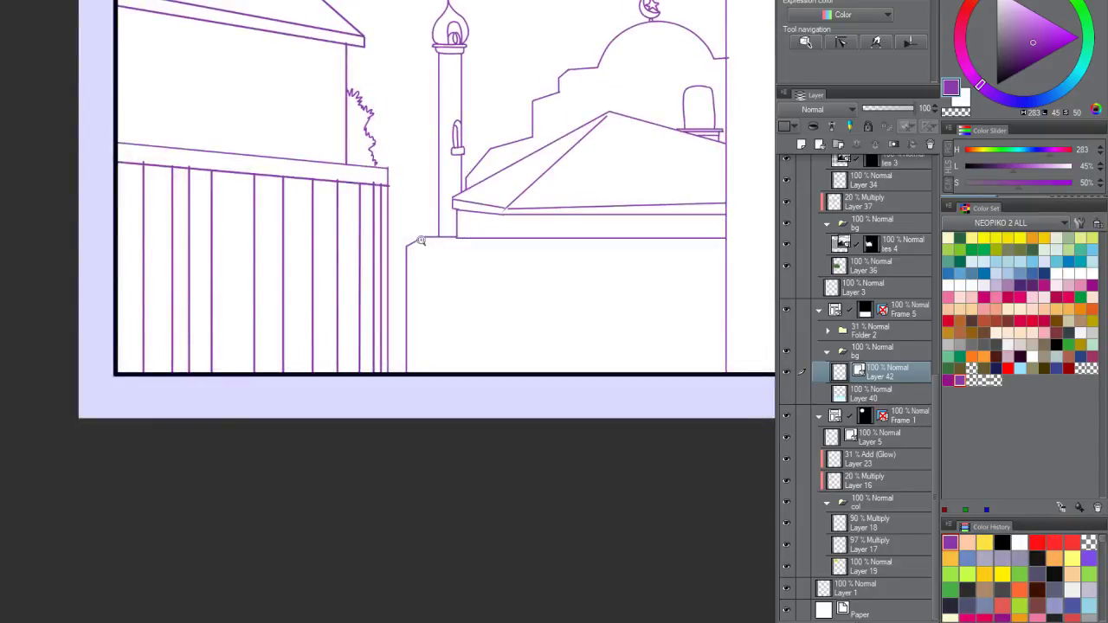
pyautogui.moveTo(424, 240); pyautogui.dragTo(436, 430)
pyautogui.moveTo(455, 242); pyautogui.dragTo(456, 407)
pyautogui.hotkey('ctrl', 'z')
pyautogui.moveTo(494, 335); pyautogui.dragTo(408, 364)
pyautogui.keyDown('ctrl'); pyautogui.keyDown('alt'); pyautogui.click(480, 288); pyautogui.keyUp('alt'); pyautogui.keyUp('ctrl')
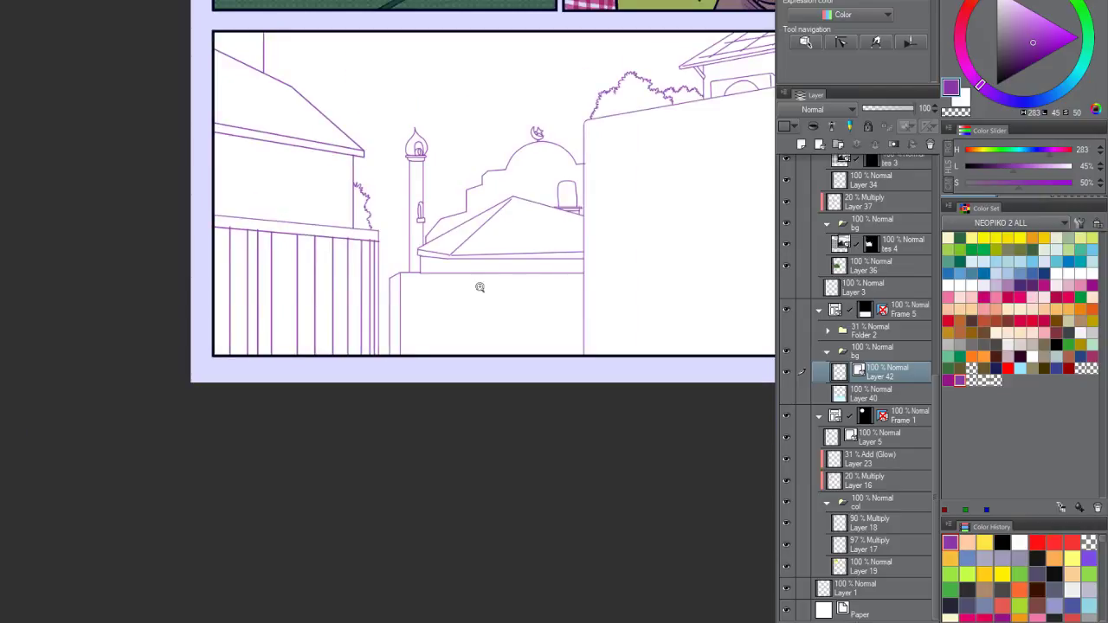
# Step: Recolour the background line art on Layer 42 black
pyautogui.click(786, 332)
pyautogui.click(787, 331)
pyautogui.keyDown('ctrl'); pyautogui.keyDown('alt'); pyautogui.click(606, 288); pyautogui.keyUp('alt'); pyautogui.keyUp('ctrl')
pyautogui.click(786, 372)
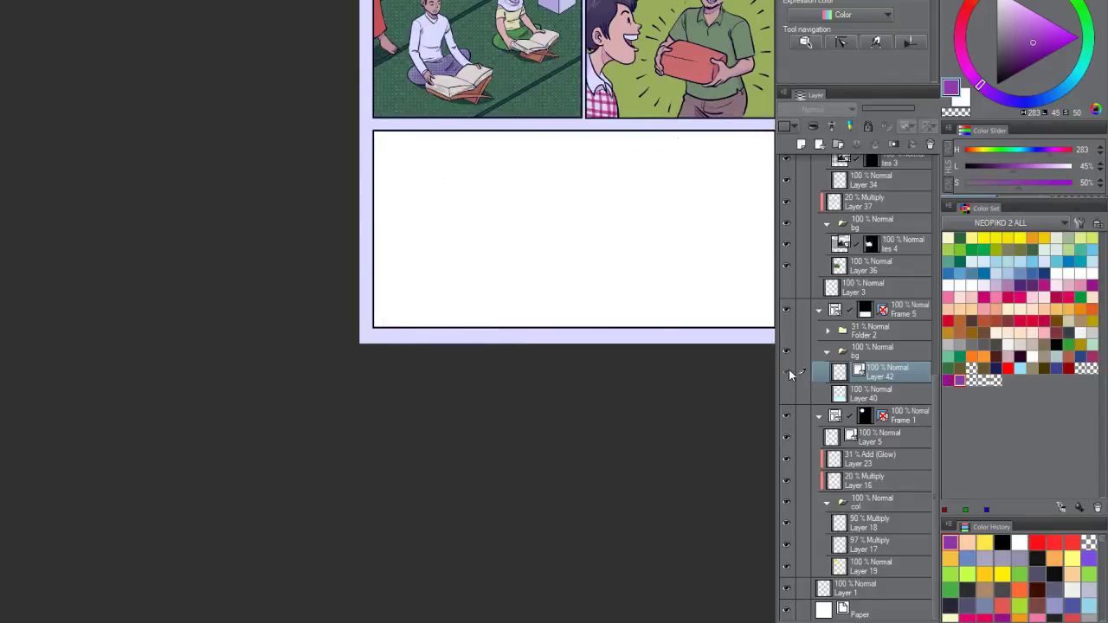
pyautogui.click(786, 372)
pyautogui.hotkey('ctrl', 'z')
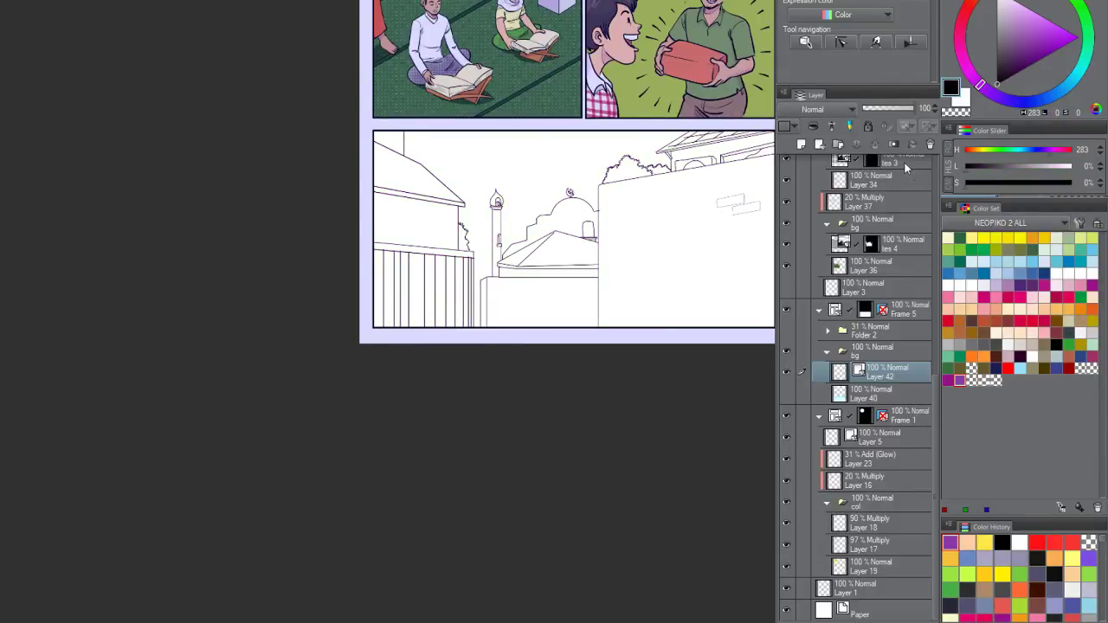
pyautogui.hotkey('ctrl', 'y')
# Step: Select everything except the open sky and add a new layer directly beneath the background line art
pyautogui.keyDown('ctrl'); pyautogui.click(640, 283); pyautogui.keyUp('ctrl')
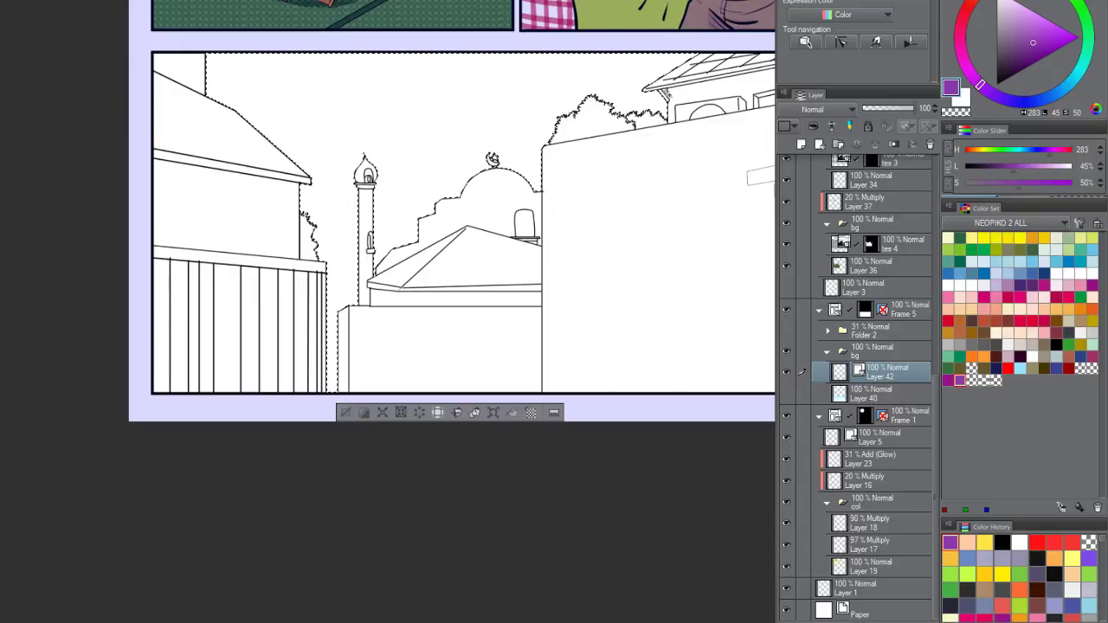
pyautogui.click(365, 413)
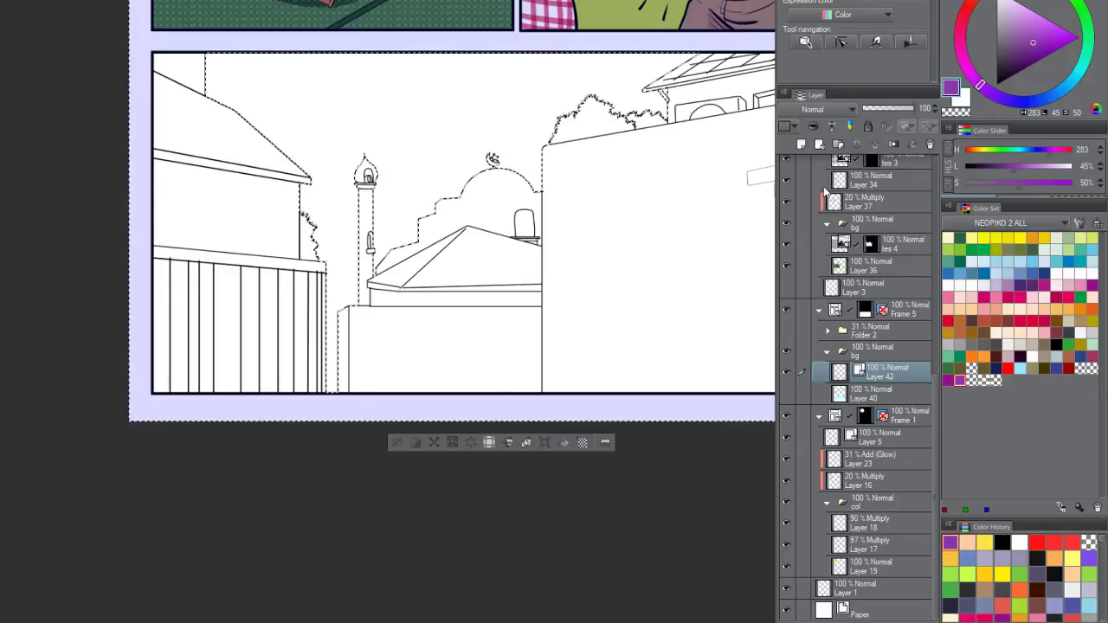
pyautogui.click(801, 146)
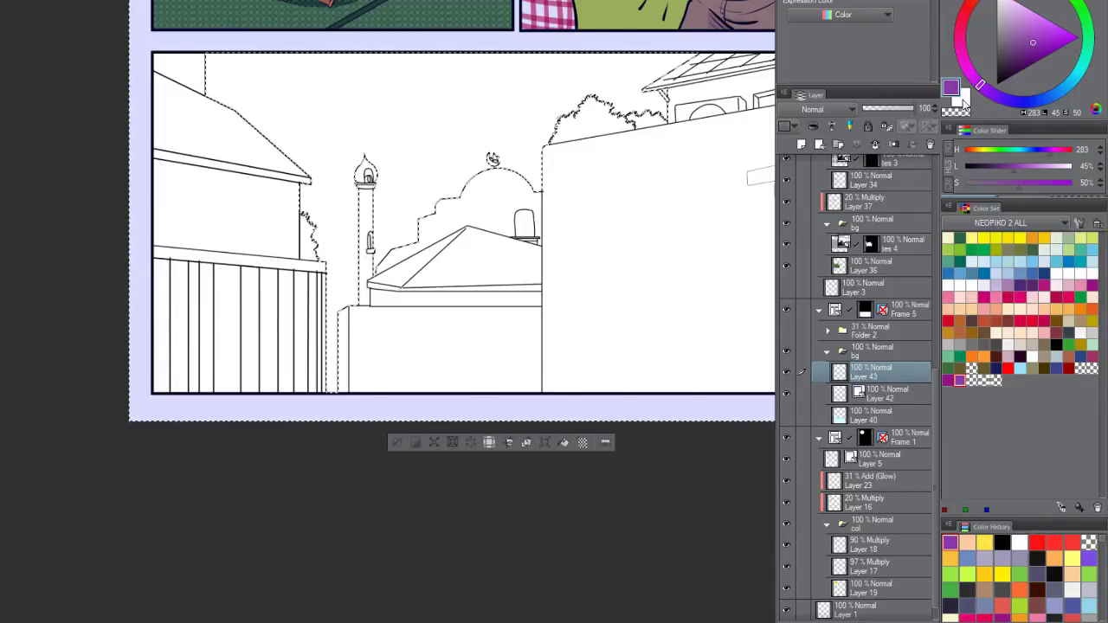
pyautogui.click(802, 146)
pyautogui.hotkey('ctrl', 'z')
pyautogui.moveTo(880, 373); pyautogui.dragTo(876, 409)
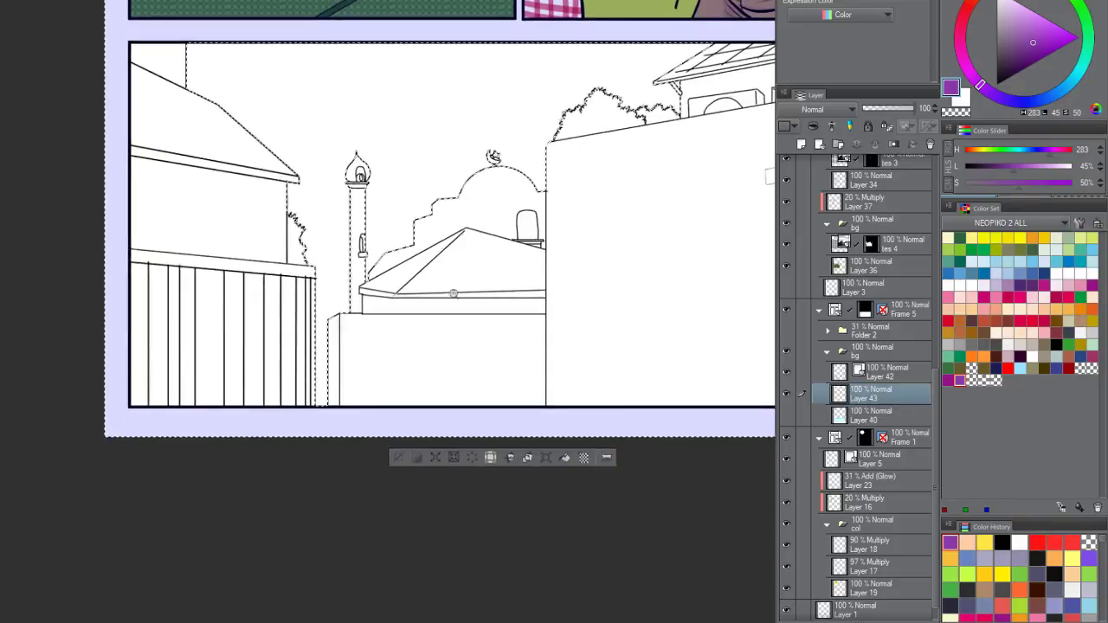
# Step: Fill the selected houses, walls, bushes, mosque and fence with flat purple on Layer 43 and clear the selection
pyautogui.scroll(-3, 425, 324)
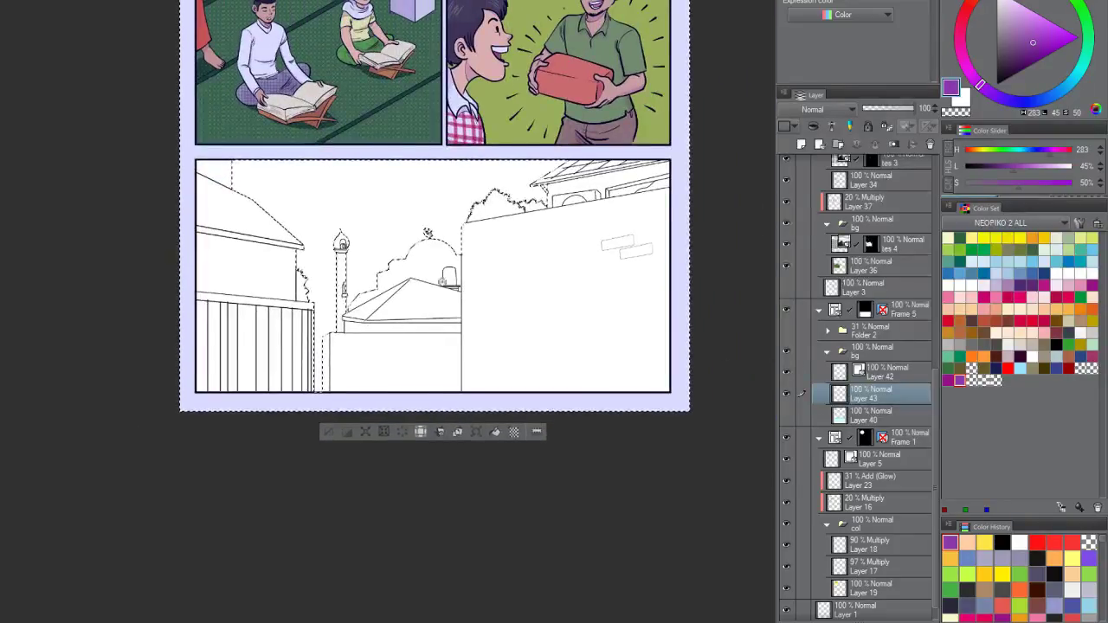
pyautogui.scroll(2, 454, 297)
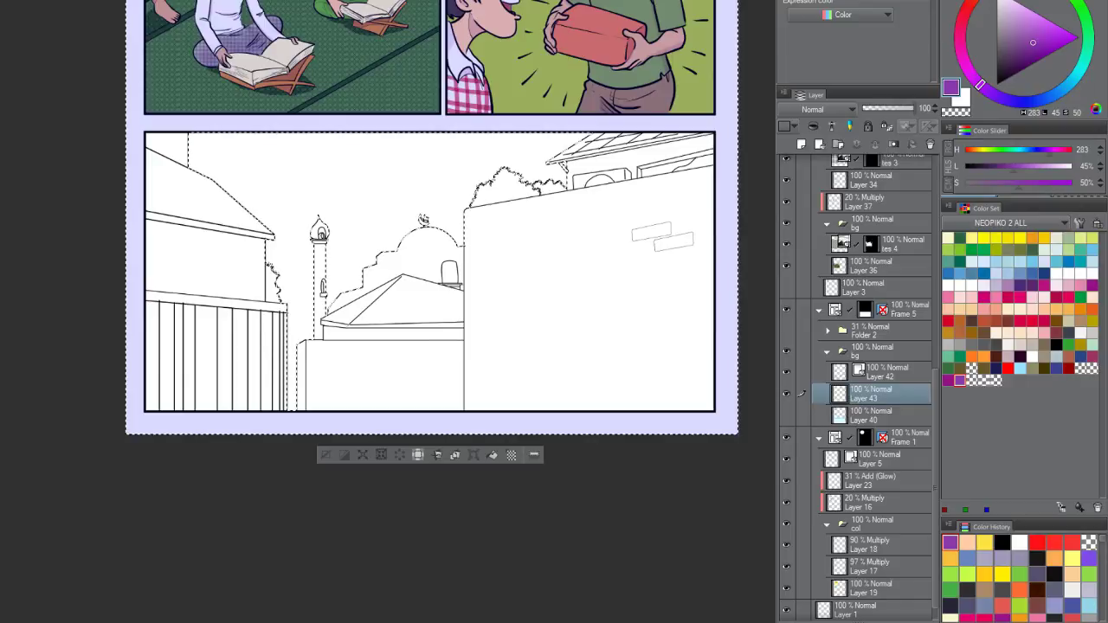
pyautogui.click(493, 456)
pyautogui.scroll(-2, 507, 295)
pyautogui.hotkey('ctrl', 'z')
pyautogui.scroll(2, 536, 285)
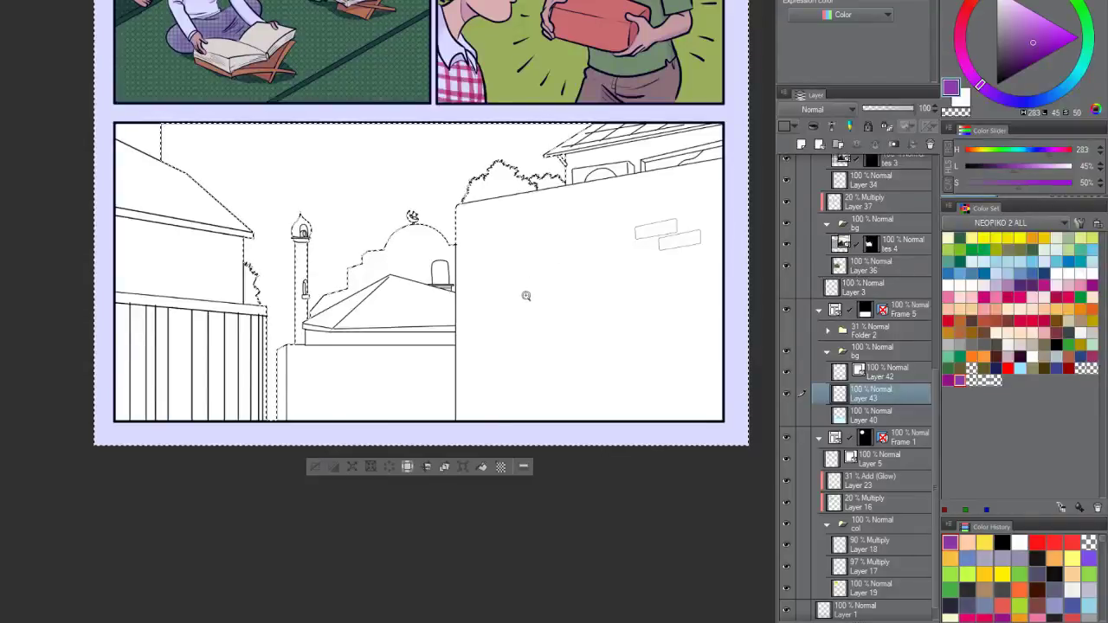
pyautogui.click(480, 467)
pyautogui.hotkey('ctrl', 'd')
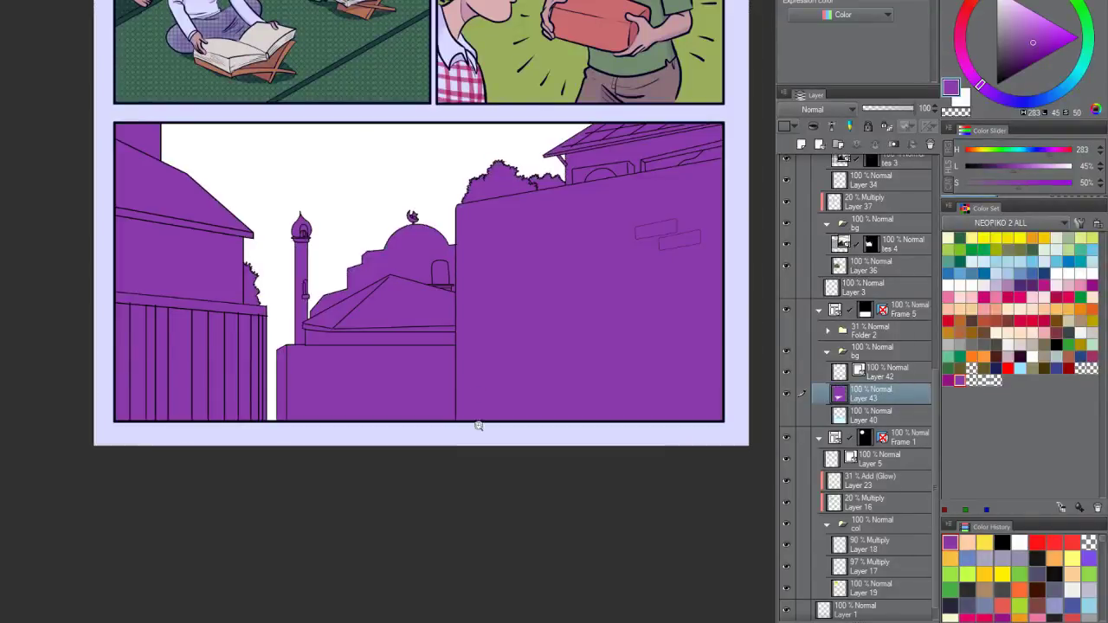
# Step: Show the sky gradient on Layer 40 and add a layer above it at 36% opacity, with white as the paint colour
pyautogui.moveTo(143, 105); pyautogui.dragTo(610, 430)
pyautogui.click(861, 416)
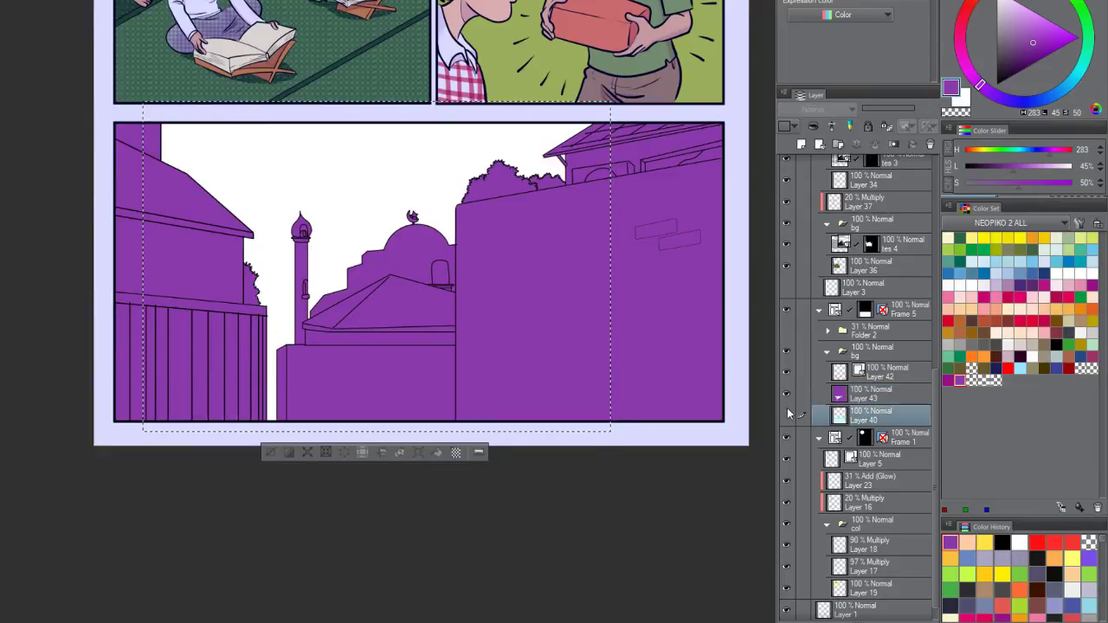
pyautogui.click(786, 413)
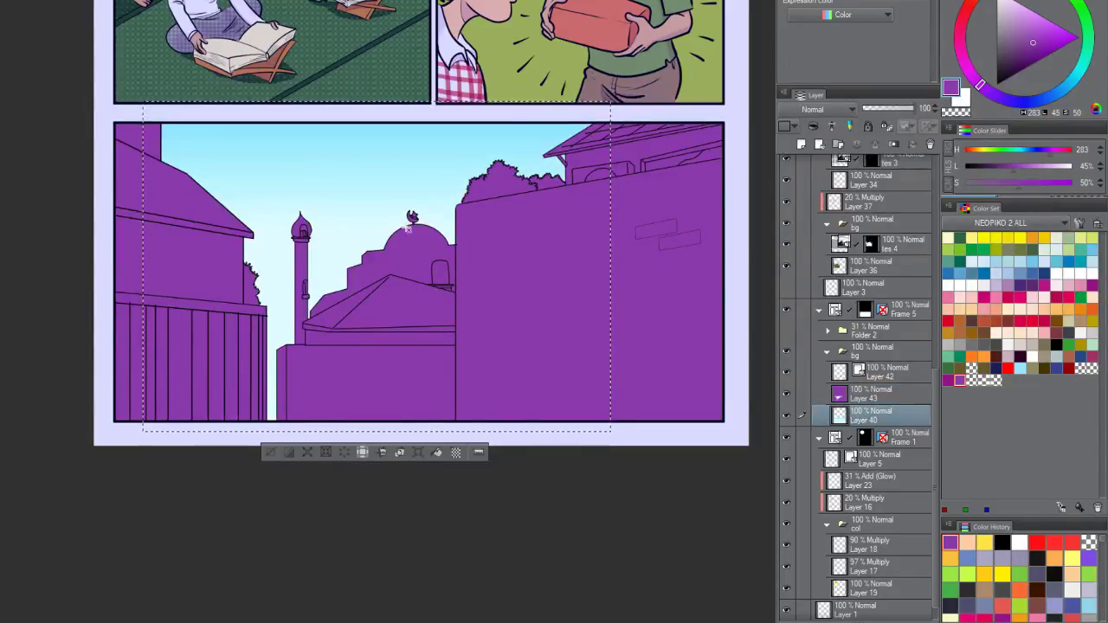
pyautogui.click(801, 144)
pyautogui.click(881, 108)
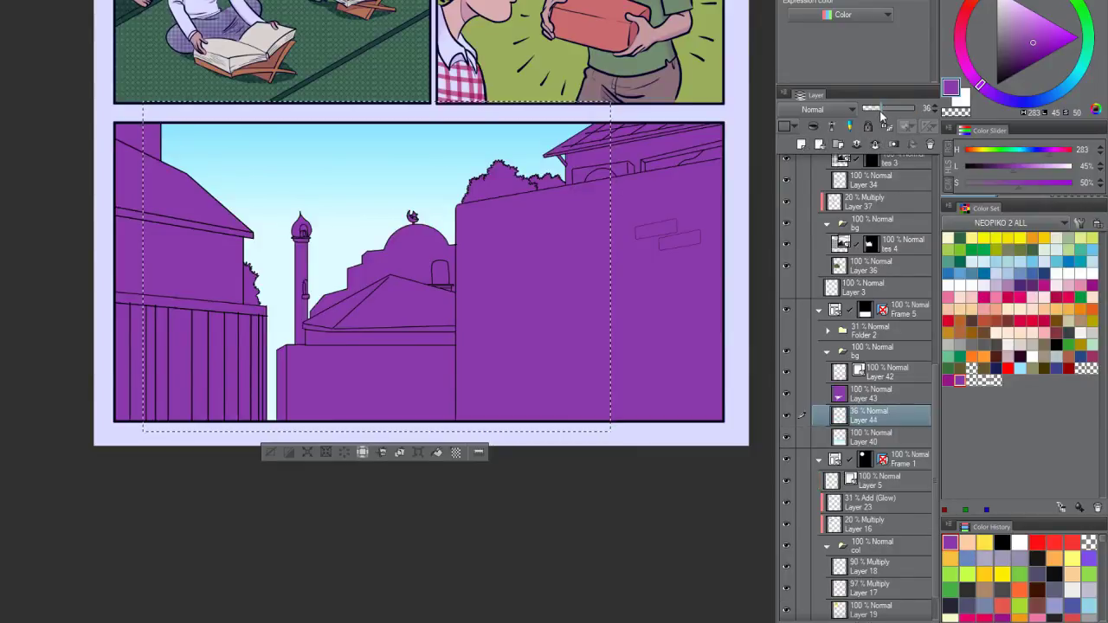
pyautogui.press('d')
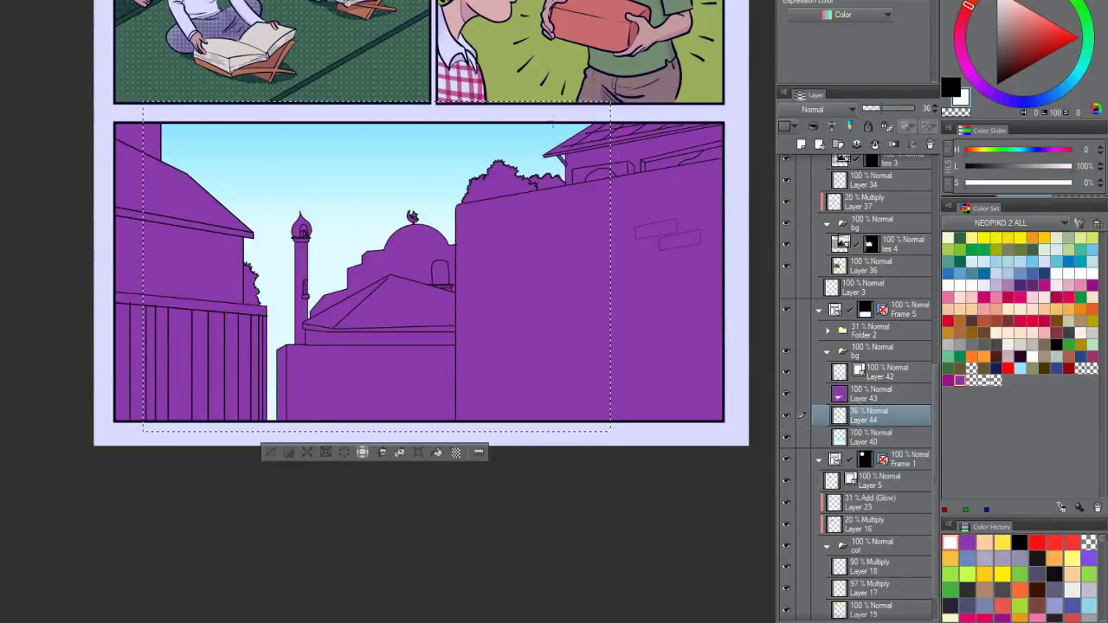
# Step: Paint thin, wispy white cloud streaks across the sky and clear the selection
pyautogui.moveTo(329, 165); pyautogui.dragTo(484, 161)
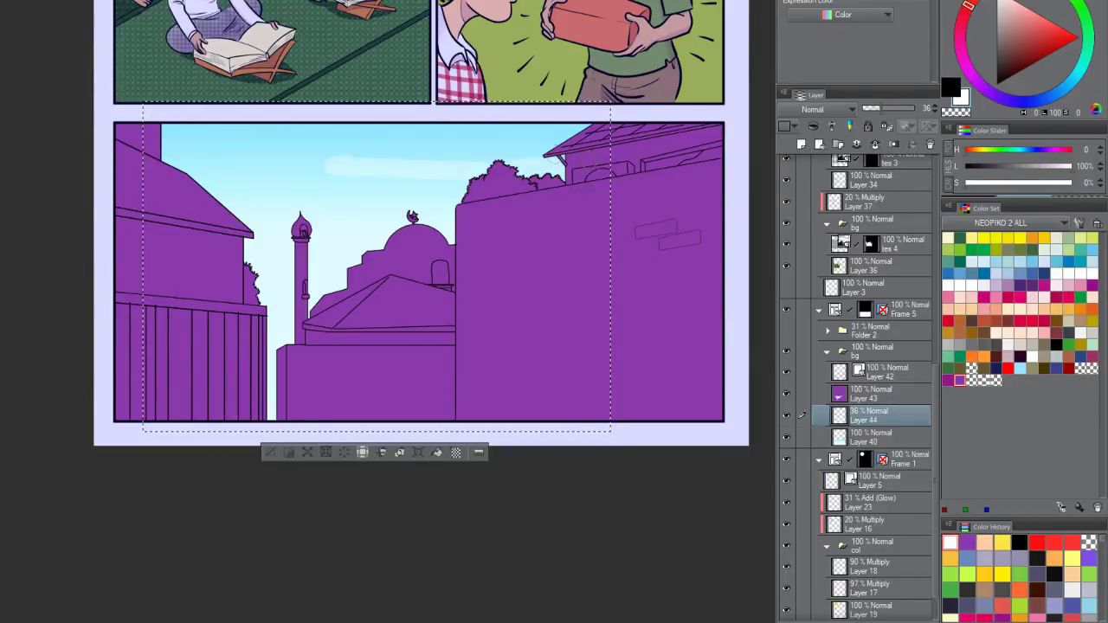
pyautogui.hotkey('ctrl', 'z')
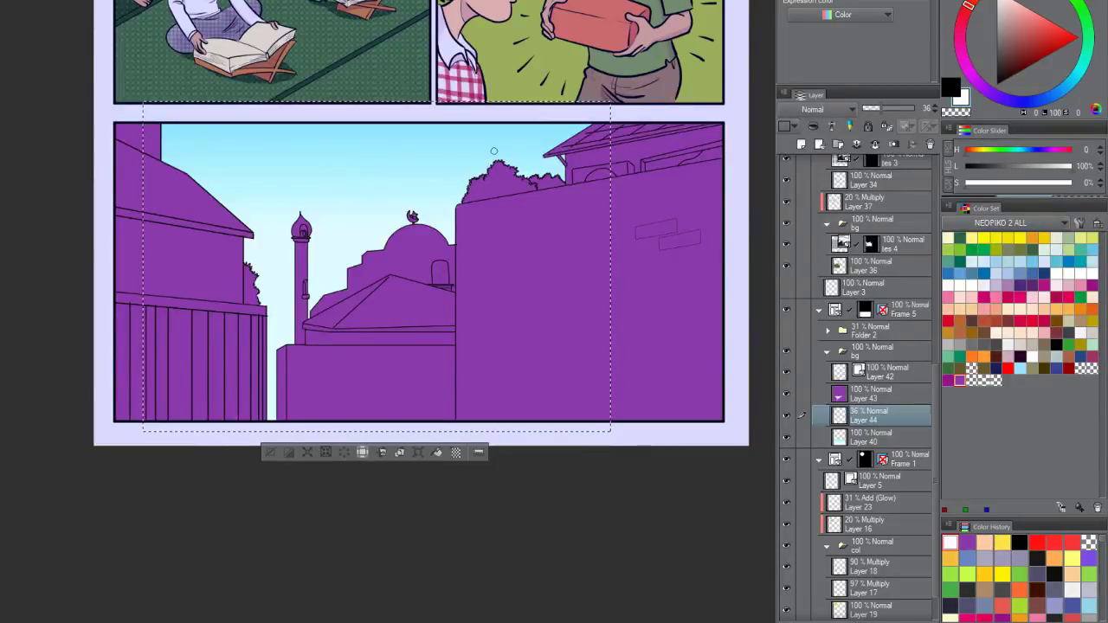
pyautogui.moveTo(322, 152); pyautogui.dragTo(396, 149)
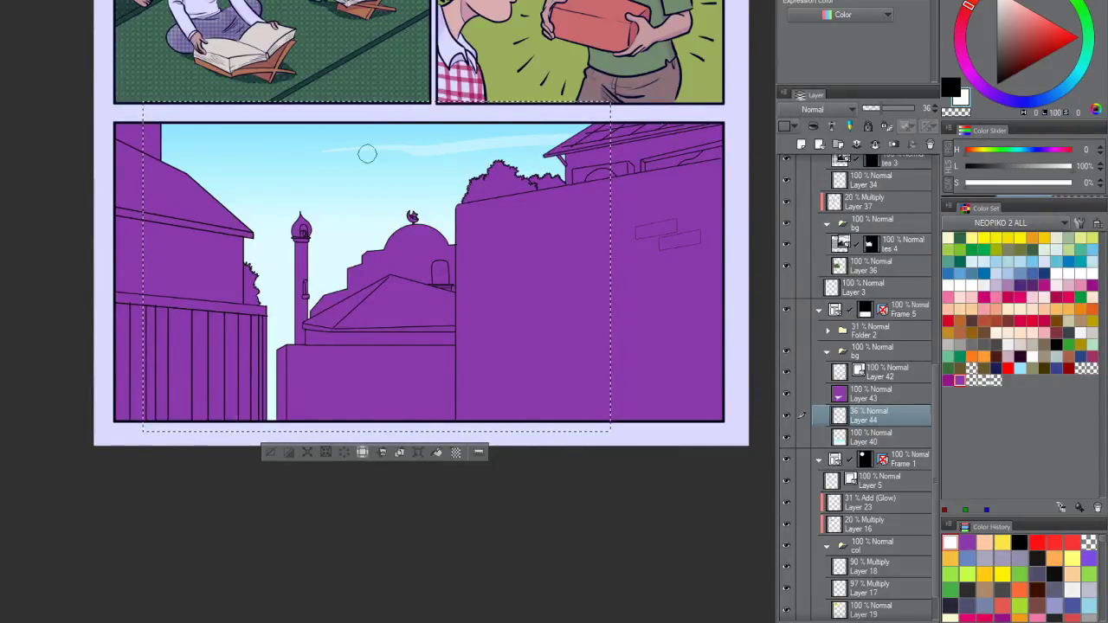
pyautogui.moveTo(290, 187); pyautogui.dragTo(460, 190)
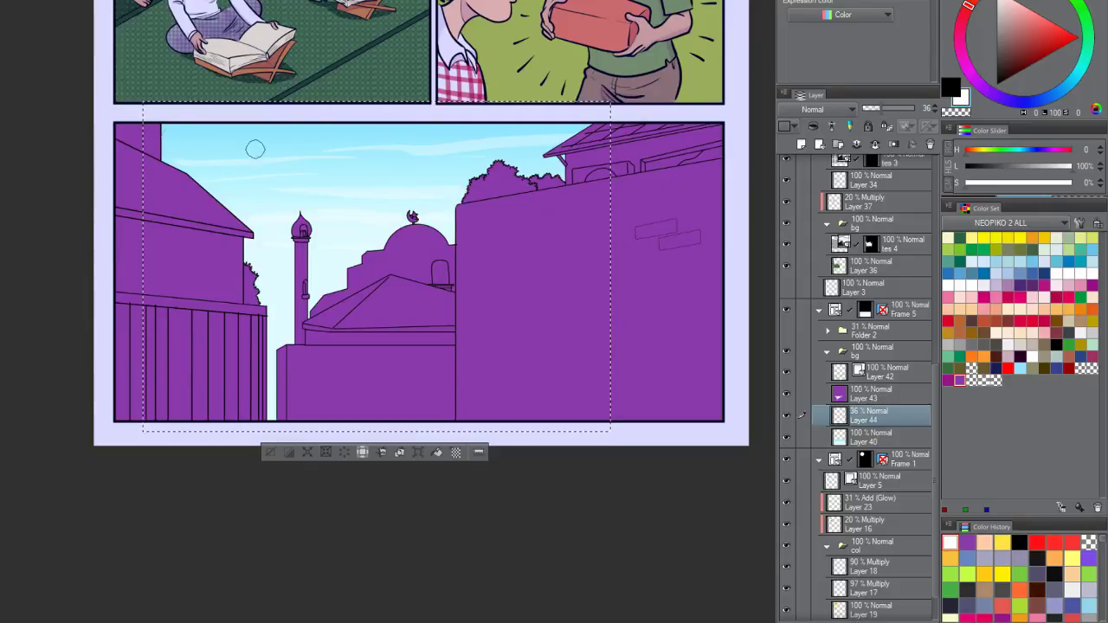
pyautogui.moveTo(205, 153); pyautogui.dragTo(479, 126)
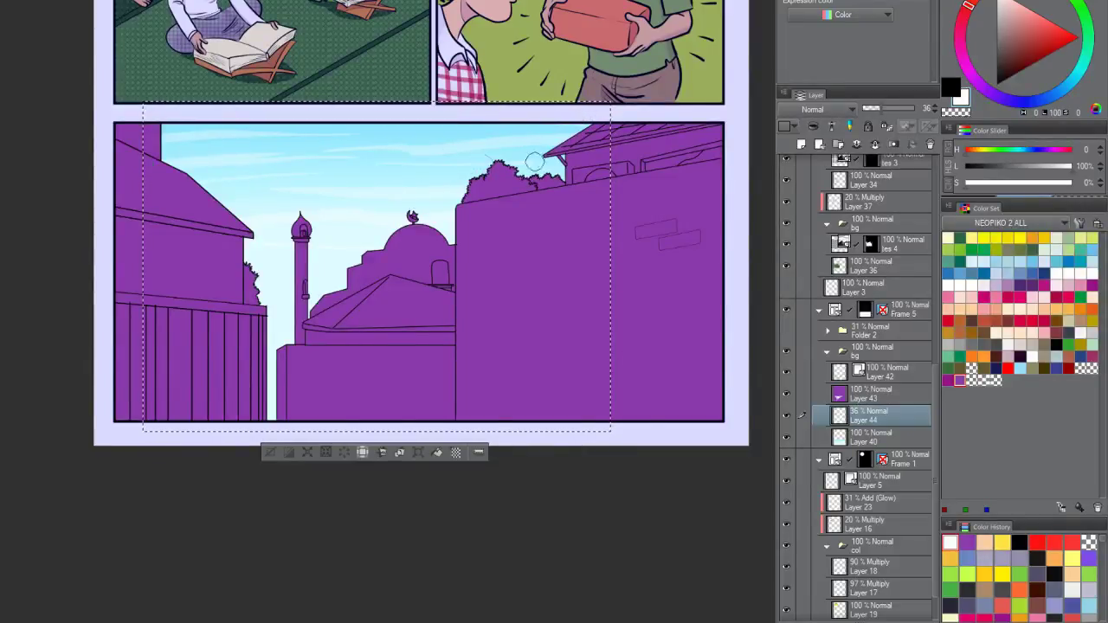
pyautogui.hotkey('ctrl', 'd')
pyautogui.scroll(-2, 445, 198)
pyautogui.scroll(1, 441, 180)
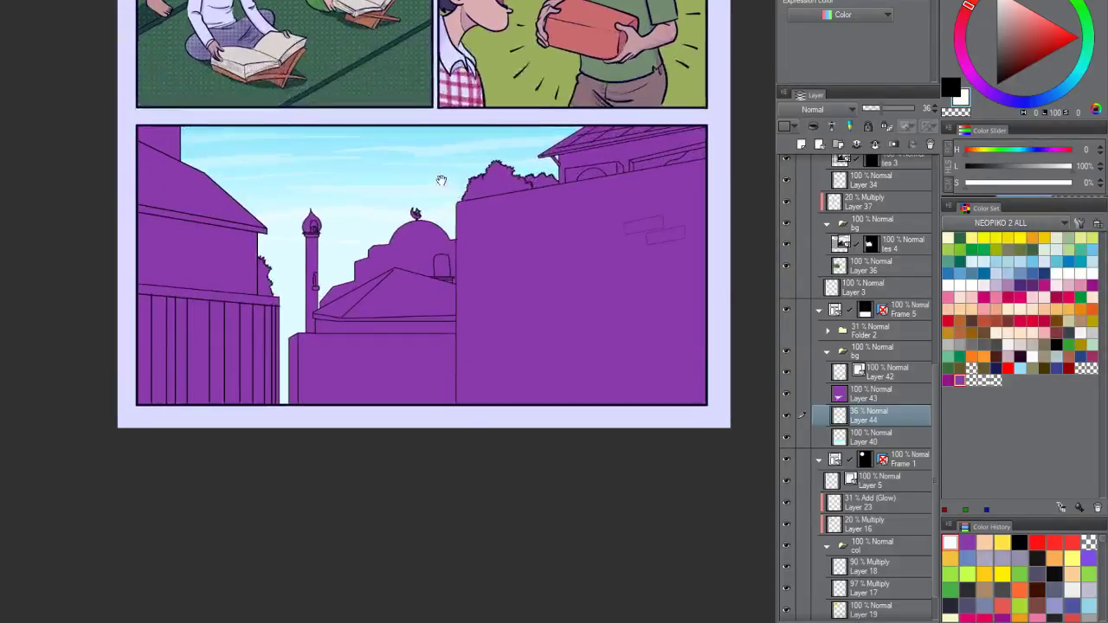
# Step: On Layer 43, fill the large bush above the tall wall with bright green and the bush behind it with darker green
pyautogui.scroll(2, 441, 180)
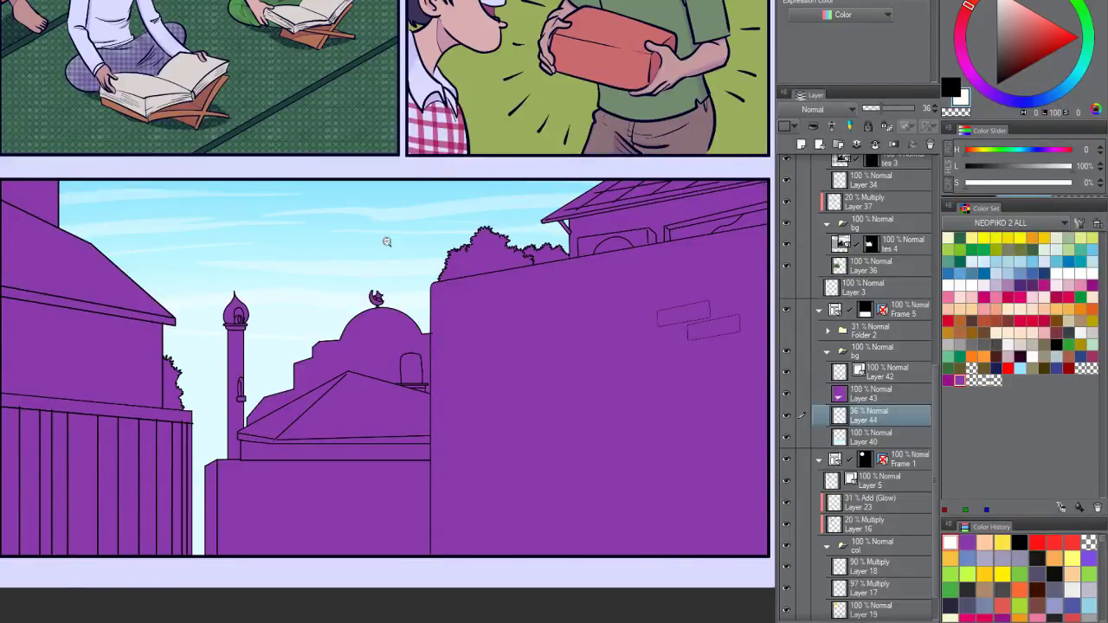
pyautogui.moveTo(386, 241)
pyautogui.mouseDown()
pyautogui.moveTo(368, 264)
pyautogui.moveTo(384, 237)
pyautogui.mouseUp()
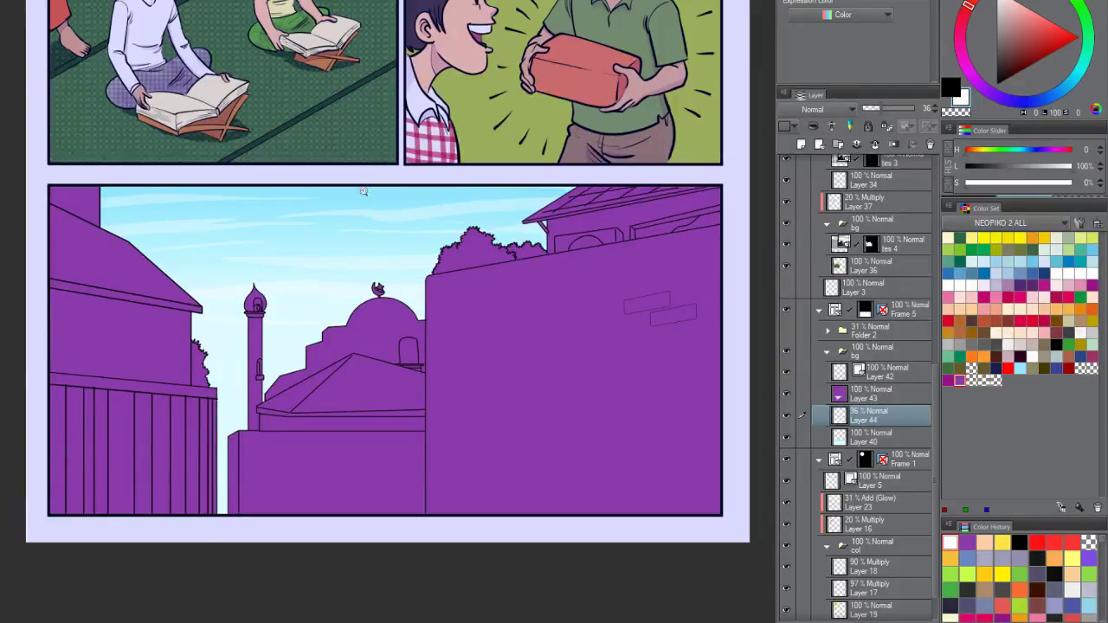
pyautogui.scroll(2, 378, 201)
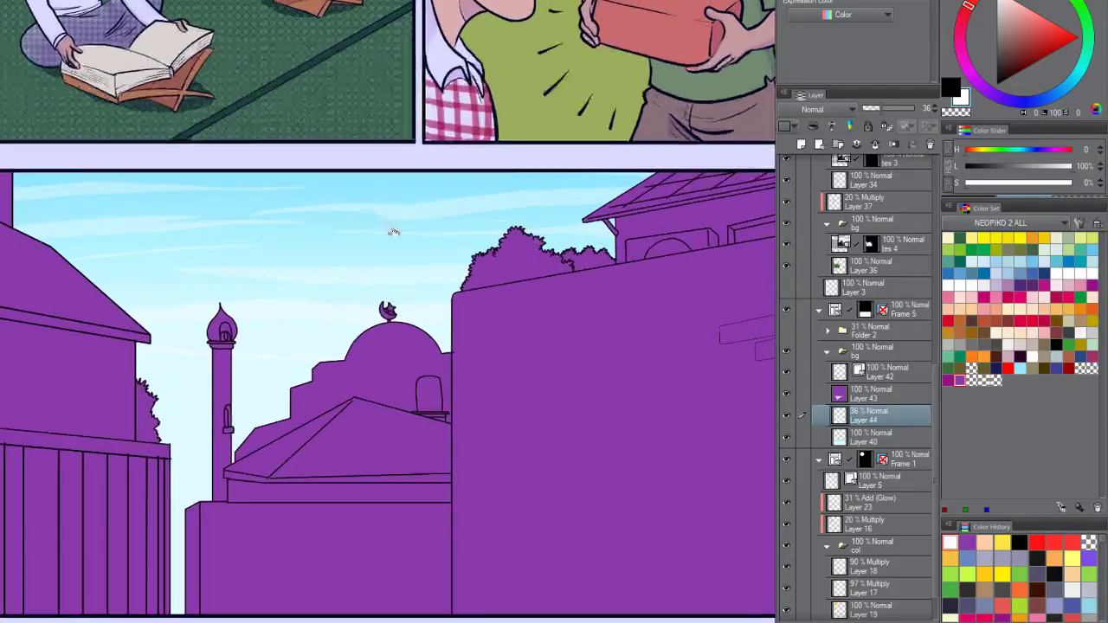
pyautogui.scroll(-3, 379, 201)
pyautogui.hotkey('alt', ']')
pyautogui.scroll(2, 472, 193)
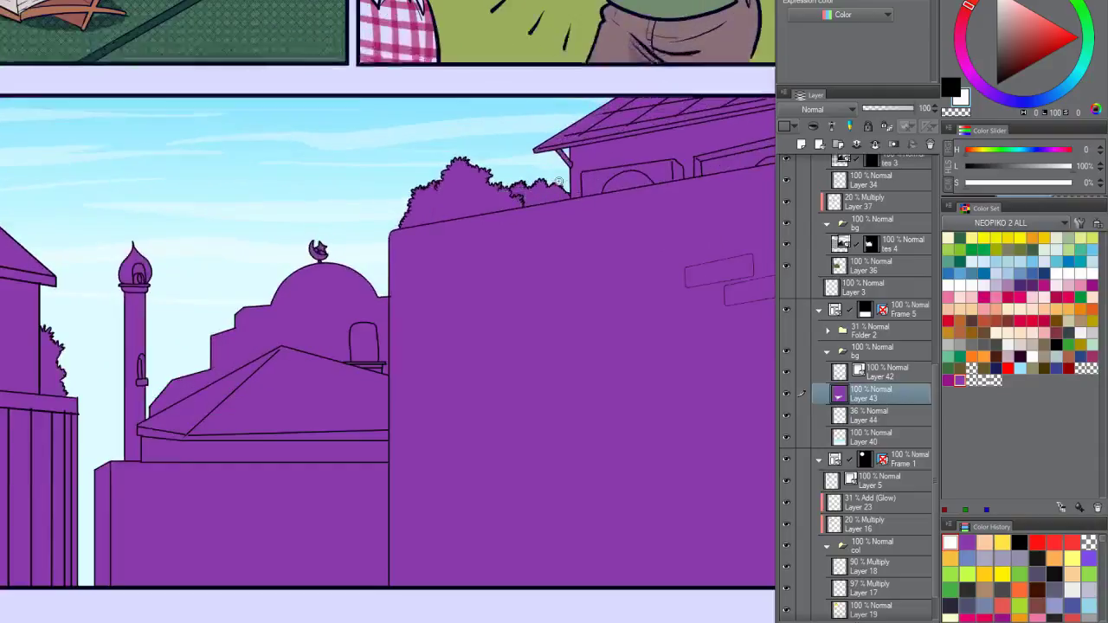
pyautogui.click(463, 192)
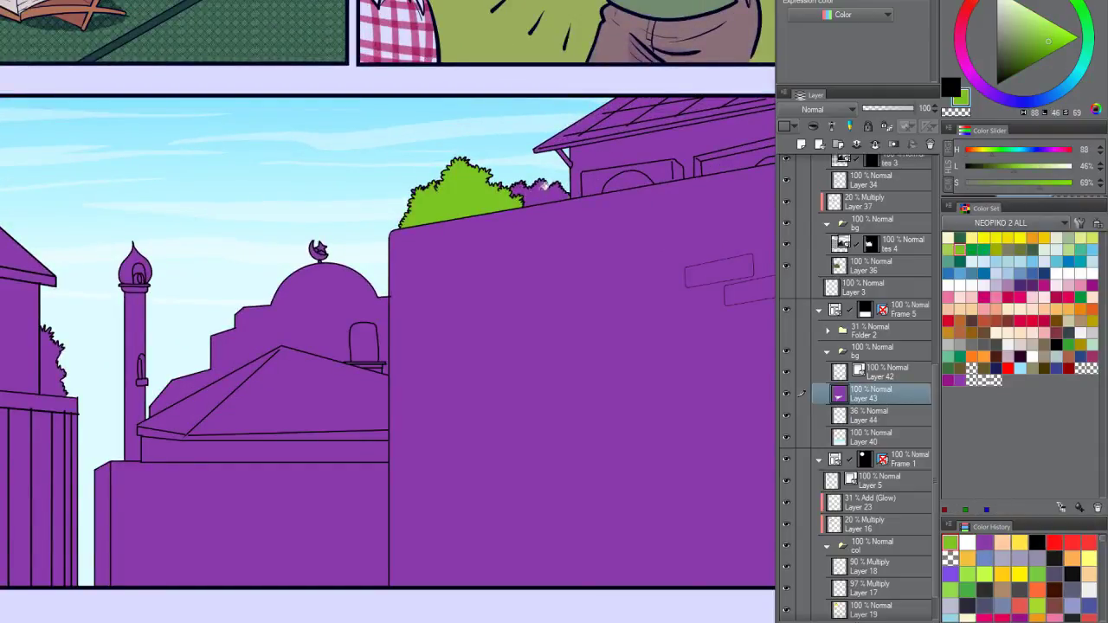
pyautogui.scroll(2, 542, 185)
pyautogui.click(597, 212)
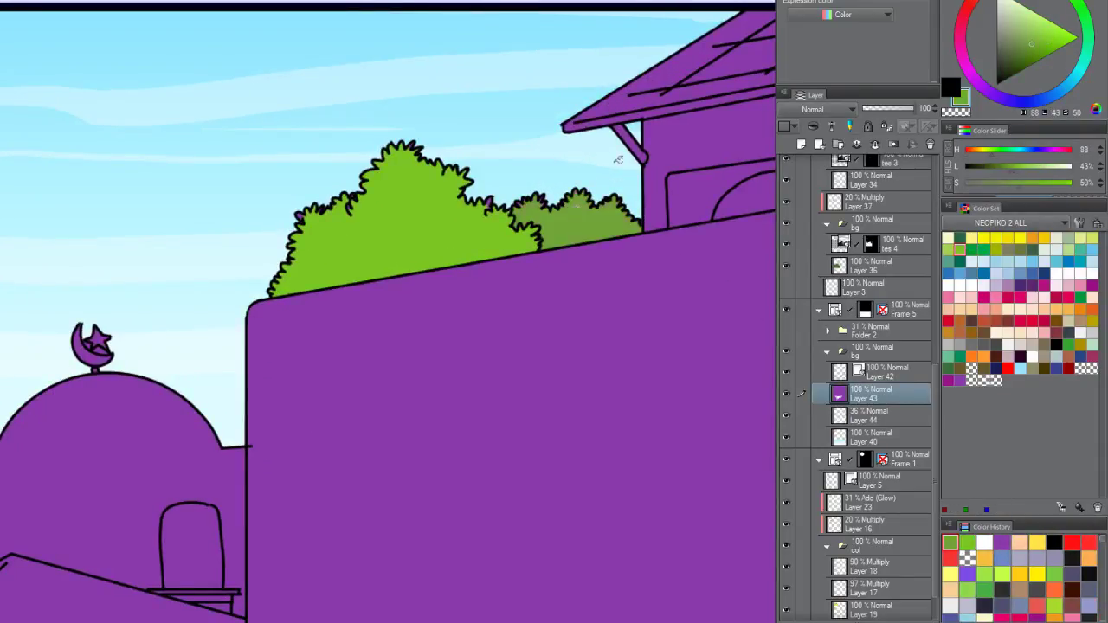
# Step: Lock Layer 43's transparent pixels and brush darker green over the unfilled gap between the two bushes
pyautogui.scroll(2, 421, 193)
pyautogui.press('b')
pyautogui.click(486, 196)
pyautogui.hotkey('ctrl', 'z')
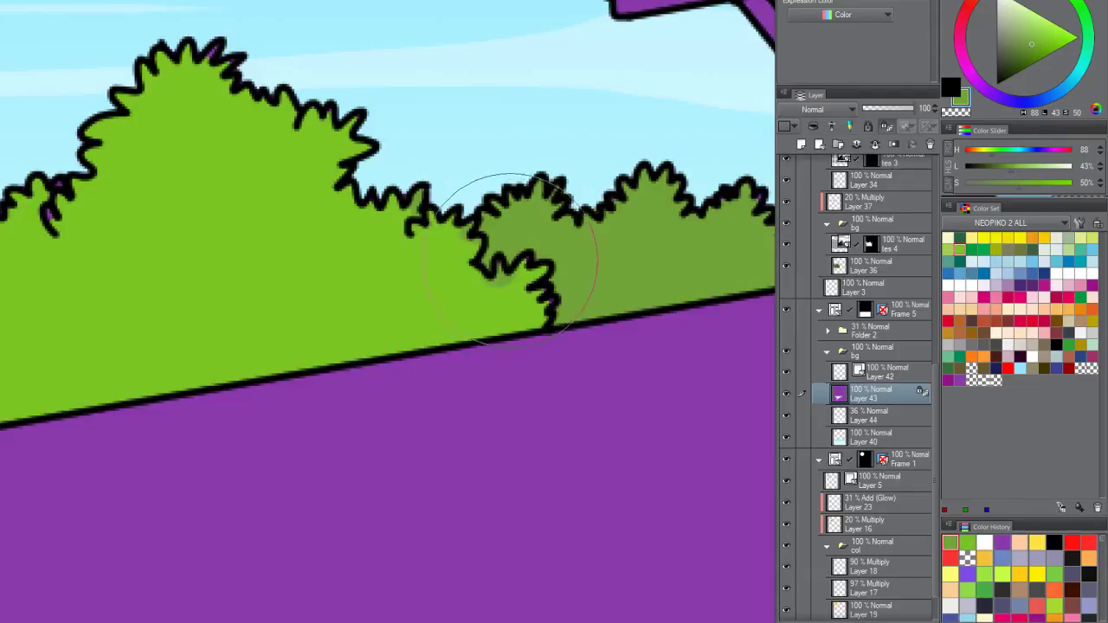
pyautogui.scroll(-5, 511, 256)
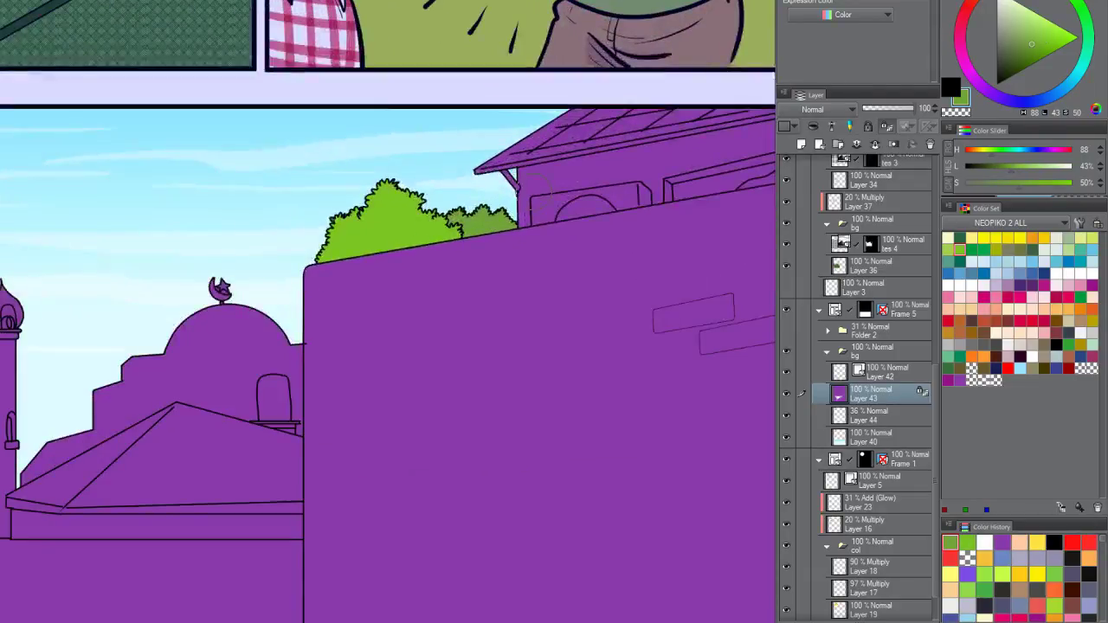
# Step: Fill the tiled roof and eave edge of the house behind the tall wall with reddish-brown
pyautogui.scroll(3, 615, 152)
pyautogui.moveTo(616, 152); pyautogui.dragTo(550, 221)
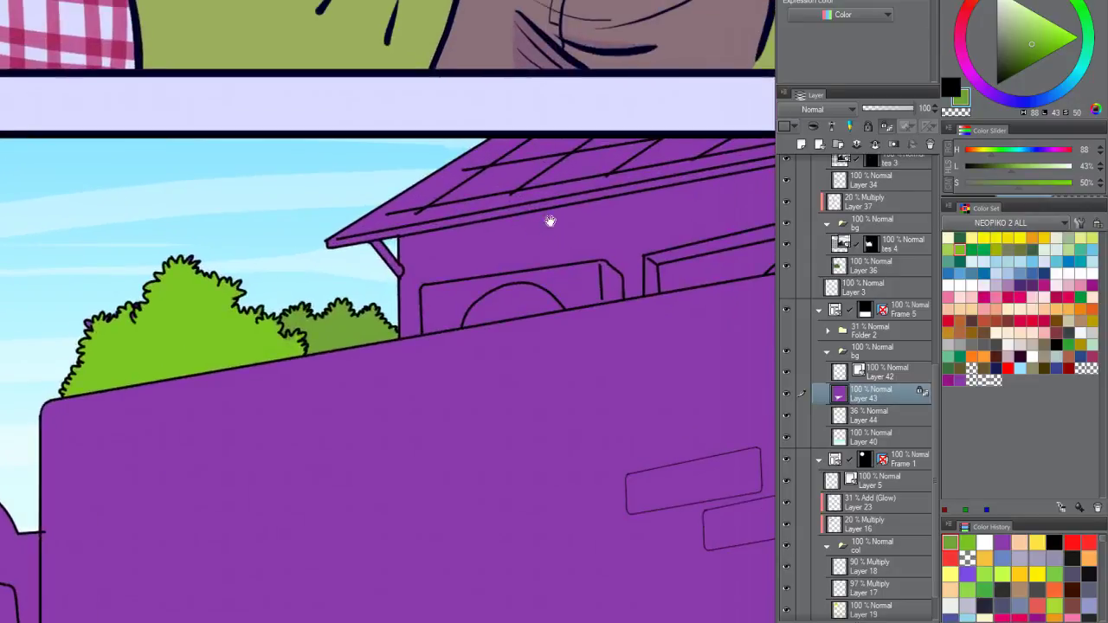
pyautogui.click(984, 320)
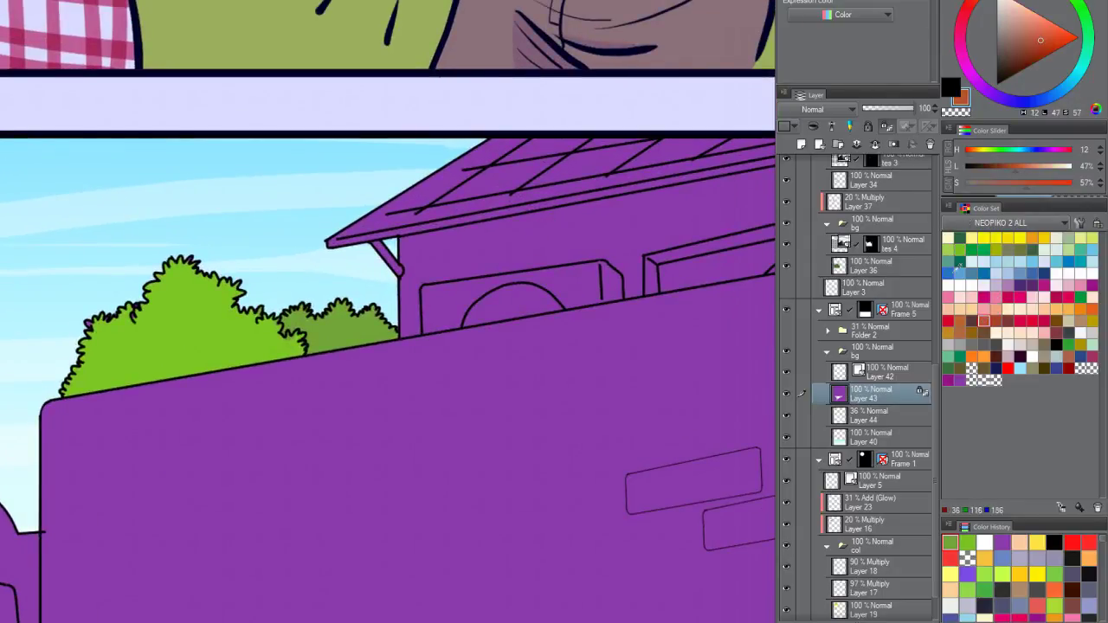
pyautogui.moveTo(456, 175)
pyautogui.mouseDown()
pyautogui.moveTo(517, 171)
pyautogui.moveTo(592, 141)
pyautogui.moveTo(755, 139)
pyautogui.mouseUp()
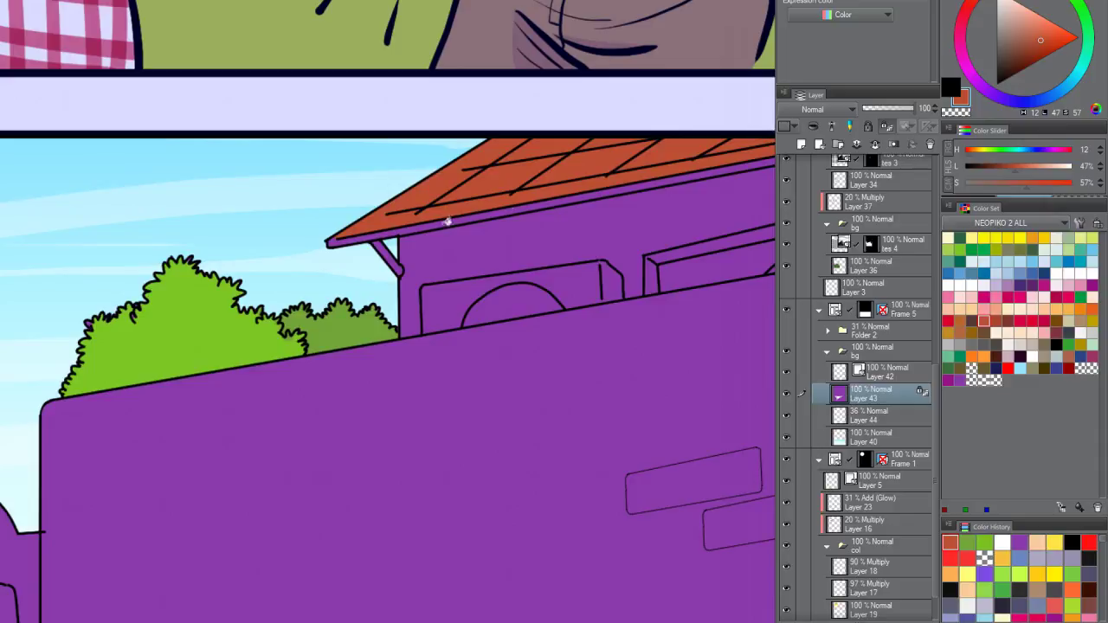
pyautogui.moveTo(448, 222); pyautogui.dragTo(374, 237)
pyautogui.hscroll(1, 537, 260)
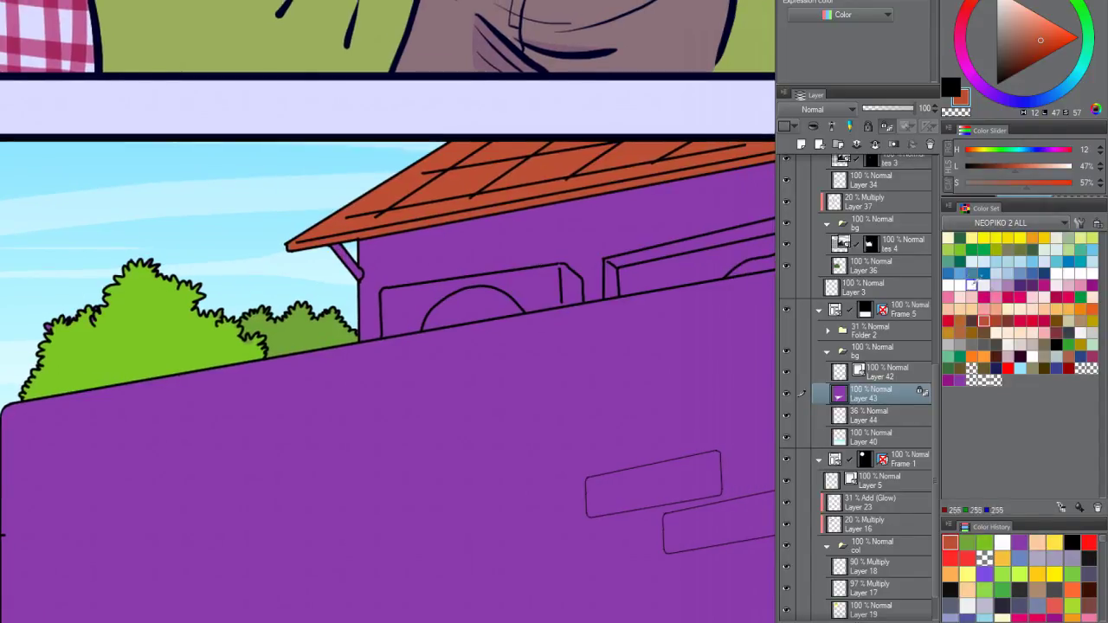
# Step: Try a pale lavender fill on the wall of the house behind the tall wall
pyautogui.click(996, 283)
pyautogui.click(508, 227)
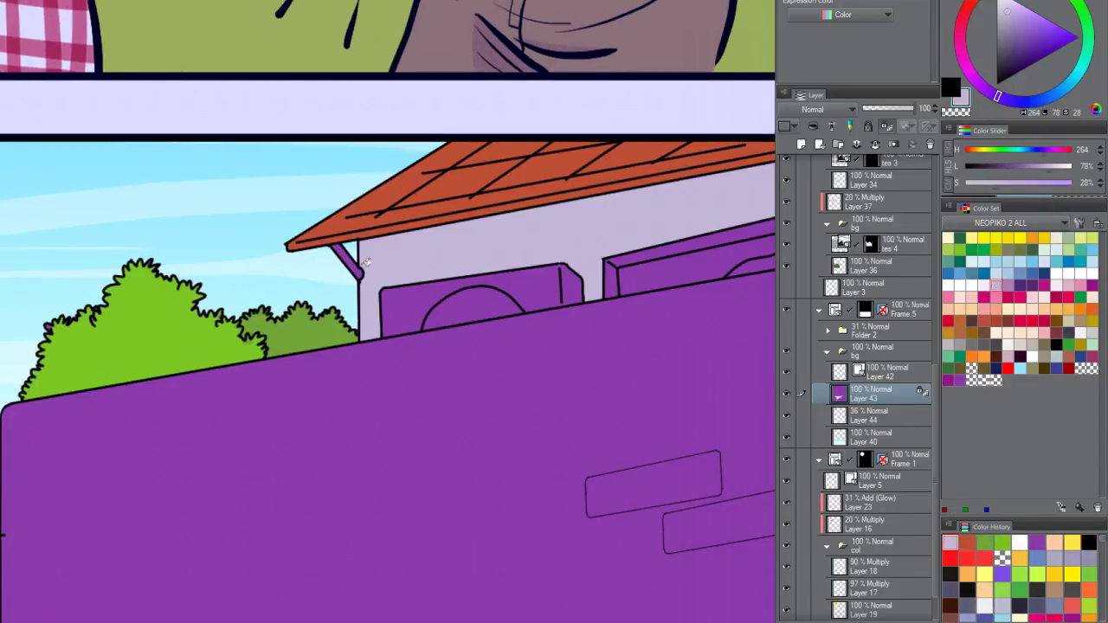
pyautogui.click(366, 262)
pyautogui.scroll(-2, 517, 268)
# Step: Fill the wall beneath the tiled roof with warm greyish beige and the roof brace with a paler tone
pyautogui.click(1031, 345)
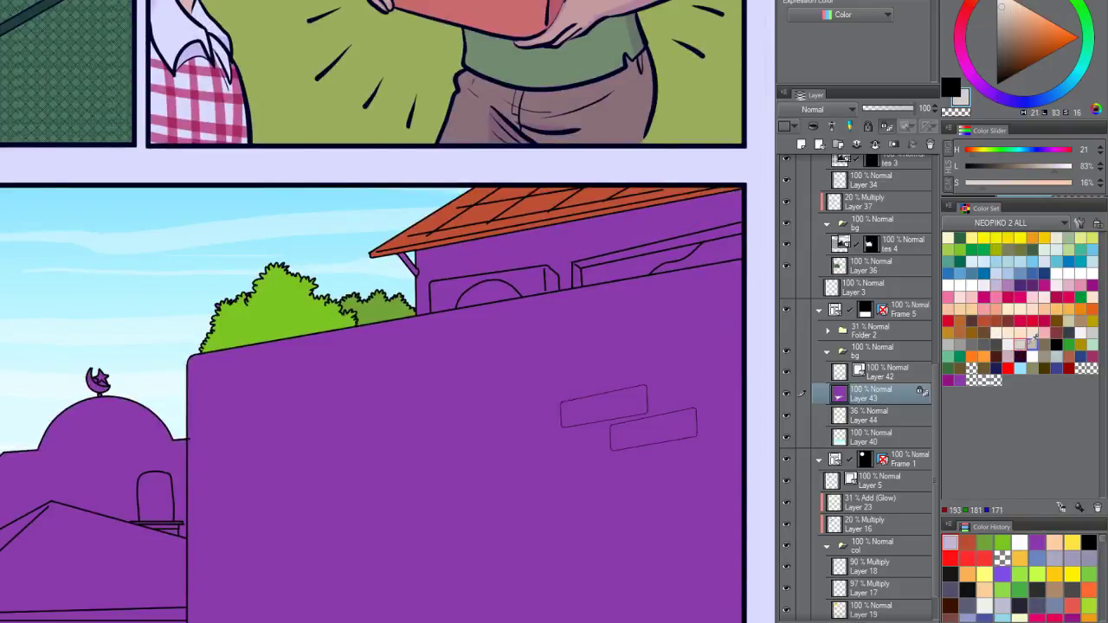
pyautogui.click(555, 247)
pyautogui.scroll(2, 431, 257)
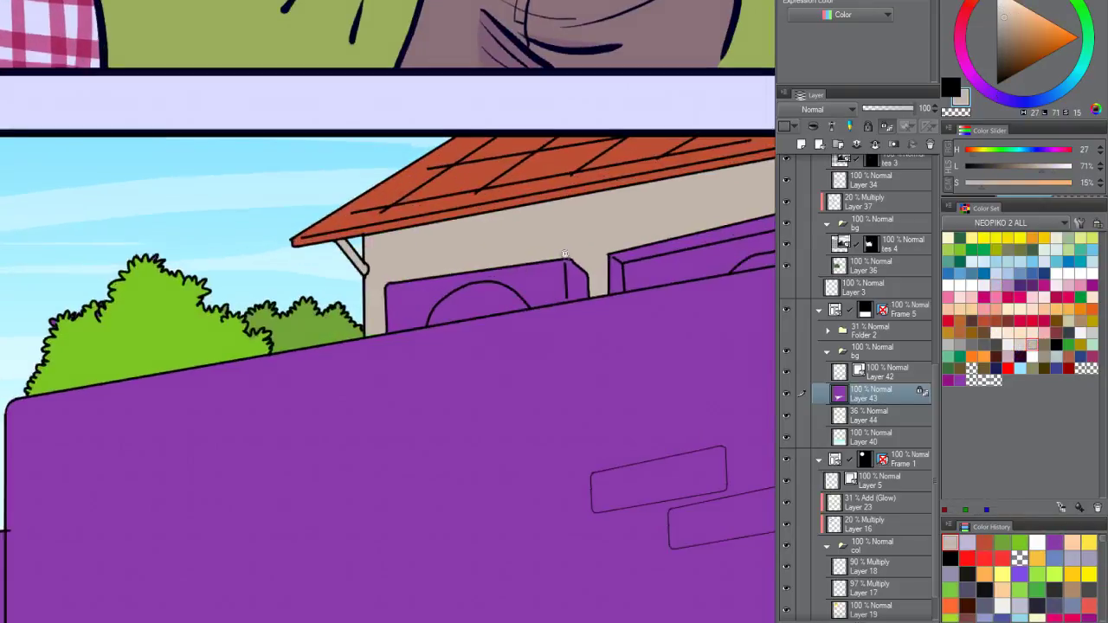
# Step: Fill the air-conditioner unit on the house behind the tall wall with pale greyish beige
pyautogui.click(1020, 343)
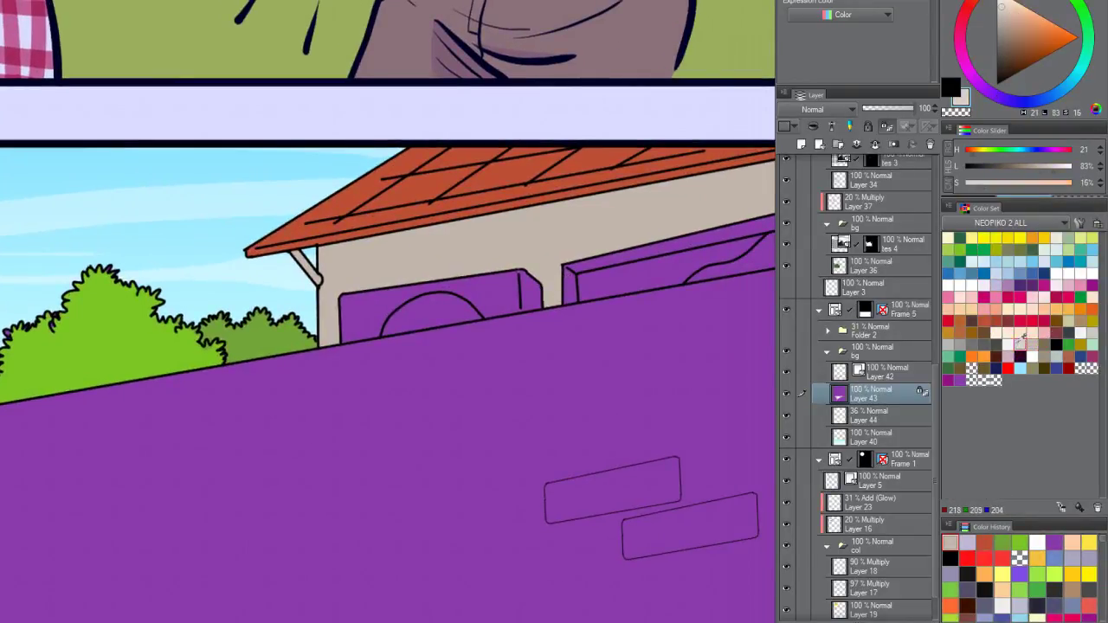
pyautogui.click(364, 299)
pyautogui.click(530, 290)
pyautogui.click(432, 319)
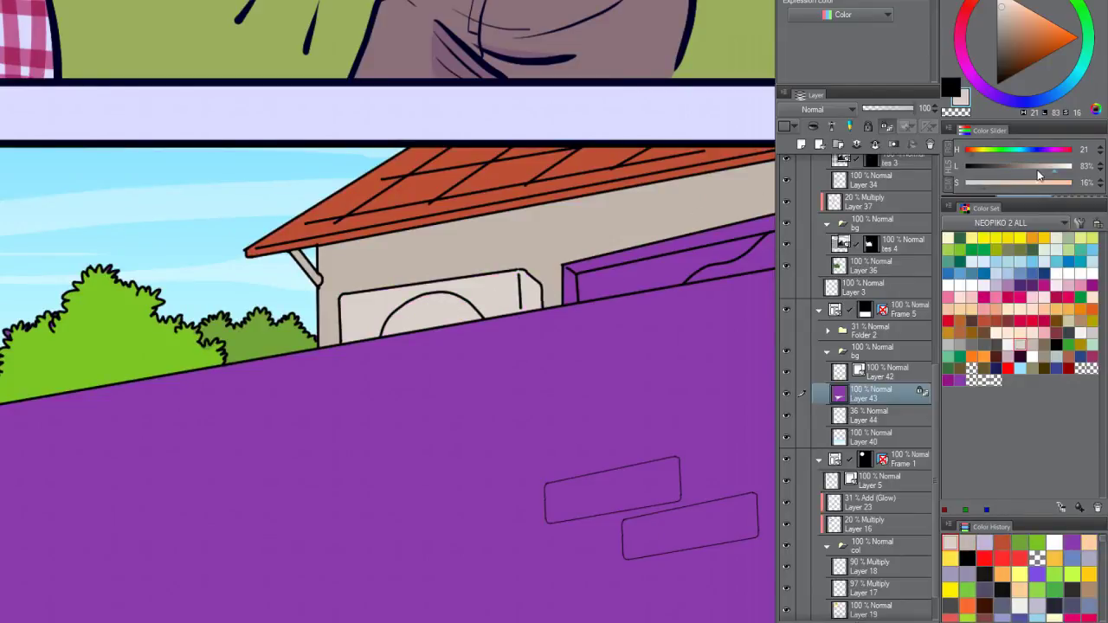
pyautogui.scroll(2, 545, 275)
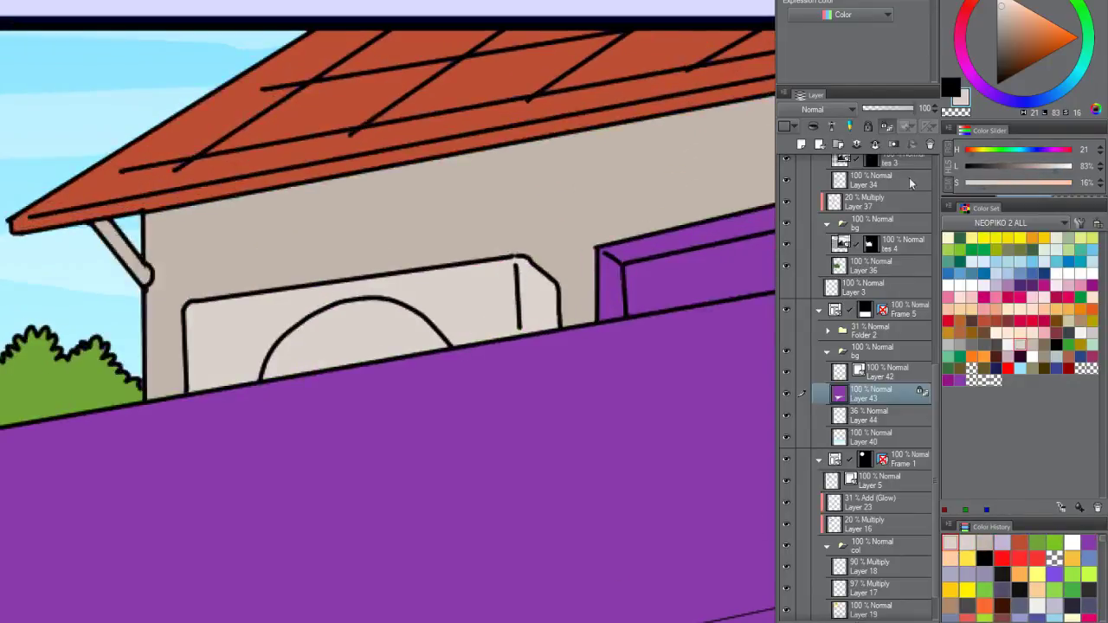
# Step: Fill the air conditioner's side and round fan with brown at 46% luminosity and cover the stray beige on the wall edge with purple
pyautogui.click(525, 336)
pyautogui.moveTo(1056, 166); pyautogui.dragTo(1015, 166)
pyautogui.click(532, 294)
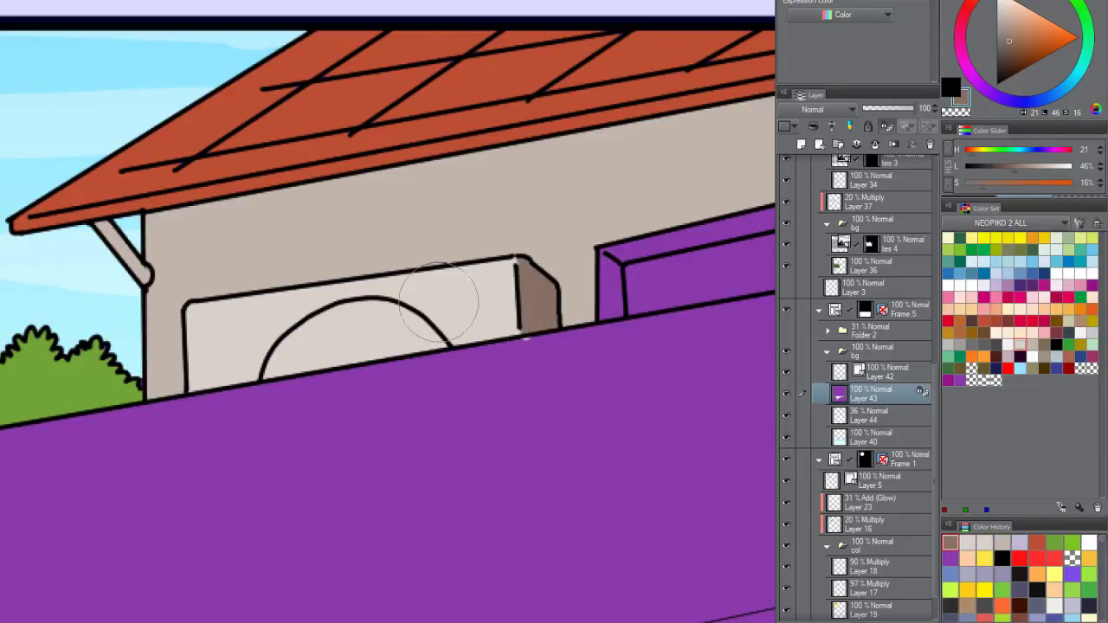
pyautogui.click(379, 330)
pyautogui.scroll(-5, 438, 323)
pyautogui.scroll(5, 547, 307)
pyautogui.keyDown('alt'); pyautogui.click(562, 320); pyautogui.keyUp('alt')
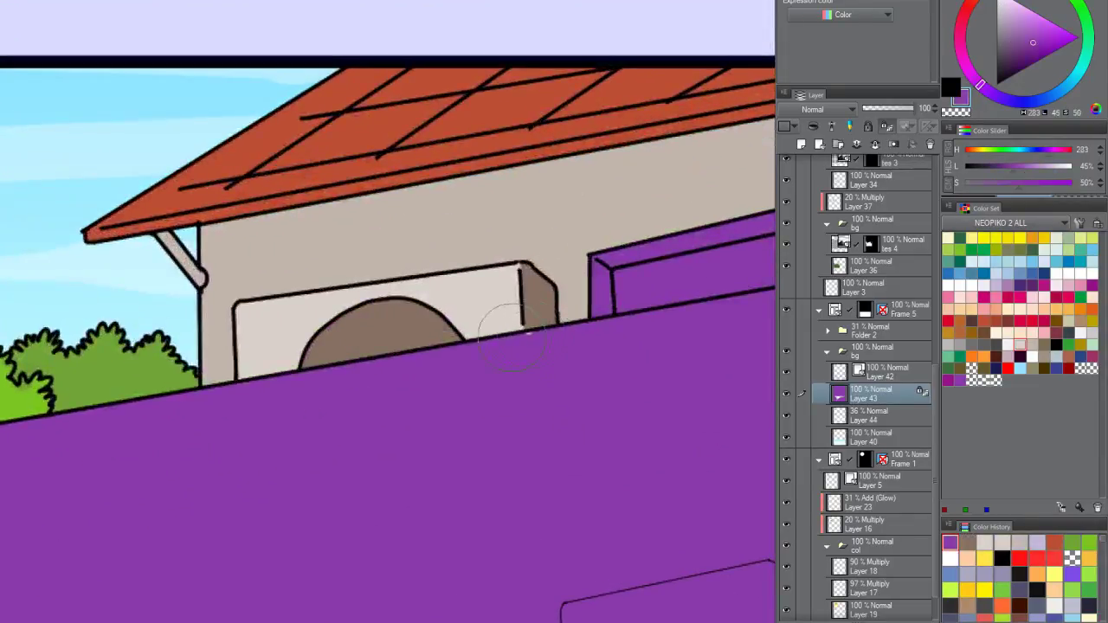
# Step: Fill the curtain in the house window with white and clear the glass area to let the sky show through
pyautogui.hscroll(5, 503, 306)
pyautogui.moveTo(627, 279); pyautogui.dragTo(690, 255)
pyautogui.scroll(-2, 690, 255)
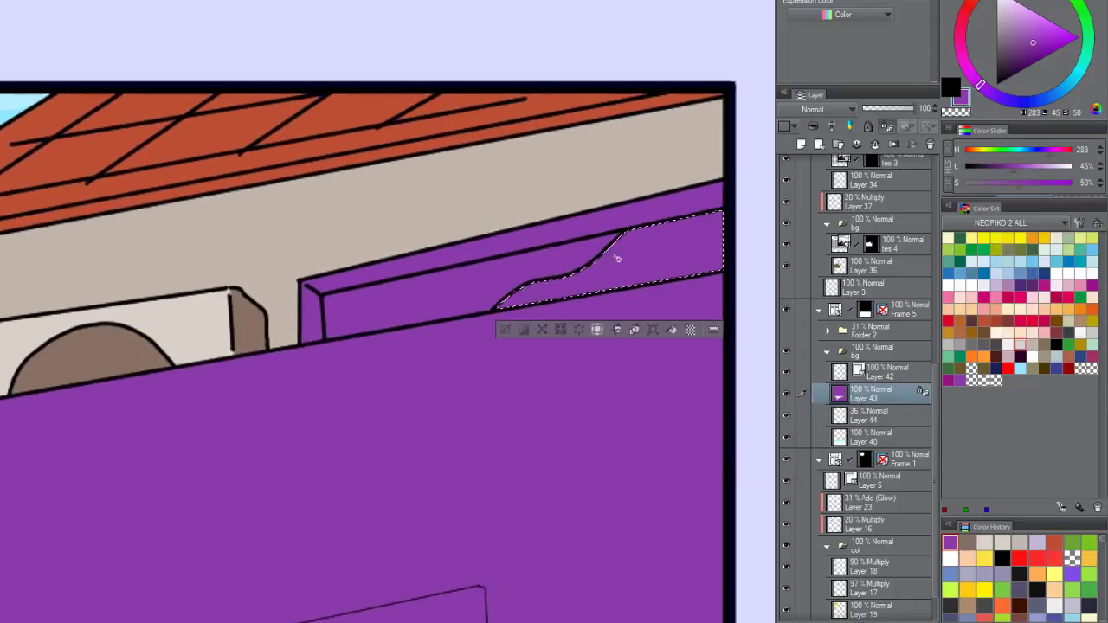
pyautogui.hotkey('ctrl', 'd')
pyautogui.press('x')
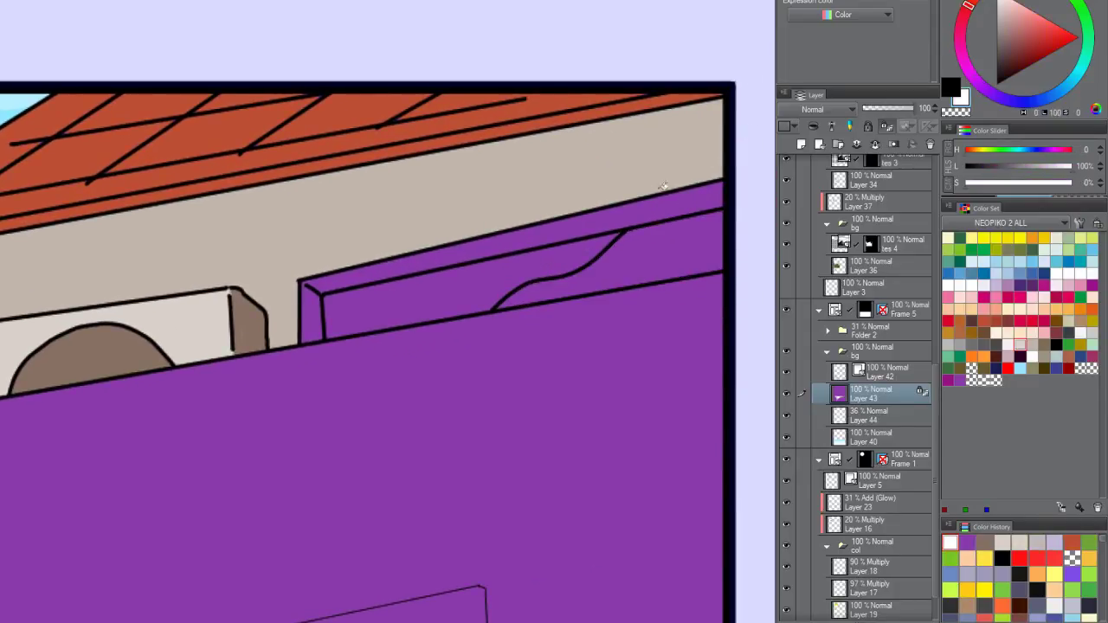
pyautogui.click(518, 273)
pyautogui.click(655, 249)
pyautogui.moveTo(613, 185); pyautogui.dragTo(644, 256)
pyautogui.hotkey('ctrl', 'd')
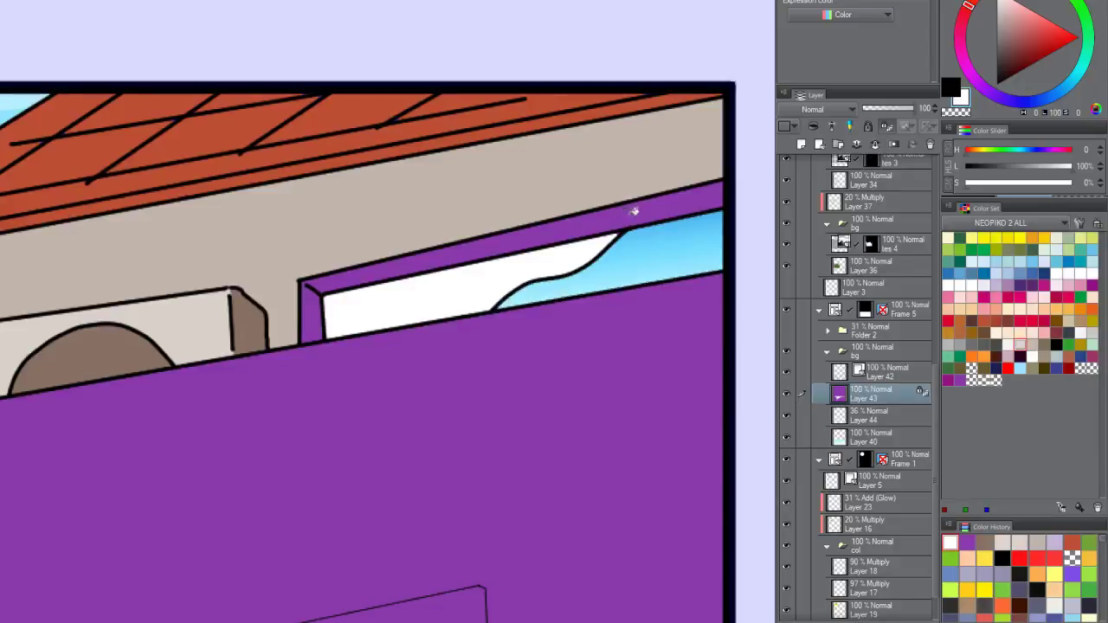
# Step: Fill the window frame around the curtain with brown, using 58% luminosity for the lighter tone
pyautogui.keyDown('alt'); pyautogui.click(360, 260); pyautogui.keyUp('alt')
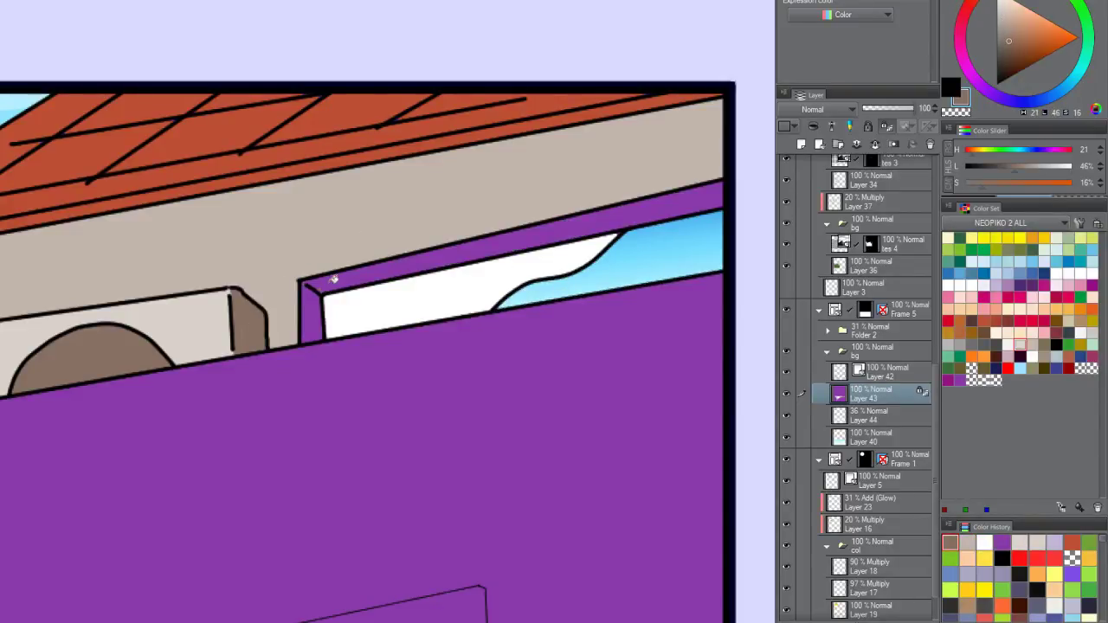
pyautogui.click(316, 299)
pyautogui.scroll(-3, 237, 334)
pyautogui.scroll(2, 299, 280)
pyautogui.keyDown('alt'); pyautogui.click(299, 280); pyautogui.keyUp('alt')
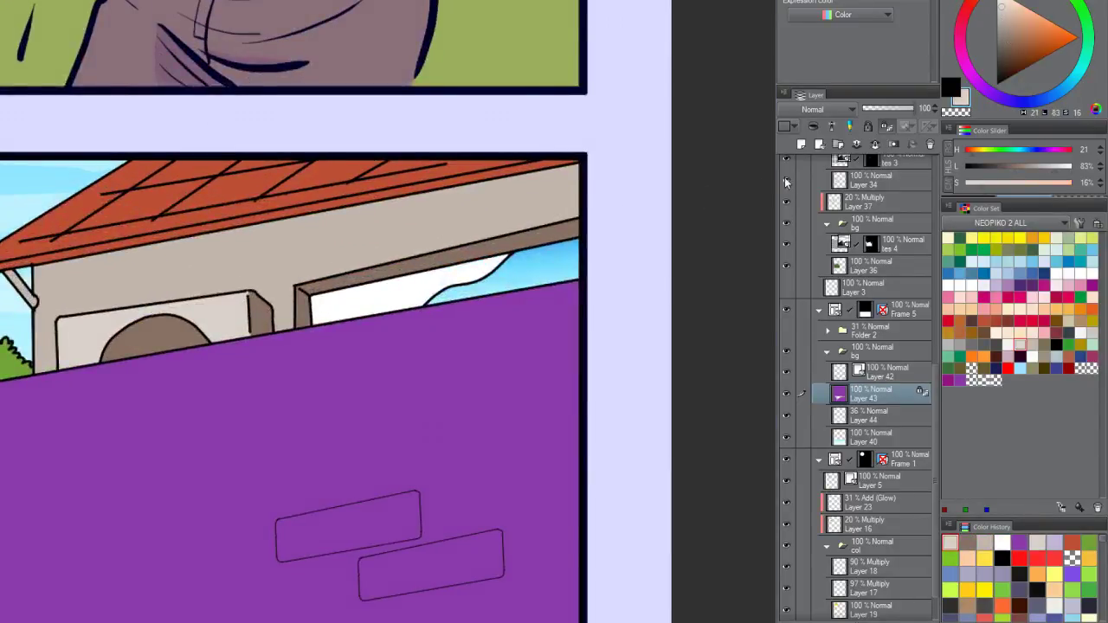
pyautogui.moveTo(1052, 165); pyautogui.dragTo(1028, 165)
# Step: Fill the tall wall with pale beige at 85% luminosity
pyautogui.scroll(-5, 381, 251)
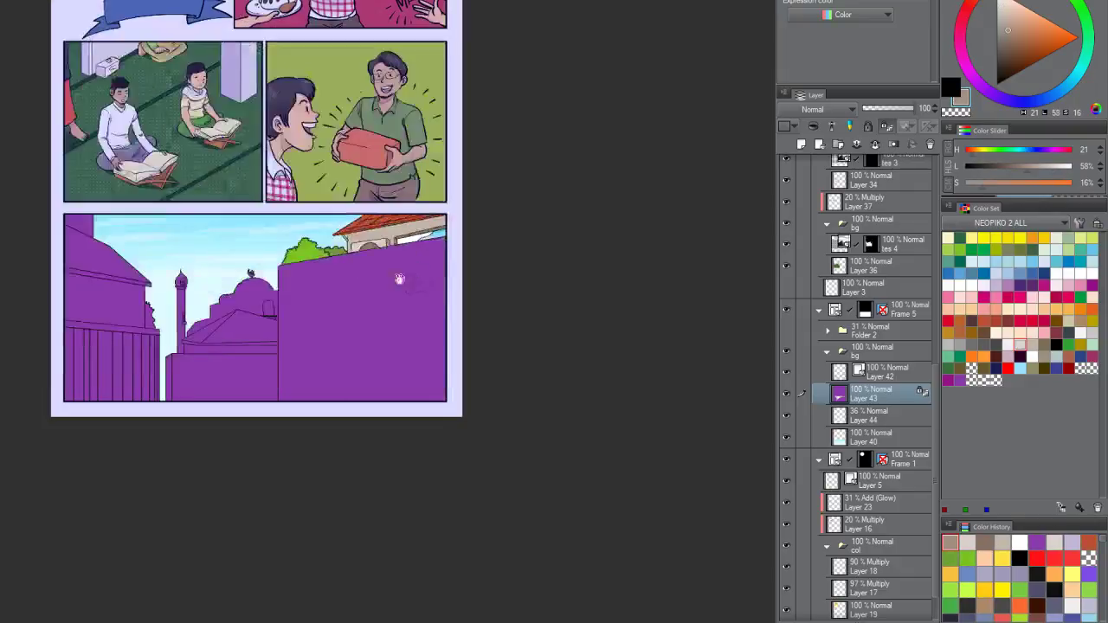
pyautogui.scroll(4, 399, 278)
pyautogui.scroll(-4, 389, 263)
pyautogui.scroll(3, 418, 285)
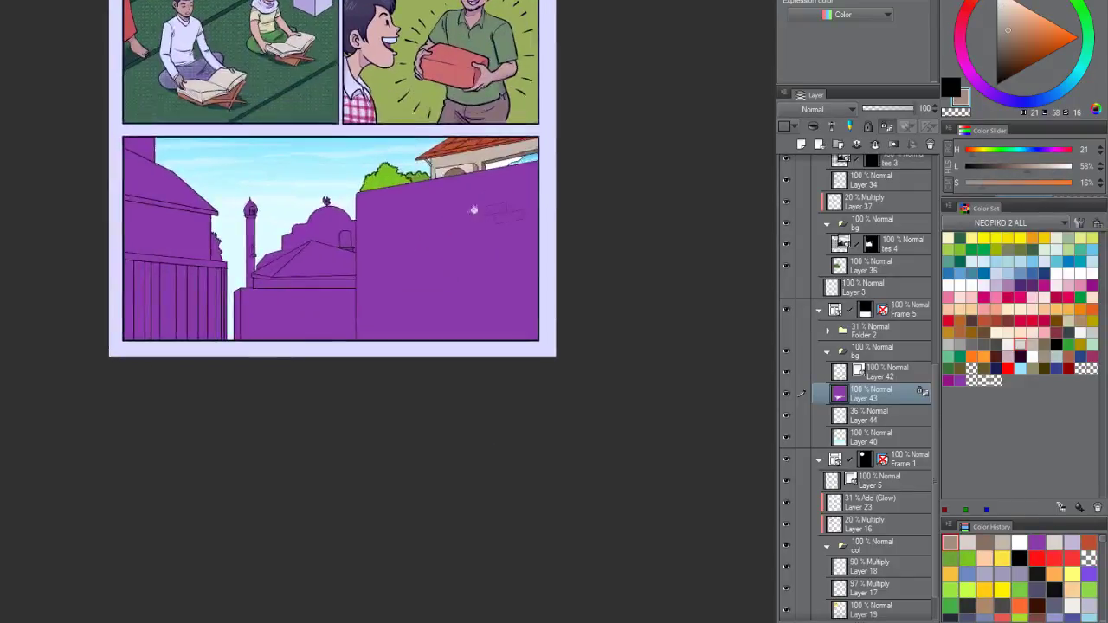
pyautogui.scroll(2, 474, 209)
pyautogui.moveTo(1027, 165); pyautogui.dragTo(1057, 173)
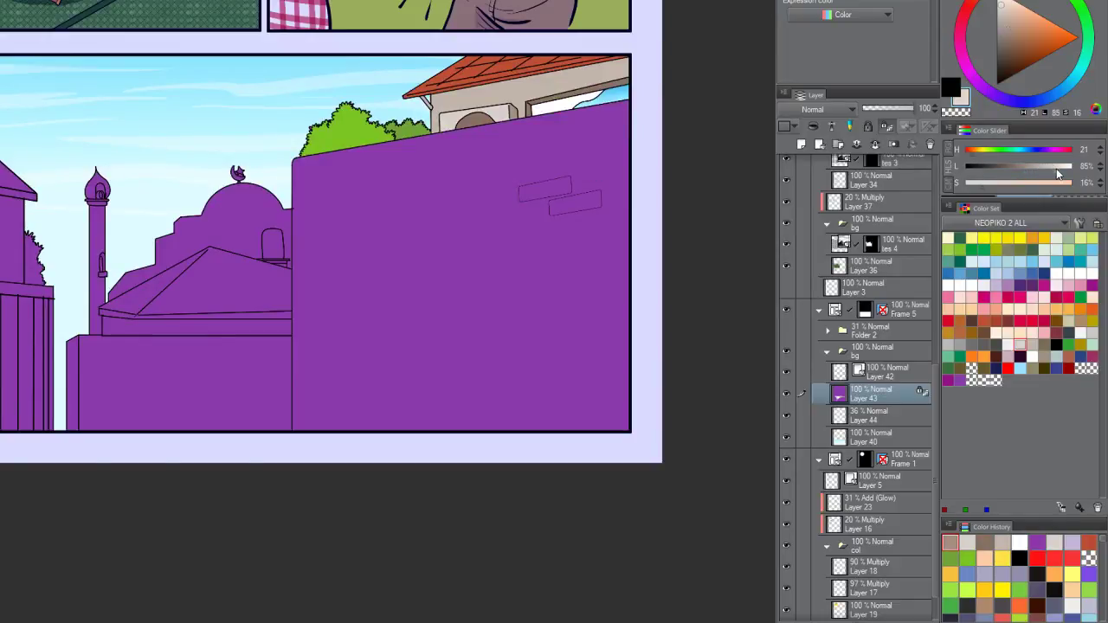
pyautogui.click(476, 285)
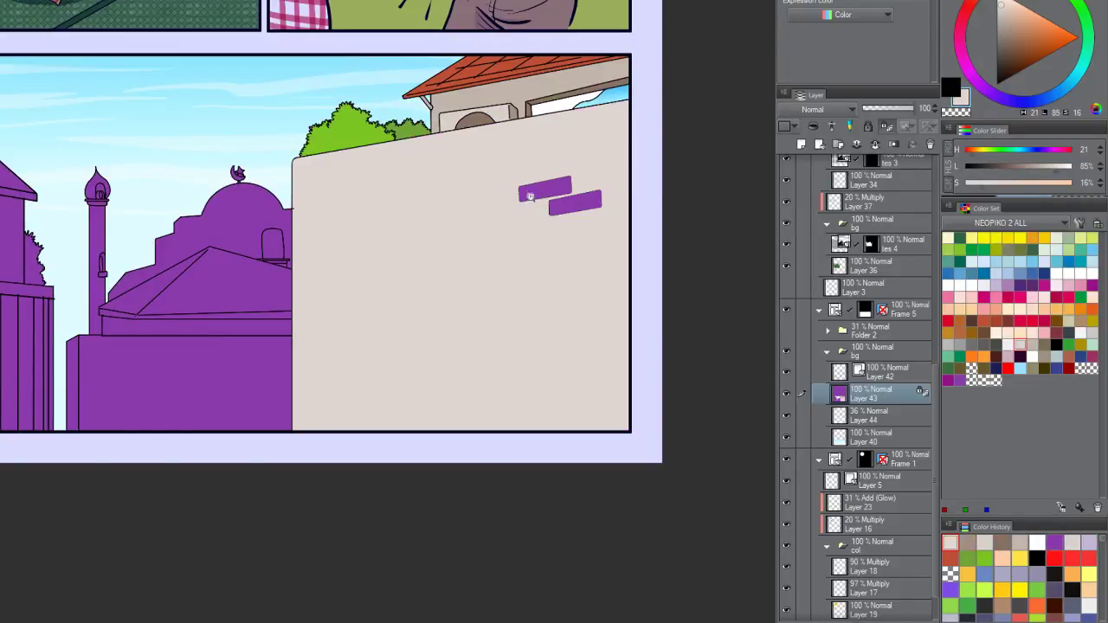
# Step: Try the house wall's greyish beige as the fill for the two bricks on the tall wall
pyautogui.scroll(1, 537, 182)
pyautogui.keyDown('alt'); pyautogui.click(538, 83); pyautogui.keyUp('alt')
pyautogui.click(561, 187)
pyautogui.click(580, 202)
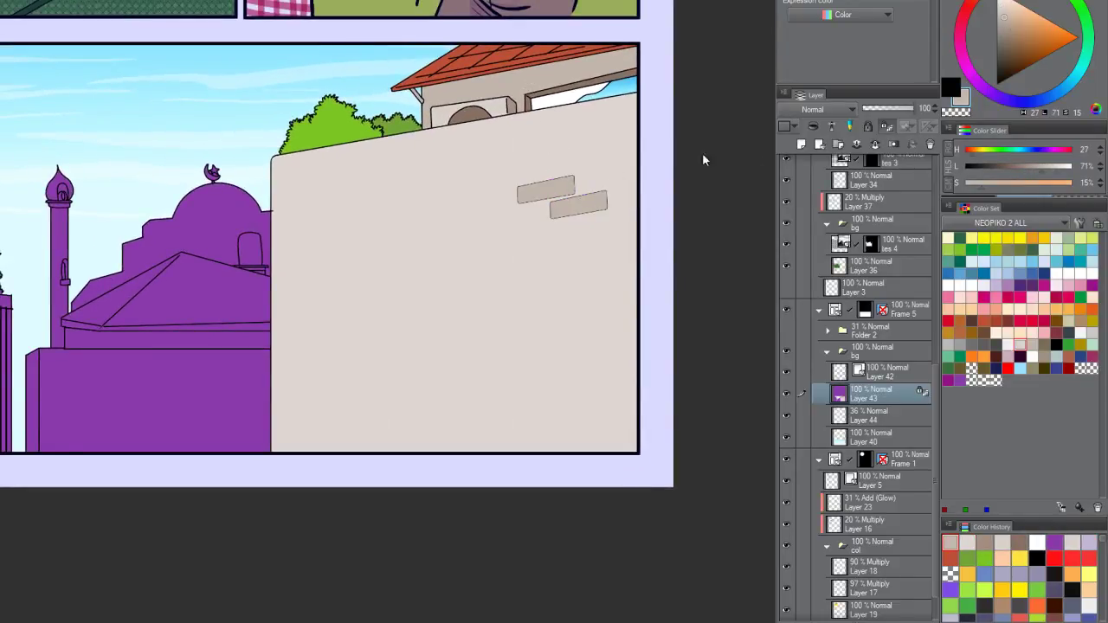
pyautogui.hotkey('ctrl', 'z')
# Step: Fill the two bricks on the tall wall with orange-brown
pyautogui.click(590, 206)
pyautogui.click(1031, 33)
pyautogui.click(545, 191)
pyautogui.click(579, 202)
pyautogui.scroll(-5, 632, 134)
pyautogui.scroll(6, 587, 112)
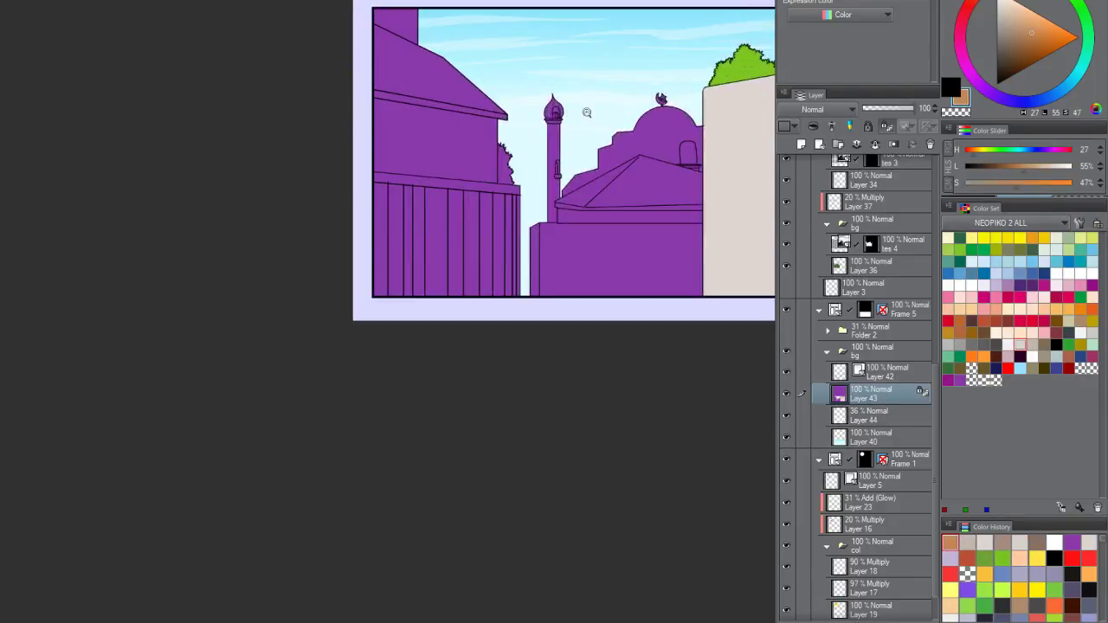
# Step: Fill the roof and eave edge of the house behind the fence with medium grey
pyautogui.scroll(1, 570, 180)
pyautogui.moveTo(569, 179); pyautogui.dragTo(514, 225)
pyautogui.keyDown('alt'); pyautogui.click(639, 175); pyautogui.keyUp('alt')
pyautogui.moveTo(410, 223); pyautogui.dragTo(358, 244)
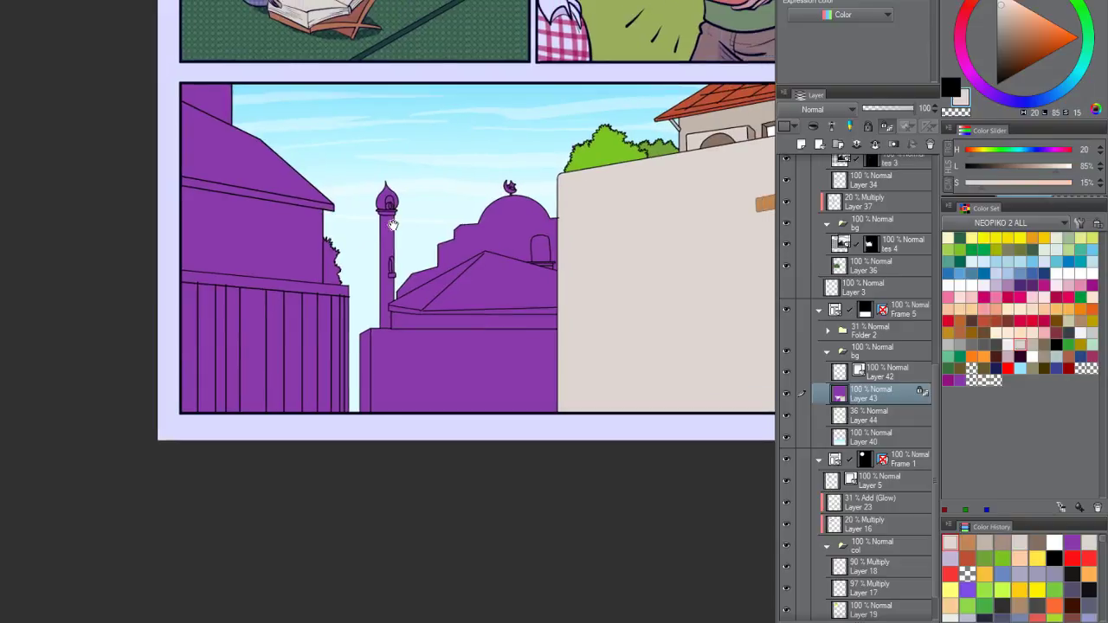
pyautogui.click(960, 343)
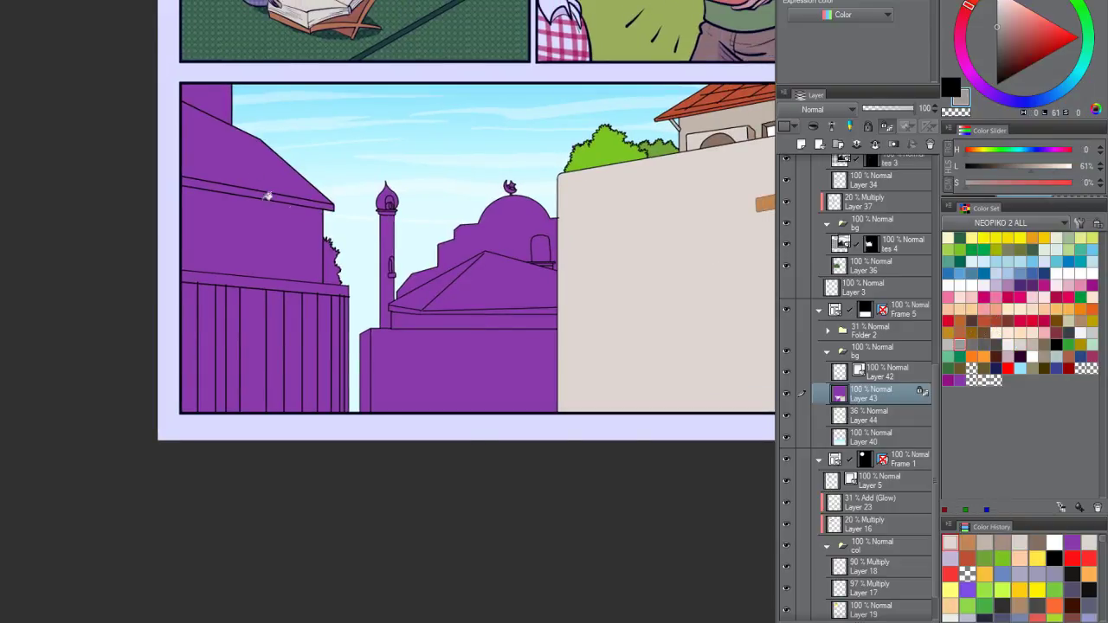
pyautogui.click(288, 189)
pyautogui.click(271, 194)
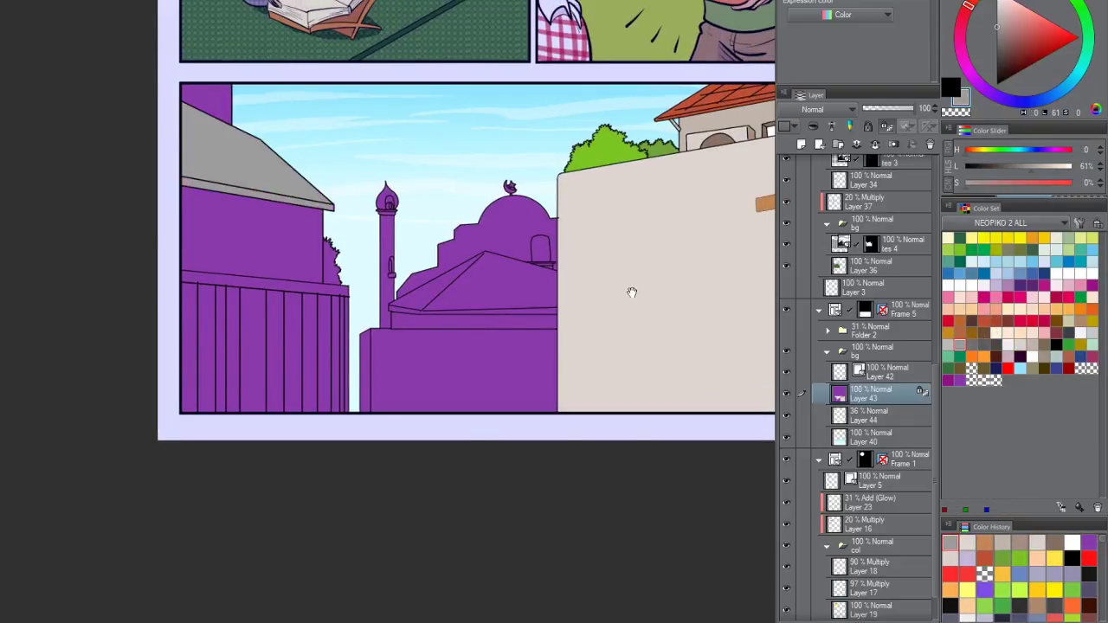
# Step: Fill the wall and upper block of the grey-roofed house with light grey at 80% luminosity
pyautogui.moveTo(364, 216); pyautogui.dragTo(310, 221)
pyautogui.moveTo(1031, 167); pyautogui.dragTo(1051, 166)
pyautogui.click(208, 242)
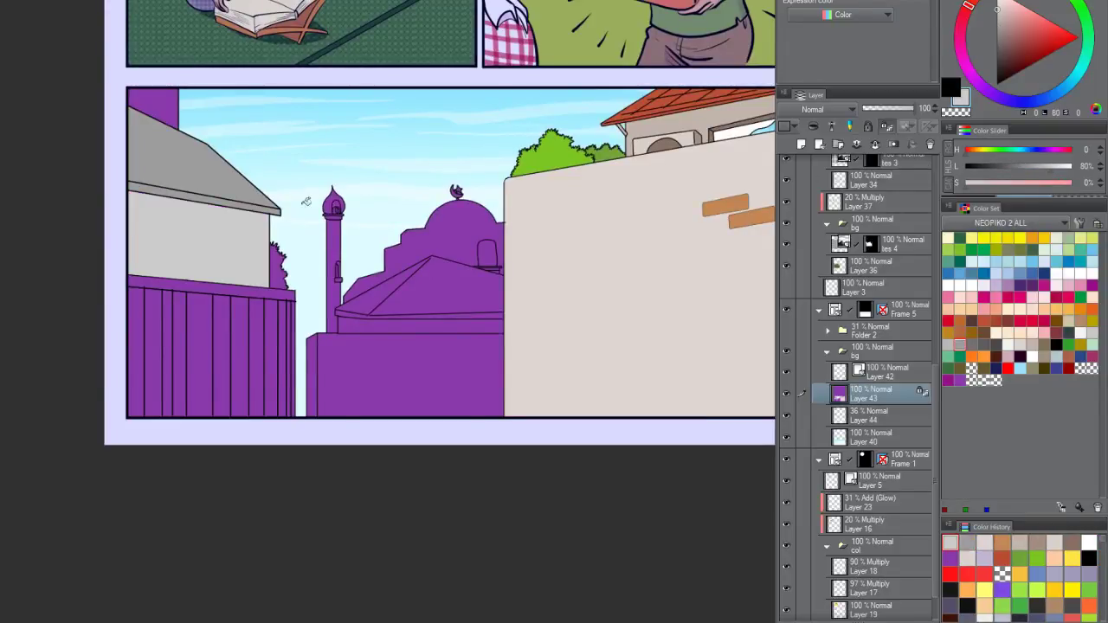
pyautogui.moveTo(264, 167); pyautogui.dragTo(264, 202)
pyautogui.click(165, 143)
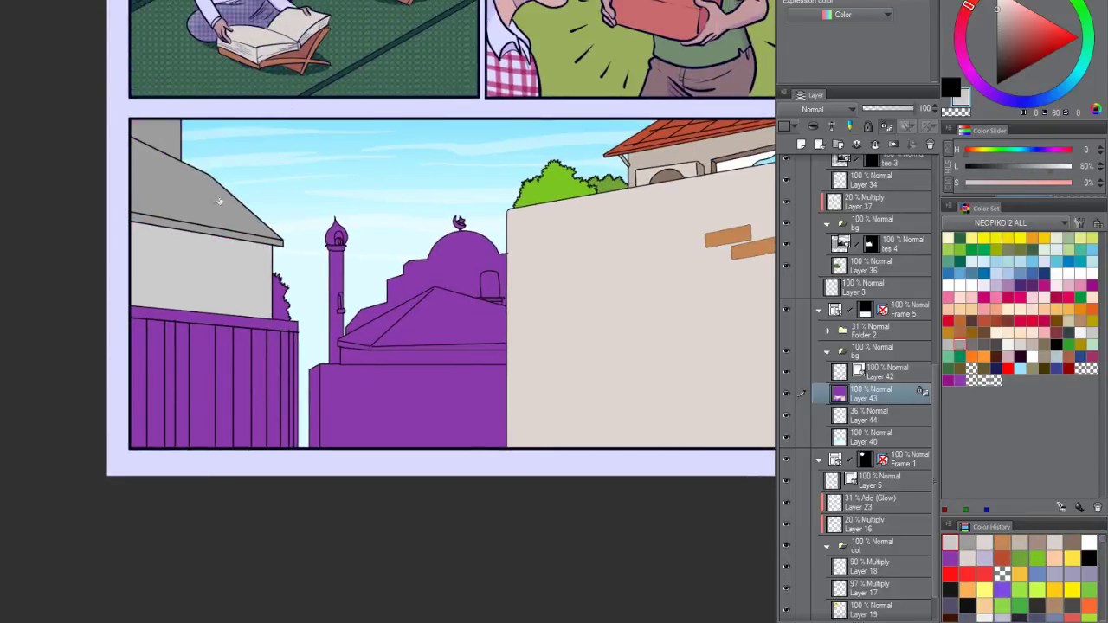
# Step: Try the bright green of the large bush as the fill for the bush beside the grey-roofed house
pyautogui.scroll(-1, 305, 255)
pyautogui.keyDown('alt'); pyautogui.click(536, 193); pyautogui.keyUp('alt')
pyautogui.click(293, 288)
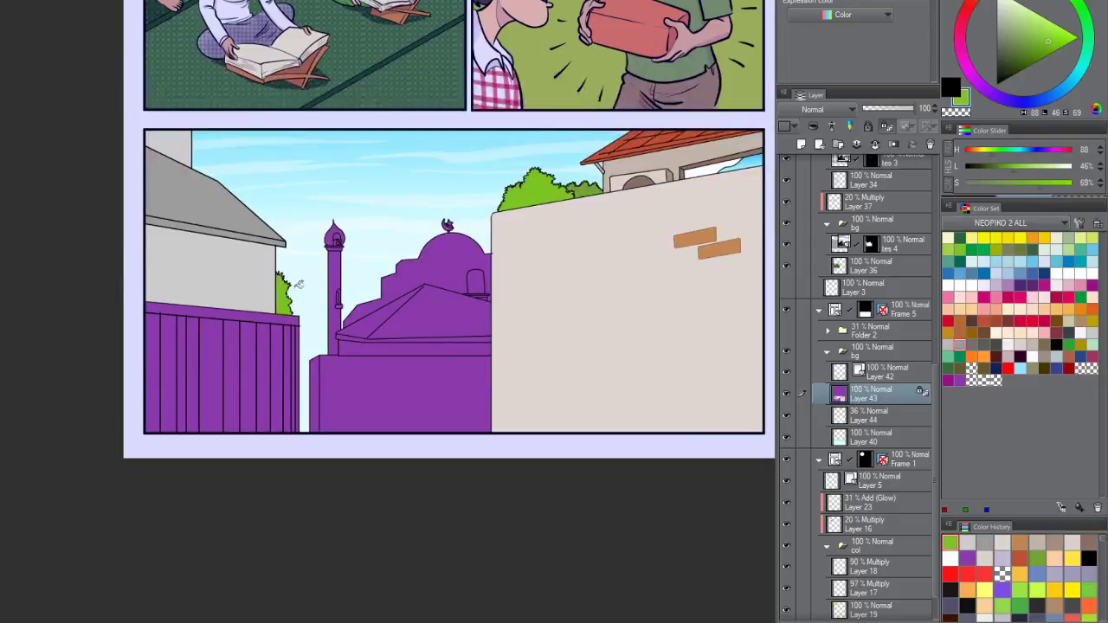
# Step: Fill the bush beside the grey-roofed house with blue
pyautogui.click(949, 271)
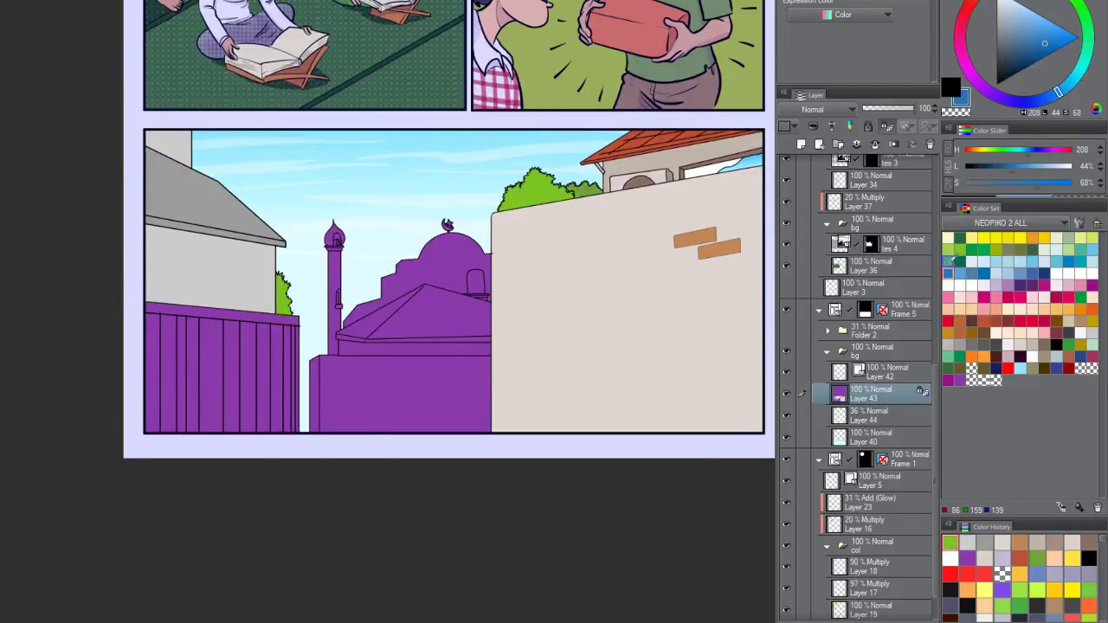
pyautogui.click(286, 293)
pyautogui.scroll(1, 282, 325)
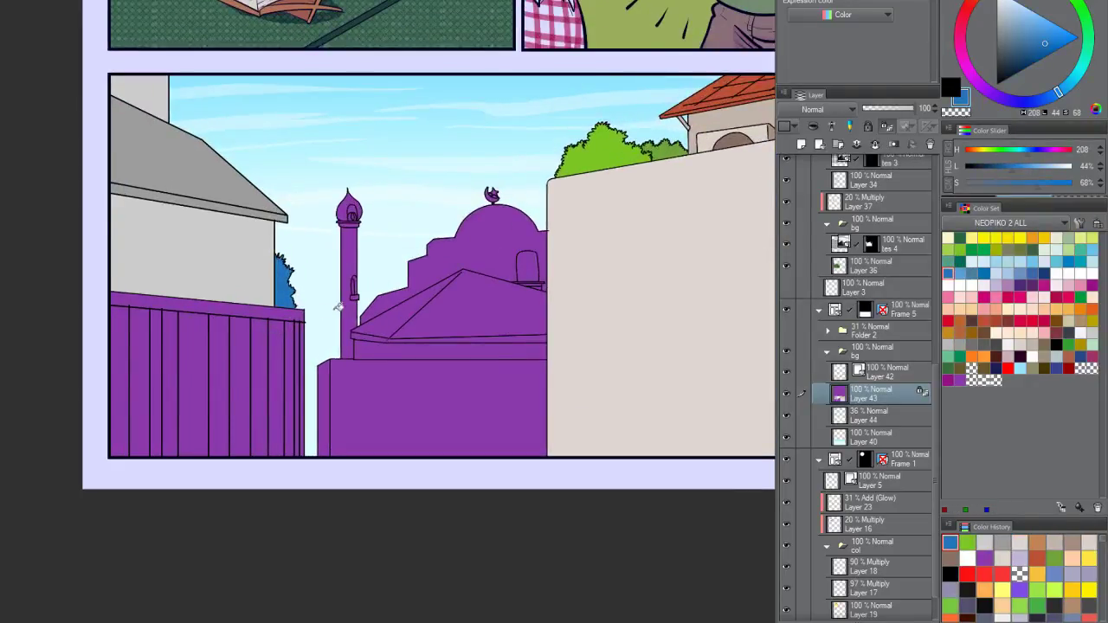
# Step: Fill the fence's top rail and all its planks with dull greyish brown
pyautogui.click(995, 346)
pyautogui.click(1044, 344)
pyautogui.click(128, 337)
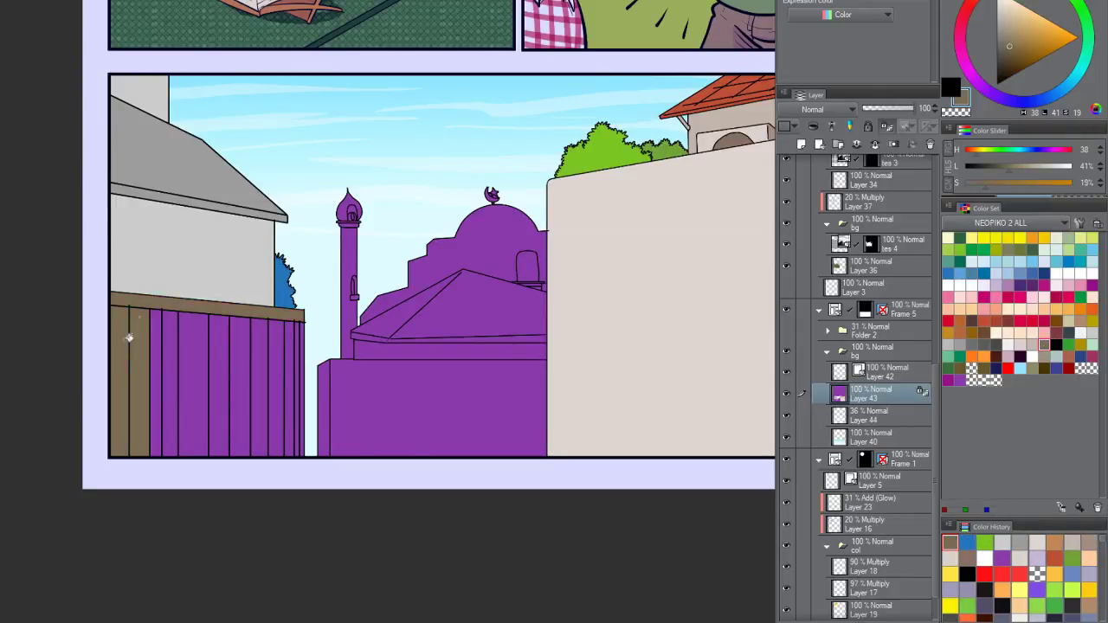
pyautogui.moveTo(128, 338); pyautogui.dragTo(305, 353)
pyautogui.scroll(-2, 344, 296)
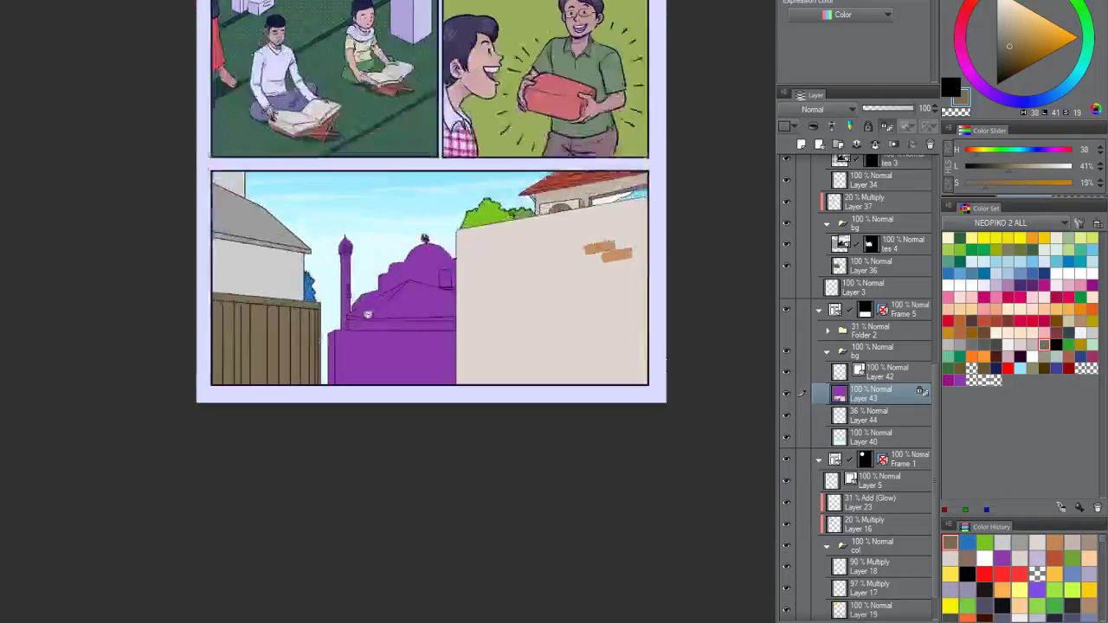
# Step: Try a reddish-brown fill on the low wall in front of the mosque
pyautogui.scroll(1, 539, 279)
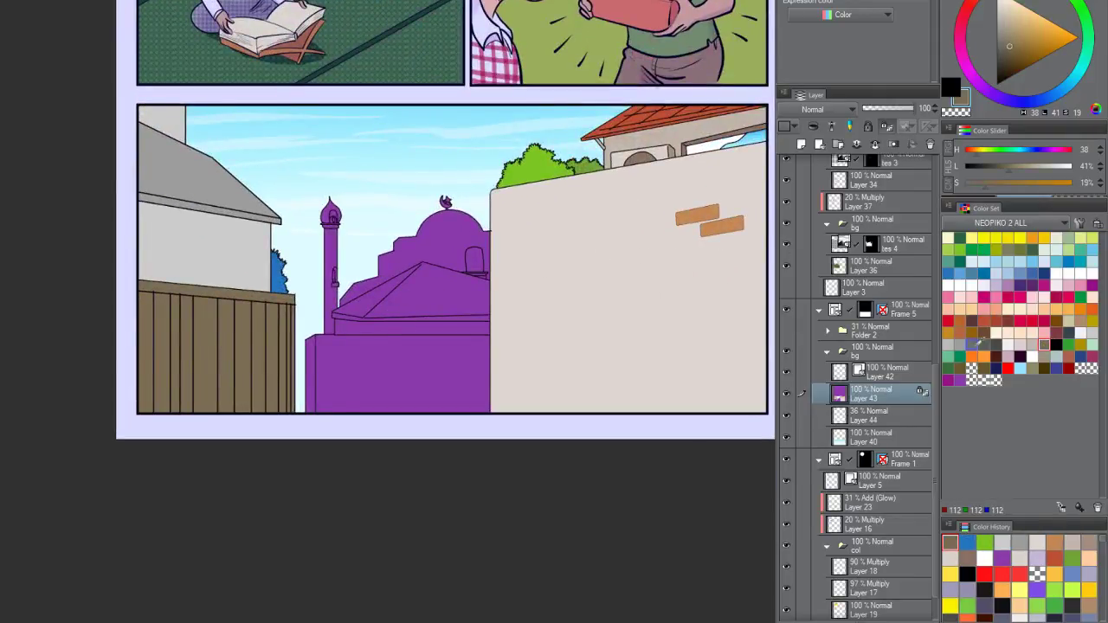
pyautogui.click(959, 332)
pyautogui.click(378, 340)
pyautogui.scroll(2, 379, 339)
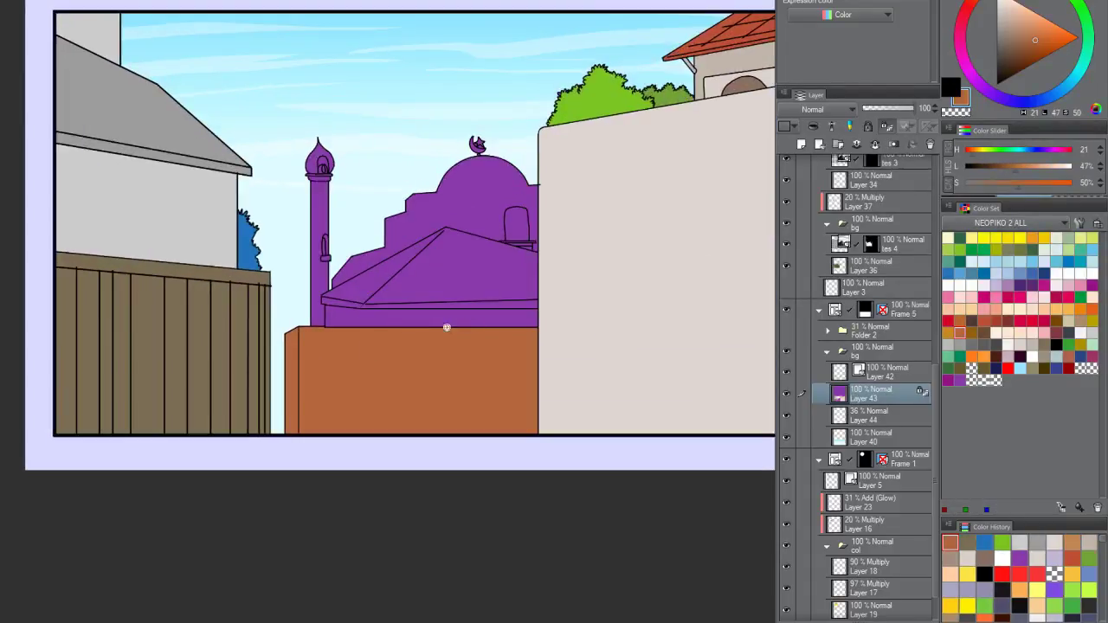
# Step: Fill the low wall in front of the mosque with yellowish beige and its narrow side with a darker tone at 55% luminosity
pyautogui.press('x')
pyautogui.click(298, 343)
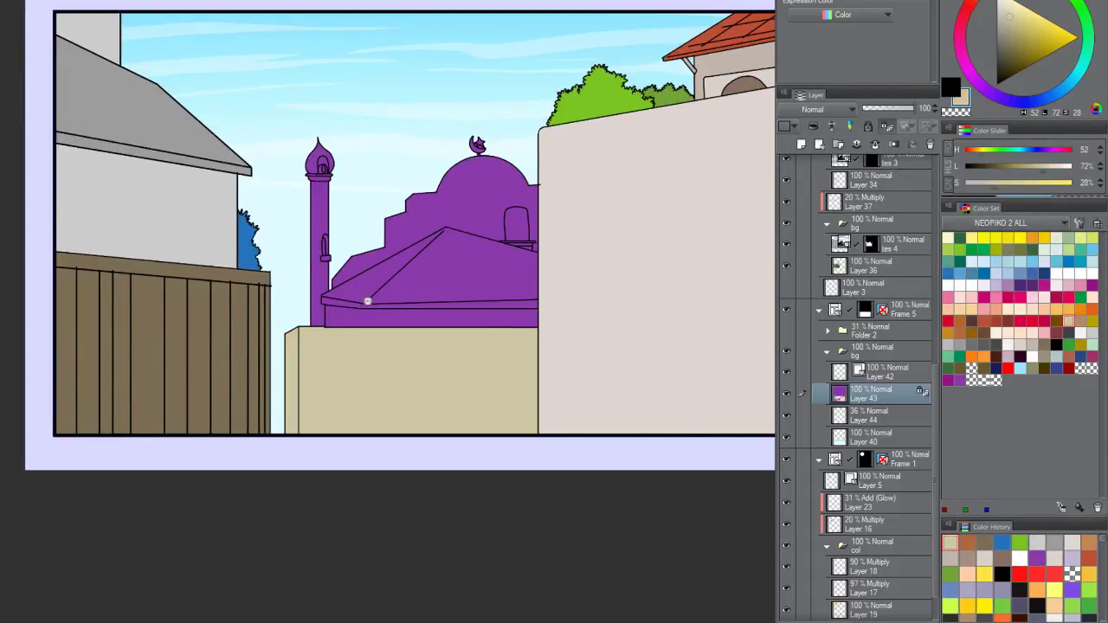
pyautogui.scroll(1, 366, 300)
pyautogui.click(271, 361)
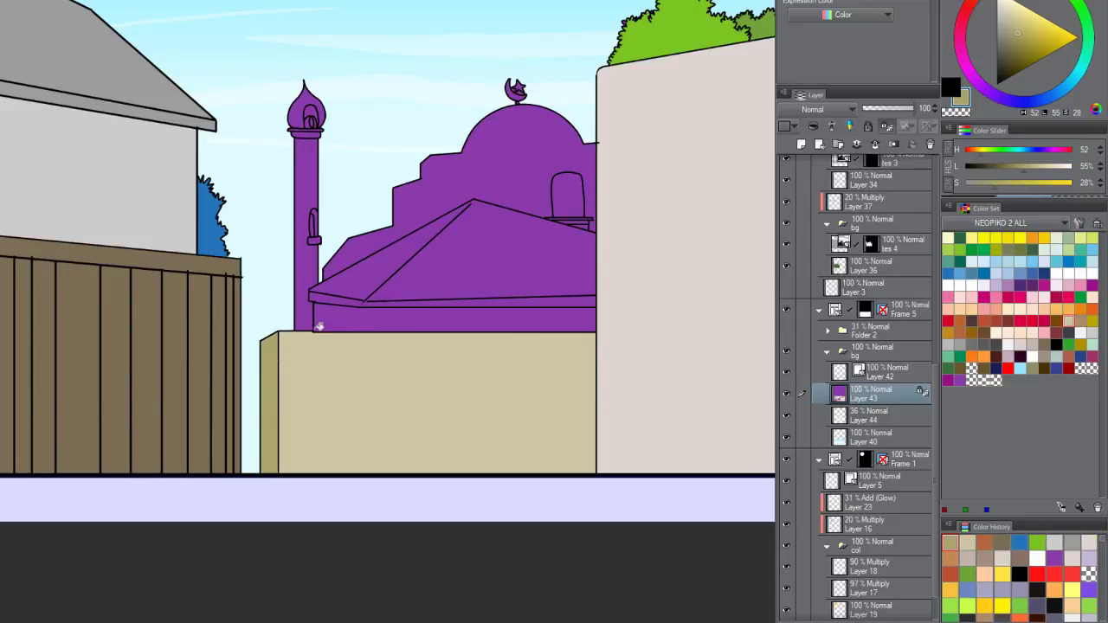
# Step: Reshape the eave line of the mosque's sloped roof on Layer 42 so its corner meets the roof ridge
pyautogui.scroll(-5, 321, 338)
pyautogui.scroll(6, 416, 281)
pyautogui.click(397, 269)
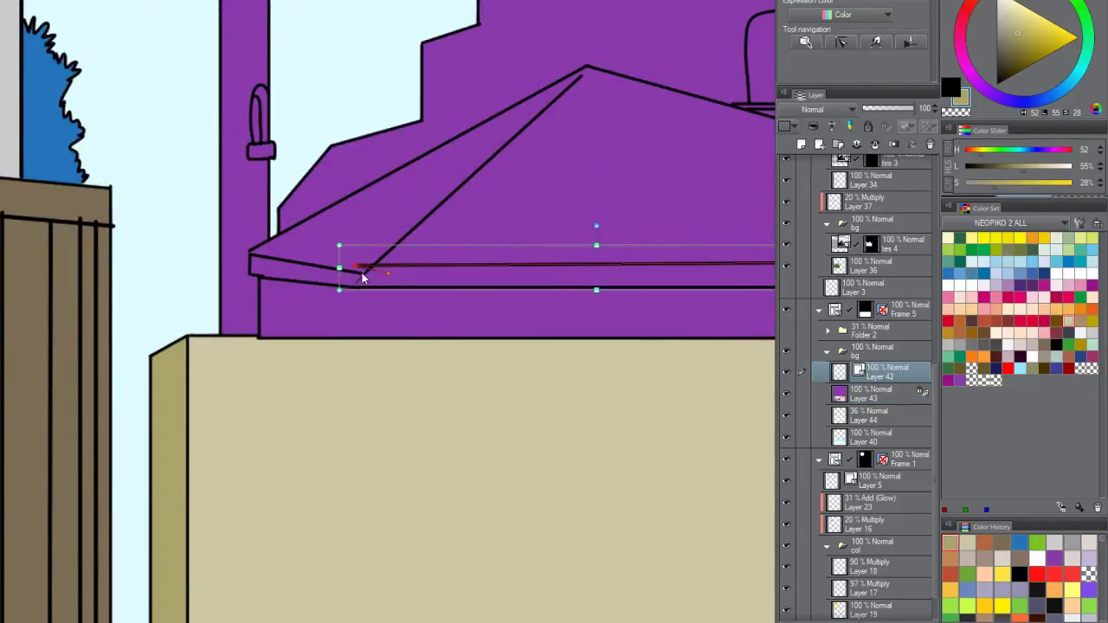
pyautogui.click(319, 272)
pyautogui.moveTo(366, 275); pyautogui.dragTo(371, 263)
pyautogui.press('p')
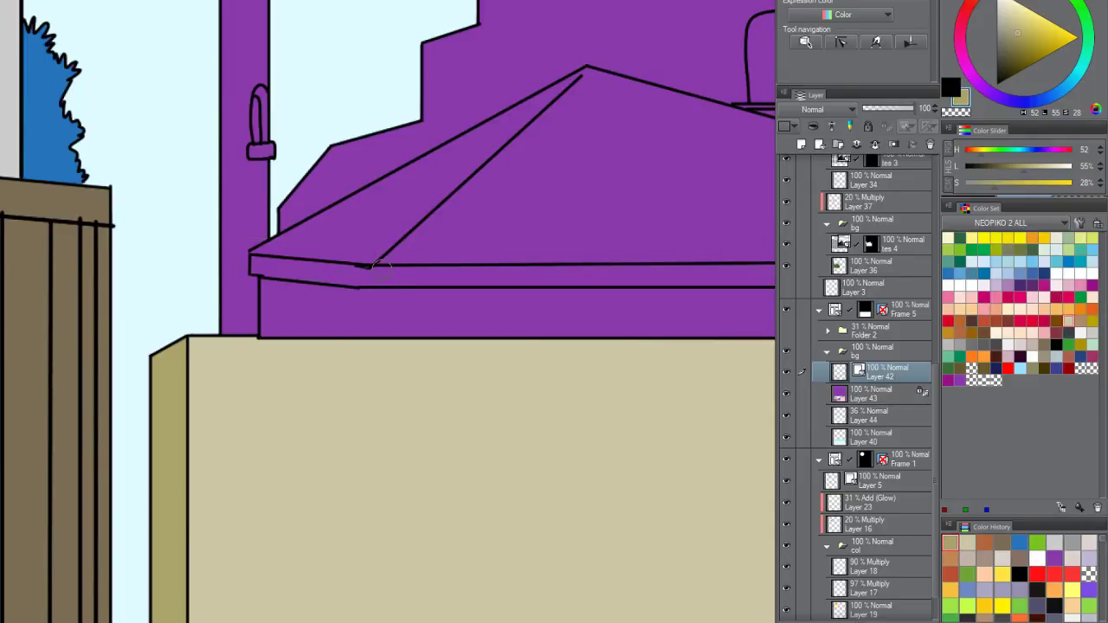
pyautogui.scroll(-3, 377, 265)
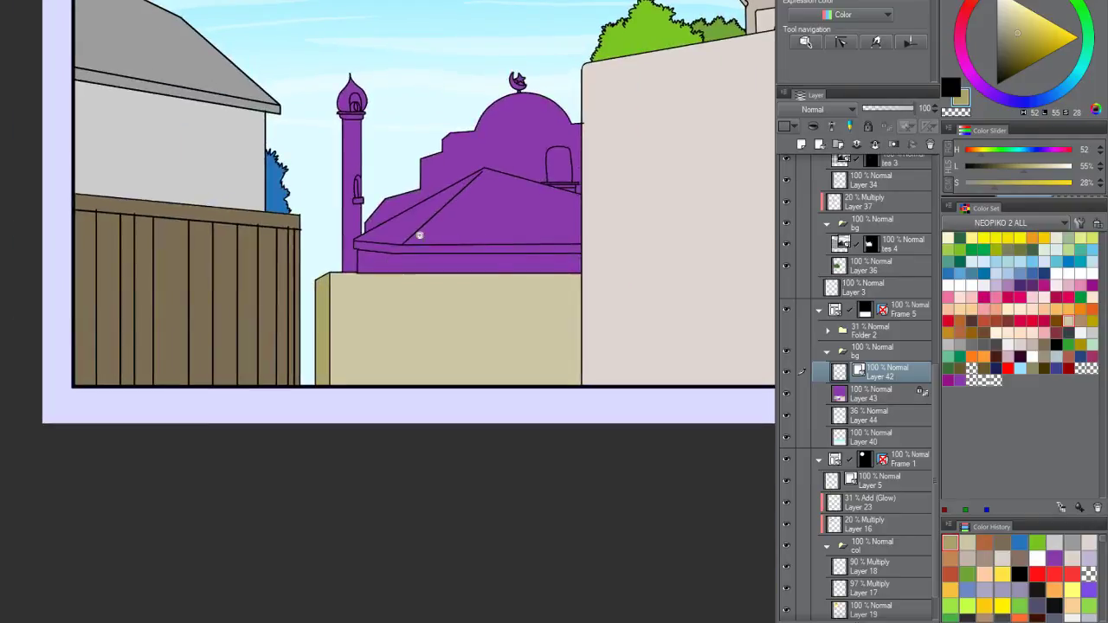
# Step: Recolour the bush behind the fence on Layer 43 with teal at 35% luminosity
pyautogui.scroll(4, 520, 294)
pyautogui.hotkey('alt', '[')
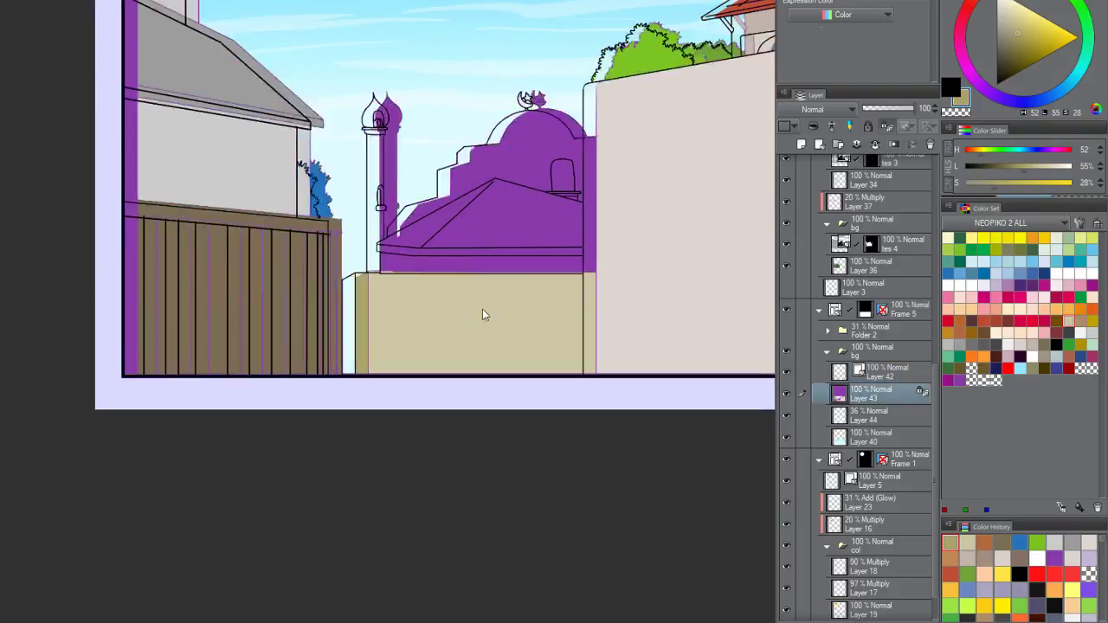
pyautogui.scroll(2, 489, 241)
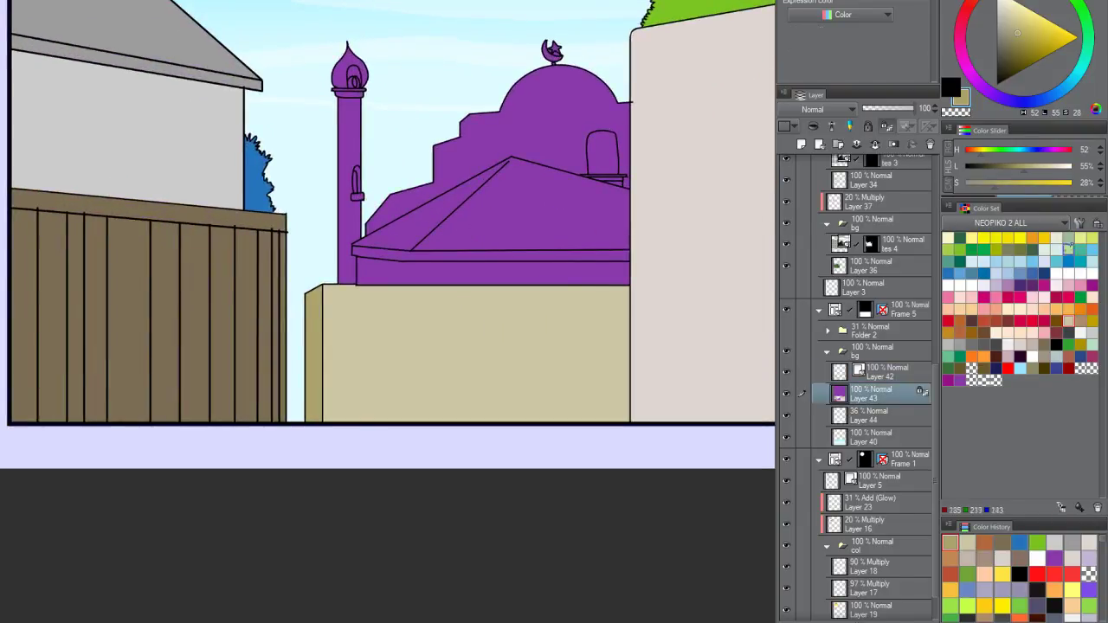
pyautogui.click(1081, 262)
pyautogui.scroll(-5, 354, 165)
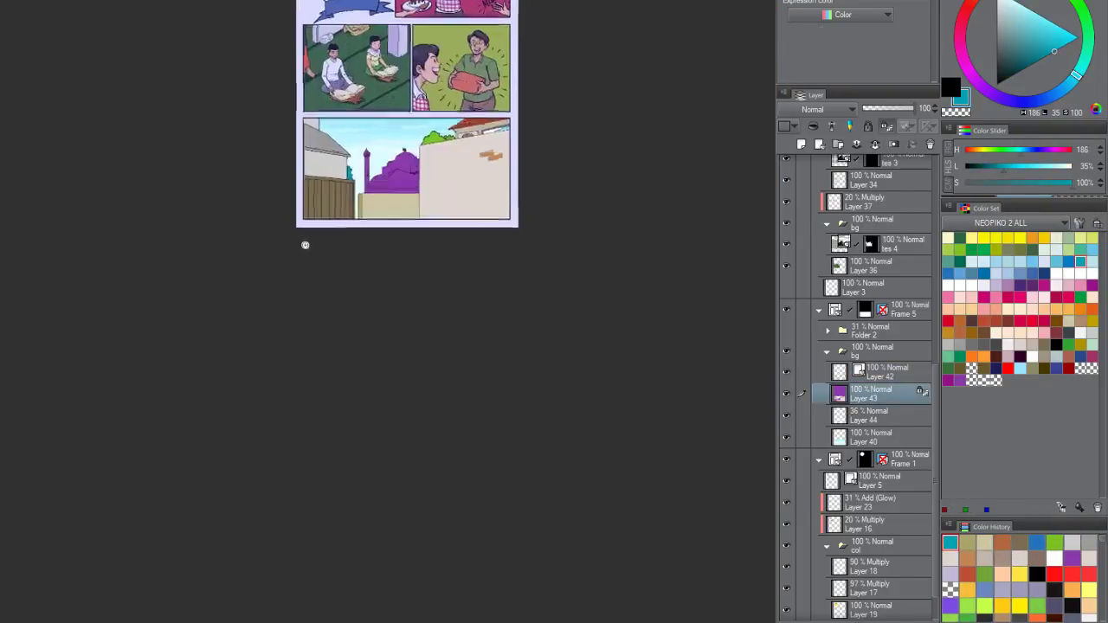
pyautogui.scroll(6, 394, 229)
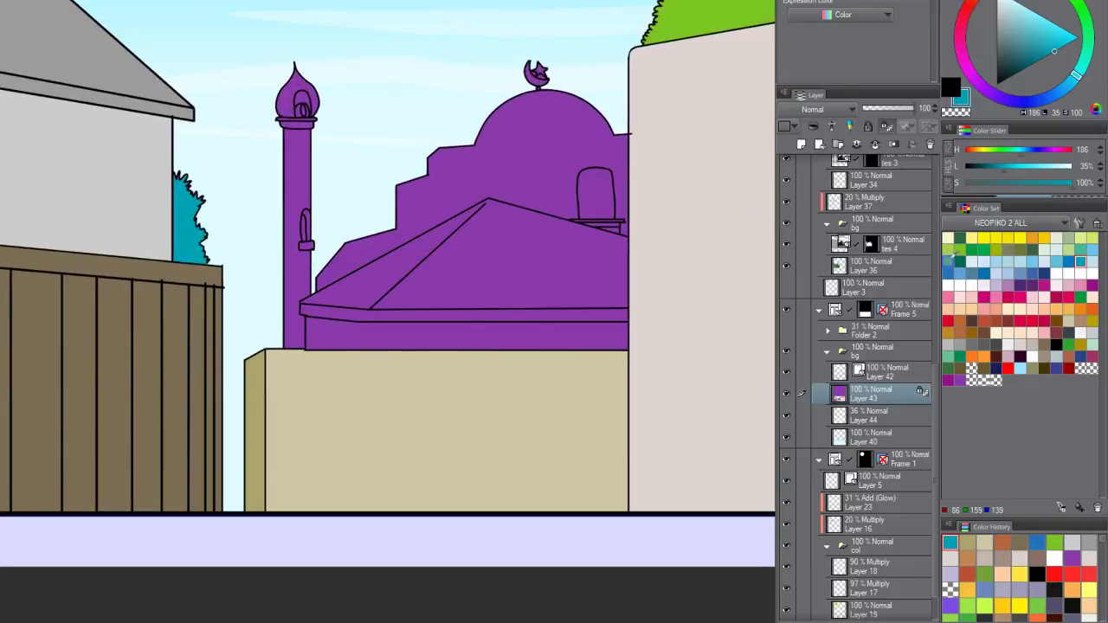
# Step: Fill the mosque's sloped roof with muted green at 48% luminosity, and its narrow side and eave with a lighter tone at 70%
pyautogui.click(948, 253)
pyautogui.click(453, 251)
pyautogui.scroll(-5, 371, 317)
pyautogui.scroll(6, 449, 290)
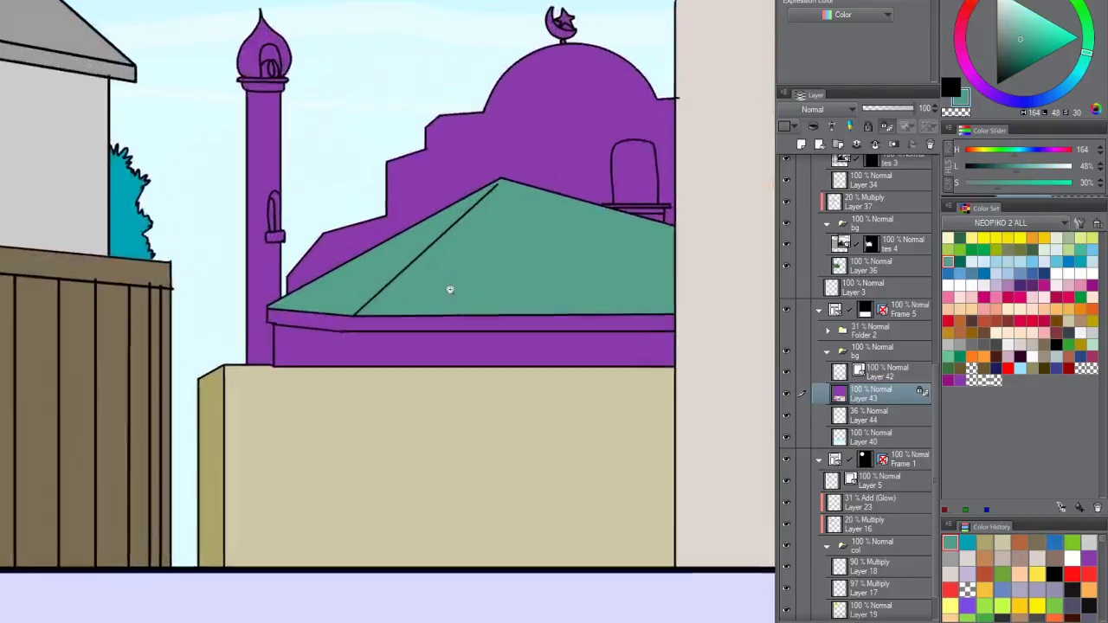
pyautogui.moveTo(1016, 166); pyautogui.dragTo(1040, 166)
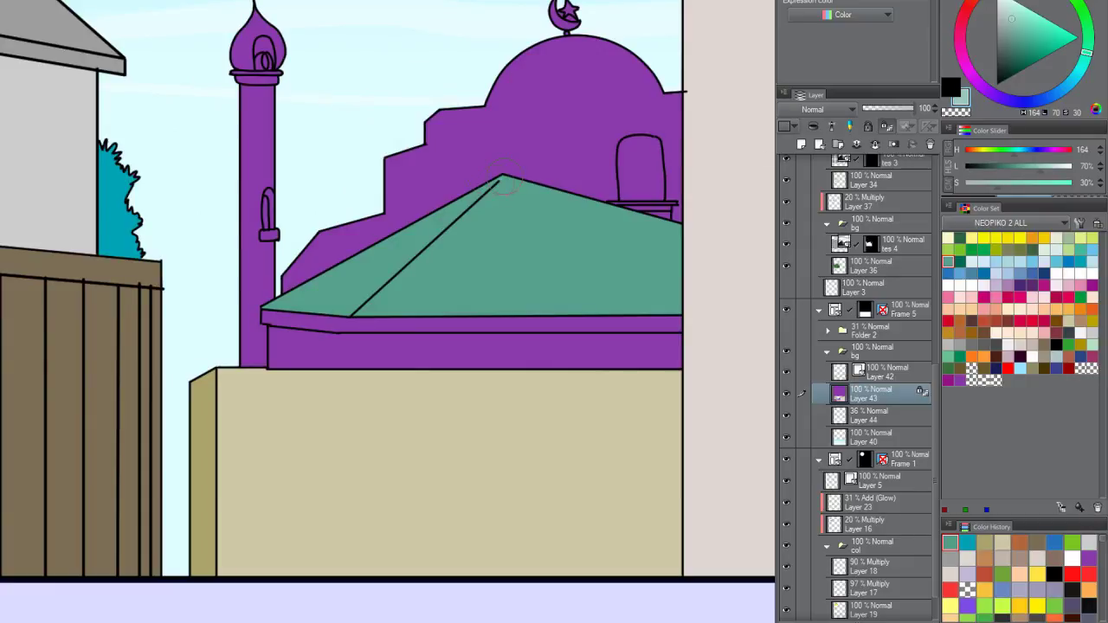
pyautogui.click(459, 223)
pyautogui.scroll(-5, 458, 221)
pyautogui.scroll(4, 487, 250)
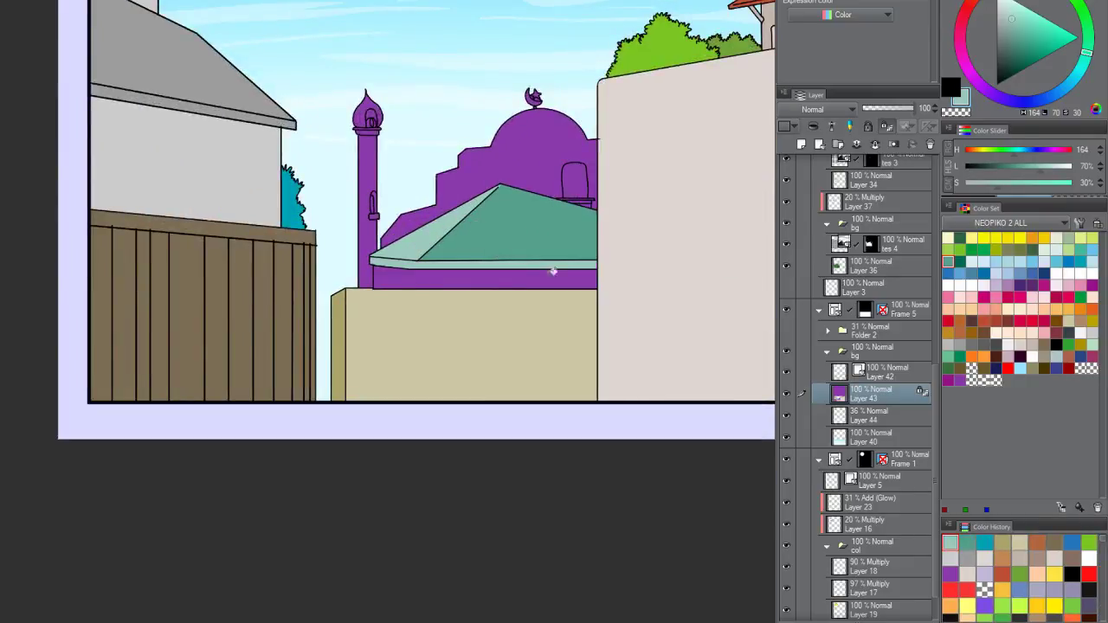
# Step: Try a pale blue fill on the mosque wall under the eave
pyautogui.scroll(2, 498, 273)
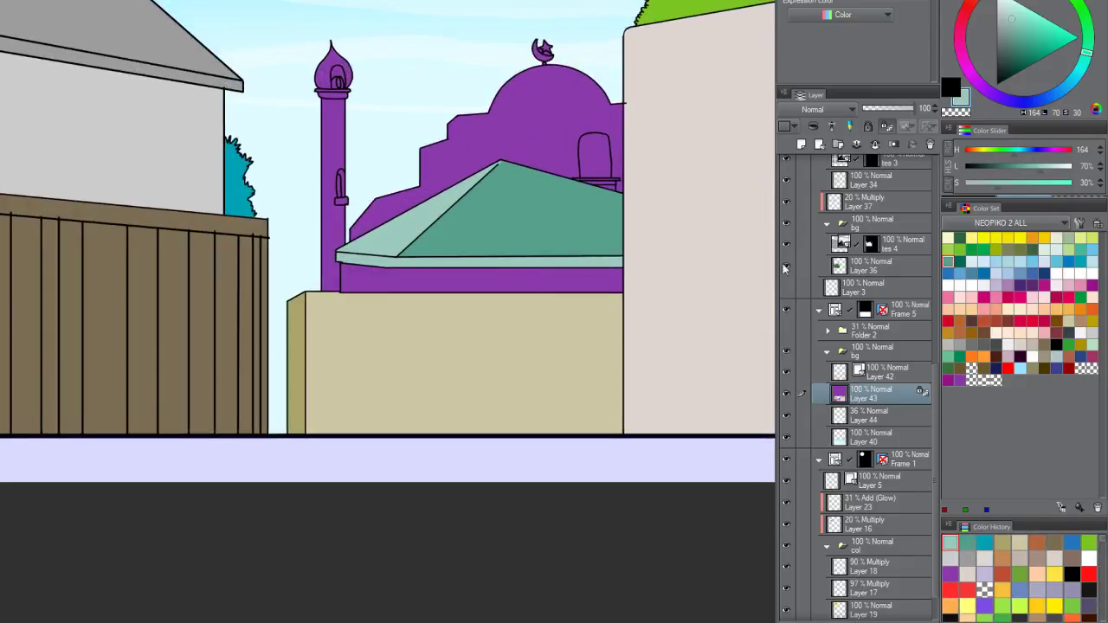
pyautogui.click(984, 261)
pyautogui.click(485, 277)
pyautogui.scroll(-5, 485, 277)
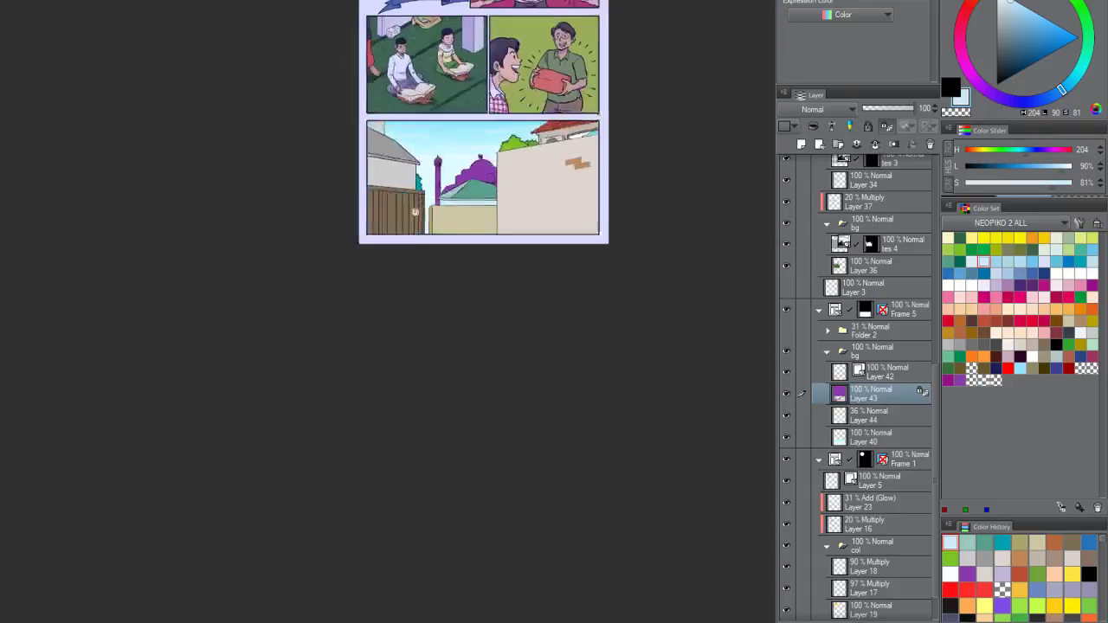
pyautogui.scroll(3, 443, 205)
pyautogui.scroll(3, 442, 206)
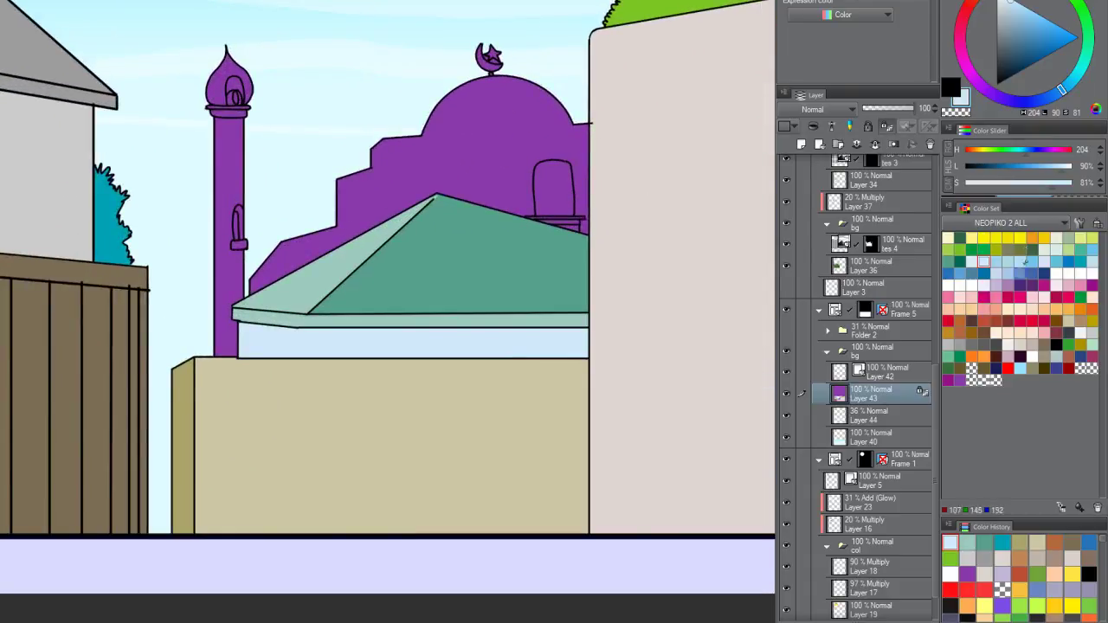
# Step: Fill the mosque's arched window and the parts of its sill with orange
pyautogui.click(1080, 309)
pyautogui.click(567, 186)
pyautogui.scroll(3, 572, 227)
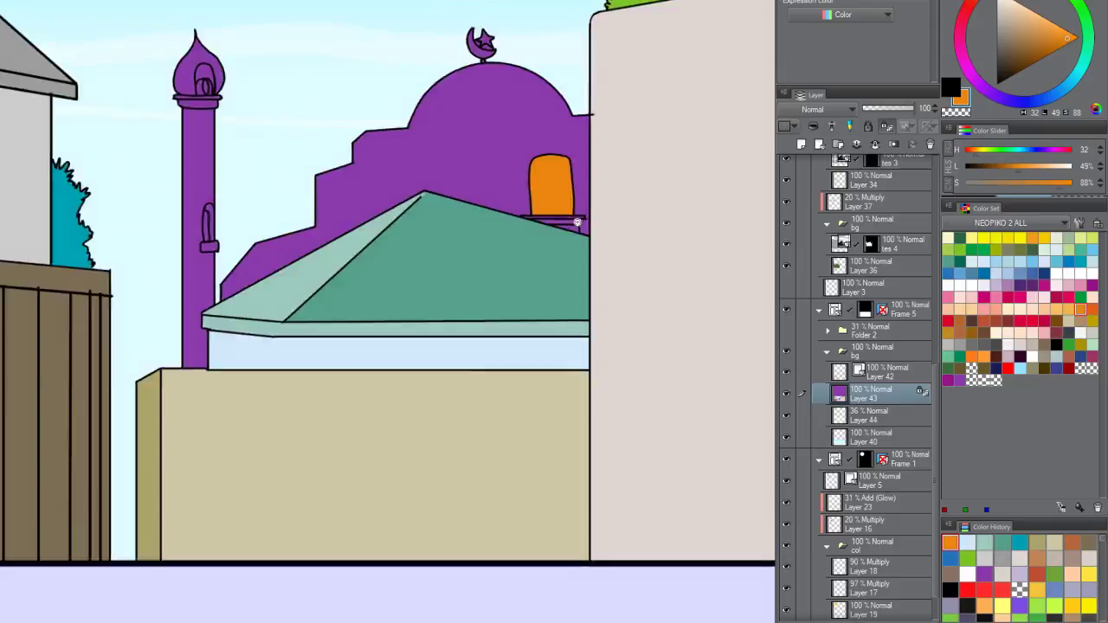
pyautogui.click(574, 236)
pyautogui.click(574, 232)
pyautogui.click(574, 207)
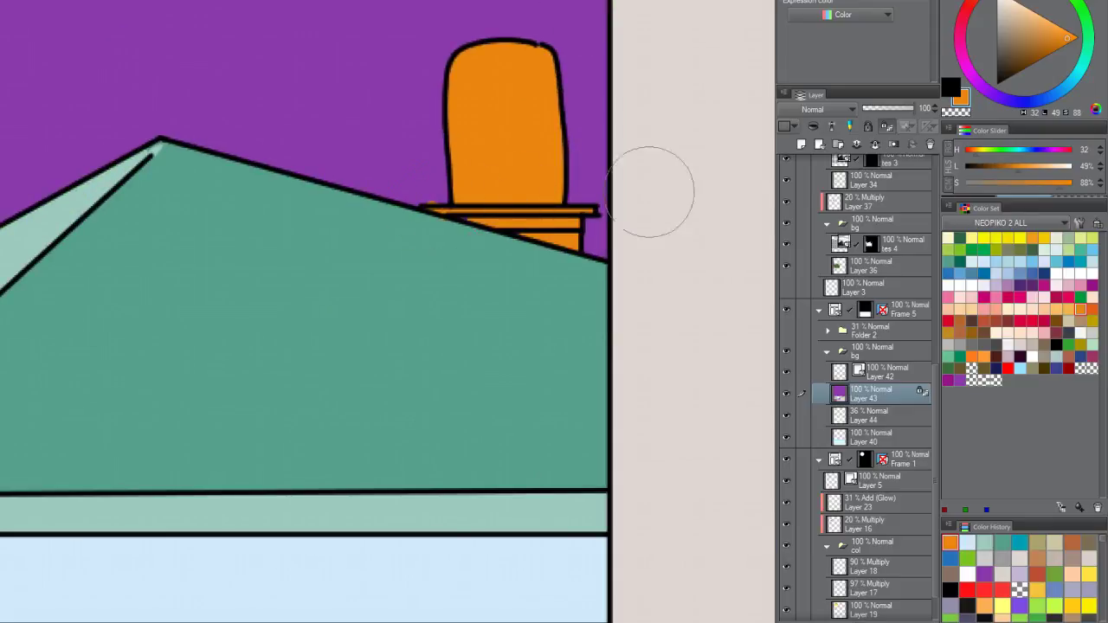
# Step: Recolour the sill parts beneath the arched window with dark grey at 36% luminosity
pyautogui.click(984, 344)
pyautogui.click(576, 239)
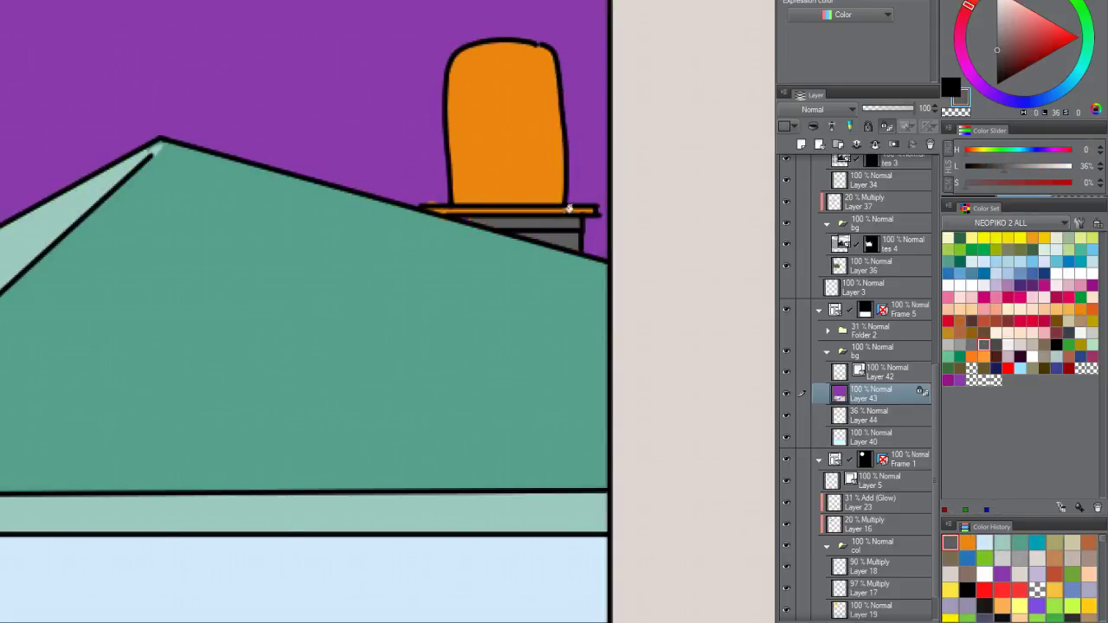
pyautogui.click(571, 208)
pyautogui.scroll(-5, 482, 173)
pyautogui.scroll(5, 426, 173)
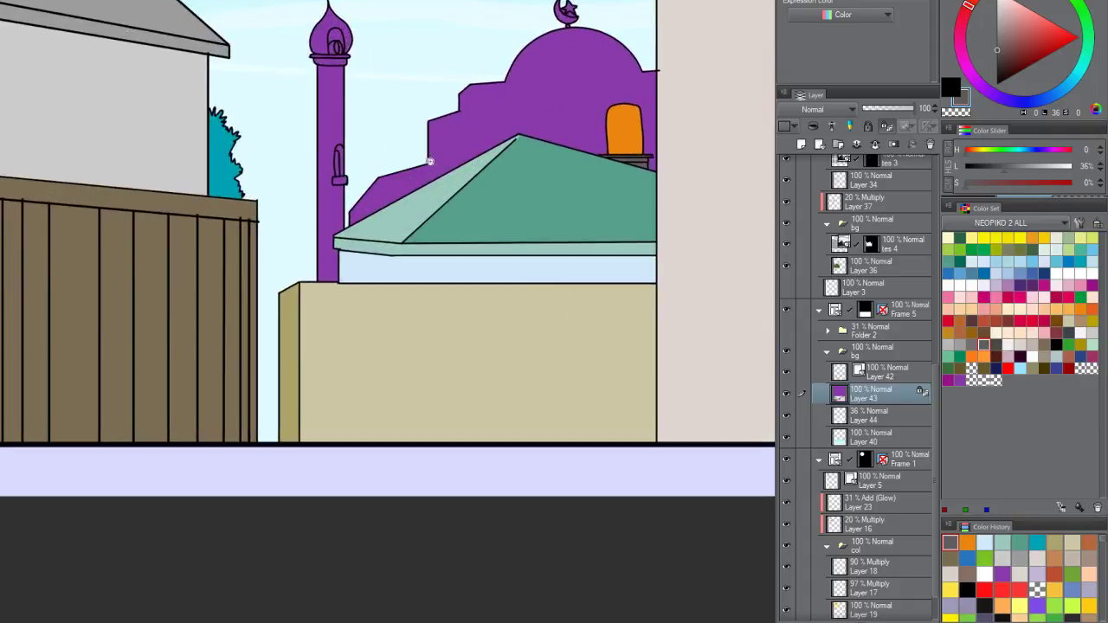
# Step: Try the roof's muted green on the mosque wall under the eave
pyautogui.keyDown('alt'); pyautogui.click(458, 218); pyautogui.keyUp('alt')
pyautogui.scroll(-7, 519, 247)
pyautogui.scroll(5, 494, 281)
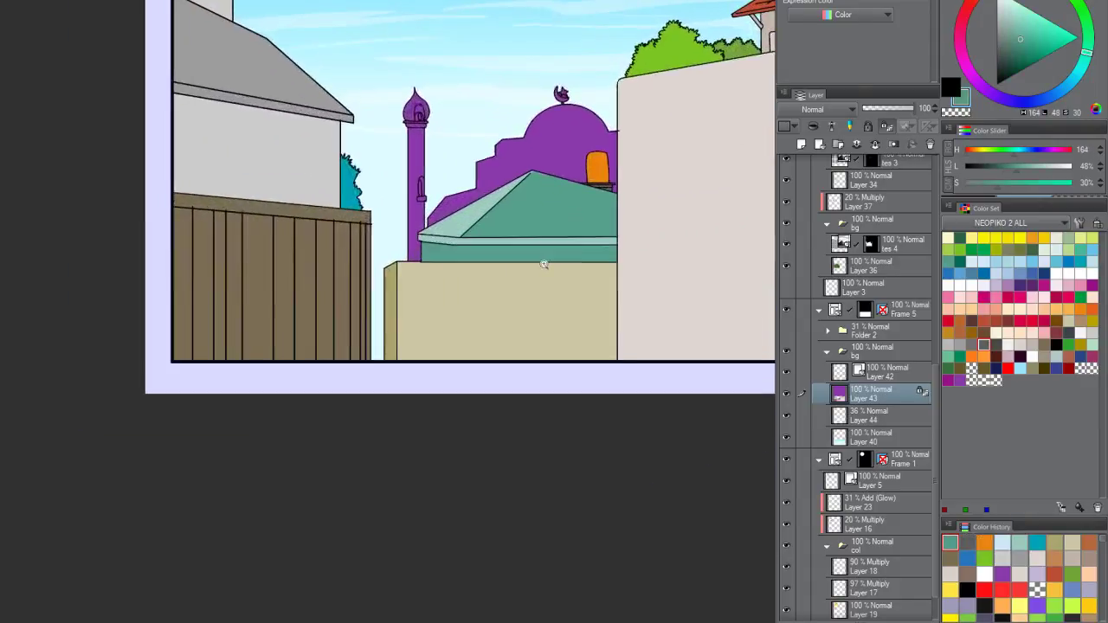
# Step: Fill the mosque wall under the eave with the yellowish beige sampled from the low wall in front
pyautogui.keyDown('alt'); pyautogui.click(416, 264); pyautogui.keyUp('alt')
pyautogui.scroll(-5, 425, 285)
pyautogui.scroll(5, 426, 285)
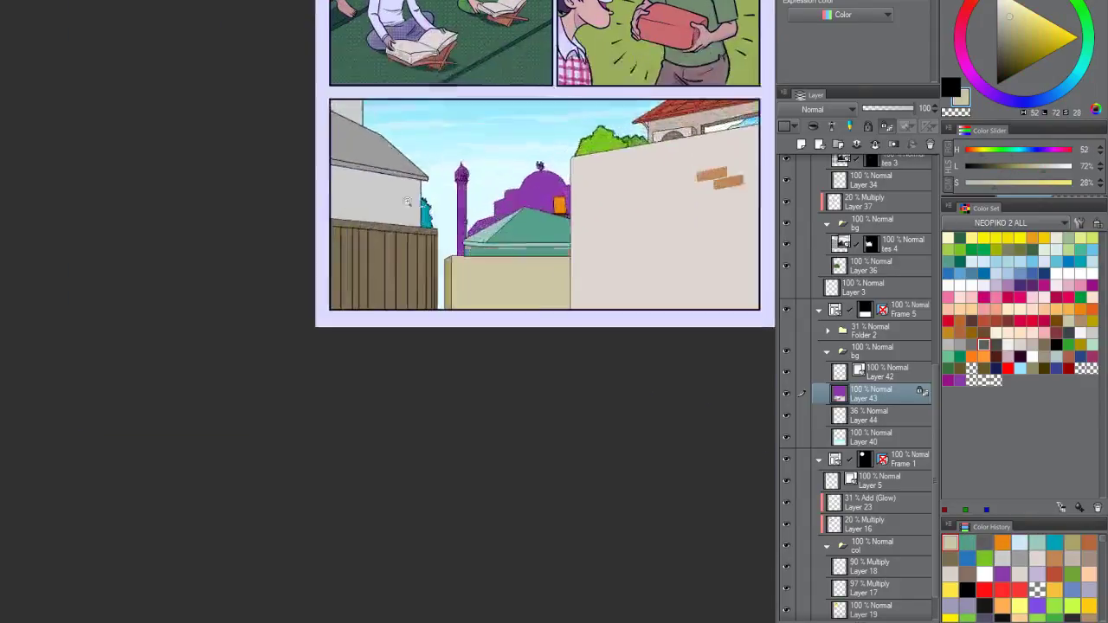
pyautogui.click(486, 246)
pyautogui.hotkey('ctrl', 'z')
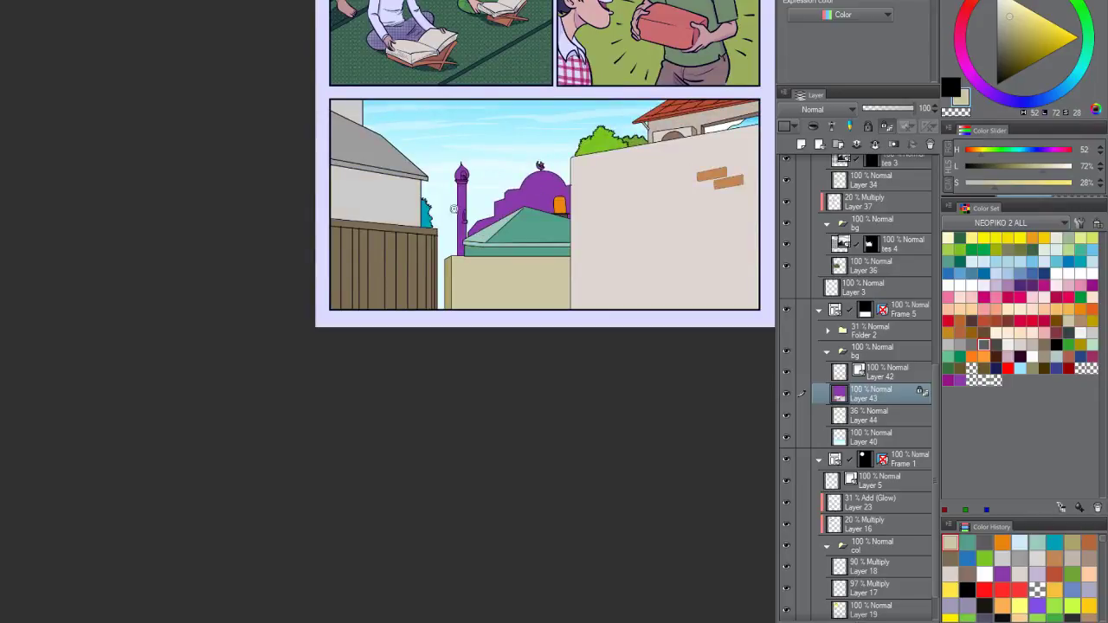
pyautogui.click(497, 247)
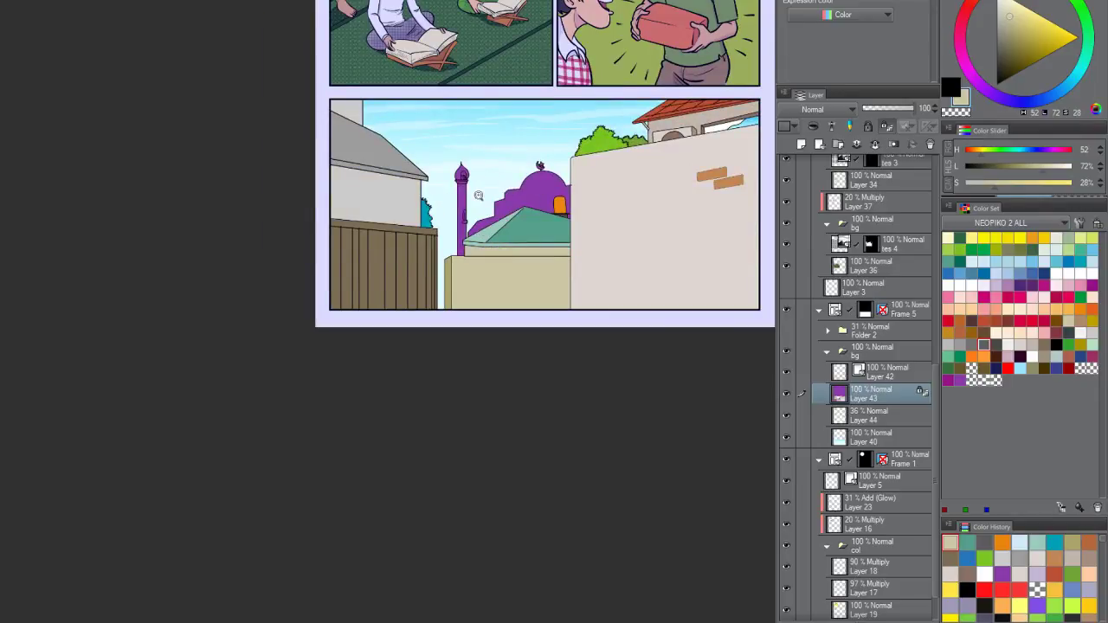
pyautogui.scroll(3, 478, 196)
pyautogui.scroll(-5, 485, 134)
pyautogui.scroll(5, 485, 133)
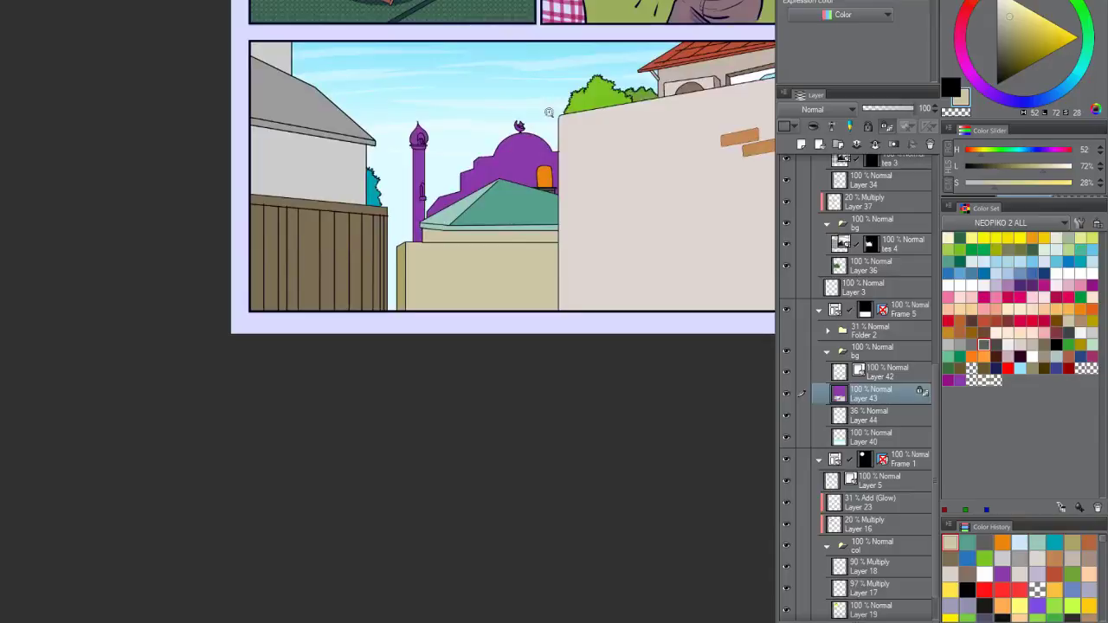
pyautogui.scroll(-3, 549, 104)
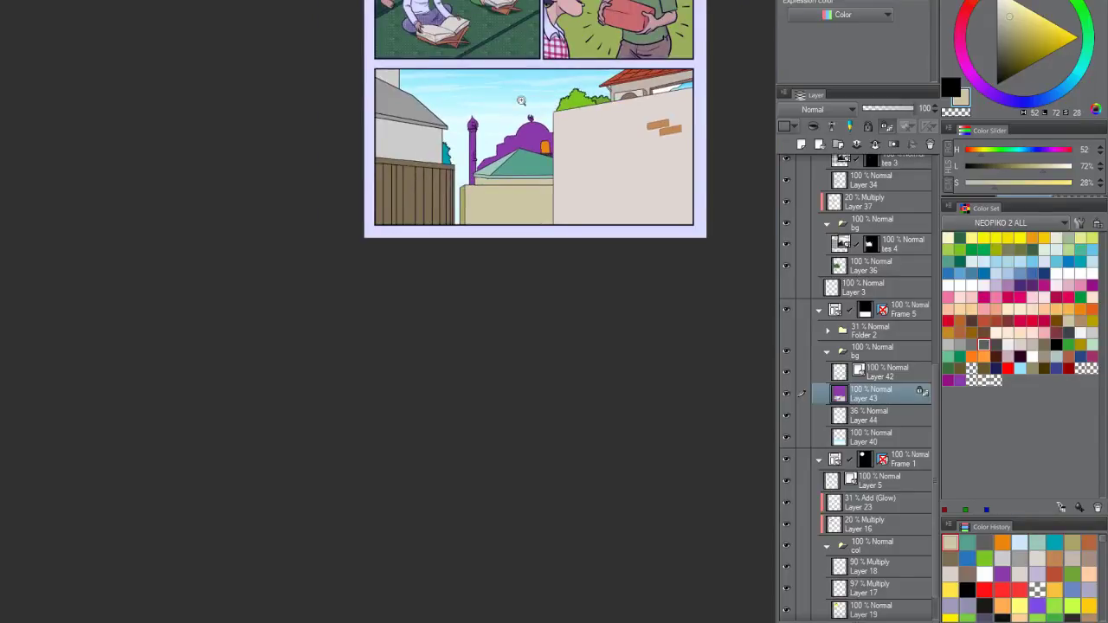
pyautogui.scroll(1, 541, 90)
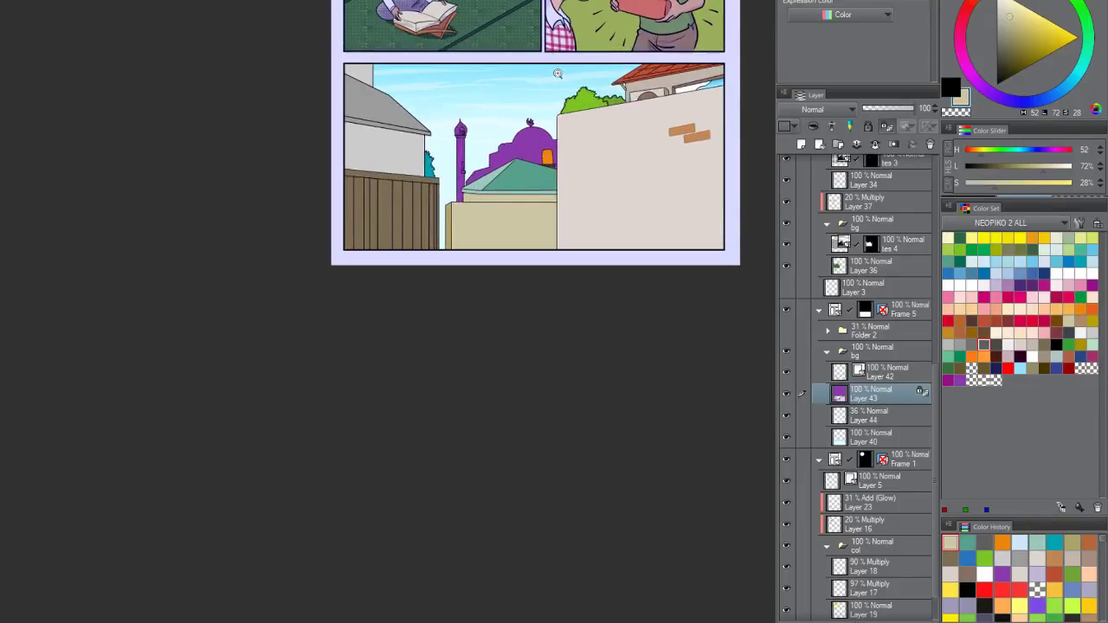
# Step: Show the characters' Folder 2 and raise its opacity to 100%
pyautogui.click(786, 330)
pyautogui.click(859, 330)
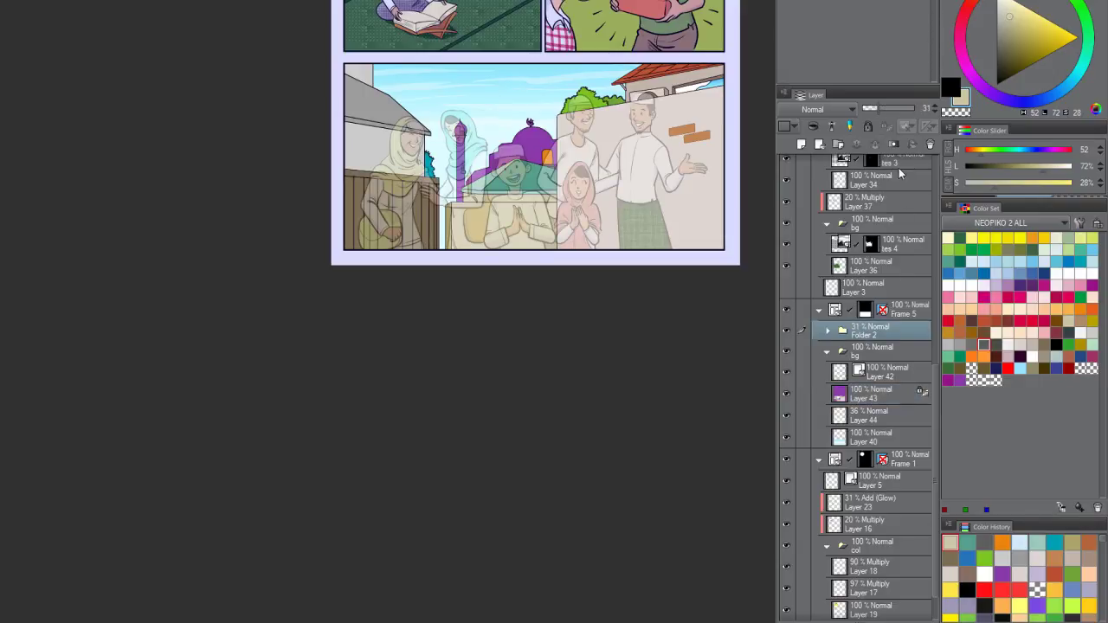
pyautogui.moveTo(900, 107); pyautogui.dragTo(946, 115)
# Step: Select the mosque's remaining purple areas on Layer 43, replace them with a gradient from greyish blue to beige, and clear the selection
pyautogui.scroll(4, 550, 121)
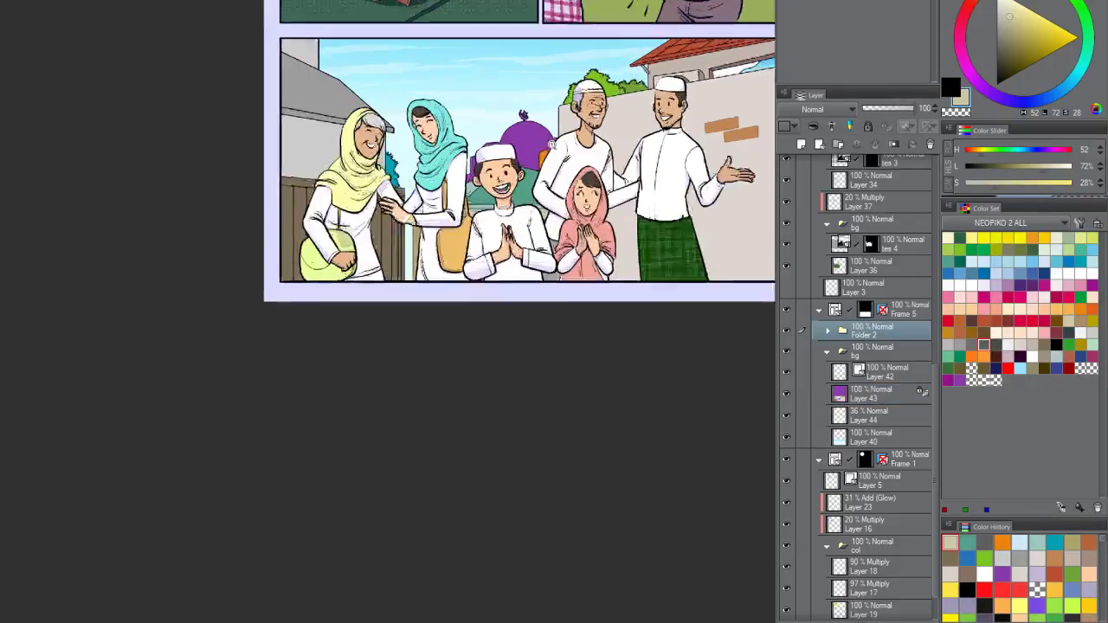
pyautogui.keyDown('ctrl'); pyautogui.keyDown('shift'); pyautogui.click(520, 117); pyautogui.keyUp('shift'); pyautogui.keyUp('ctrl')
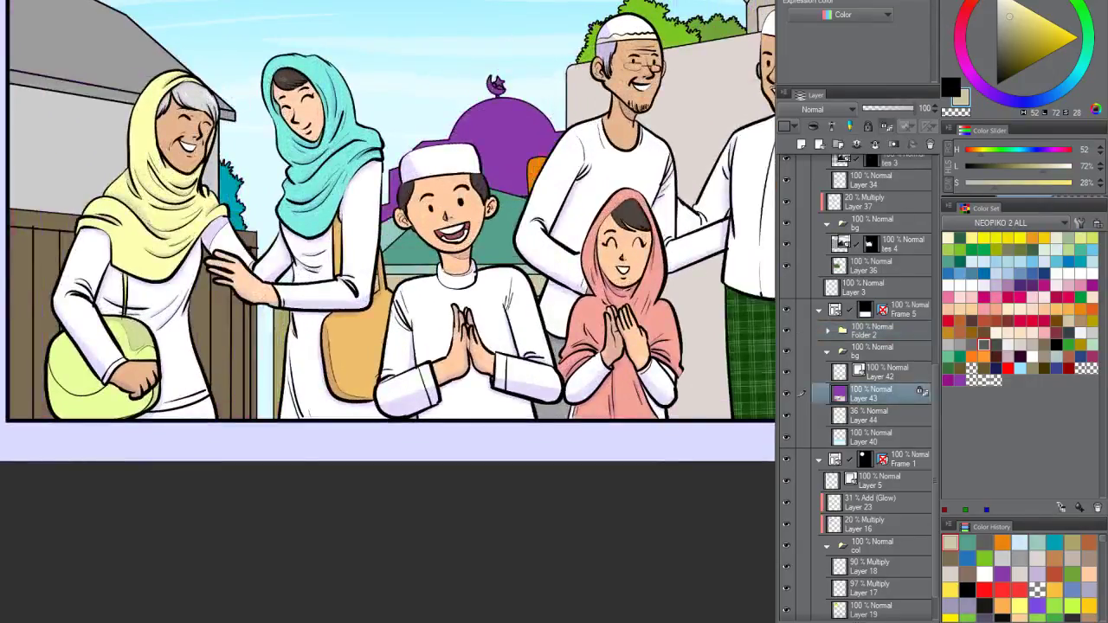
pyautogui.click(514, 122)
pyautogui.press('Delete')
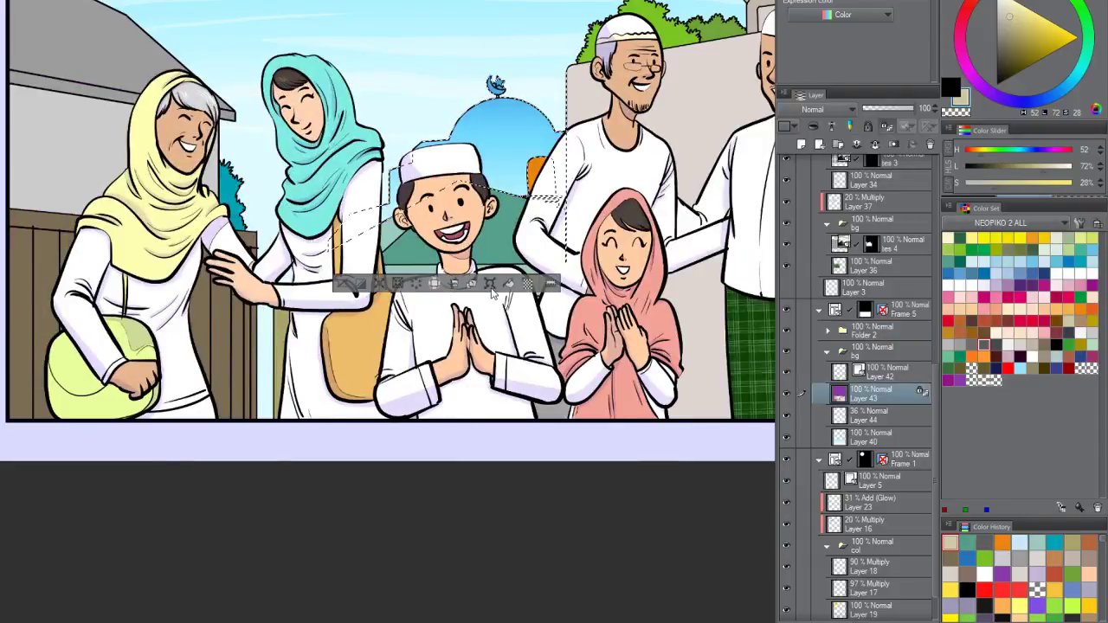
pyautogui.hotkey('ctrl', 'z')
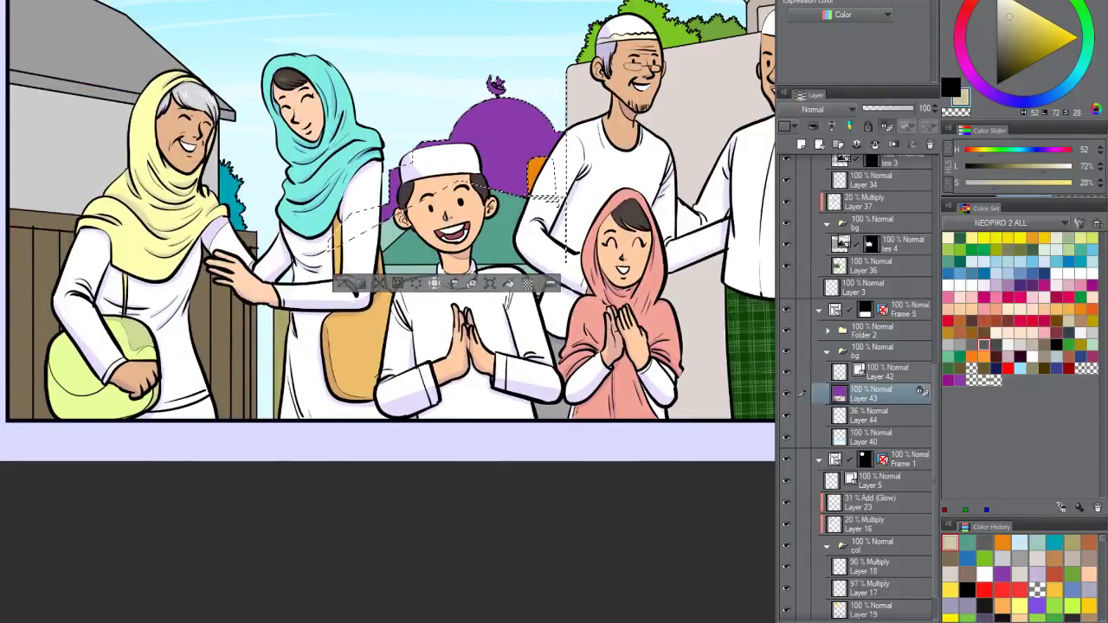
pyautogui.press('Delete')
pyautogui.scroll(-3, 493, 58)
pyautogui.scroll(2, 492, 58)
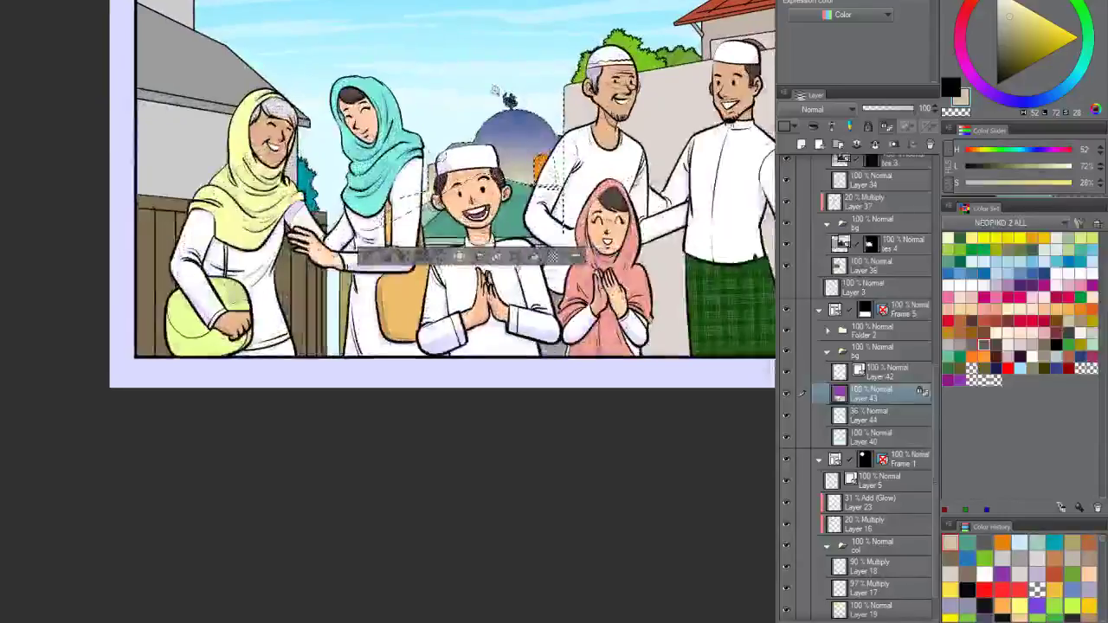
pyautogui.hotkey('ctrl', 'd')
pyautogui.scroll(3, 524, 78)
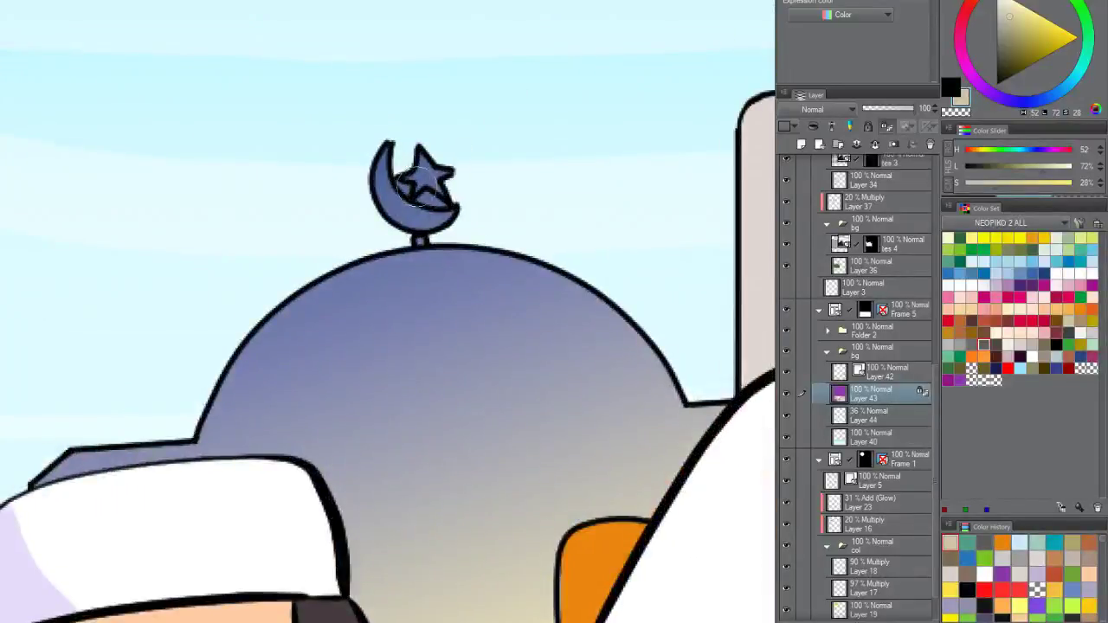
# Step: Collapse the layer folders of Frame 5, Frame 2 and Frame 1
pyautogui.scroll(-4, 507, 151)
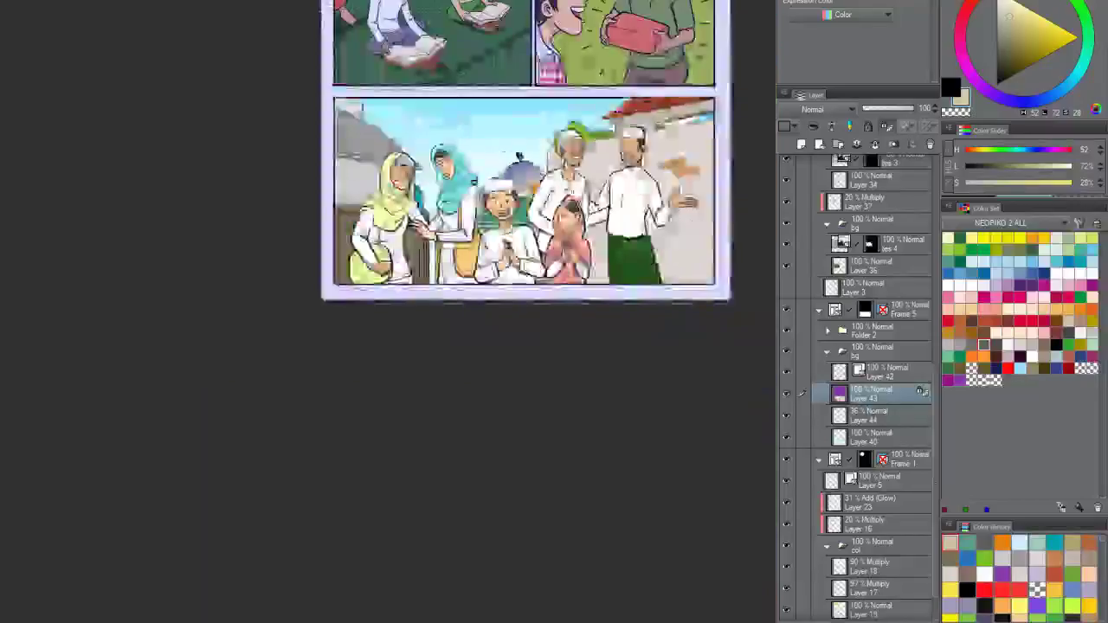
pyautogui.scroll(3, 500, 187)
pyautogui.scroll(-1, 499, 187)
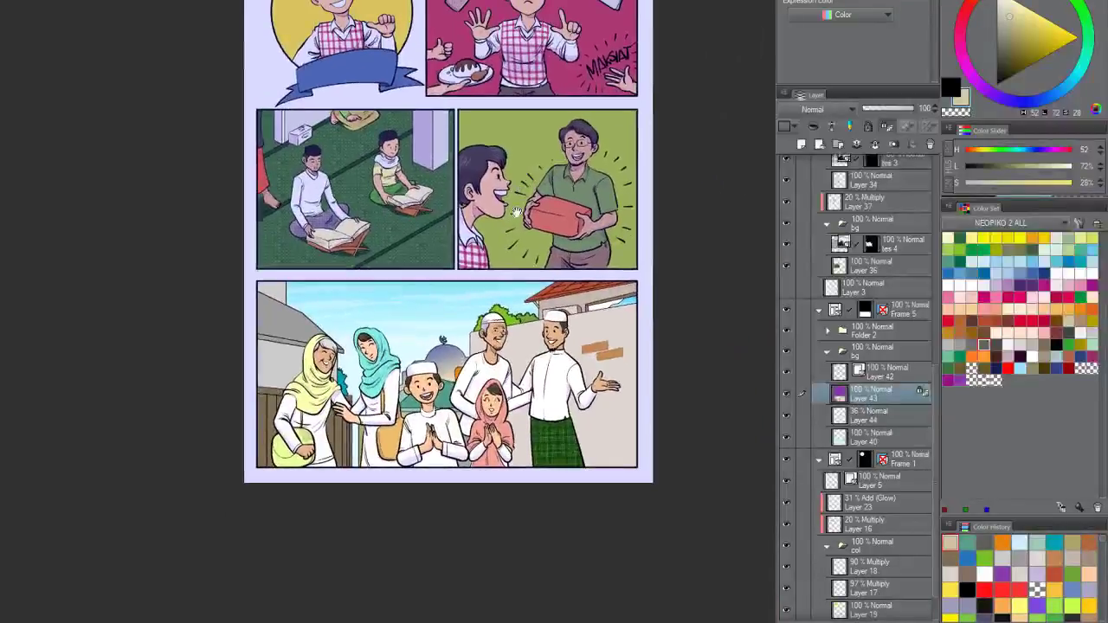
pyautogui.click(820, 310)
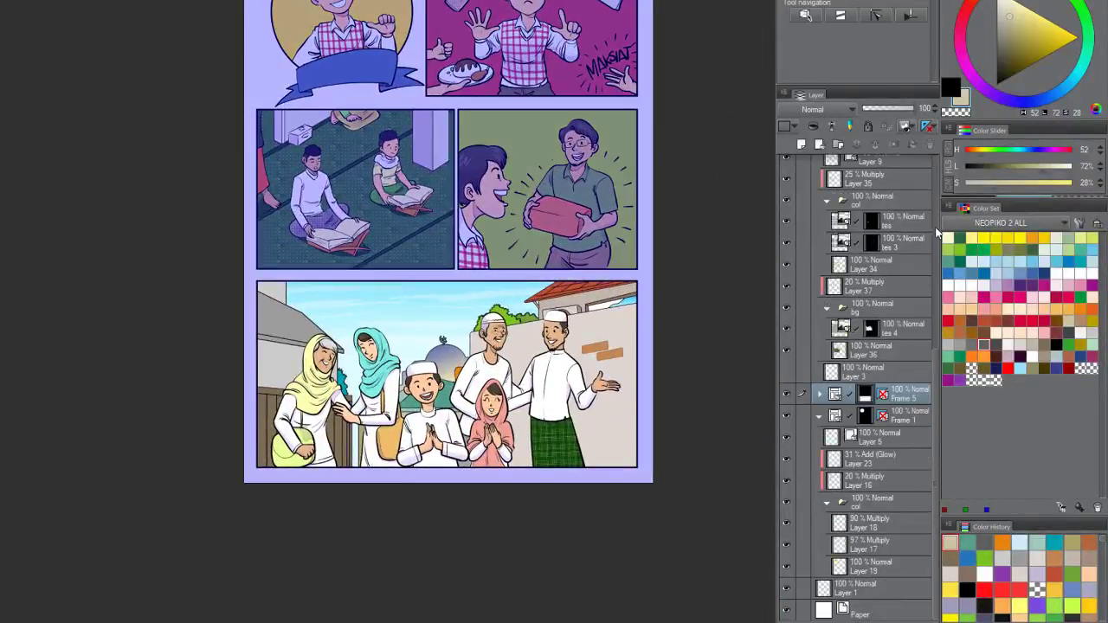
pyautogui.scroll(3, 844, 259)
pyautogui.click(818, 251)
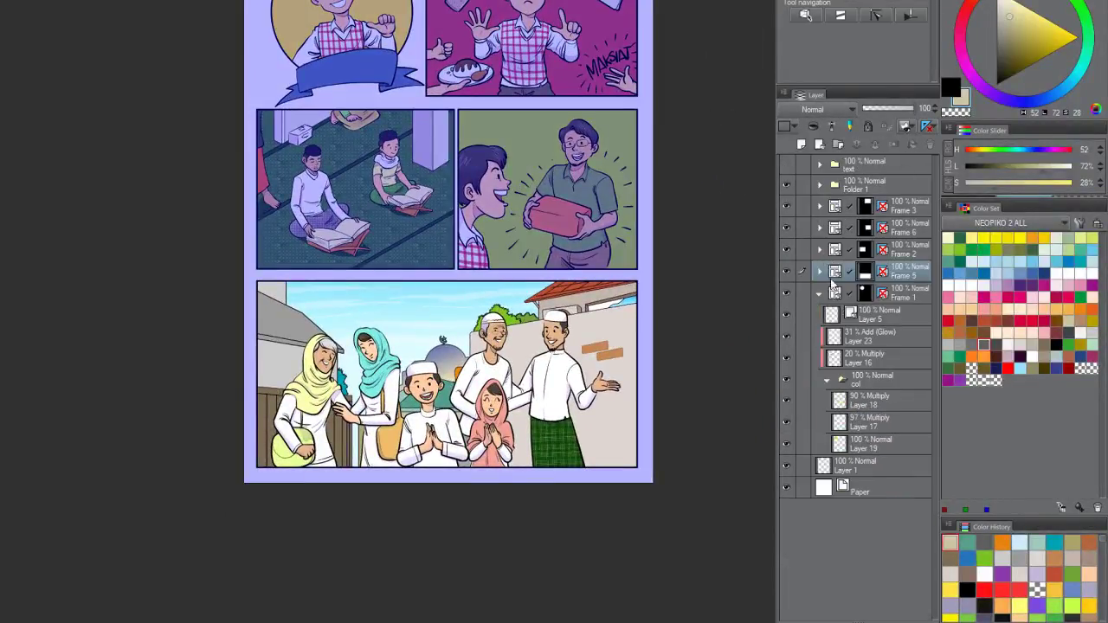
pyautogui.click(818, 295)
# Step: Show the text folder with the captions over the whole comic page and clear the selection around the page
pyautogui.scroll(3, 572, 155)
pyautogui.keyDown('ctrl'); pyautogui.keyDown('shift'); pyautogui.click(684, 114); pyautogui.keyUp('shift'); pyautogui.keyUp('ctrl')
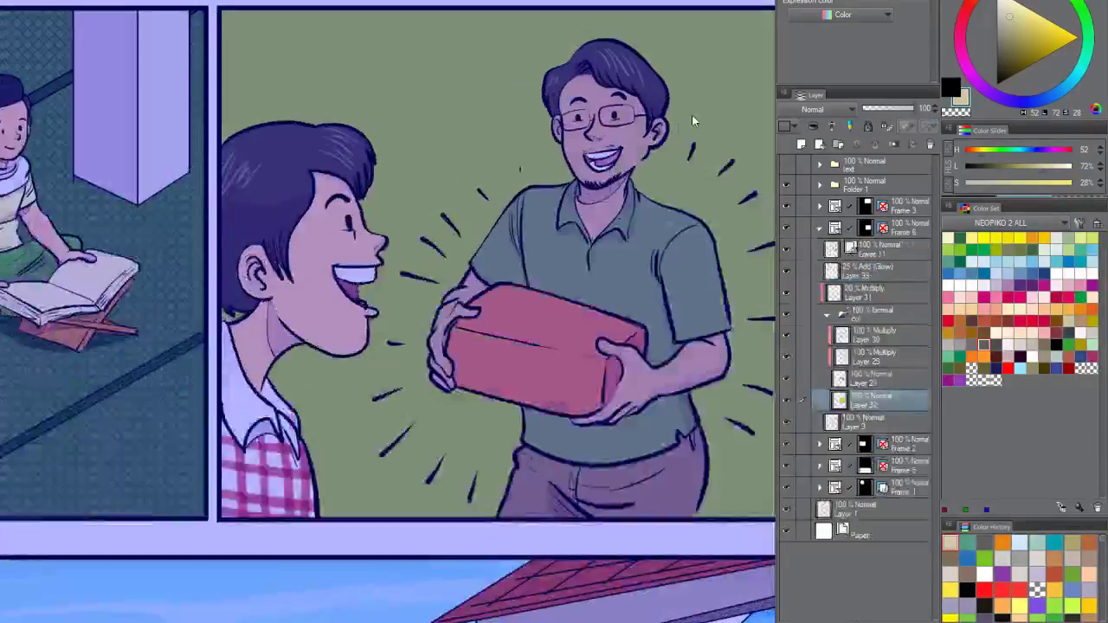
pyautogui.scroll(-3, 624, 243)
pyautogui.click(787, 164)
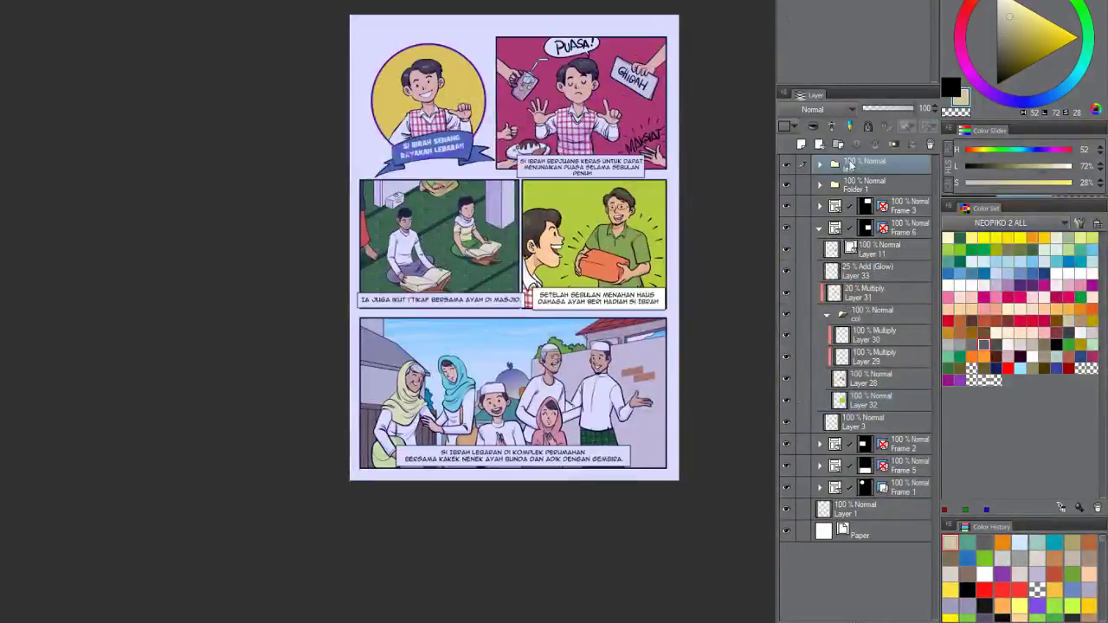
pyautogui.hotkey('ctrl', '+')
pyautogui.hotkey('ctrl', '+')
pyautogui.hotkey('ctrl', '+')
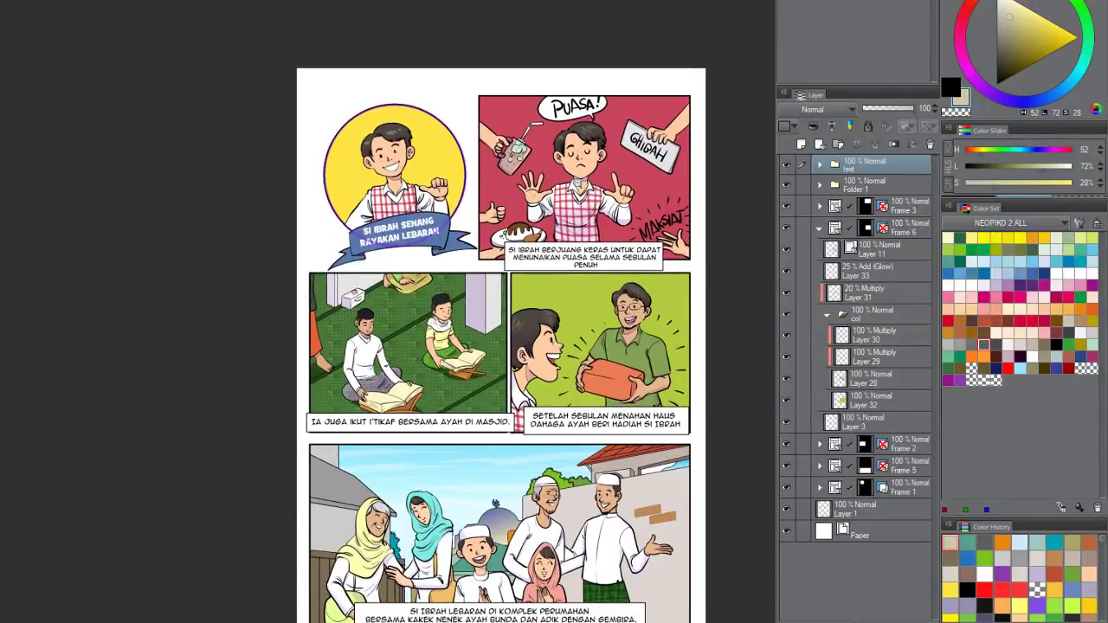
pyautogui.moveTo(601, 166); pyautogui.dragTo(475, 109)
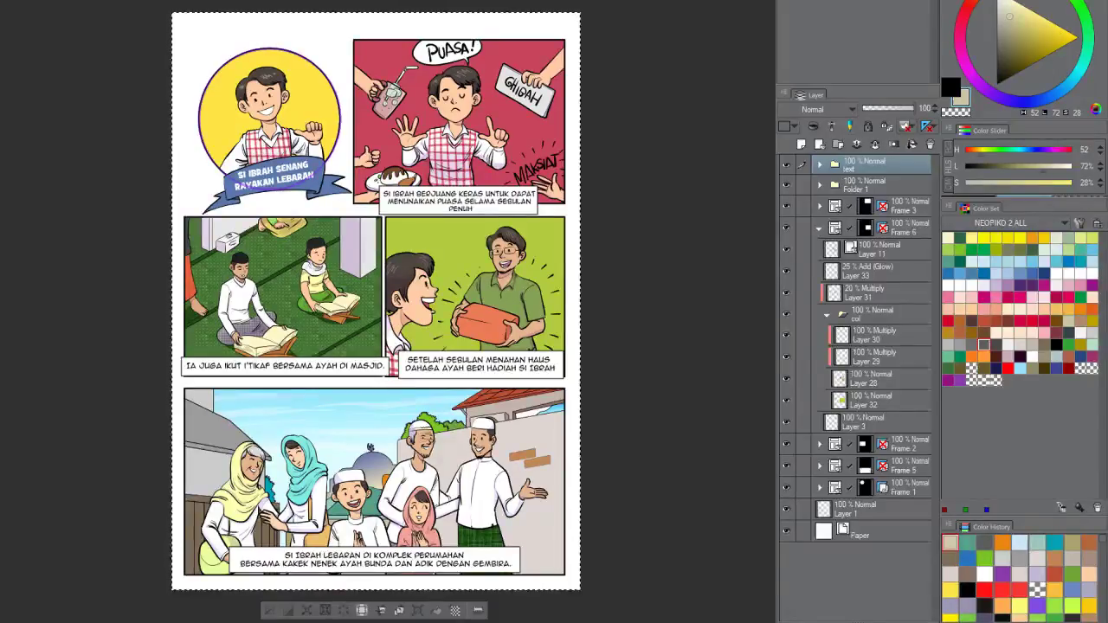
pyautogui.hotkey('ctrl', 'd')
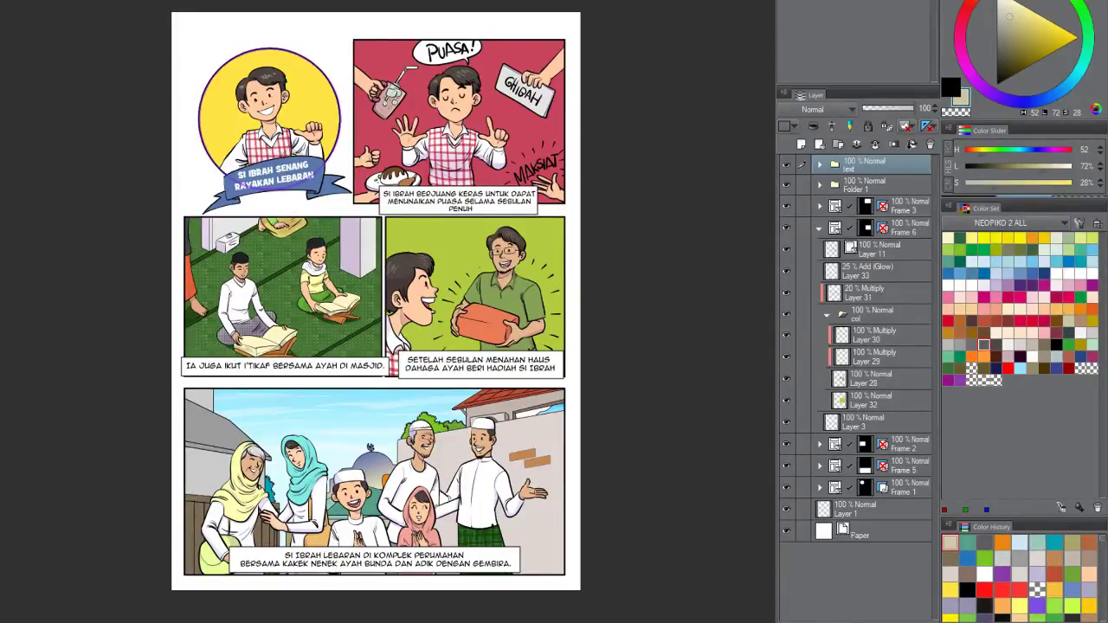